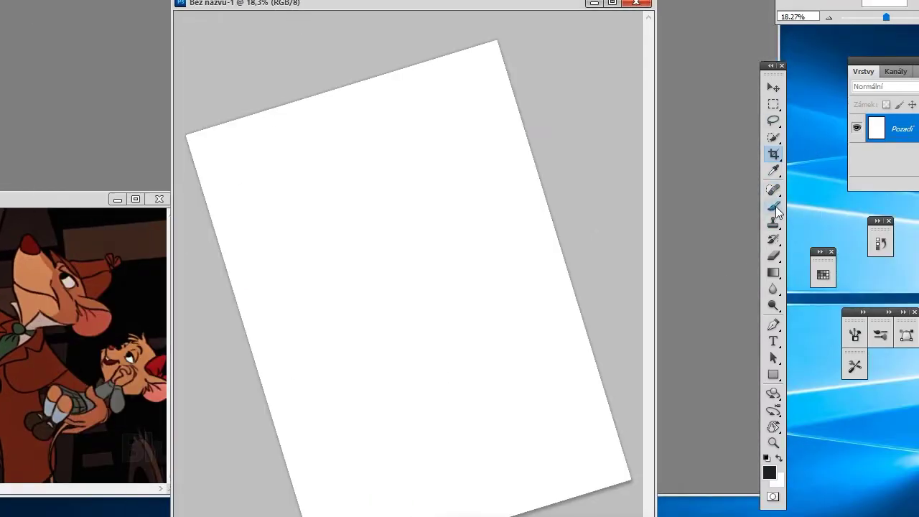
With the Brush tool, rough in the fox's head outline and snout curves near the top.
click(774, 207)
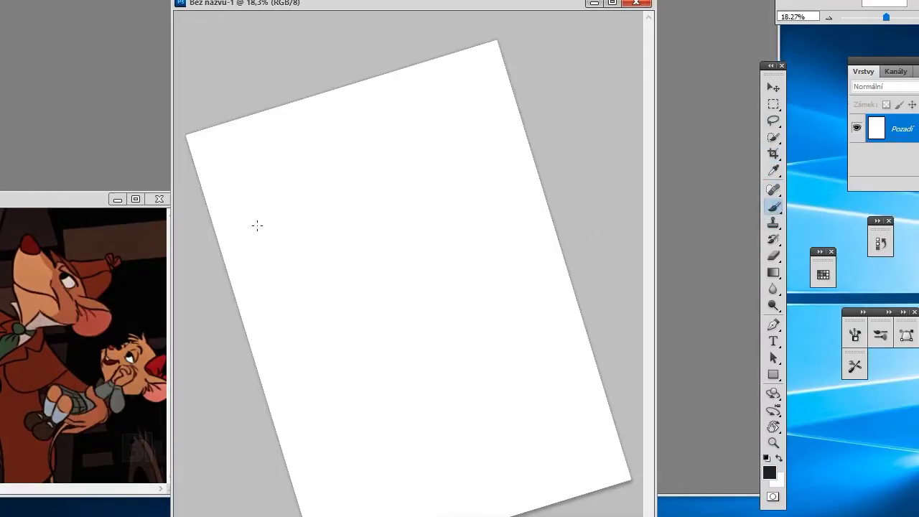
mouse_move(317, 174)
mouse_down()
mouse_move(358, 182)
mouse_move(403, 158)
mouse_move(450, 194)
mouse_up()
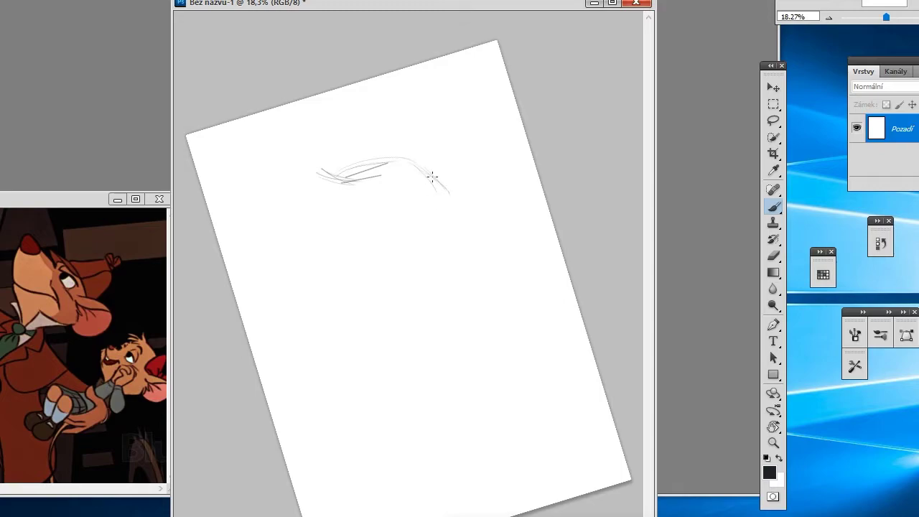
mouse_move(344, 180)
mouse_down()
mouse_move(412, 159)
mouse_move(432, 173)
mouse_move(375, 196)
mouse_move(313, 158)
mouse_move(327, 162)
mouse_move(335, 171)
mouse_move(325, 177)
mouse_move(341, 189)
mouse_move(452, 192)
mouse_move(376, 211)
mouse_move(418, 222)
mouse_move(361, 203)
mouse_up()
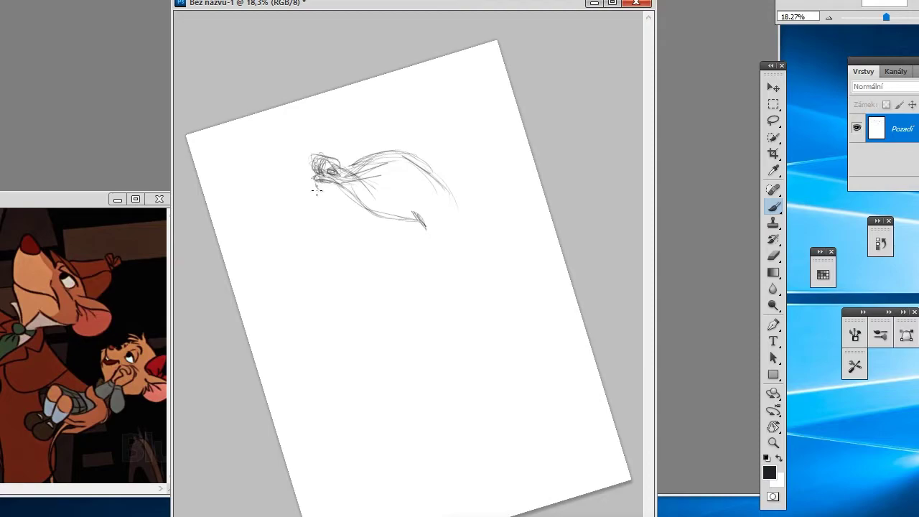
drag(316, 183, 361, 251)
drag(433, 171, 453, 227)
mouse_move(355, 154)
mouse_down()
mouse_move(373, 172)
mouse_move(393, 162)
mouse_move(439, 174)
mouse_move(391, 159)
mouse_up()
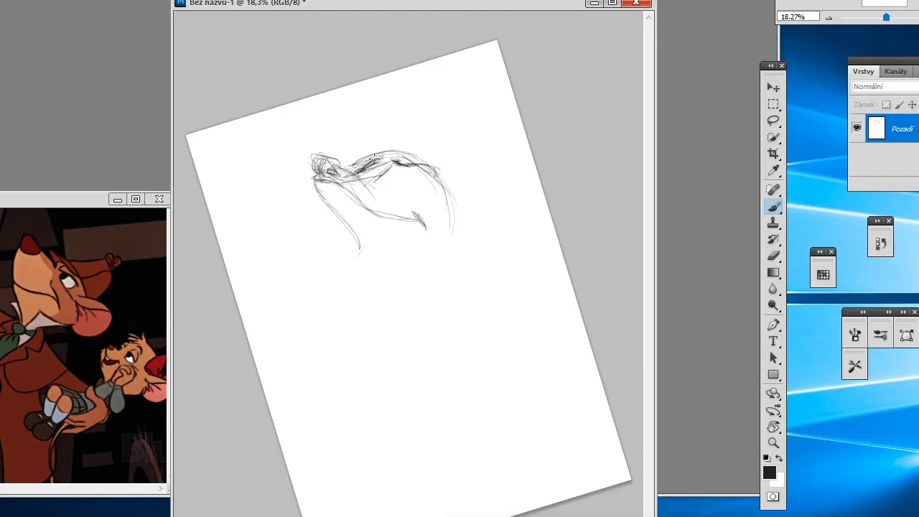
Undo a stray stroke, then hatch the top of the head and darken the brow.
key(ctrl+z)
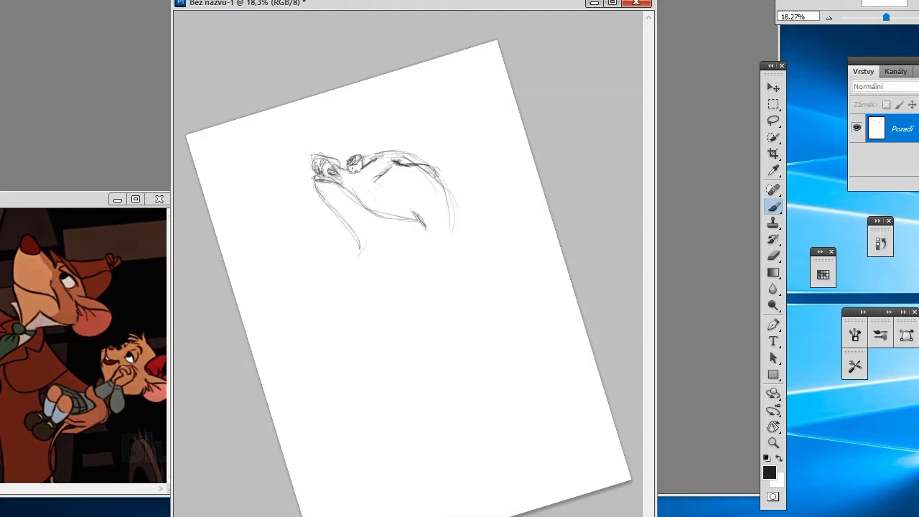
drag(358, 154, 427, 161)
mouse_move(393, 148)
mouse_down()
mouse_move(363, 149)
mouse_move(380, 154)
mouse_move(350, 164)
mouse_move(380, 158)
mouse_move(421, 168)
mouse_move(422, 181)
mouse_move(388, 188)
mouse_move(424, 176)
mouse_move(389, 181)
mouse_move(397, 175)
mouse_move(438, 172)
mouse_up()
mouse_move(346, 165)
mouse_down()
mouse_move(387, 149)
mouse_move(364, 166)
mouse_up()
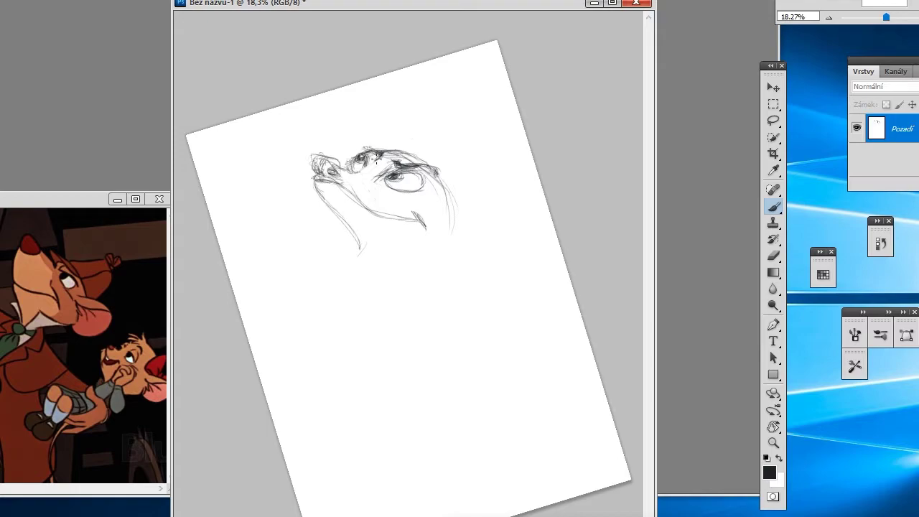
Draw the lower jaw, the strokes under the snout, and the mouth line with its corner.
mouse_move(314, 177)
mouse_down()
mouse_move(366, 211)
mouse_move(423, 216)
mouse_move(420, 227)
mouse_move(406, 206)
mouse_up()
mouse_move(313, 177)
mouse_down()
mouse_move(343, 234)
mouse_move(335, 194)
mouse_move(352, 229)
mouse_up()
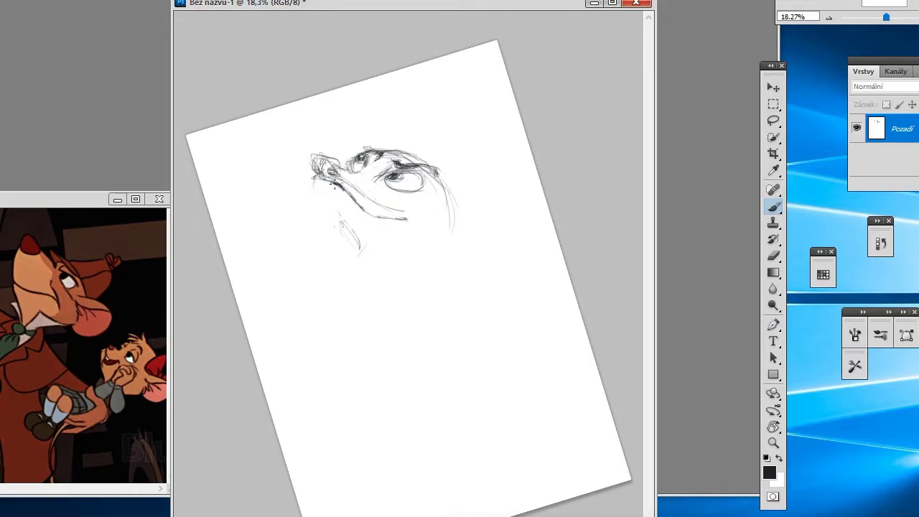
mouse_move(316, 185)
mouse_down()
mouse_move(324, 205)
mouse_move(316, 176)
mouse_move(309, 215)
mouse_move(362, 273)
mouse_up()
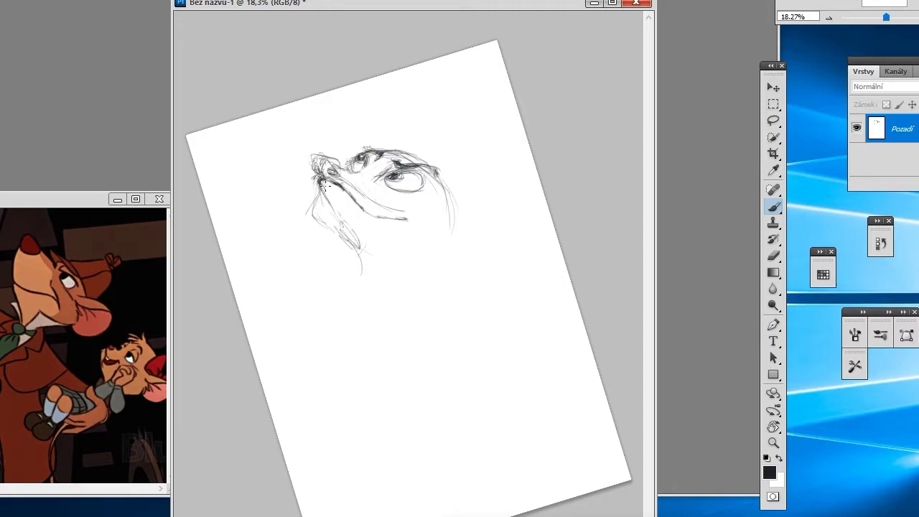
mouse_move(347, 189)
mouse_down()
mouse_move(365, 209)
mouse_move(319, 177)
mouse_move(364, 208)
mouse_up()
mouse_move(321, 173)
mouse_down()
mouse_move(338, 158)
mouse_move(316, 157)
mouse_up()
drag(352, 197, 392, 217)
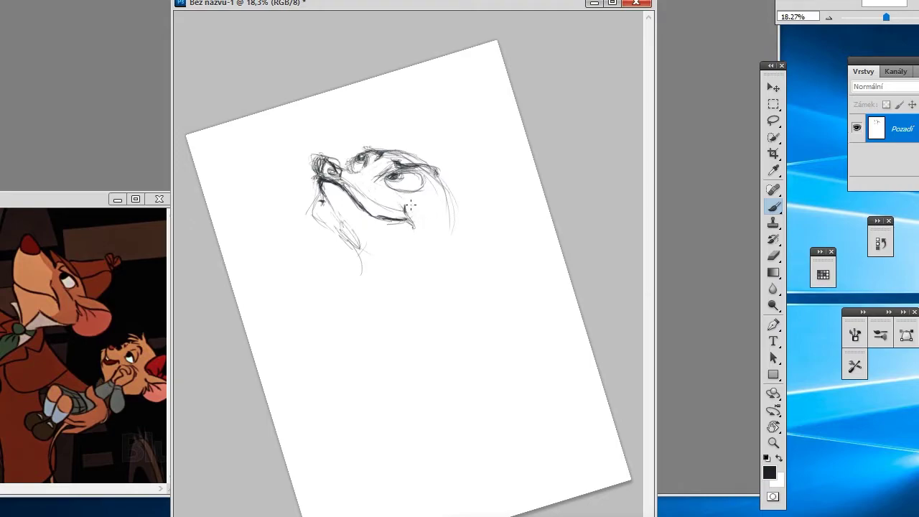
drag(410, 206, 388, 190)
mouse_move(452, 188)
mouse_down()
mouse_move(454, 213)
mouse_move(509, 220)
mouse_move(460, 231)
mouse_move(472, 215)
mouse_move(451, 231)
mouse_move(534, 191)
mouse_move(445, 247)
mouse_up()
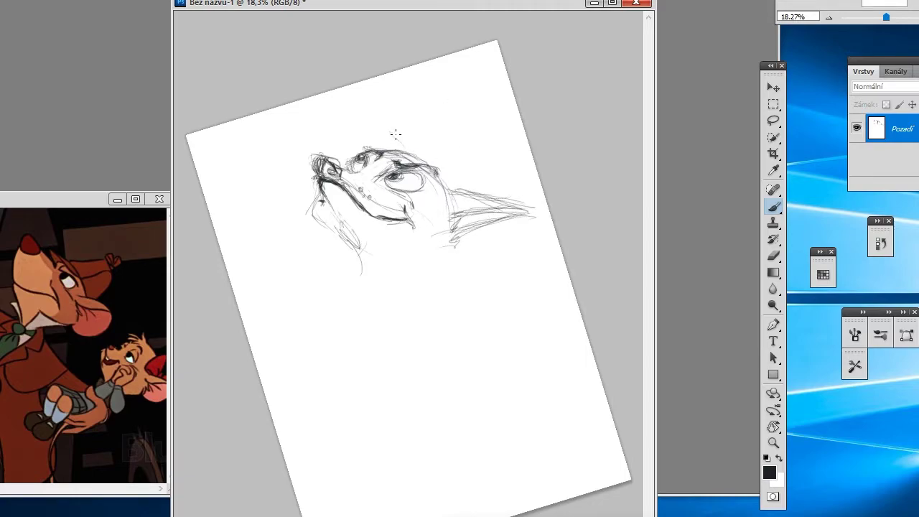
Sketch the fox's ear with its pointed tip above the head.
drag(396, 135, 431, 166)
mouse_move(385, 150)
mouse_down()
mouse_move(397, 134)
mouse_move(433, 154)
mouse_move(478, 134)
mouse_move(434, 172)
mouse_move(452, 198)
mouse_up()
mouse_move(401, 135)
mouse_down()
mouse_move(460, 146)
mouse_move(487, 174)
mouse_move(493, 122)
mouse_move(511, 140)
mouse_move(427, 155)
mouse_move(394, 133)
mouse_move(422, 157)
mouse_move(435, 142)
mouse_move(482, 132)
mouse_up()
drag(480, 146, 433, 186)
drag(429, 153, 451, 196)
mouse_move(401, 133)
mouse_down()
mouse_move(426, 102)
mouse_move(431, 141)
mouse_up()
drag(428, 102, 395, 131)
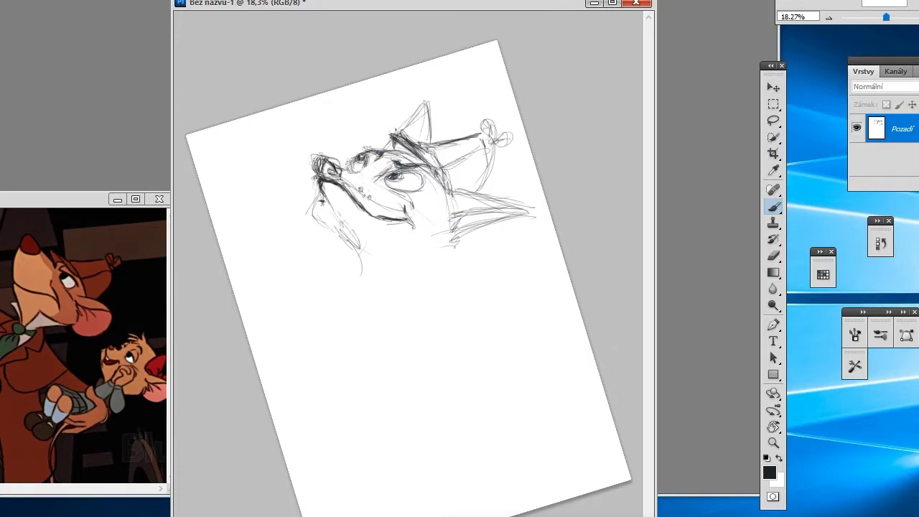
Sketch and thicken the neck and chin lines.
drag(392, 281, 401, 249)
drag(400, 251, 449, 247)
drag(464, 194, 459, 253)
drag(396, 265, 454, 257)
drag(462, 240, 451, 256)
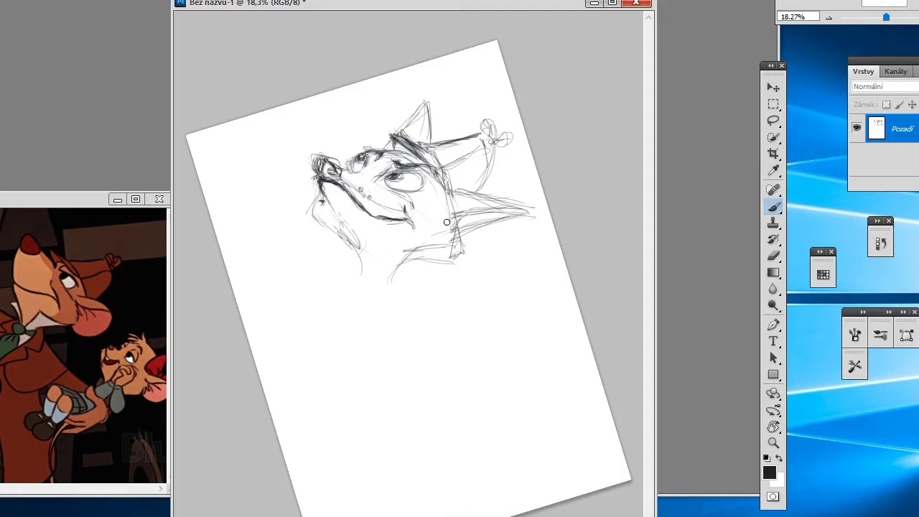
mouse_move(461, 218)
mouse_down()
mouse_move(454, 260)
mouse_move(404, 260)
mouse_up()
mouse_move(401, 256)
mouse_down()
mouse_move(395, 282)
mouse_move(453, 263)
mouse_up()
mouse_move(392, 284)
mouse_down()
mouse_move(446, 262)
mouse_move(388, 281)
mouse_up()
drag(445, 261, 389, 275)
mouse_move(342, 251)
mouse_down()
mouse_move(359, 281)
mouse_move(399, 262)
mouse_up()
mouse_move(388, 284)
mouse_down()
mouse_move(429, 269)
mouse_move(352, 290)
mouse_up()
mouse_move(350, 295)
mouse_down()
mouse_move(337, 322)
mouse_move(371, 308)
mouse_move(395, 310)
mouse_move(356, 329)
mouse_up()
Draw the bow tie under the chin and refine the collar lines.
mouse_move(355, 325)
mouse_down()
mouse_move(347, 353)
mouse_move(419, 286)
mouse_up()
mouse_move(417, 278)
mouse_down()
mouse_move(393, 289)
mouse_move(460, 241)
mouse_up()
drag(459, 244, 419, 255)
mouse_move(465, 200)
mouse_down()
mouse_move(457, 266)
mouse_move(438, 267)
mouse_up()
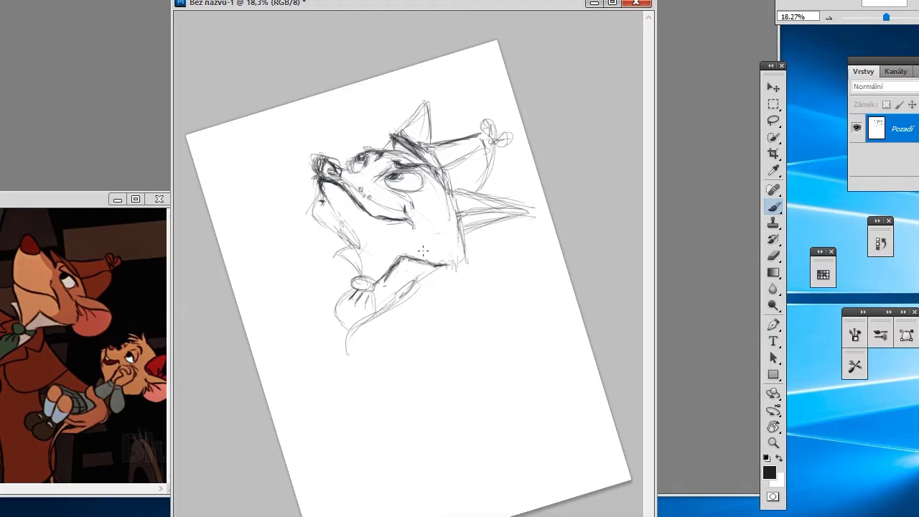
drag(428, 211, 407, 255)
drag(433, 226, 415, 255)
drag(352, 202, 328, 245)
mouse_move(364, 251)
mouse_down()
mouse_move(355, 277)
mouse_move(404, 258)
mouse_up()
drag(365, 288, 417, 283)
drag(381, 312, 407, 295)
drag(433, 301, 422, 277)
Draw the shoulder and body contour below the bow, including the body's left side.
mouse_move(431, 323)
mouse_down()
mouse_move(429, 280)
mouse_move(409, 344)
mouse_up()
mouse_move(349, 337)
mouse_down()
mouse_move(409, 332)
mouse_move(352, 439)
mouse_up()
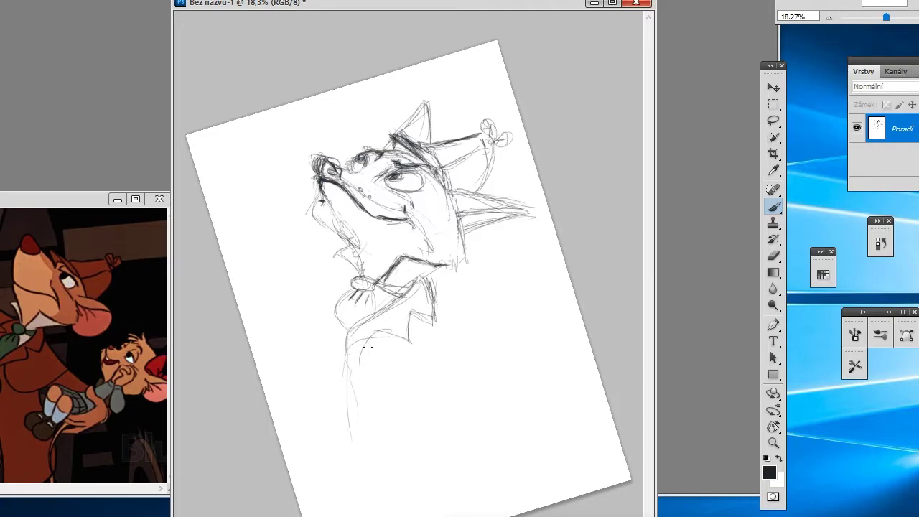
mouse_move(363, 357)
mouse_down()
mouse_move(352, 392)
mouse_move(362, 359)
mouse_up()
drag(350, 367, 437, 297)
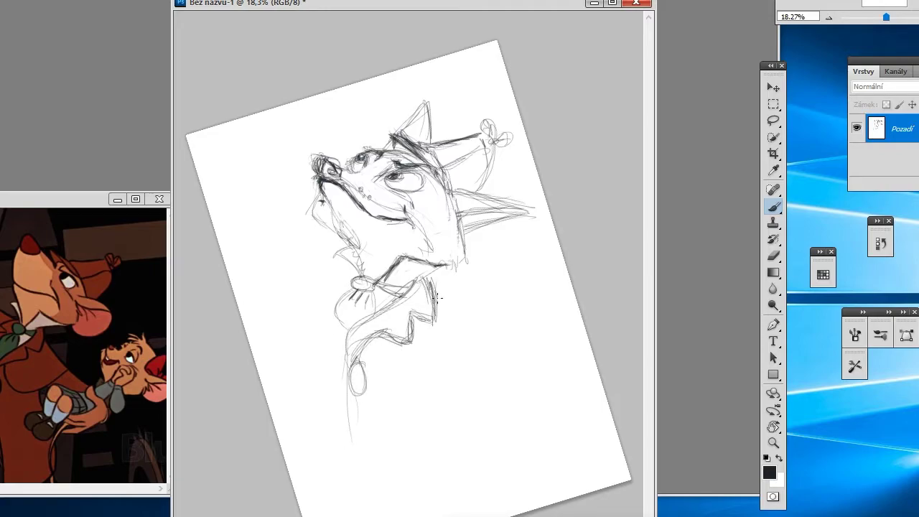
mouse_move(356, 276)
mouse_down()
mouse_move(325, 297)
mouse_move(337, 359)
mouse_up()
mouse_move(327, 316)
mouse_down()
mouse_move(326, 381)
mouse_move(287, 288)
mouse_up()
mouse_move(302, 309)
mouse_down()
mouse_move(313, 234)
mouse_move(285, 289)
mouse_up()
Draw the figure's left contour and the long coat lines down the left.
drag(260, 202, 275, 266)
drag(280, 188, 318, 234)
drag(274, 245, 269, 188)
drag(266, 120, 259, 160)
mouse_move(250, 146)
mouse_down()
mouse_move(228, 155)
mouse_move(225, 260)
mouse_up()
mouse_move(264, 175)
mouse_down()
mouse_move(254, 330)
mouse_move(296, 407)
mouse_up()
drag(248, 208, 309, 440)
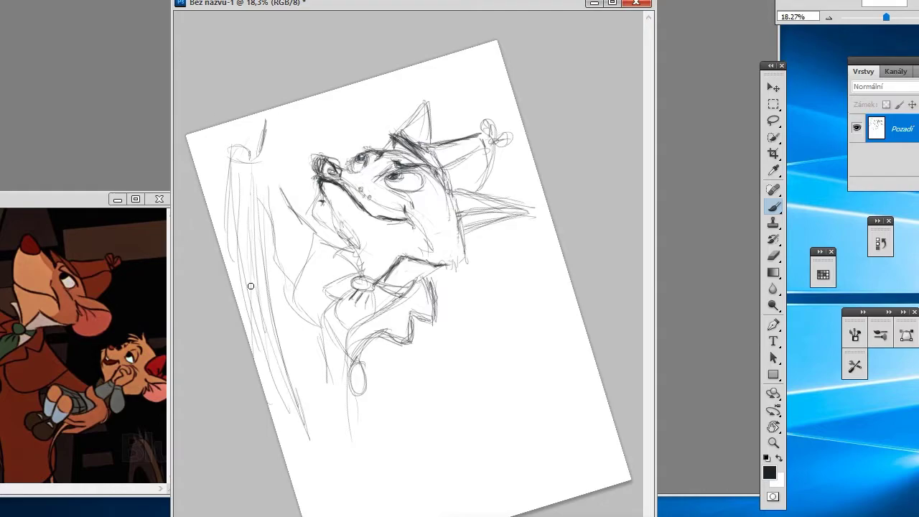
Undo the stray left contour strokes and sketch a raised fist and arm at the top-left.
key(ctrl+alt+z)
key(ctrl+alt+z)
key(ctrl+alt+z)
key(ctrl+alt+z)
drag(253, 144, 248, 173)
drag(253, 157, 260, 173)
drag(258, 140, 251, 161)
drag(266, 122, 260, 164)
mouse_move(262, 115)
mouse_down()
mouse_move(273, 141)
mouse_move(254, 186)
mouse_up()
mouse_move(294, 106)
mouse_down()
mouse_move(278, 165)
mouse_move(204, 175)
mouse_up()
Redraw the fist, extend the figure's left side, and continue the coat edges down.
mouse_move(264, 143)
mouse_down()
mouse_move(259, 217)
mouse_move(278, 263)
mouse_up()
drag(269, 212, 290, 277)
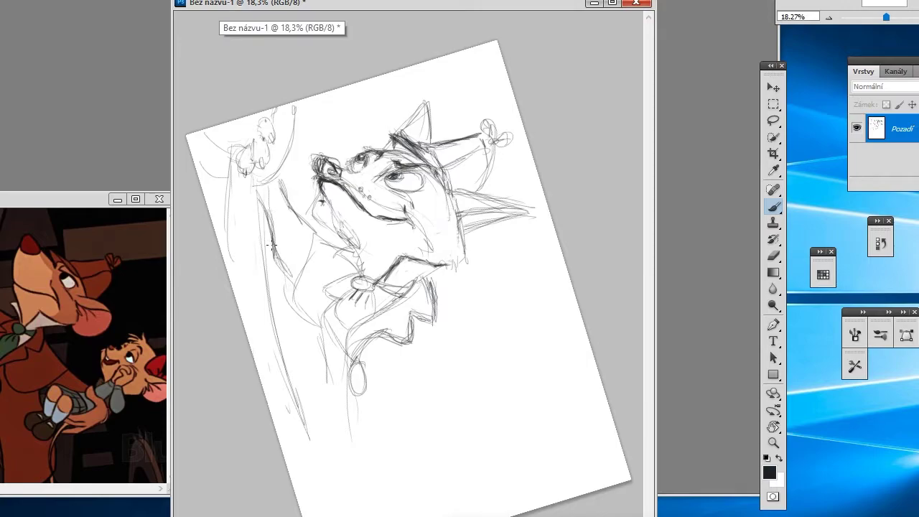
mouse_move(330, 228)
mouse_down()
mouse_move(294, 290)
mouse_move(322, 335)
mouse_move(325, 403)
mouse_move(307, 452)
mouse_up()
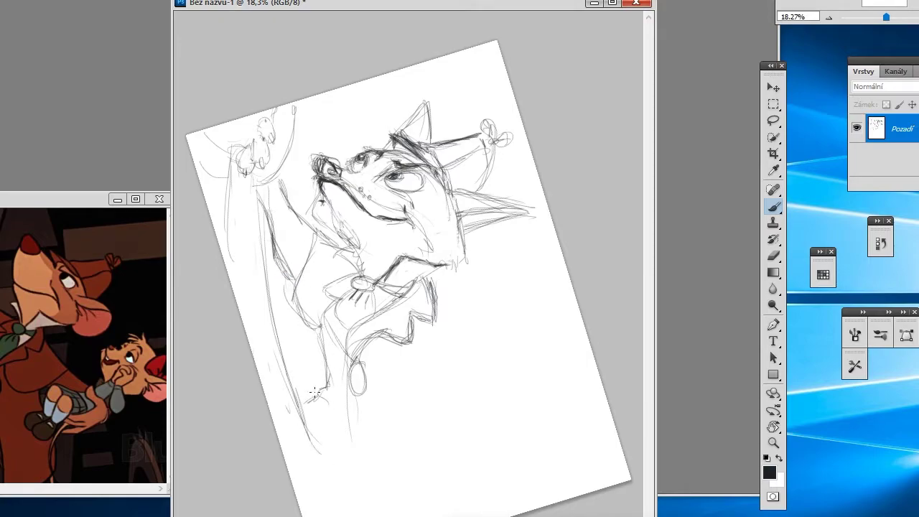
drag(276, 407, 320, 391)
drag(435, 301, 470, 339)
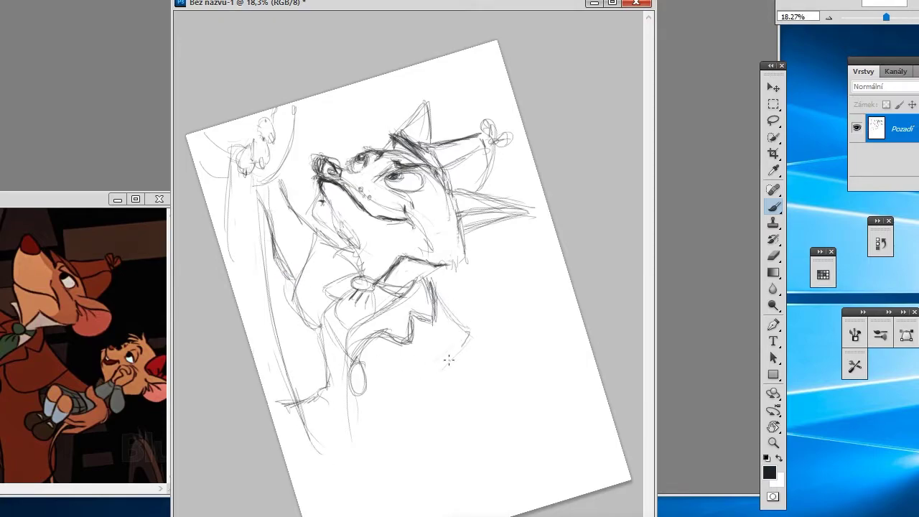
mouse_move(382, 348)
mouse_down()
mouse_move(462, 349)
mouse_move(452, 365)
mouse_up()
drag(466, 331, 481, 335)
Erase the straight line below the zigzag and sketch loops at the bottom.
drag(376, 347, 434, 362)
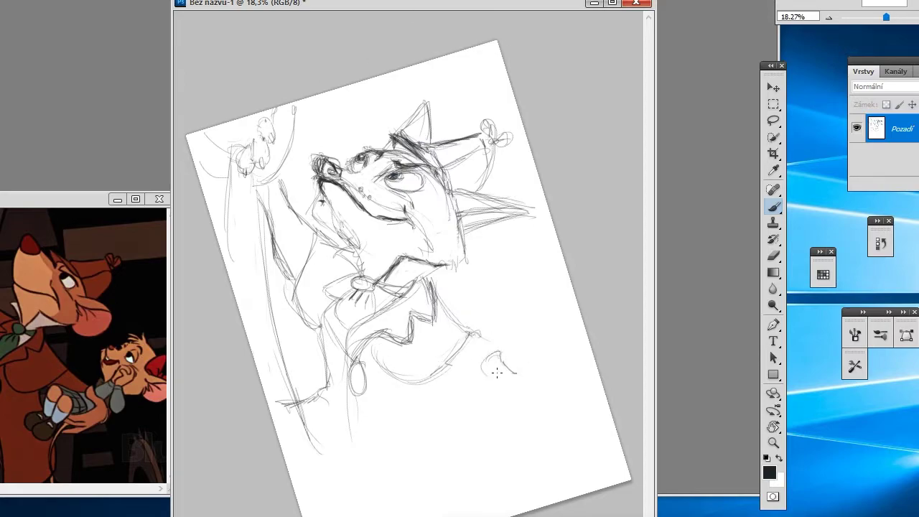
drag(496, 372, 501, 377)
drag(445, 401, 457, 411)
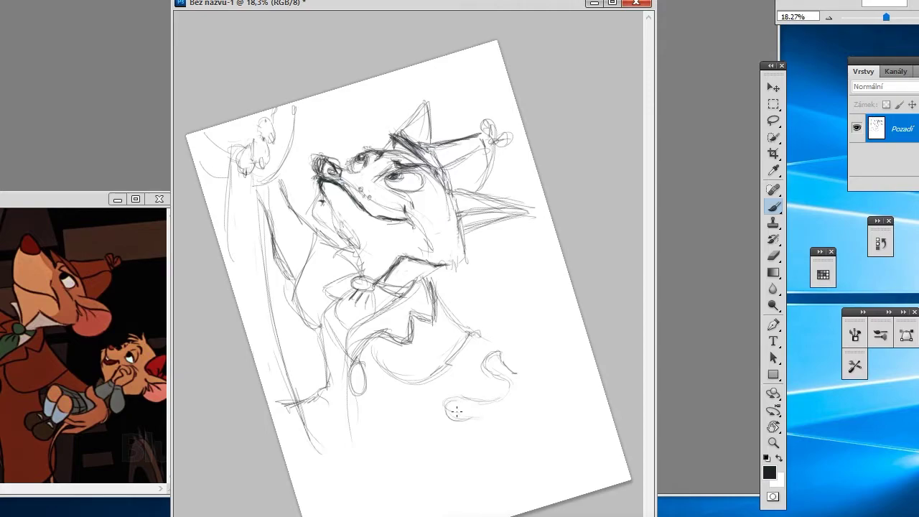
mouse_move(476, 442)
mouse_down()
mouse_move(448, 447)
mouse_move(488, 437)
mouse_move(530, 411)
mouse_move(440, 425)
mouse_move(447, 413)
mouse_up()
Darken the small loop, then sketch the rabbit's head arc beside the fox's torso.
mouse_move(500, 362)
mouse_down()
mouse_move(529, 410)
mouse_move(528, 374)
mouse_up()
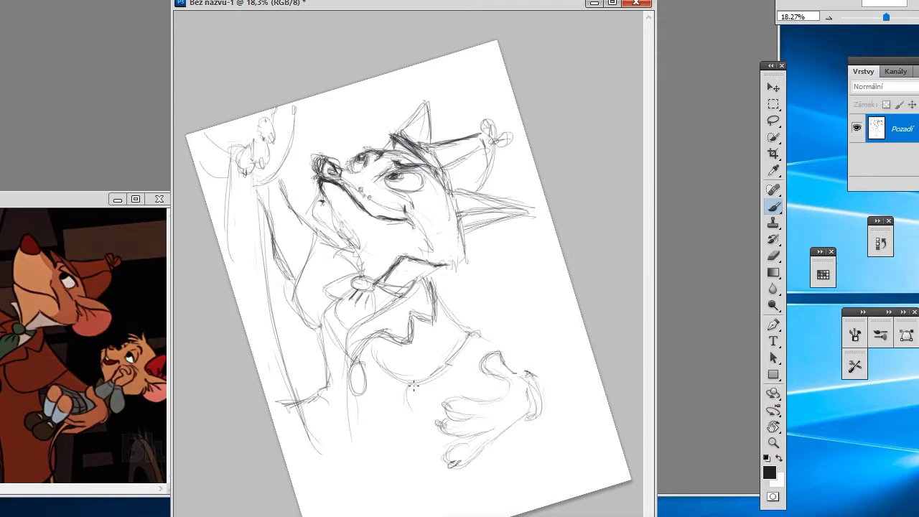
drag(415, 399, 434, 368)
drag(526, 283, 490, 301)
drag(533, 280, 561, 323)
mouse_move(495, 287)
mouse_down()
mouse_move(555, 299)
mouse_move(570, 333)
mouse_move(533, 336)
mouse_move(528, 355)
mouse_up()
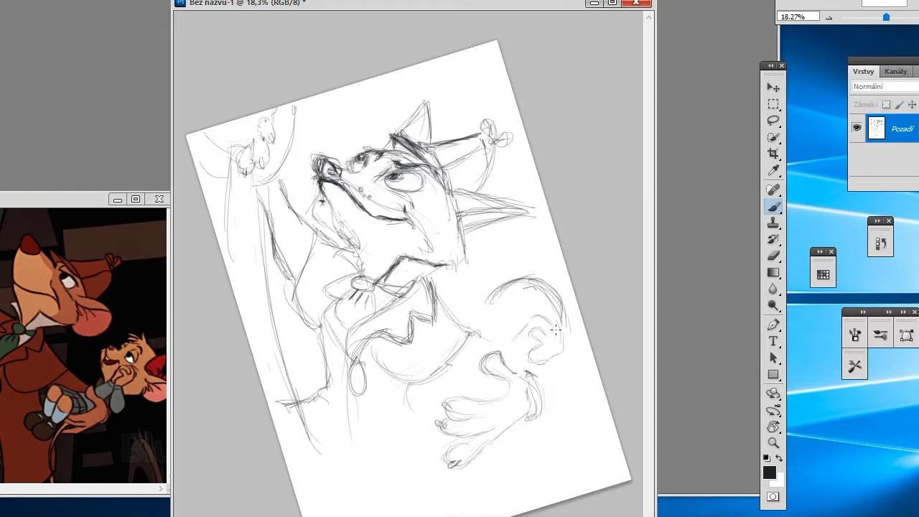
Shape the rabbit's curled body, its leg, and the long curve of its back.
mouse_move(553, 327)
mouse_down()
mouse_move(513, 358)
mouse_move(559, 401)
mouse_up()
mouse_move(530, 369)
mouse_down()
mouse_move(534, 420)
mouse_move(560, 422)
mouse_up()
drag(561, 417, 550, 380)
drag(564, 307, 593, 439)
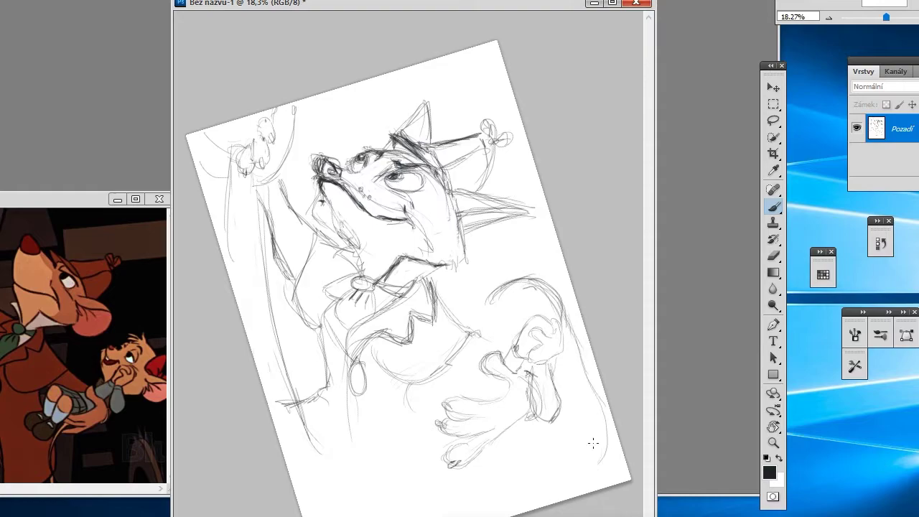
drag(568, 333, 581, 454)
drag(600, 407, 559, 431)
mouse_move(563, 356)
mouse_down()
mouse_move(558, 452)
mouse_move(601, 416)
mouse_move(535, 282)
mouse_move(489, 298)
mouse_move(507, 278)
mouse_move(547, 302)
mouse_move(490, 298)
mouse_move(483, 306)
mouse_move(479, 314)
mouse_move(486, 305)
mouse_move(485, 313)
mouse_move(510, 313)
mouse_move(511, 323)
mouse_up()
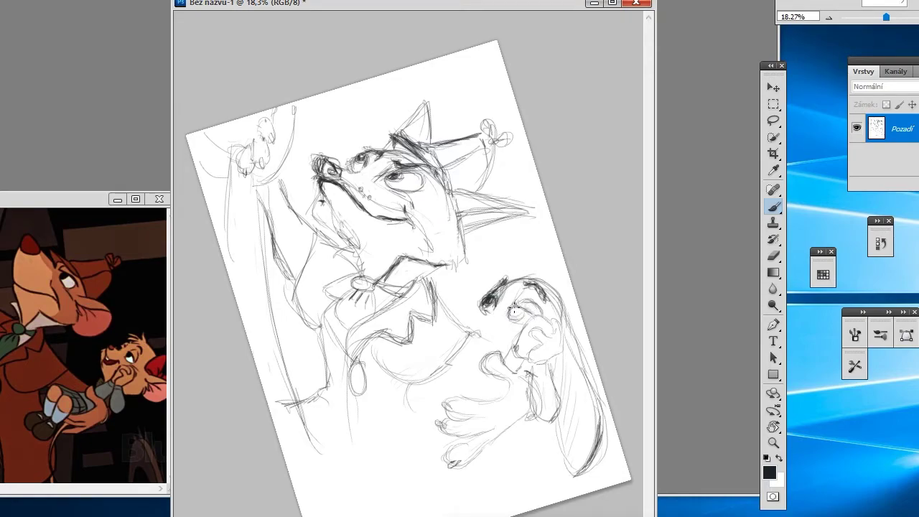
Darken around the rabbit's eye, undo a dark curl, then redraw the head curl and eye.
drag(515, 312, 546, 312)
key(ctrl+alt+z)
key(ctrl+alt+z)
key(ctrl+alt+z)
drag(501, 289, 495, 290)
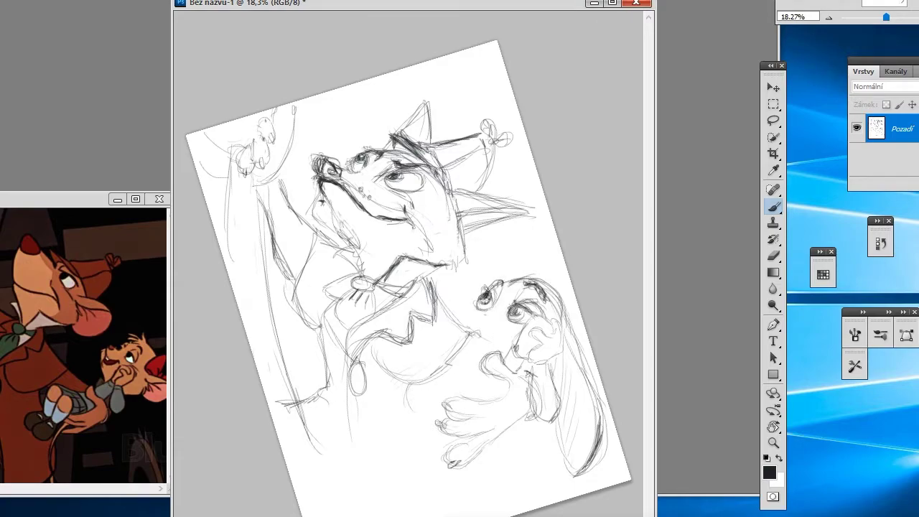
drag(497, 287, 488, 299)
mouse_move(505, 323)
mouse_down()
mouse_move(524, 315)
mouse_move(512, 316)
mouse_up()
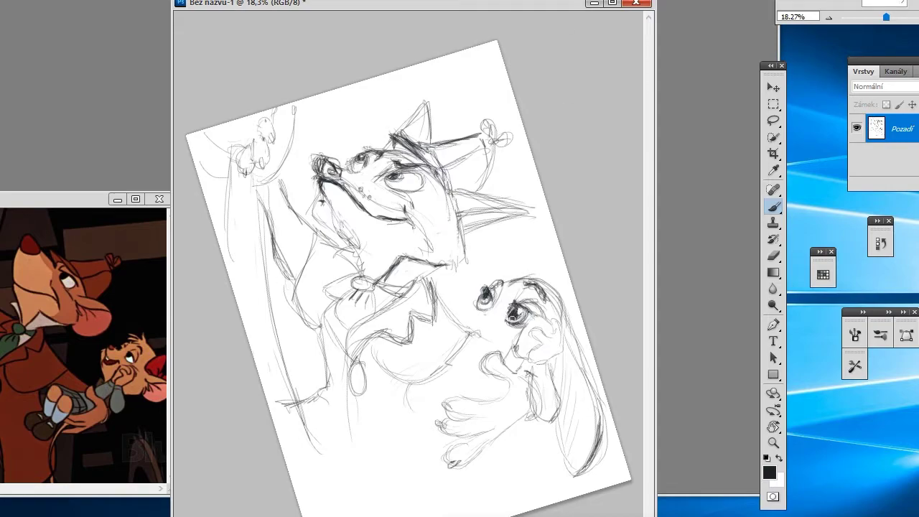
Rework the rabbit's eyes and head outline, undoing the latest stroke.
drag(512, 317, 527, 310)
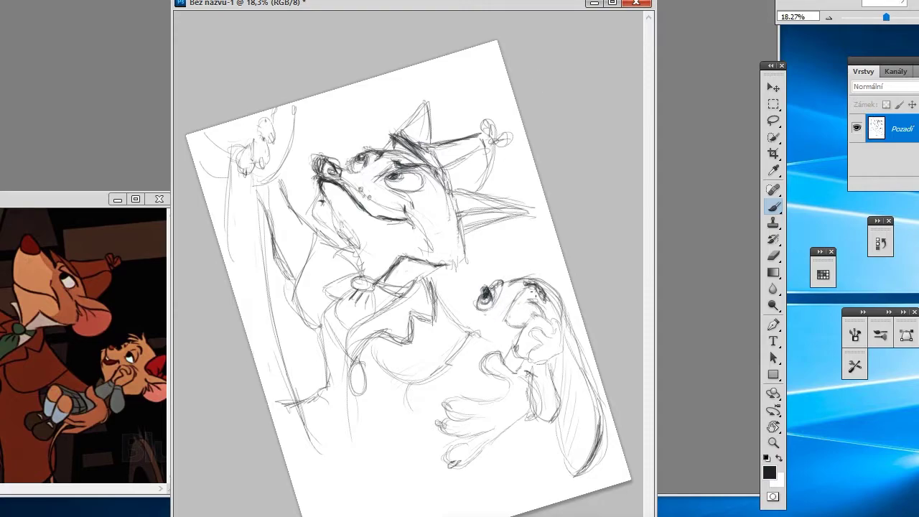
drag(535, 308, 518, 325)
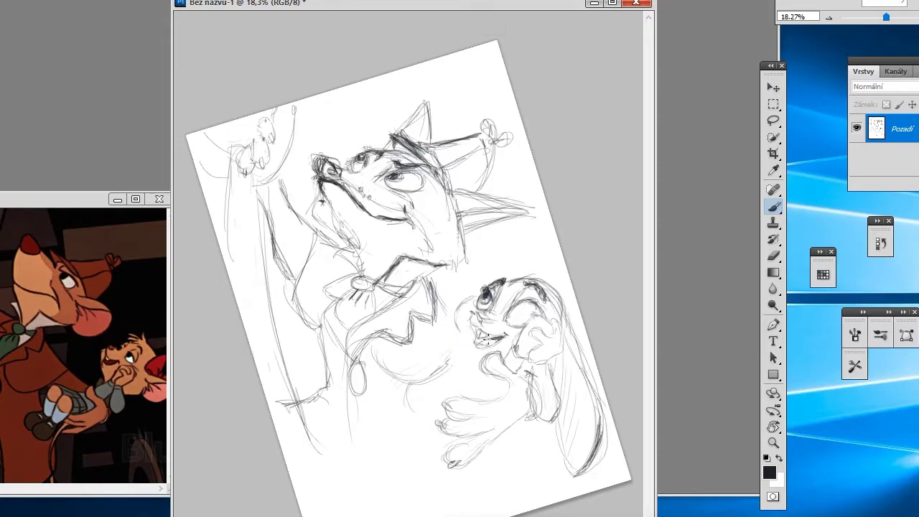
drag(484, 295, 459, 332)
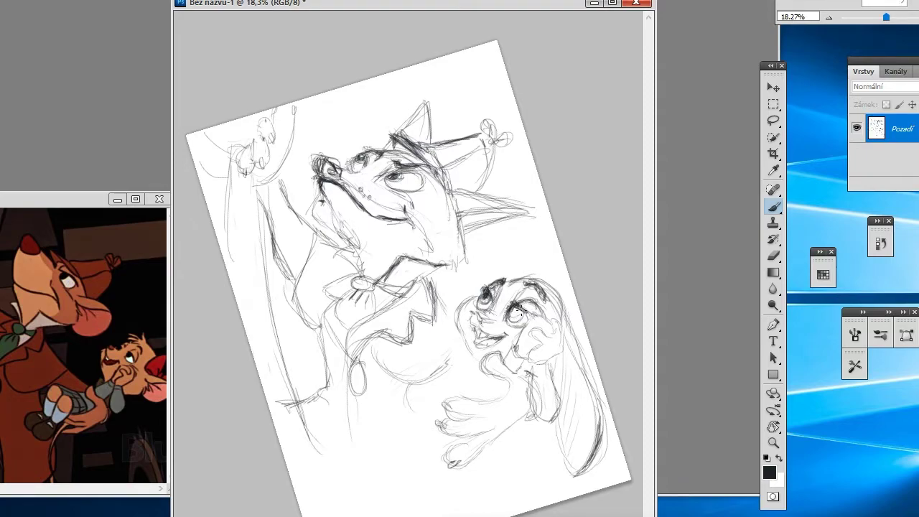
drag(518, 316, 507, 310)
key(ctrl+z)
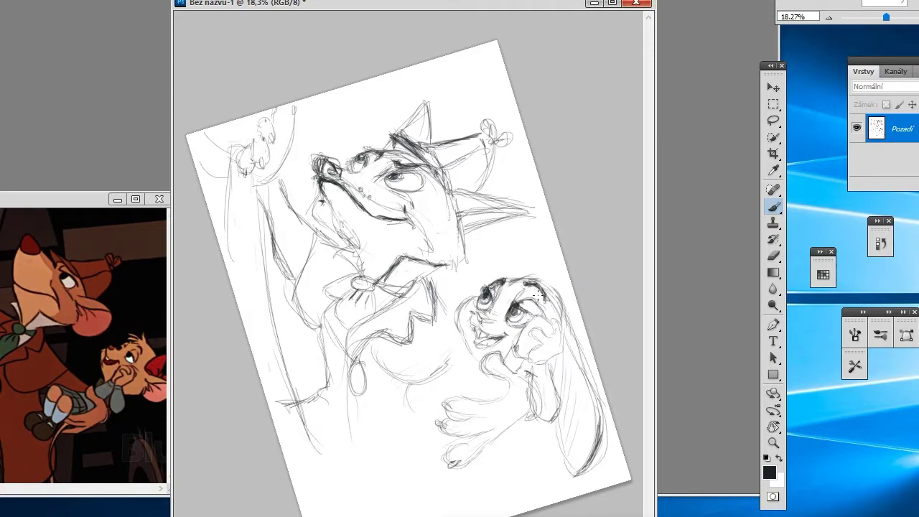
Sketch the rabbit's chin and paw, then rough in leg shapes below the figures.
mouse_move(472, 357)
mouse_down()
mouse_move(496, 365)
mouse_move(463, 350)
mouse_up()
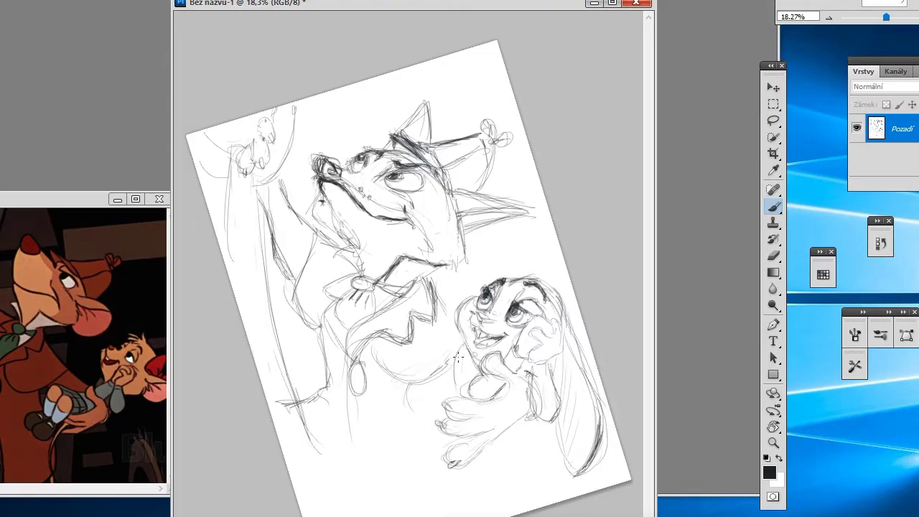
mouse_move(406, 399)
mouse_down()
mouse_move(431, 402)
mouse_move(406, 395)
mouse_move(404, 383)
mouse_up()
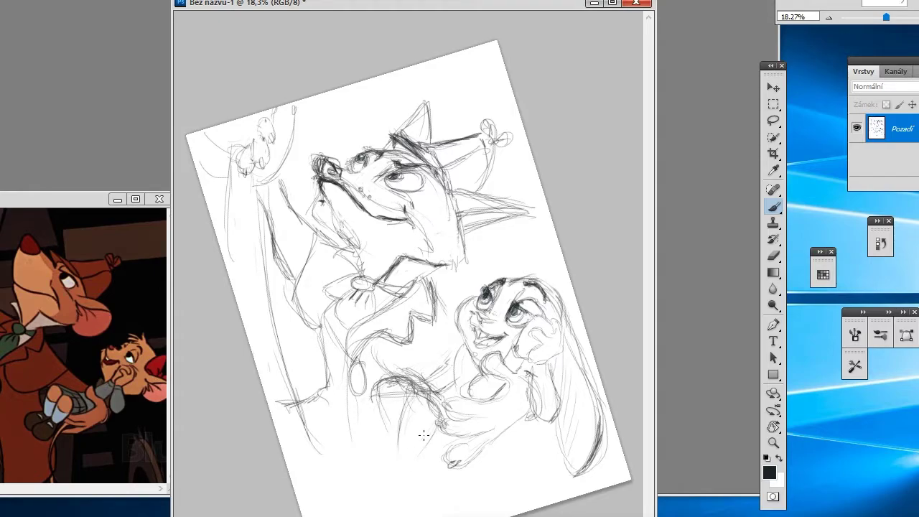
mouse_move(415, 456)
mouse_down()
mouse_move(402, 402)
mouse_move(431, 438)
mouse_move(416, 460)
mouse_up()
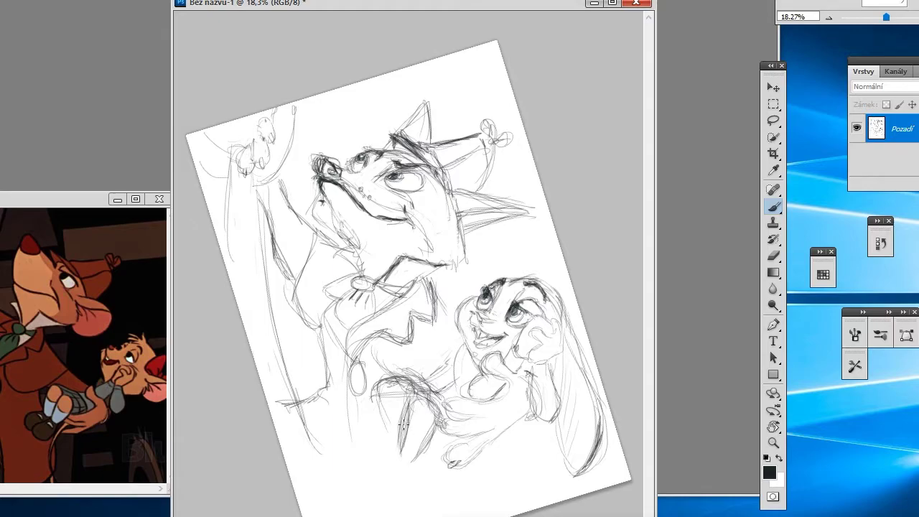
drag(406, 424, 366, 502)
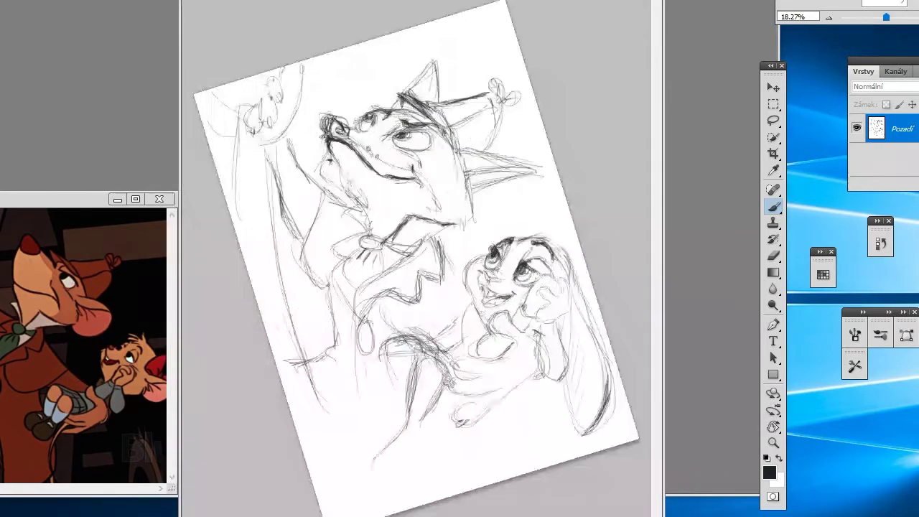
Sketch the leg and paw at lower left, undoing two strokes and redrawing them.
drag(378, 445, 413, 427)
mouse_move(366, 474)
mouse_down()
mouse_move(417, 425)
mouse_move(366, 478)
mouse_up()
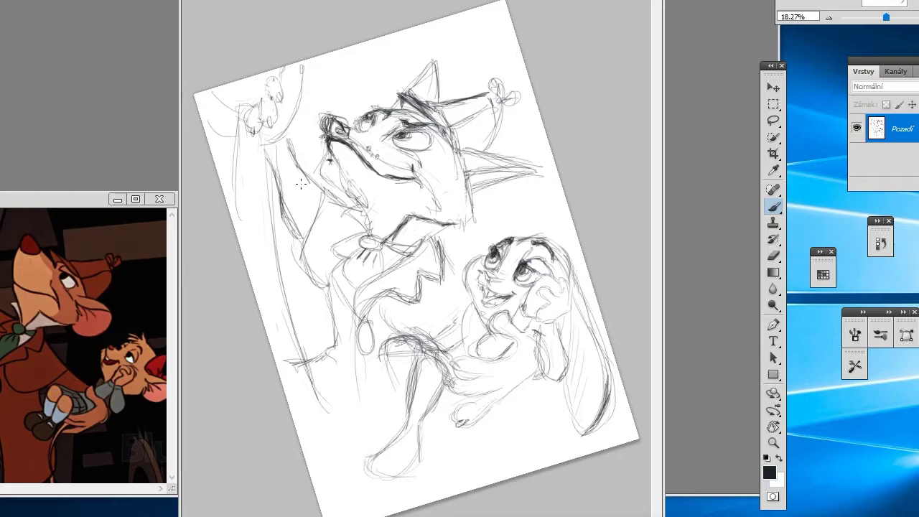
key(ctrl+alt+z)
key(ctrl+alt+z)
key(ctrl+alt+z)
key(ctrl+alt+z)
key(ctrl+alt+z)
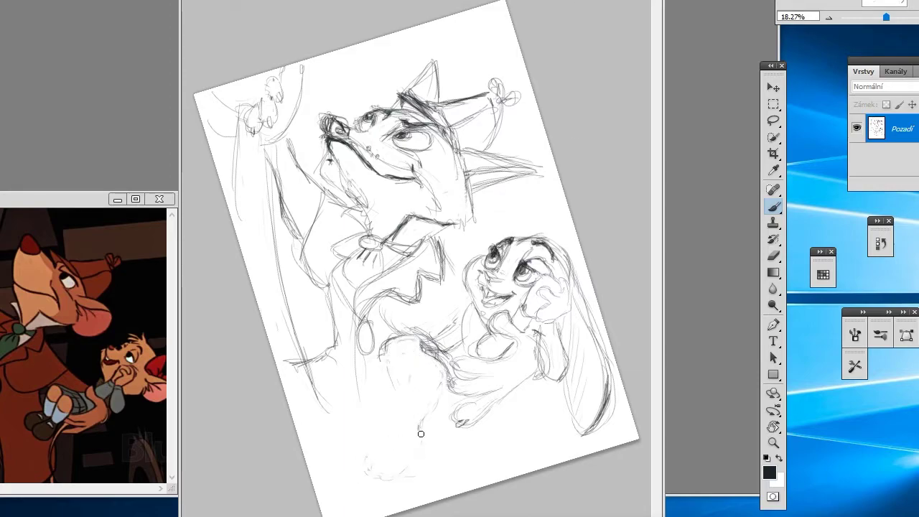
key(ctrl+alt+z)
mouse_move(417, 332)
mouse_down()
mouse_move(453, 362)
mouse_move(415, 353)
mouse_move(409, 406)
mouse_up()
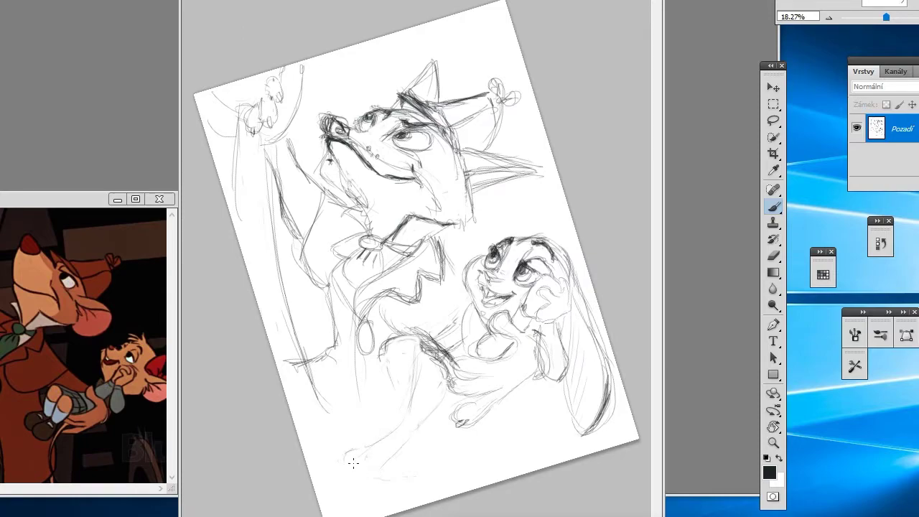
drag(381, 474, 418, 429)
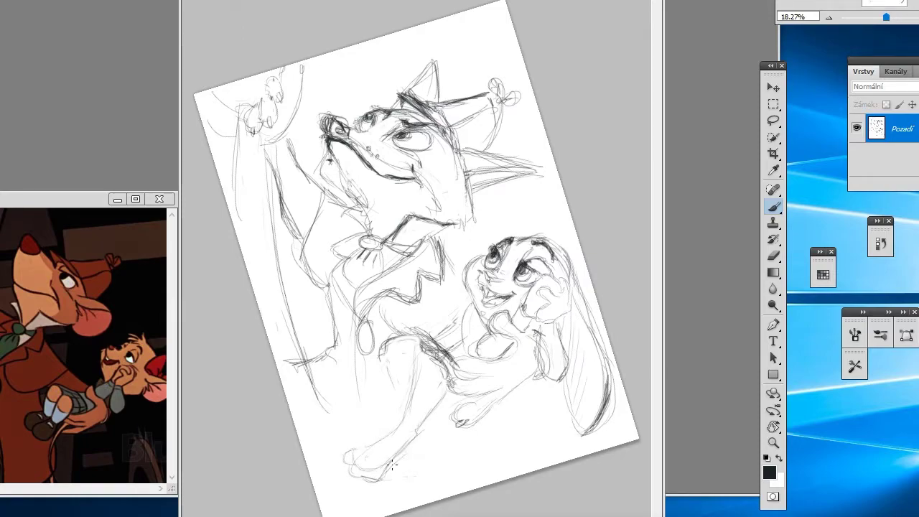
mouse_move(392, 466)
mouse_down()
mouse_move(361, 480)
mouse_move(348, 459)
mouse_move(406, 420)
mouse_move(422, 368)
mouse_up()
Draw the lower leg down to the foot, refining its strokes and erasing stray lines.
drag(411, 408, 352, 456)
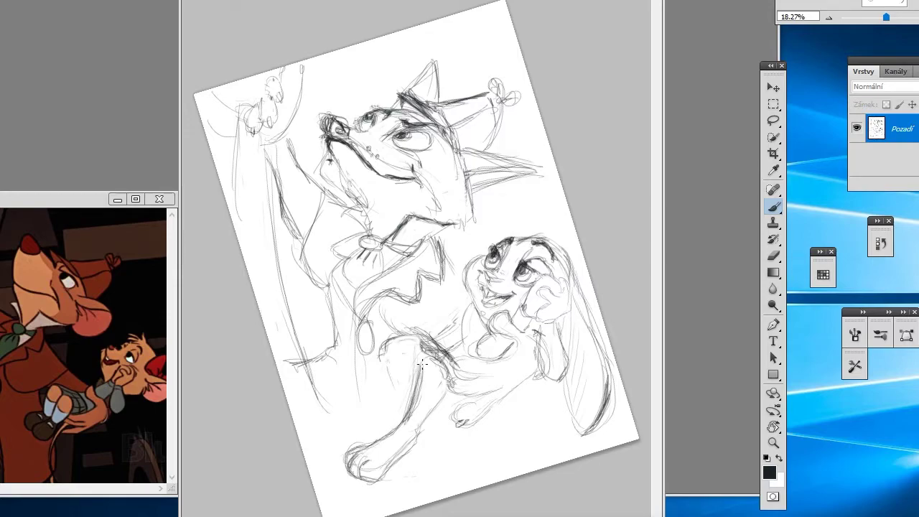
drag(415, 335, 383, 376)
drag(408, 335, 394, 397)
drag(395, 365, 389, 401)
mouse_move(412, 339)
mouse_down()
mouse_move(401, 399)
mouse_move(345, 446)
mouse_move(400, 387)
mouse_move(344, 449)
mouse_up()
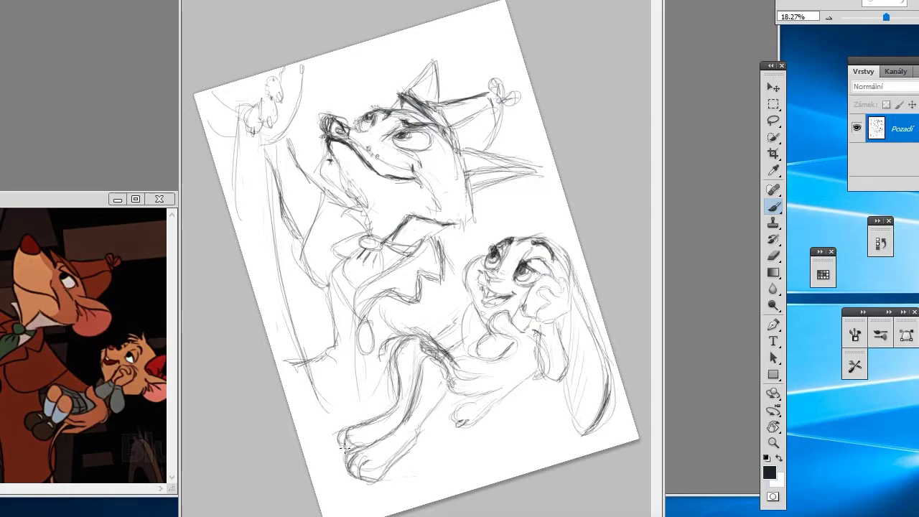
mouse_move(389, 348)
mouse_down()
mouse_move(392, 395)
mouse_move(356, 425)
mouse_up()
mouse_move(402, 334)
mouse_down()
mouse_move(377, 359)
mouse_move(405, 418)
mouse_move(381, 425)
mouse_up()
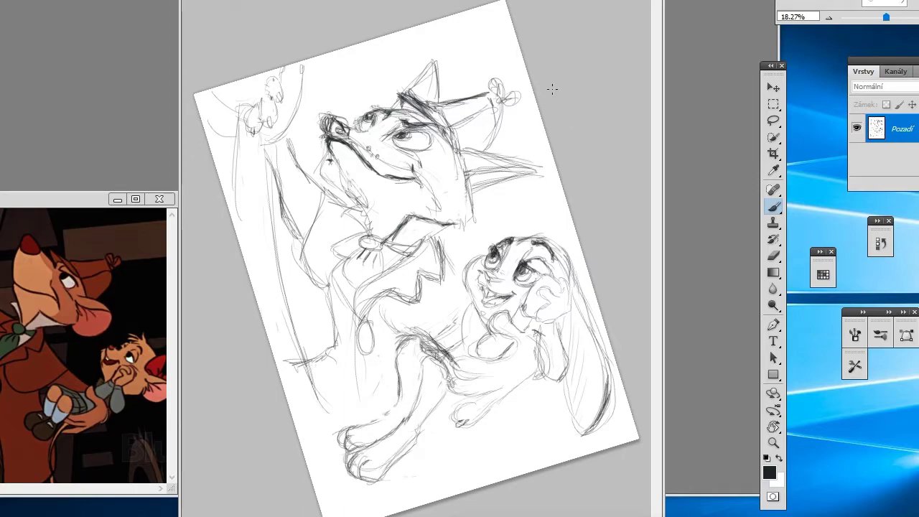
Darken the leg, hip and paw outlines.
drag(416, 331, 397, 372)
mouse_move(394, 404)
mouse_down()
mouse_move(350, 447)
mouse_move(359, 457)
mouse_move(418, 429)
mouse_up()
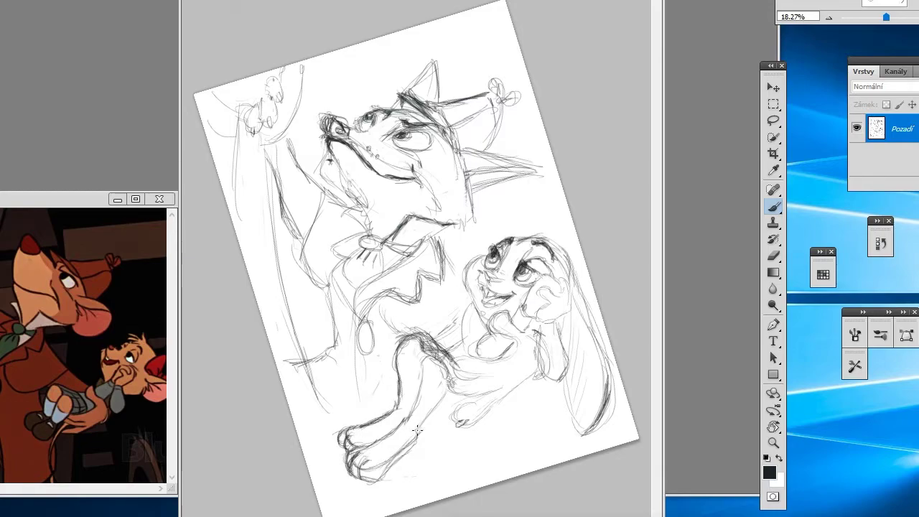
drag(419, 384, 445, 420)
mouse_move(431, 363)
mouse_down()
mouse_move(414, 406)
mouse_move(399, 368)
mouse_move(433, 343)
mouse_up()
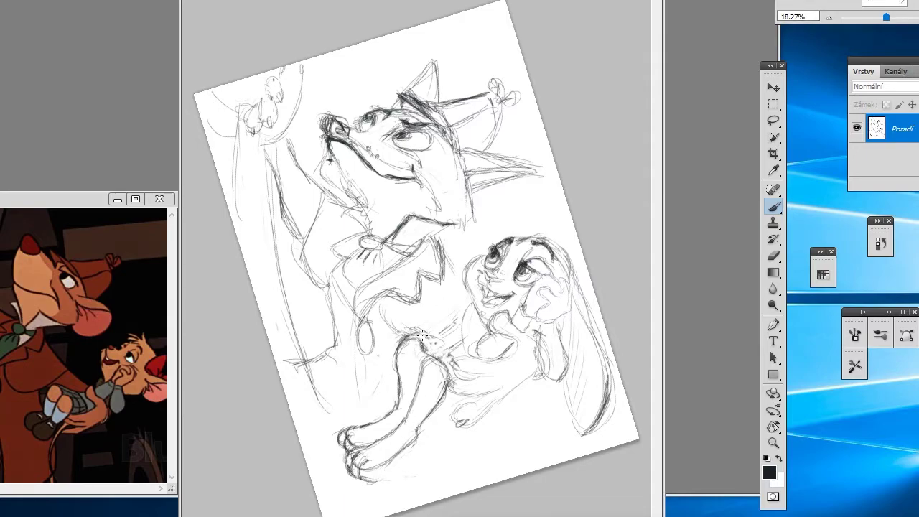
mouse_move(436, 399)
mouse_down()
mouse_move(460, 394)
mouse_move(445, 404)
mouse_up()
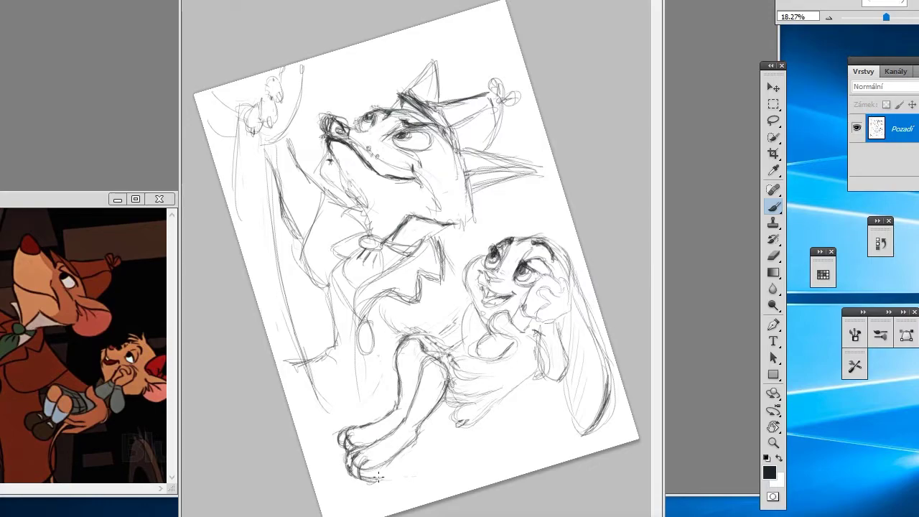
mouse_move(366, 478)
mouse_down()
mouse_move(411, 456)
mouse_move(367, 471)
mouse_up()
Outline the left leg and hip, extend the chest upward, and add loose lower-right lines.
mouse_move(355, 341)
mouse_down()
mouse_move(359, 412)
mouse_move(314, 424)
mouse_up()
drag(328, 346, 304, 464)
drag(303, 366, 347, 500)
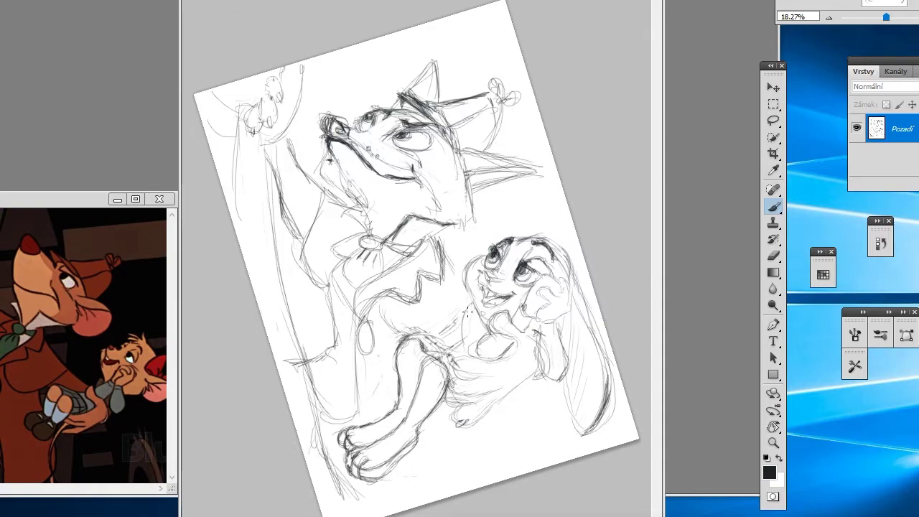
drag(453, 339, 466, 282)
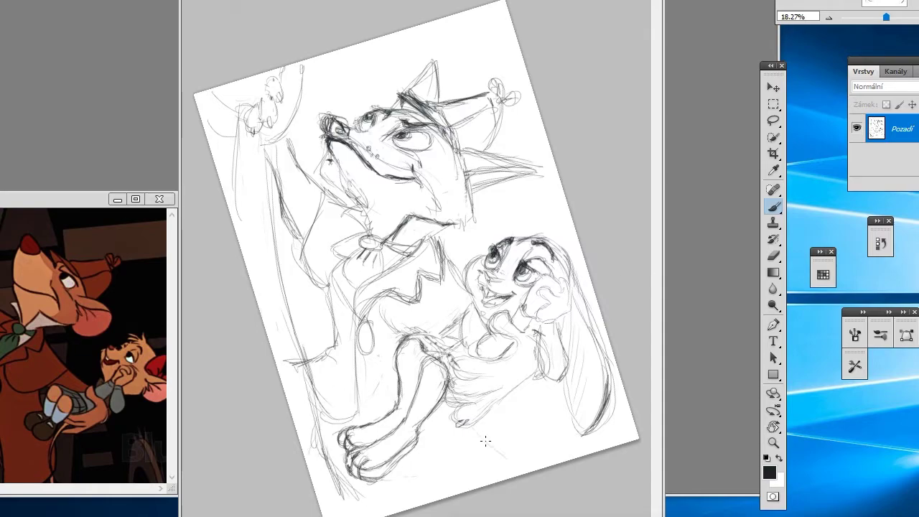
drag(485, 441, 506, 466)
drag(524, 407, 515, 447)
mouse_move(466, 463)
mouse_down()
mouse_move(472, 435)
mouse_move(535, 435)
mouse_up()
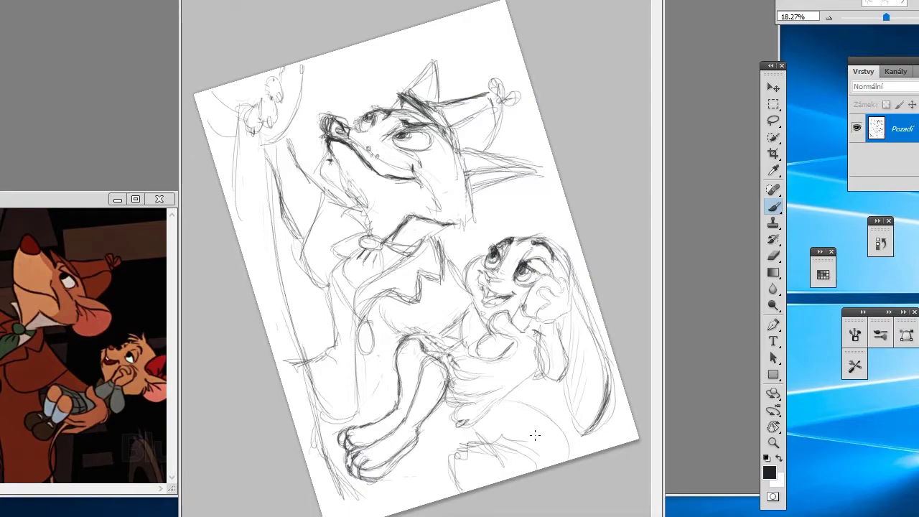
Save the drawing as 'foxdetective' in Photoshop (*.PSD) format.
click(43, 144)
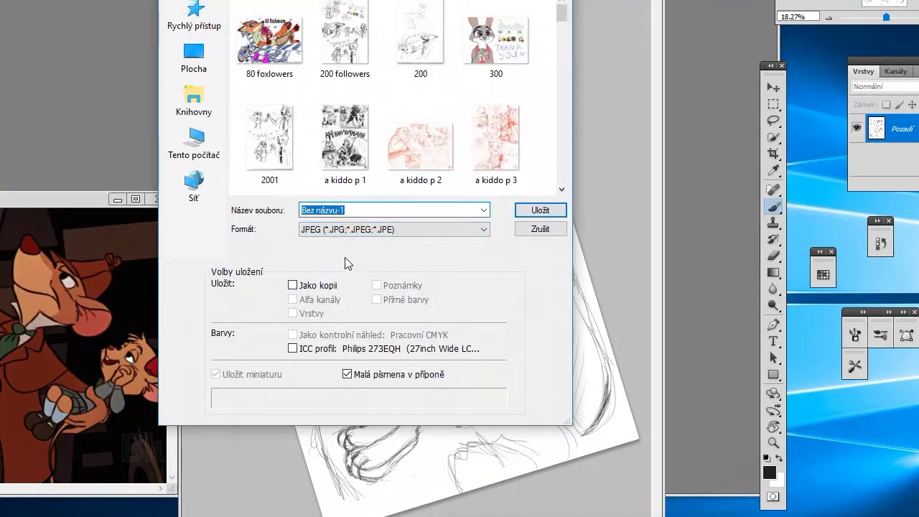
text(foxdetective)
click(440, 230)
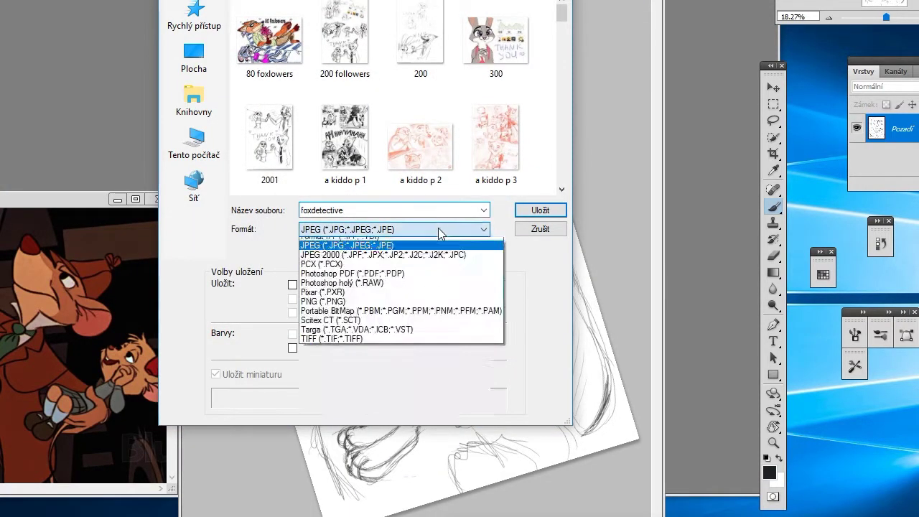
scroll(440, 231, up, 5)
click(373, 240)
click(541, 209)
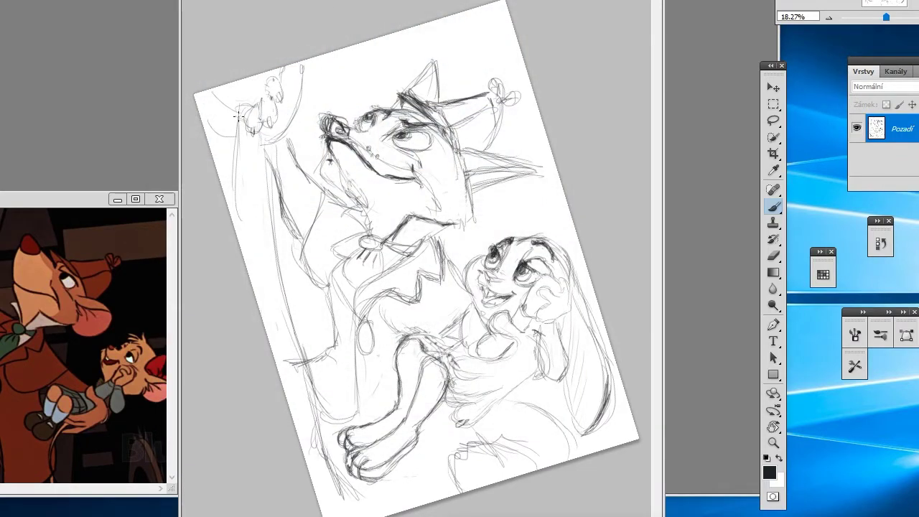
Sketch long strokes along the page's left edge and the fox's left side and neck.
mouse_move(239, 112)
mouse_down()
mouse_move(234, 230)
mouse_move(244, 259)
mouse_up()
drag(239, 194, 241, 255)
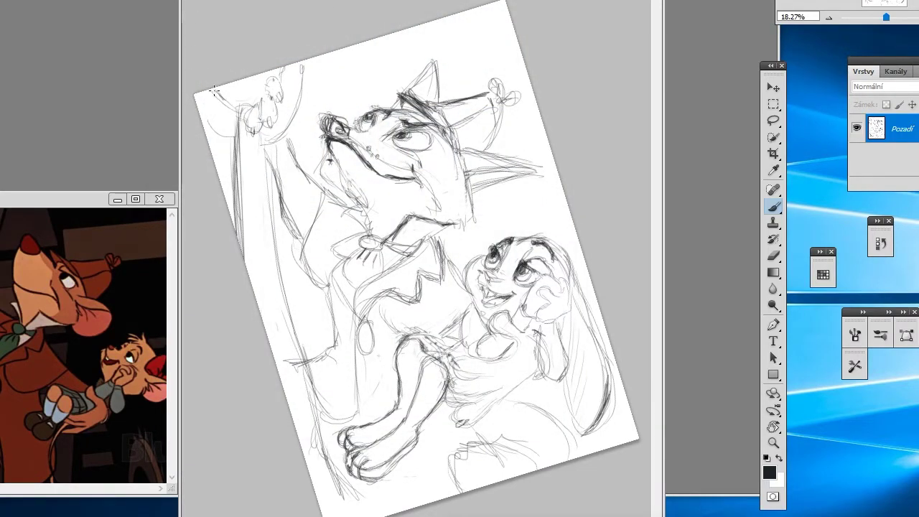
mouse_move(214, 90)
mouse_down()
mouse_move(255, 126)
mouse_move(280, 88)
mouse_up()
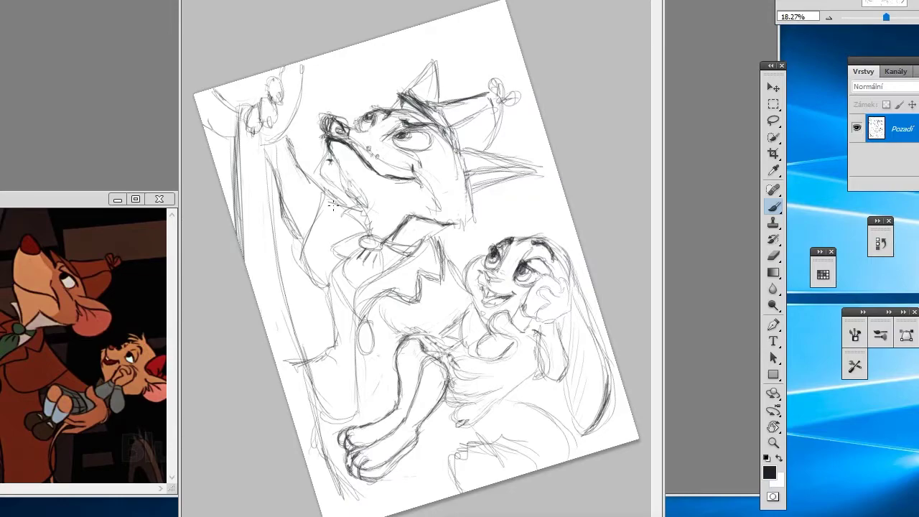
drag(300, 209, 284, 240)
mouse_move(271, 159)
mouse_down()
mouse_move(302, 242)
mouse_move(338, 191)
mouse_up()
drag(335, 199, 356, 171)
drag(439, 154, 472, 221)
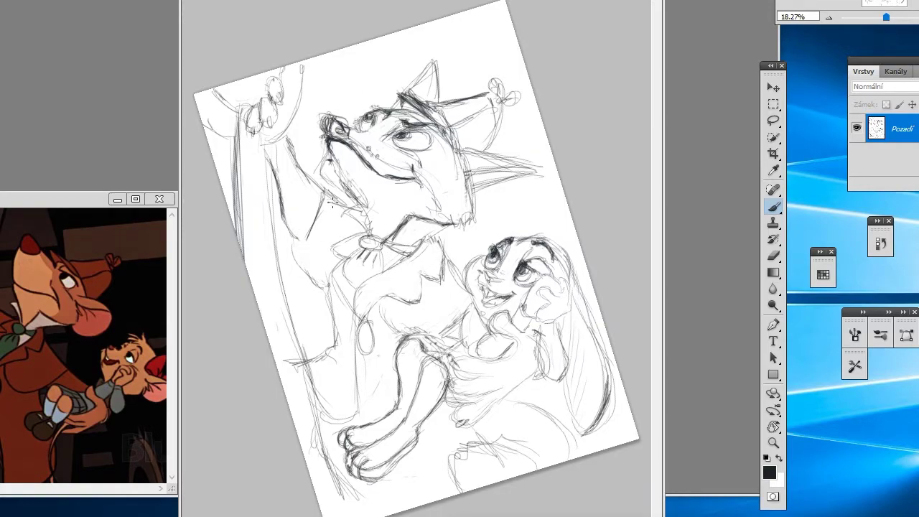
Draw and refine the fox's left arm, side, chest and neck.
drag(316, 210, 302, 286)
drag(296, 241, 329, 297)
mouse_move(337, 190)
mouse_down()
mouse_move(295, 281)
mouse_move(325, 356)
mouse_up()
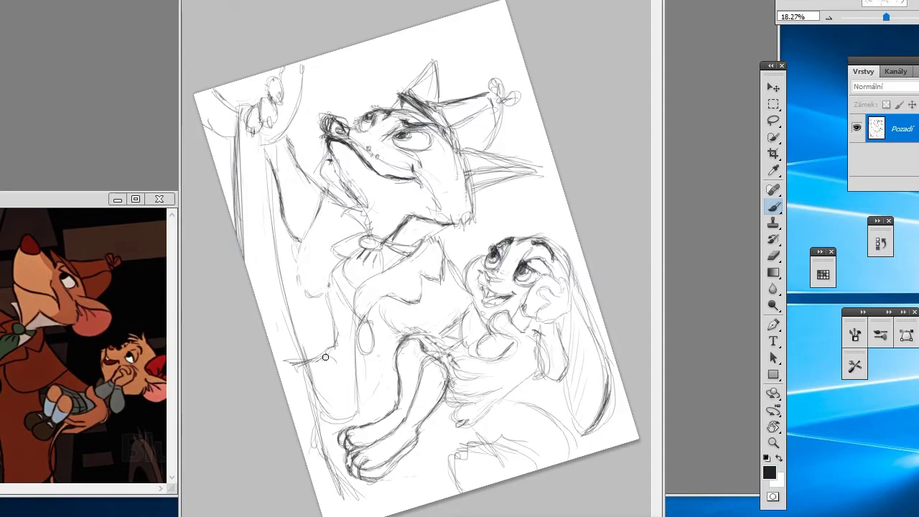
drag(306, 233, 299, 296)
mouse_move(319, 210)
mouse_down()
mouse_move(297, 261)
mouse_move(306, 293)
mouse_up()
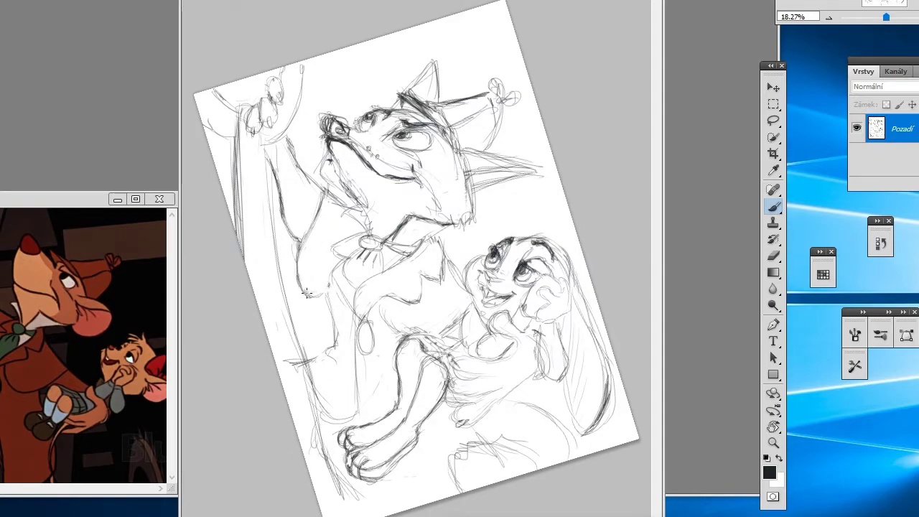
drag(337, 260, 342, 305)
mouse_move(357, 237)
mouse_down()
mouse_move(332, 288)
mouse_move(344, 206)
mouse_up()
mouse_move(332, 294)
mouse_down()
mouse_move(316, 359)
mouse_move(337, 347)
mouse_move(361, 353)
mouse_move(355, 411)
mouse_move(351, 338)
mouse_up()
Shape the fox's belly, leg, chest and collar, and darken its mouth and jaw.
mouse_move(384, 293)
mouse_down()
mouse_move(366, 308)
mouse_move(441, 253)
mouse_move(434, 237)
mouse_move(381, 276)
mouse_move(356, 313)
mouse_move(376, 333)
mouse_up()
drag(418, 307, 381, 333)
drag(465, 261, 447, 287)
mouse_move(359, 245)
mouse_down()
mouse_move(344, 288)
mouse_move(381, 234)
mouse_move(412, 244)
mouse_up()
mouse_move(363, 227)
mouse_down()
mouse_move(332, 185)
mouse_move(364, 225)
mouse_up()
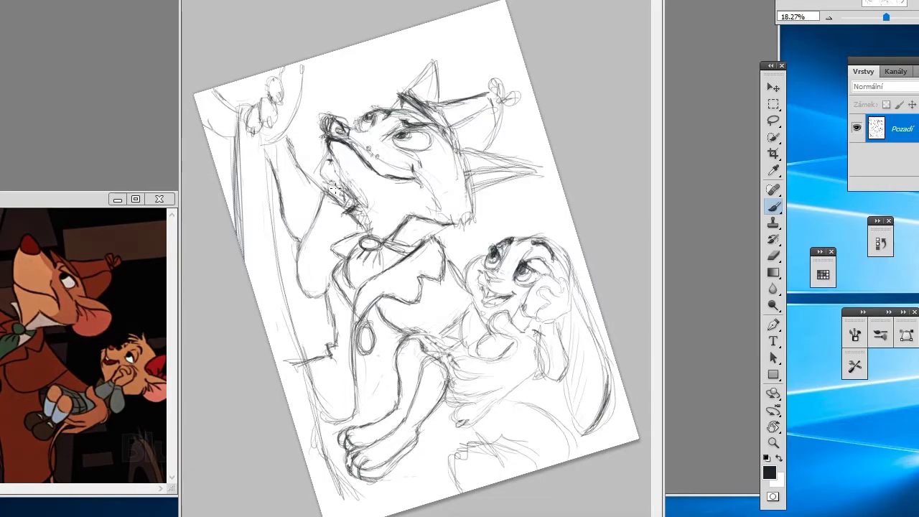
mouse_move(334, 185)
mouse_down()
mouse_move(323, 155)
mouse_move(355, 204)
mouse_up()
Undo the recent face strokes and redraw the snout, jaw, neck and eye more darkly.
key(ctrl+alt+z)
key(ctrl+alt+z)
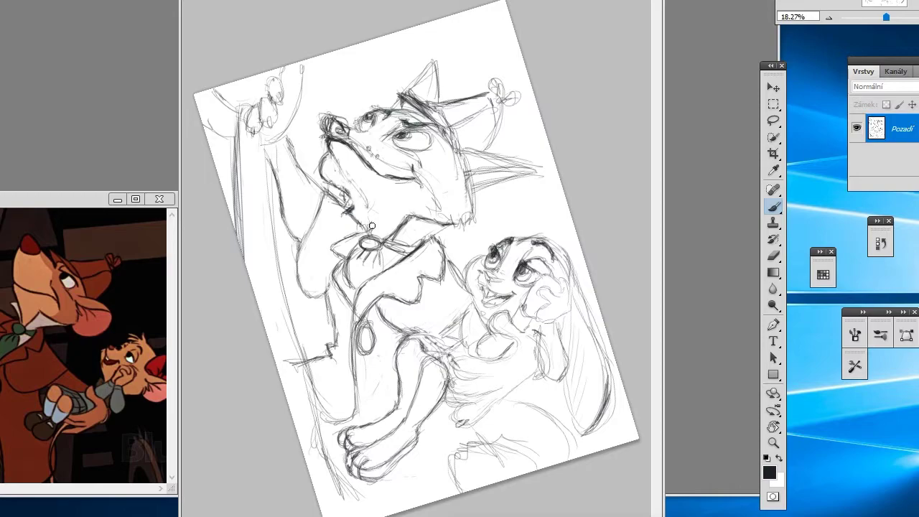
key(ctrl+alt+z)
key(ctrl+alt+z)
key(ctrl+alt+z)
key(ctrl+alt+z)
key(ctrl+alt+z)
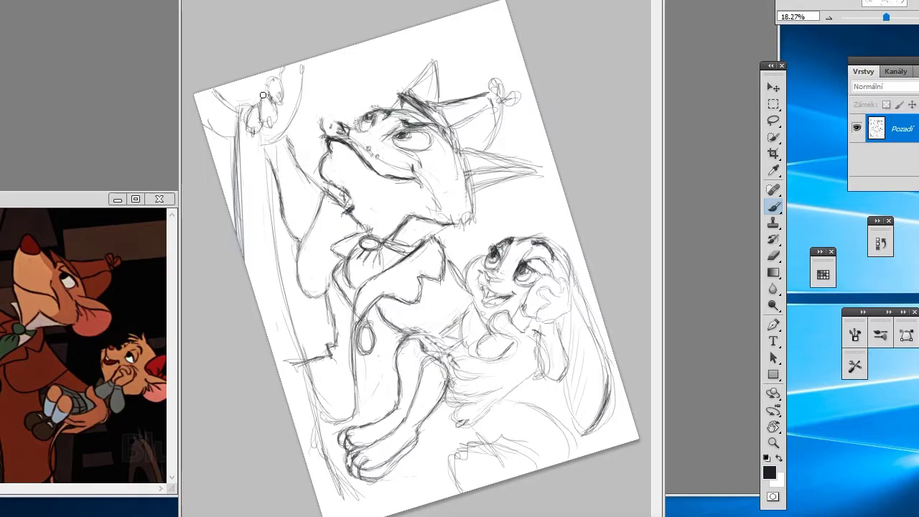
mouse_move(329, 121)
mouse_down()
mouse_move(331, 136)
mouse_move(343, 116)
mouse_move(347, 127)
mouse_move(337, 174)
mouse_up()
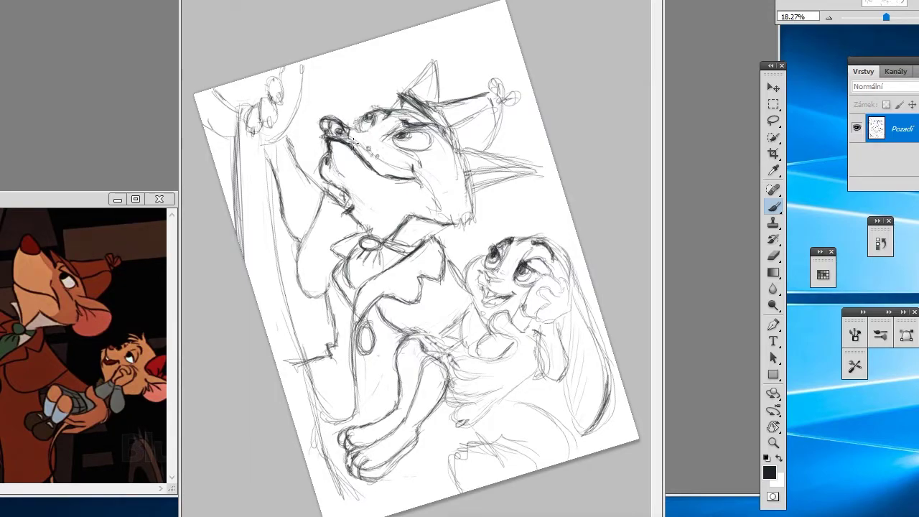
mouse_move(346, 142)
mouse_down()
mouse_move(422, 168)
mouse_move(416, 184)
mouse_move(439, 208)
mouse_up()
drag(421, 173, 438, 215)
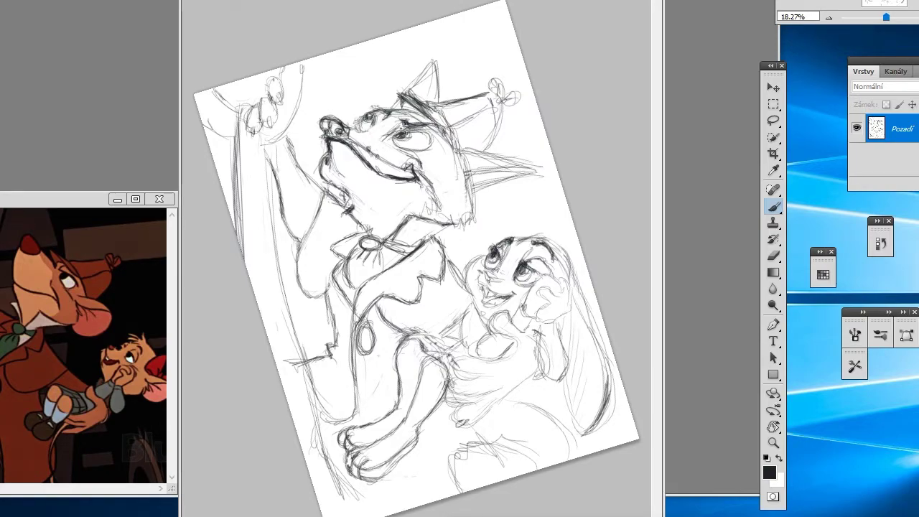
mouse_move(396, 132)
mouse_down()
mouse_move(417, 151)
mouse_move(429, 134)
mouse_move(434, 145)
mouse_up()
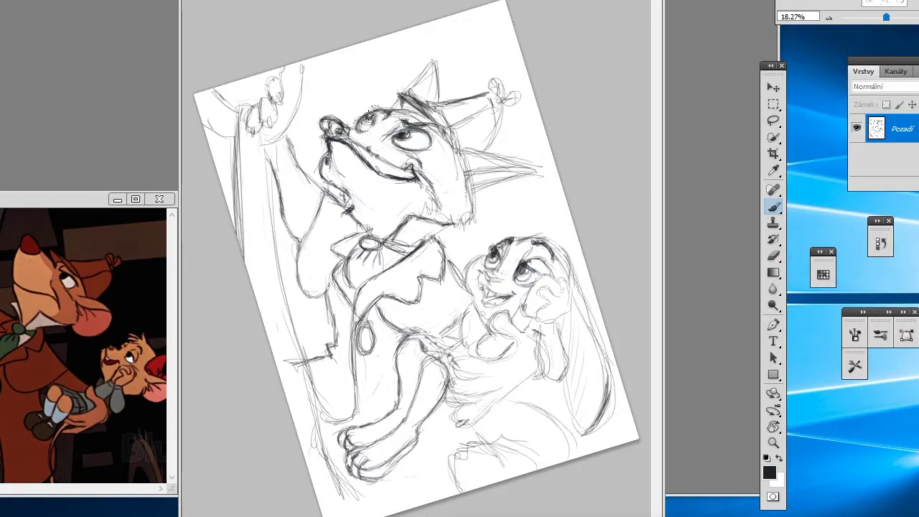
drag(361, 112, 371, 123)
Step back one action in History, then switch to the Eraser and zoom in on the face.
click(881, 244)
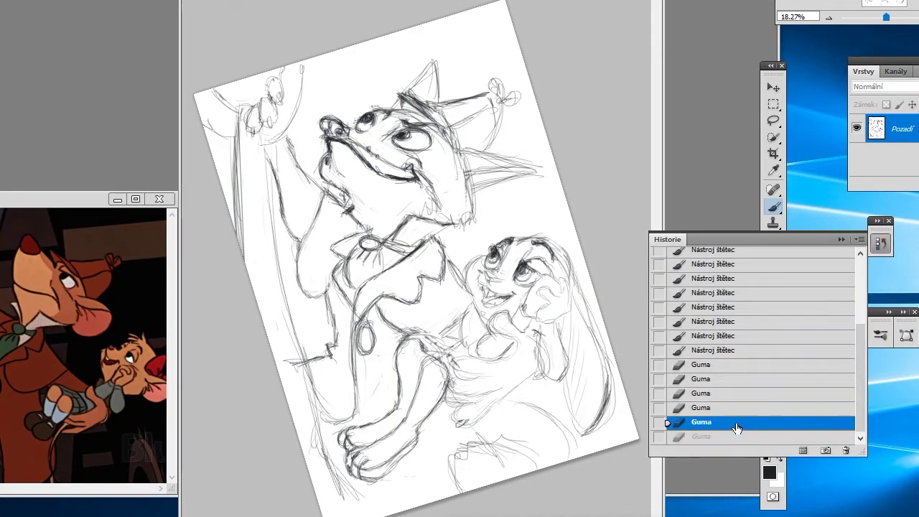
click(881, 244)
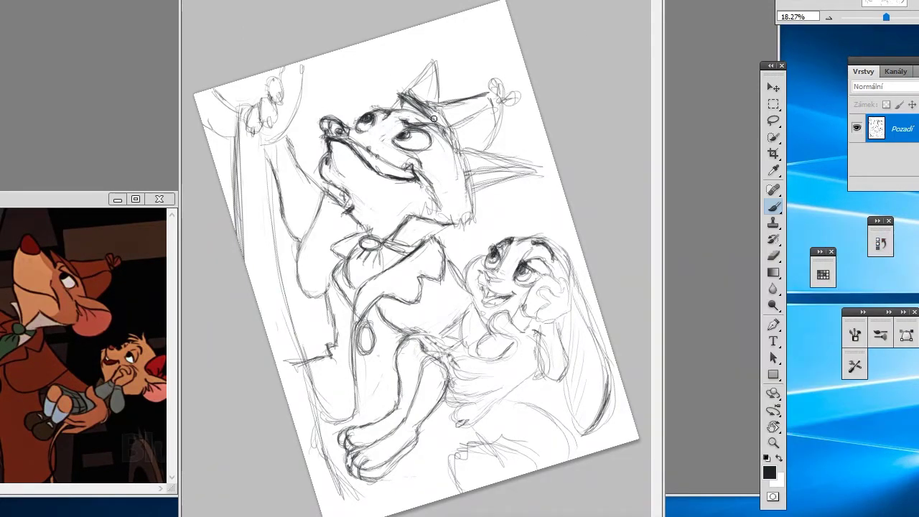
click(881, 245)
click(854, 228)
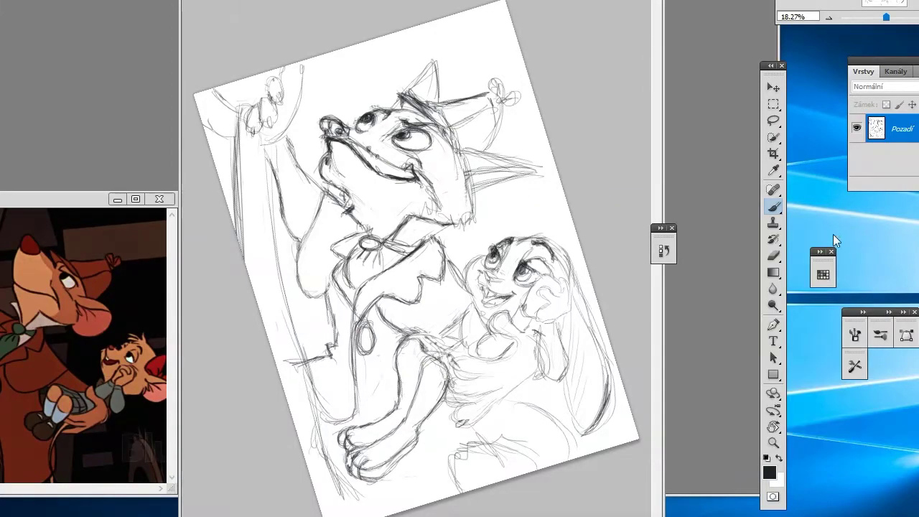
key(e)
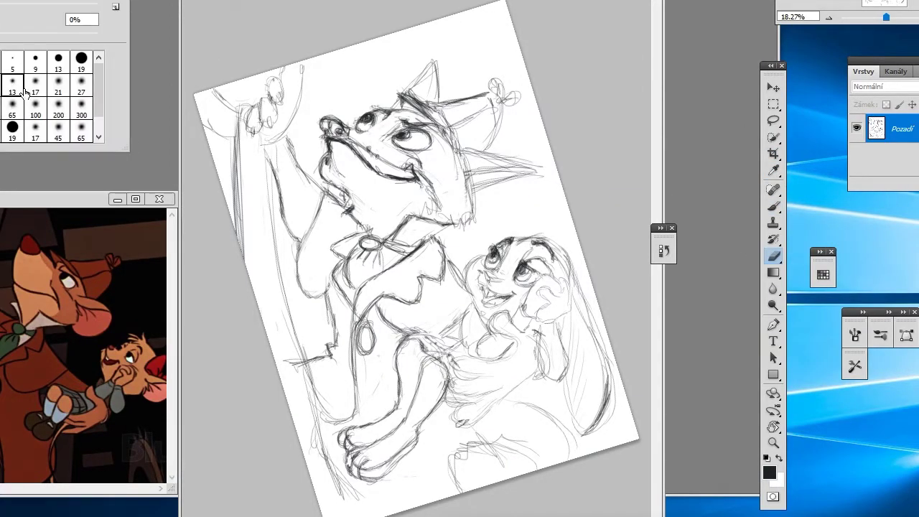
key(ctrl+plus)
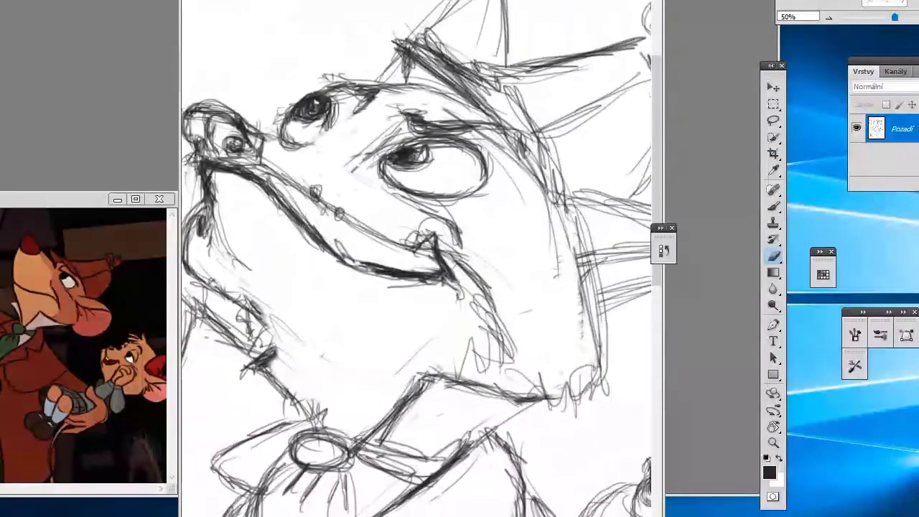
Erase stray marks around the fox's eyes, nose tip and brow toward the ear.
mouse_move(291, 119)
mouse_down()
mouse_move(320, 128)
mouse_move(301, 105)
mouse_move(284, 119)
mouse_move(296, 143)
mouse_move(310, 117)
mouse_move(301, 134)
mouse_up()
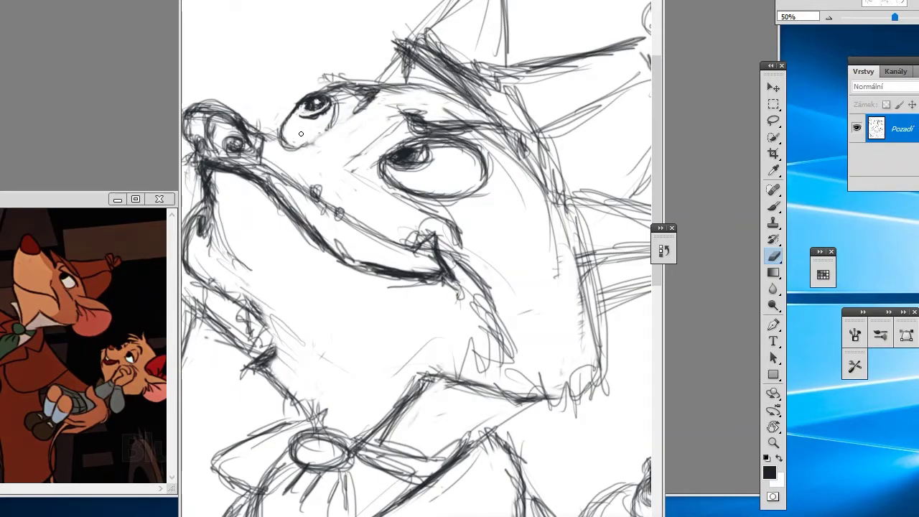
mouse_move(192, 115)
mouse_down()
mouse_move(198, 135)
mouse_move(223, 129)
mouse_move(250, 149)
mouse_up()
mouse_move(336, 95)
mouse_down()
mouse_move(331, 122)
mouse_move(309, 119)
mouse_up()
mouse_move(422, 151)
mouse_down()
mouse_move(394, 162)
mouse_move(463, 153)
mouse_move(494, 167)
mouse_move(480, 188)
mouse_move(457, 194)
mouse_move(418, 190)
mouse_move(388, 172)
mouse_move(390, 147)
mouse_move(424, 142)
mouse_move(388, 92)
mouse_move(435, 88)
mouse_move(463, 119)
mouse_up()
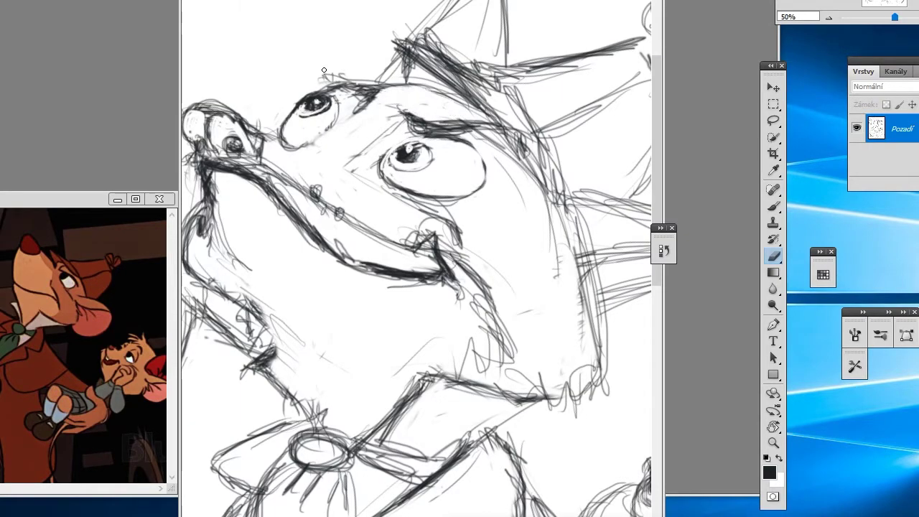
mouse_move(324, 70)
mouse_down()
mouse_move(358, 97)
mouse_move(392, 62)
mouse_up()
Clean stray strokes below the right eye and across the cheek, muzzle and mouth line.
mouse_move(396, 200)
mouse_down()
mouse_move(457, 207)
mouse_move(278, 180)
mouse_move(298, 212)
mouse_move(344, 251)
mouse_up()
mouse_move(269, 194)
mouse_down()
mouse_move(384, 287)
mouse_move(392, 265)
mouse_move(434, 244)
mouse_move(419, 229)
mouse_up()
drag(438, 284, 413, 224)
mouse_move(445, 253)
mouse_down()
mouse_move(477, 290)
mouse_move(420, 280)
mouse_up()
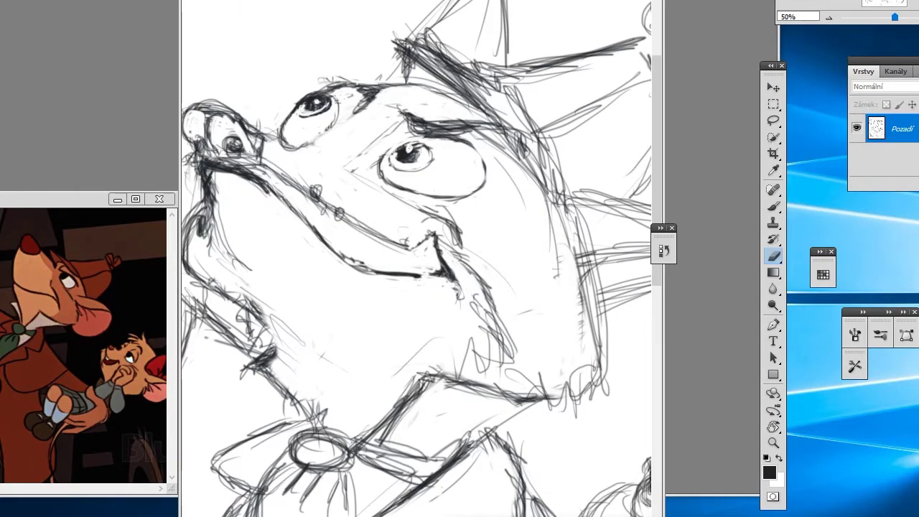
key(ctrl+minus)
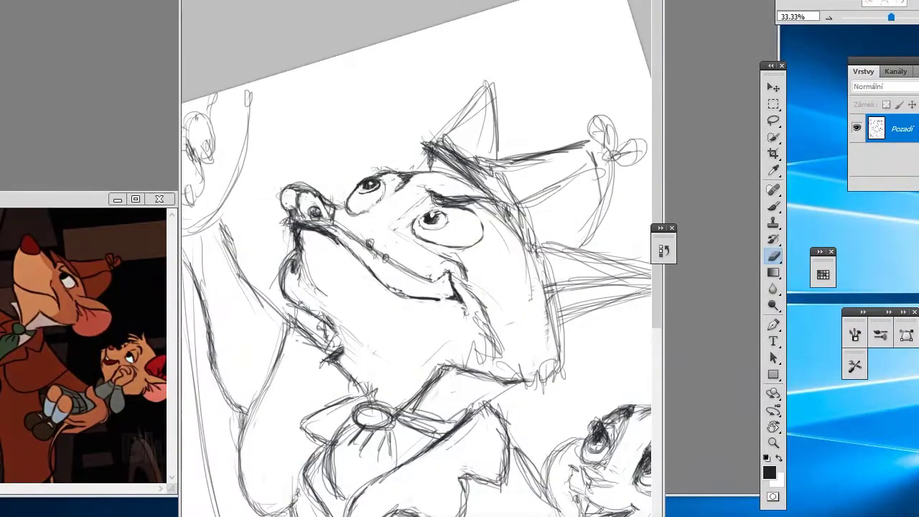
Switch back to the Brush and undo one brush stroke via the History panel.
click(774, 206)
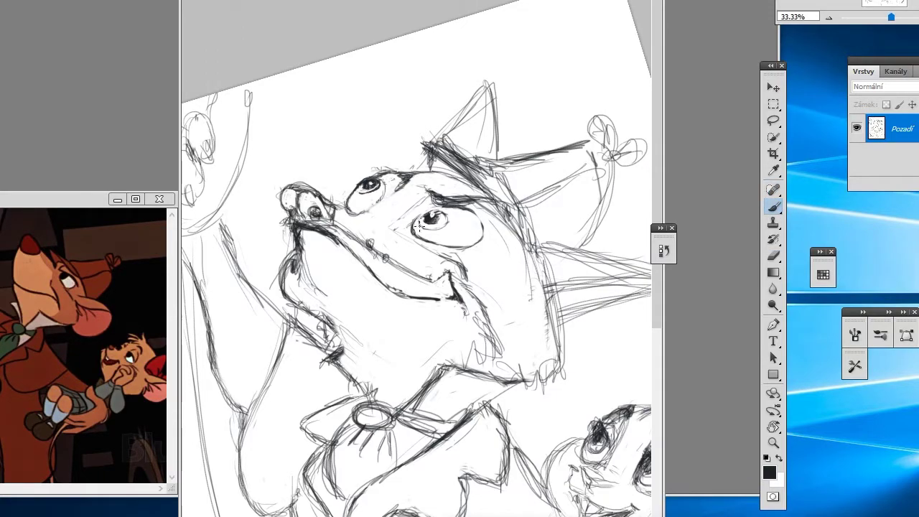
click(662, 250)
click(522, 433)
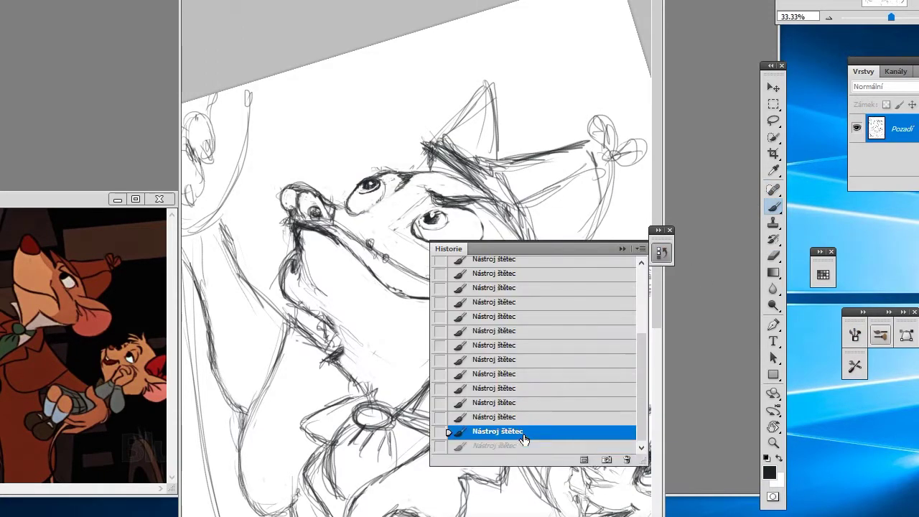
click(662, 250)
Darken the fox's right pupil and give the left eye a bold ring and brow.
drag(657, 231, 818, 161)
double_click(36, 83)
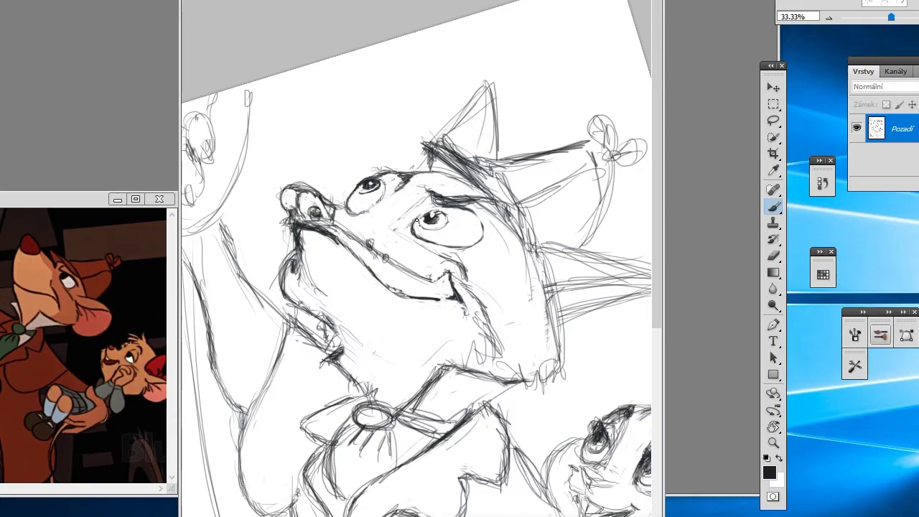
drag(426, 216, 439, 217)
mouse_move(362, 189)
mouse_down()
mouse_move(389, 178)
mouse_move(416, 191)
mouse_move(417, 182)
mouse_move(394, 196)
mouse_move(380, 171)
mouse_move(398, 172)
mouse_move(376, 170)
mouse_move(365, 211)
mouse_move(392, 193)
mouse_move(347, 209)
mouse_up()
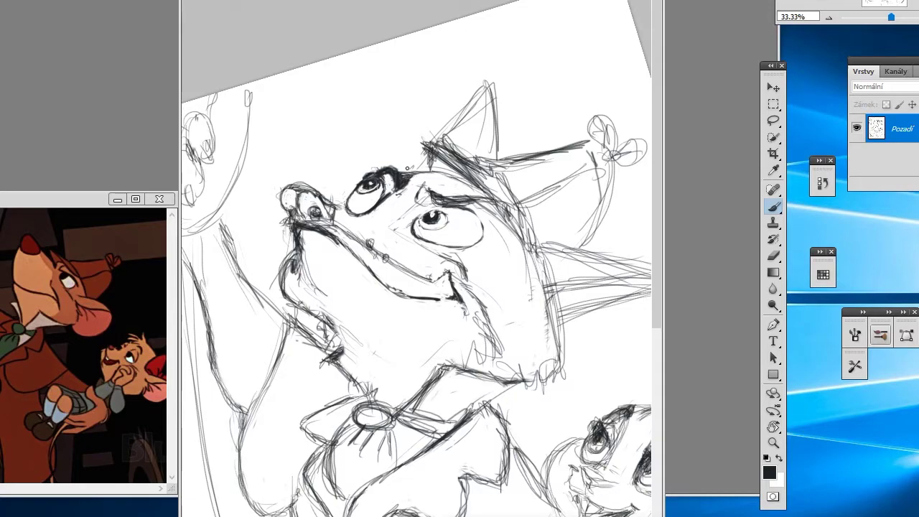
Ink the fox's snout tip, nose and heavy eyebrows over both eyes.
drag(402, 180, 397, 190)
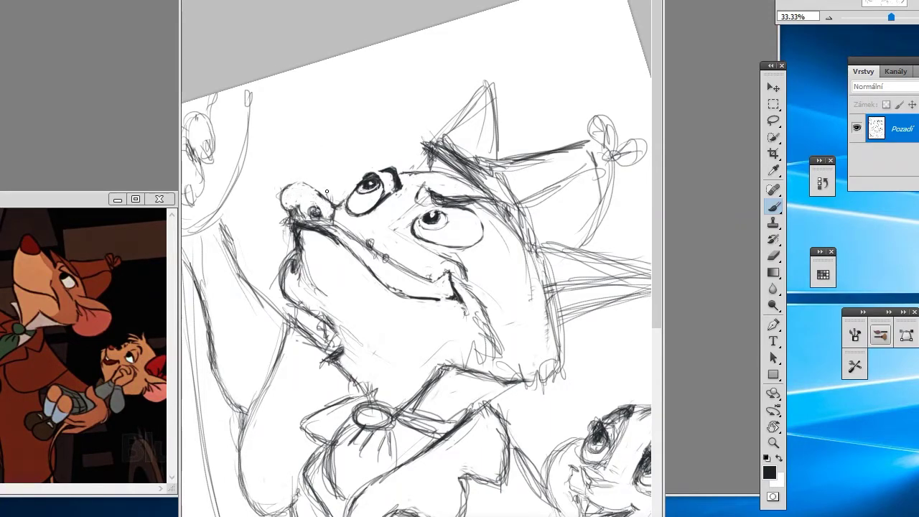
mouse_move(281, 197)
mouse_down()
mouse_move(316, 196)
mouse_move(331, 219)
mouse_move(282, 193)
mouse_move(290, 215)
mouse_move(329, 220)
mouse_up()
drag(302, 240, 287, 266)
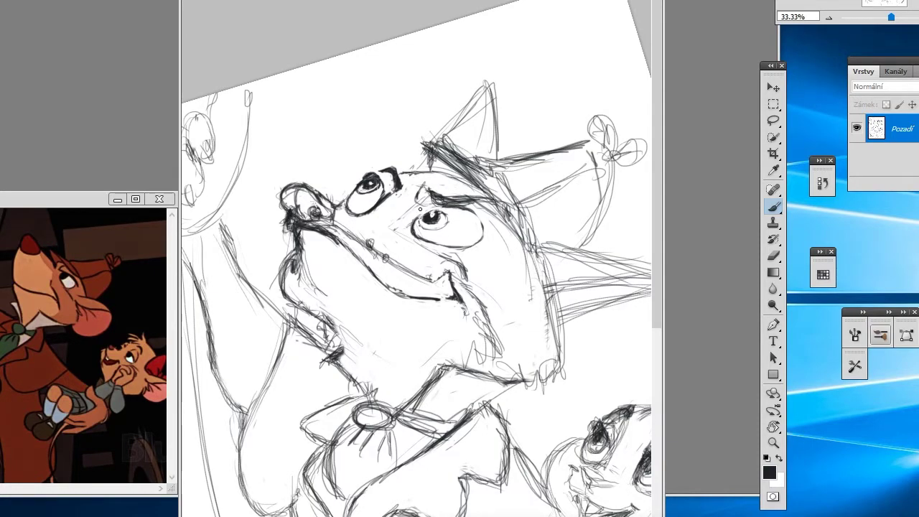
mouse_move(420, 191)
mouse_down()
mouse_move(435, 202)
mouse_move(494, 203)
mouse_up()
mouse_move(431, 212)
mouse_down()
mouse_move(422, 221)
mouse_move(444, 216)
mouse_move(392, 229)
mouse_move(445, 246)
mouse_up()
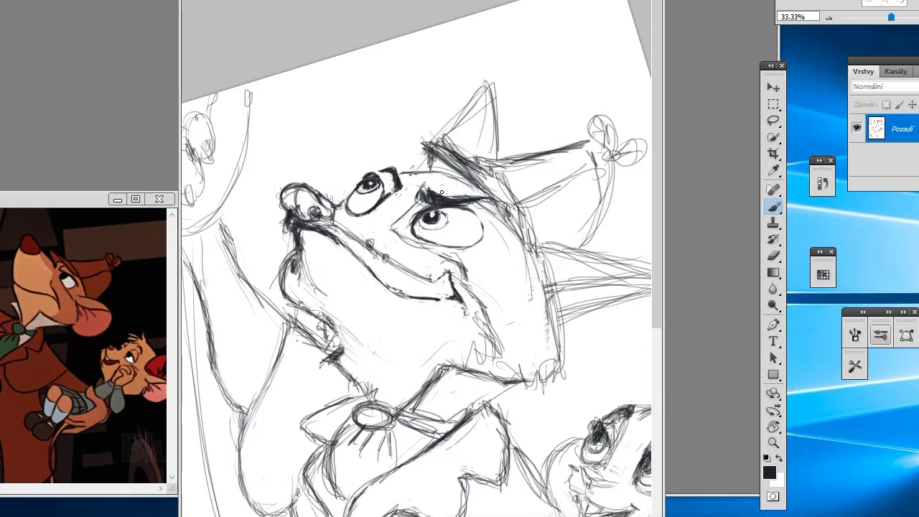
mouse_move(423, 147)
mouse_down()
mouse_move(456, 166)
mouse_move(491, 168)
mouse_up()
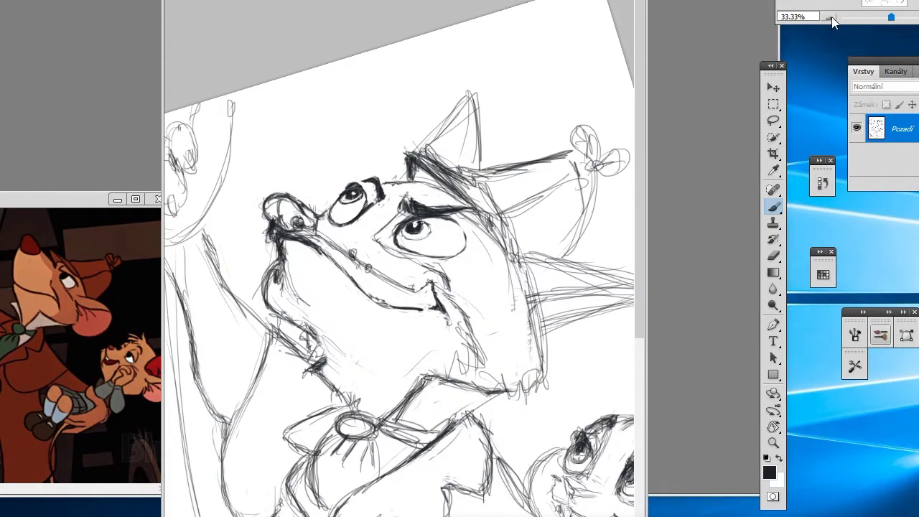
Rework the fox's chin, neck and jaw line with firmer strokes.
click(828, 17)
click(829, 17)
key(ctrl+plus)
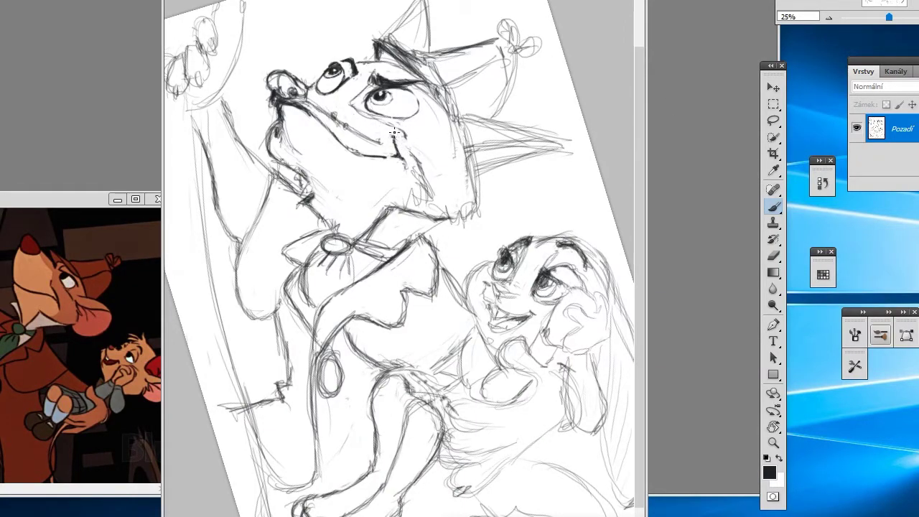
drag(422, 173, 397, 213)
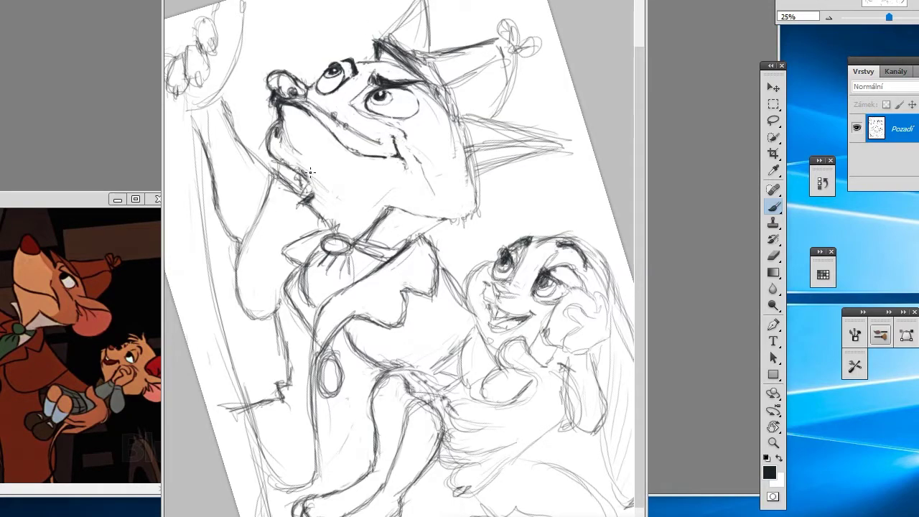
mouse_move(315, 170)
mouse_down()
mouse_move(296, 185)
mouse_move(327, 219)
mouse_move(331, 192)
mouse_up()
drag(398, 209, 448, 223)
mouse_move(373, 135)
mouse_down()
mouse_move(422, 161)
mouse_move(431, 211)
mouse_up()
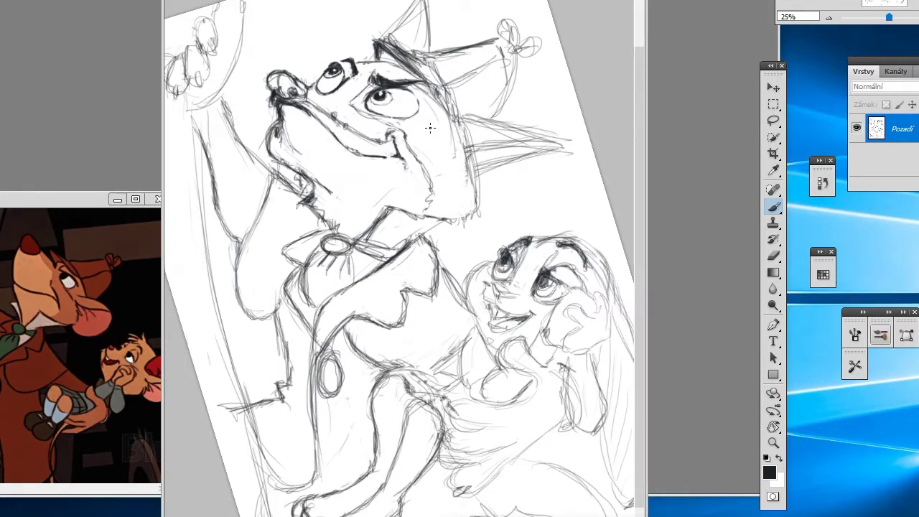
key(ctrl+minus)
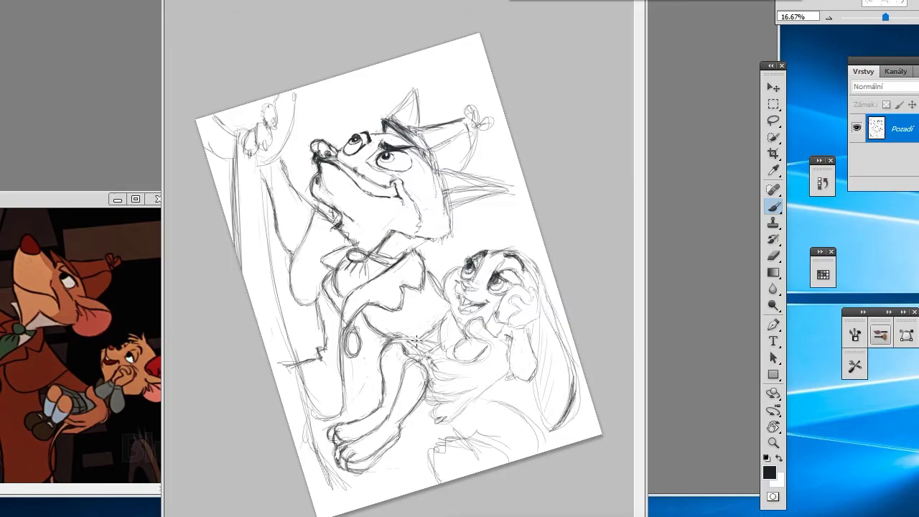
Sketch the bunny's chest, fur on the fox's cheek and ear, and the raised paw and arm.
mouse_move(447, 313)
mouse_down()
mouse_move(441, 340)
mouse_move(456, 352)
mouse_move(460, 343)
mouse_move(451, 356)
mouse_up()
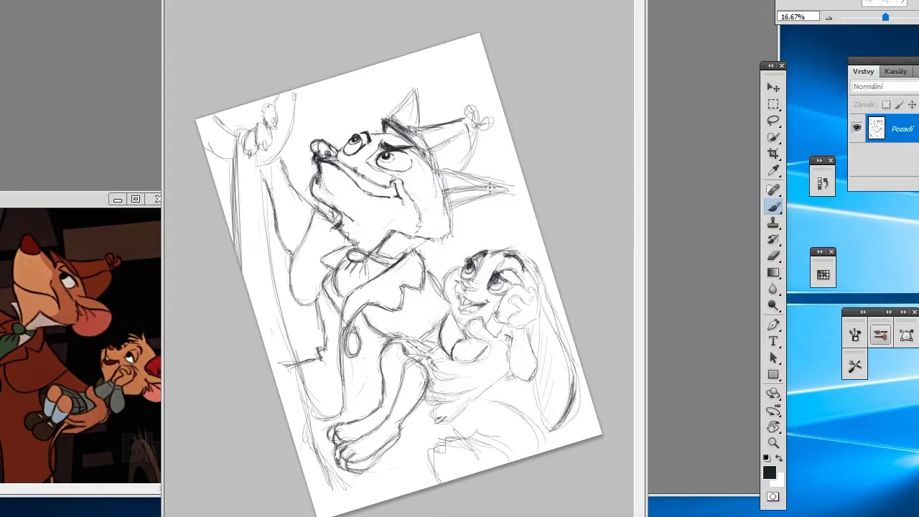
mouse_move(505, 189)
mouse_down()
mouse_move(451, 204)
mouse_move(454, 172)
mouse_up()
drag(413, 93, 375, 131)
mouse_move(256, 124)
mouse_down()
mouse_move(264, 146)
mouse_move(244, 152)
mouse_move(257, 158)
mouse_up()
drag(268, 105, 267, 131)
drag(271, 199, 263, 162)
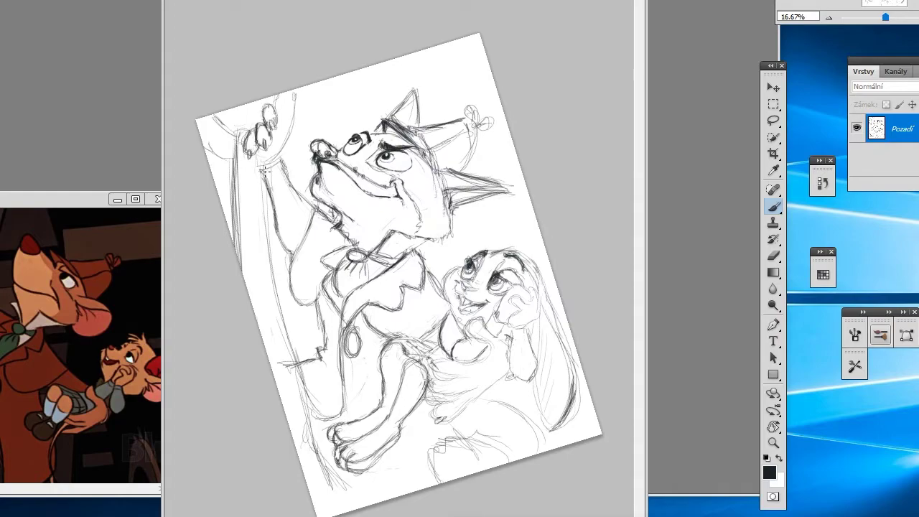
drag(296, 90, 265, 171)
drag(302, 107, 267, 167)
drag(239, 149, 209, 174)
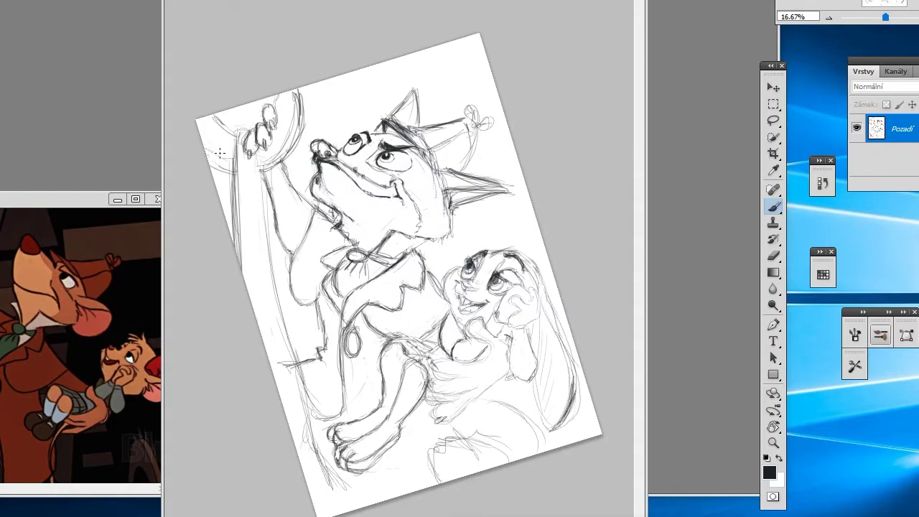
Erase stray lines at the upper-left edge and by the paw, lightening the arm and neck.
key(e)
right_click(220, 151)
key(Escape)
drag(222, 163, 233, 173)
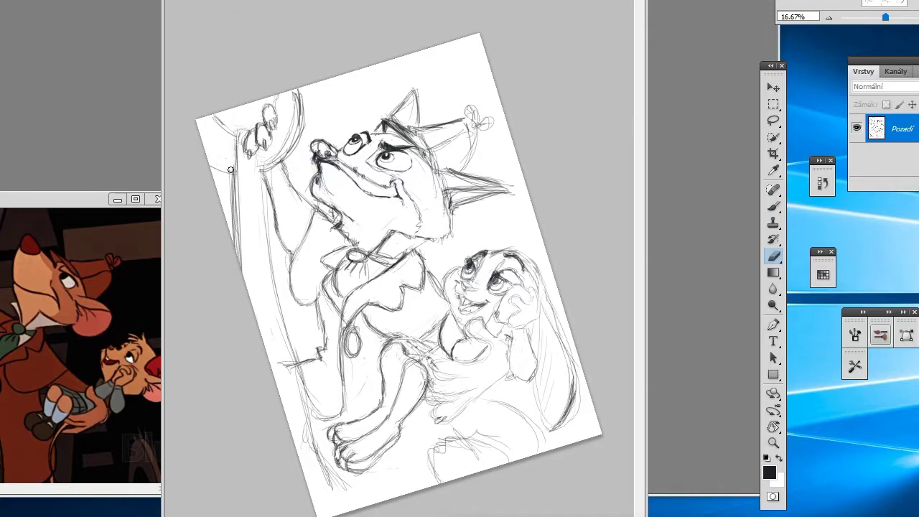
mouse_move(295, 94)
mouse_down()
mouse_move(281, 155)
mouse_move(302, 119)
mouse_up()
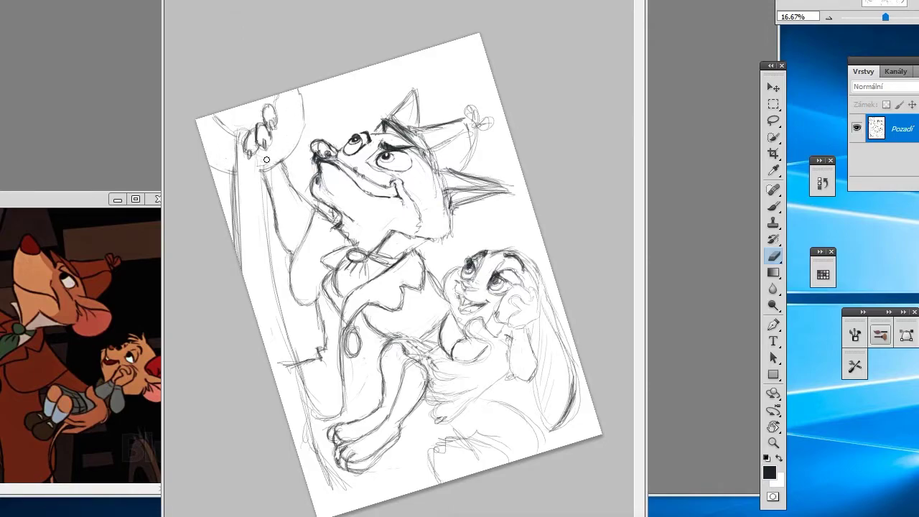
drag(265, 159, 241, 258)
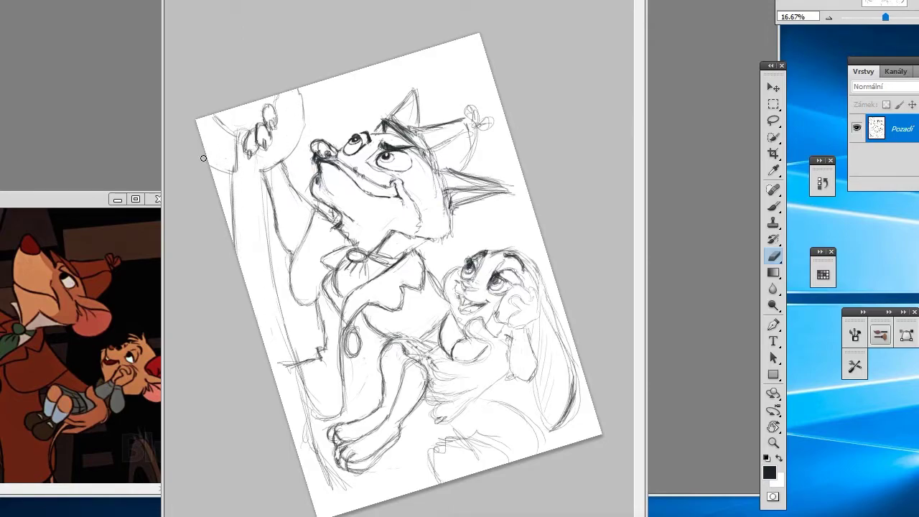
click(309, 2)
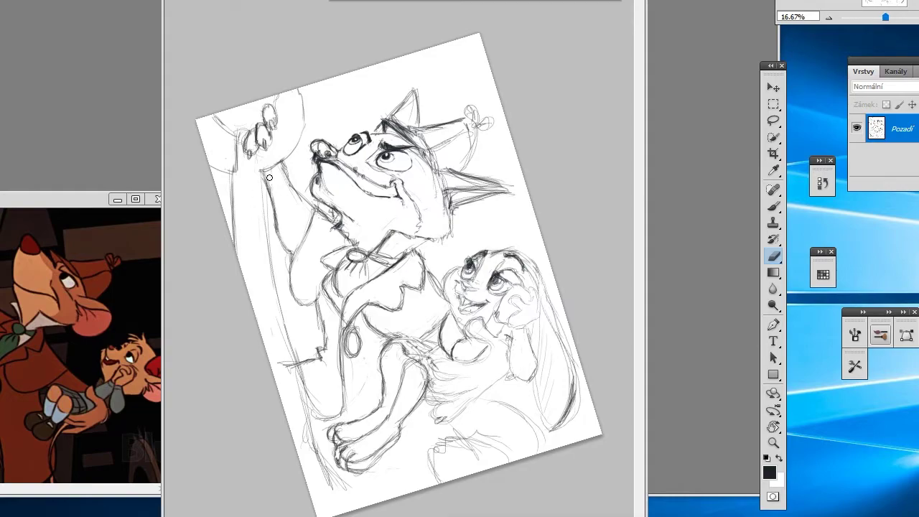
drag(270, 179, 281, 170)
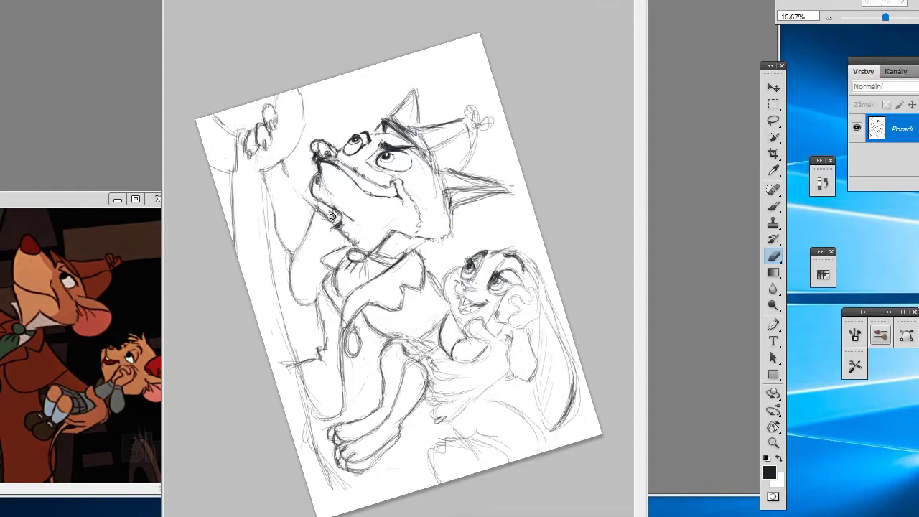
drag(333, 216, 329, 210)
Darken the lines on the fox's neck, undoing and restoring strokes as needed.
key(b)
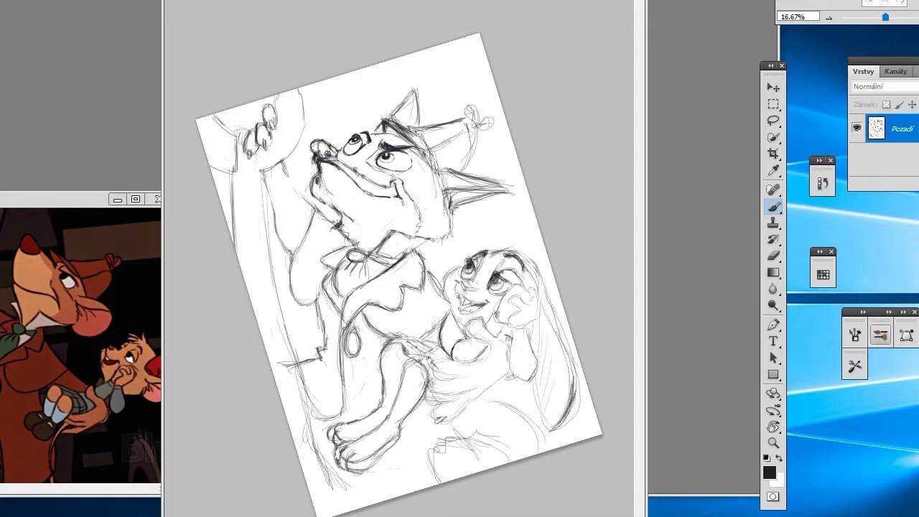
mouse_move(335, 225)
mouse_down()
mouse_move(332, 210)
mouse_move(337, 217)
mouse_move(286, 169)
mouse_move(307, 212)
mouse_up()
mouse_move(275, 164)
mouse_down()
mouse_move(309, 217)
mouse_move(346, 243)
mouse_move(288, 169)
mouse_up()
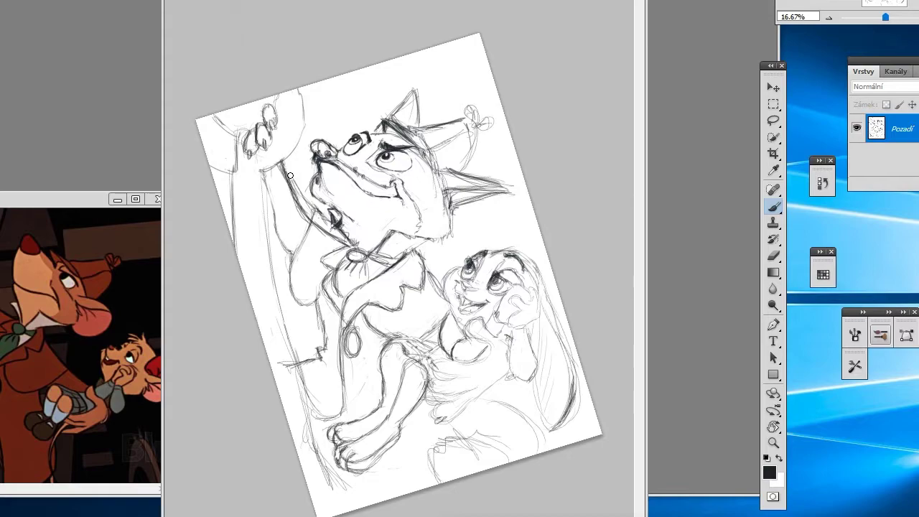
key(ctrl+alt+z)
key(ctrl+alt+z)
key(ctrl+alt+z)
key(ctrl+alt+z)
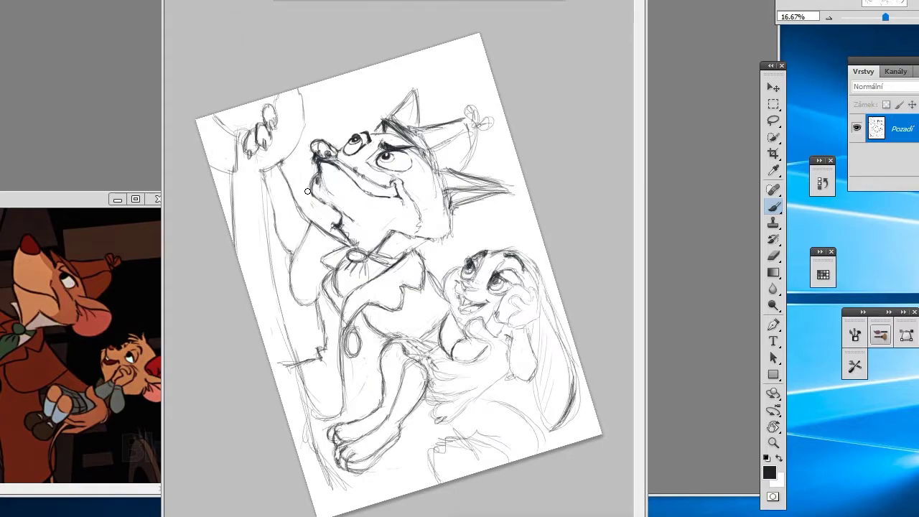
key(ctrl+alt+z)
key(ctrl+alt+z)
key(ctrl+alt+z)
key(ctrl+alt+z)
key(ctrl+shift+z)
key(ctrl+shift+z)
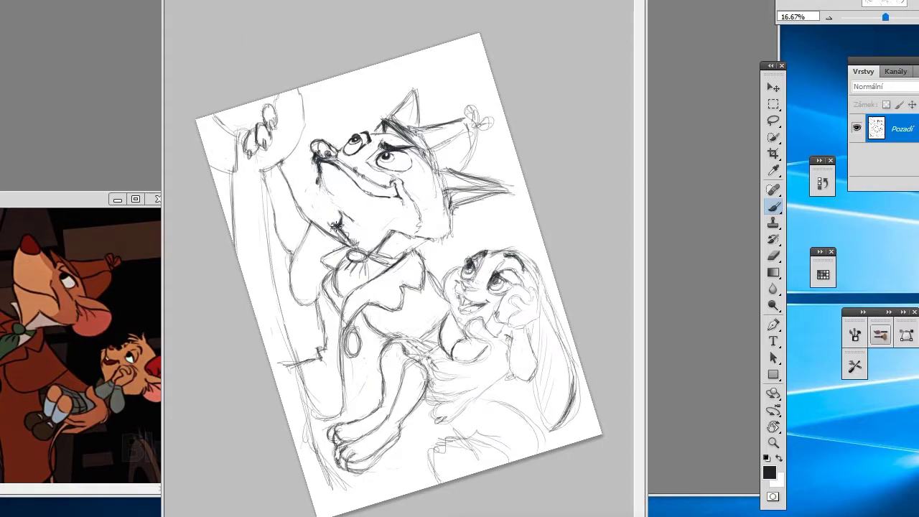
key(ctrl+shift+z)
key(ctrl+shift+z)
key(ctrl+shift+z)
key(ctrl+shift+z)
key(ctrl+shift+z)
key(ctrl+alt+z)
key(ctrl+alt+z)
key(ctrl+alt+z)
key(ctrl+alt+z)
key(ctrl+shift+z)
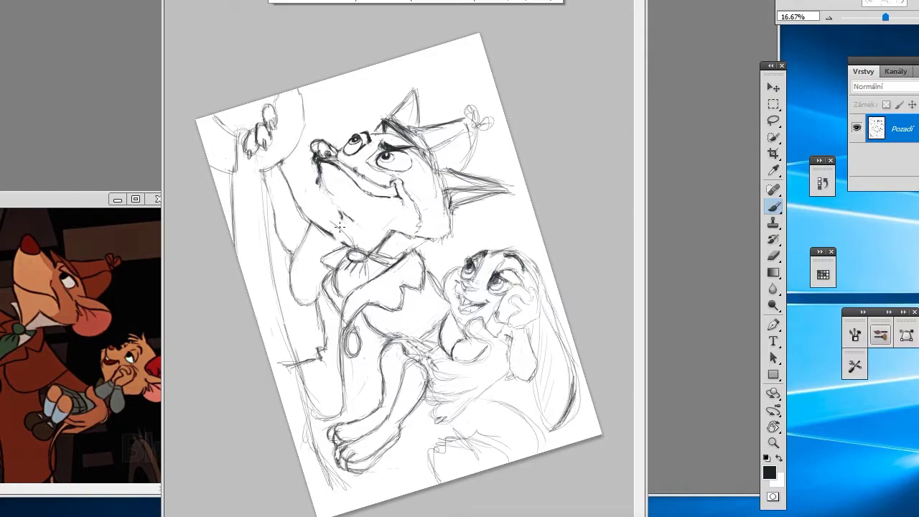
mouse_move(320, 176)
mouse_down()
mouse_move(323, 207)
mouse_move(349, 230)
mouse_up()
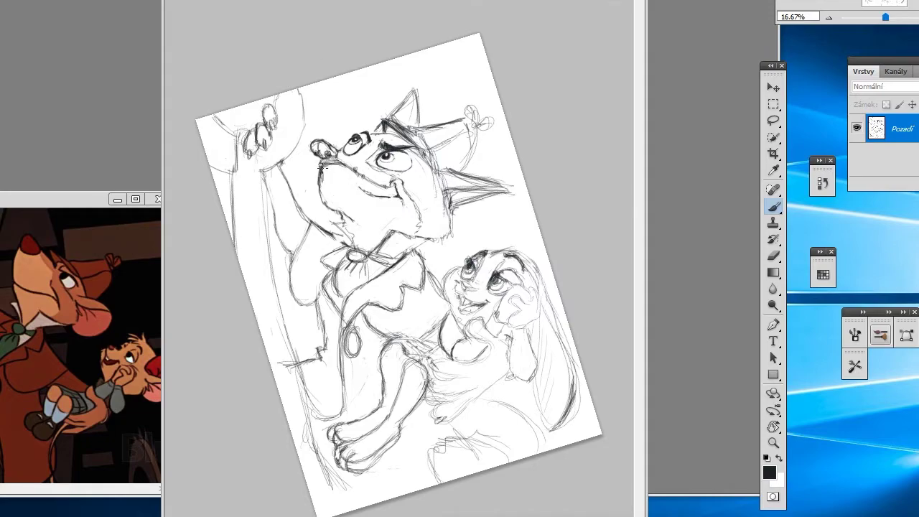
Darken the fox's mouth line and redraw its nose with solid dark strokes.
mouse_move(309, 140)
mouse_down()
mouse_move(336, 162)
mouse_move(369, 132)
mouse_up()
drag(350, 183, 384, 196)
drag(319, 158, 341, 160)
mouse_move(327, 155)
mouse_down()
mouse_move(339, 157)
mouse_move(329, 153)
mouse_up()
key(ctrl+alt+z)
key(ctrl+alt+z)
key(ctrl+alt+z)
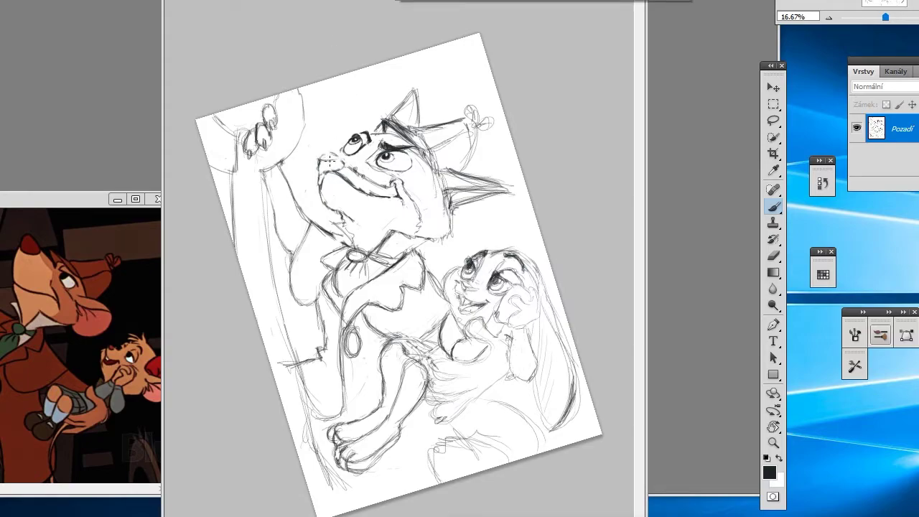
mouse_move(321, 164)
mouse_down()
mouse_move(325, 174)
mouse_move(343, 168)
mouse_move(329, 158)
mouse_move(346, 164)
mouse_up()
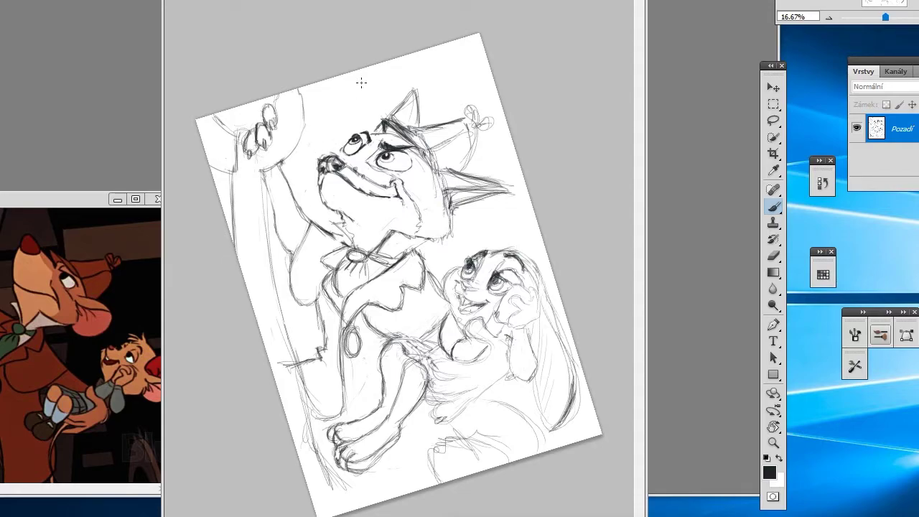
Darken the fox's brow line and redraw its nose, undoing failed strokes.
key(ctrl+z)
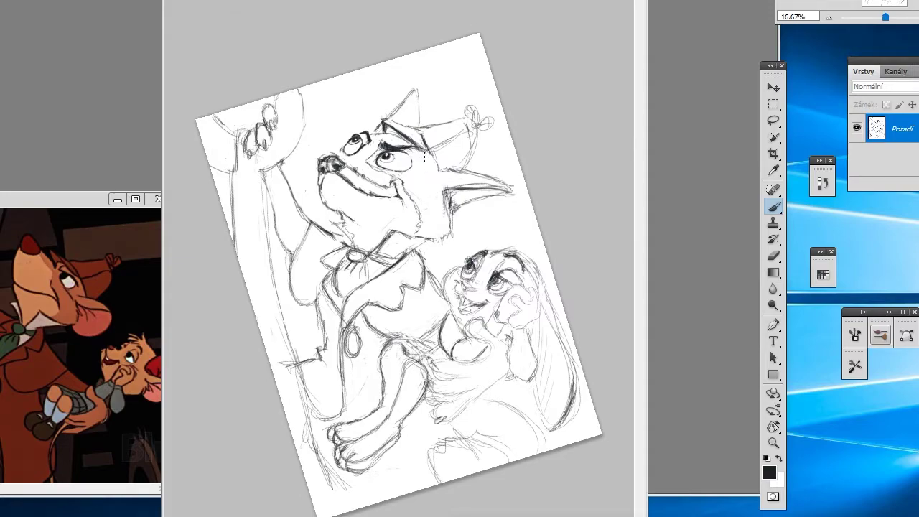
drag(424, 156, 409, 148)
key(ctrl+alt+z)
key(ctrl+alt+z)
key(ctrl+alt+z)
key(ctrl+alt+z)
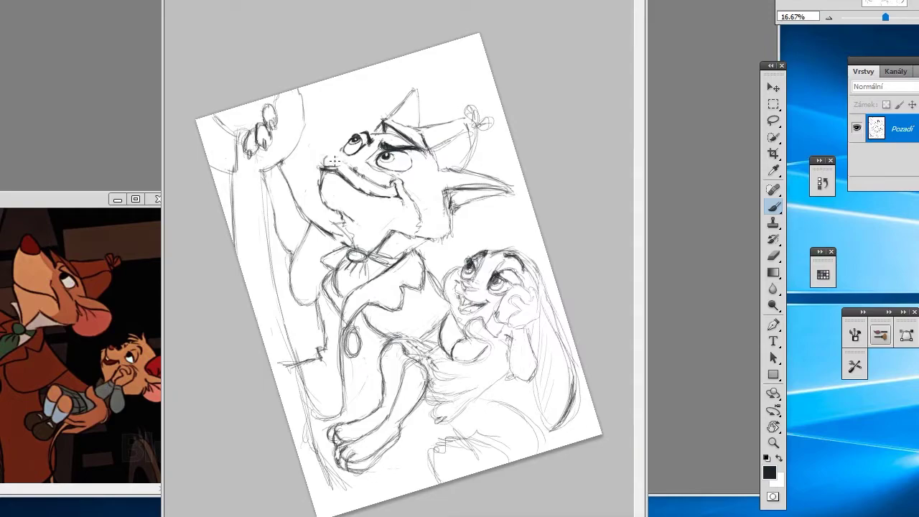
mouse_move(343, 167)
mouse_down()
mouse_move(324, 163)
mouse_move(338, 156)
mouse_move(341, 165)
mouse_move(323, 161)
mouse_up()
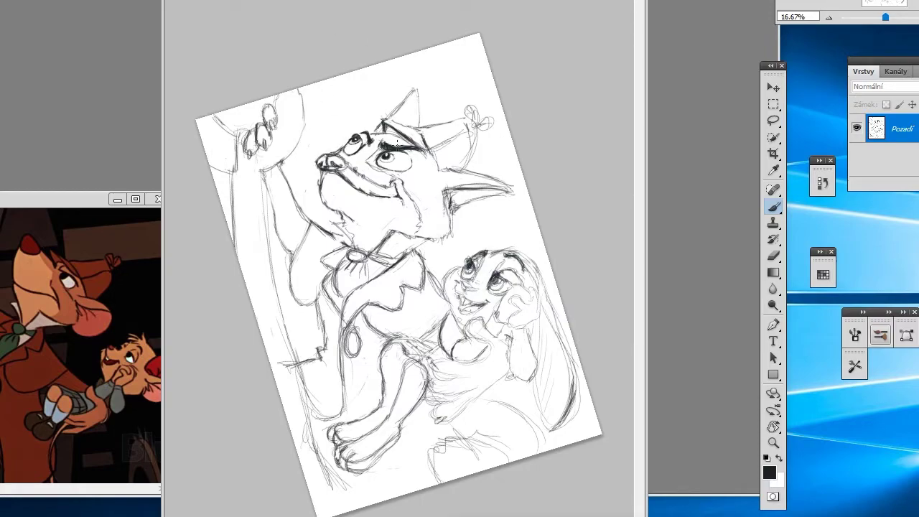
Trace the fox's ear and add dark marks above and below the eye and on the cheek.
drag(398, 147, 400, 154)
mouse_move(380, 124)
mouse_down()
mouse_move(406, 96)
mouse_move(419, 113)
mouse_up()
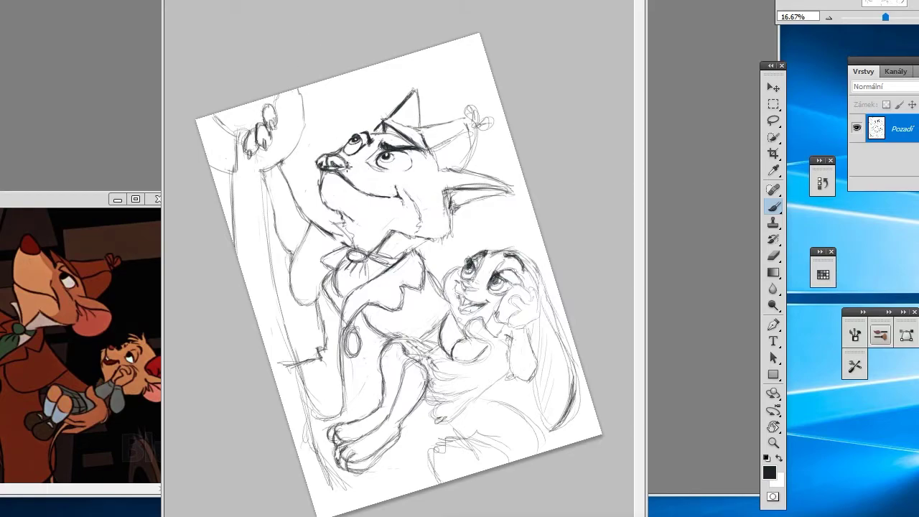
drag(370, 183, 389, 173)
drag(327, 188, 328, 200)
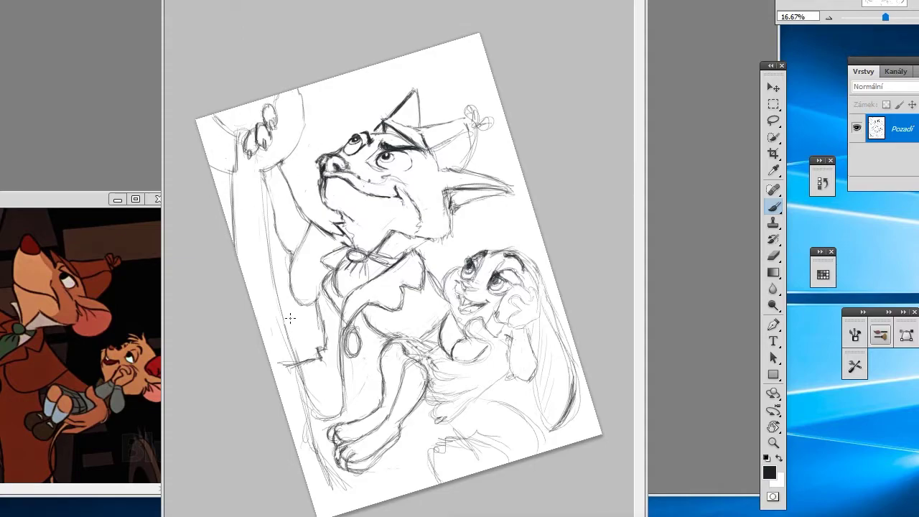
Ink a dark mouth stroke and darken the upper edge of the fox's ear.
key(ctrl+z)
drag(354, 187, 423, 224)
key(ctrl+z)
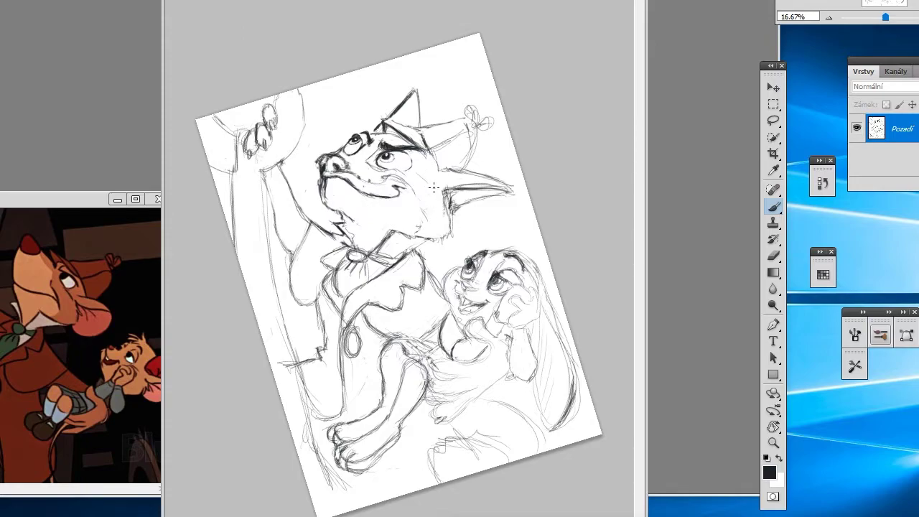
drag(465, 129, 422, 153)
mouse_move(384, 122)
mouse_down()
mouse_move(446, 119)
mouse_move(474, 144)
mouse_move(460, 173)
mouse_up()
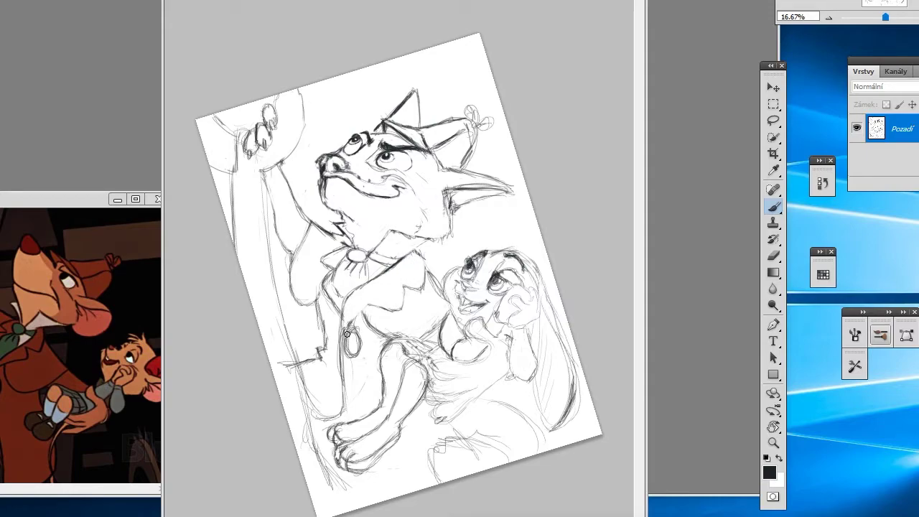
Rework the oval coat button and discard a stray stroke on the raised arm.
mouse_move(353, 312)
mouse_down()
mouse_move(353, 352)
mouse_move(321, 303)
mouse_move(305, 365)
mouse_up()
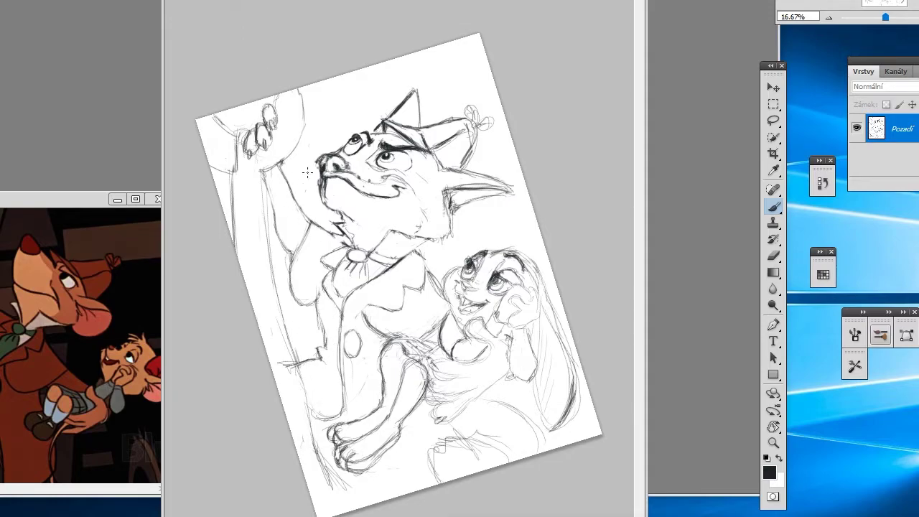
mouse_move(289, 283)
mouse_down()
mouse_move(291, 248)
mouse_move(309, 208)
mouse_move(280, 169)
mouse_move(274, 202)
mouse_move(288, 258)
mouse_up()
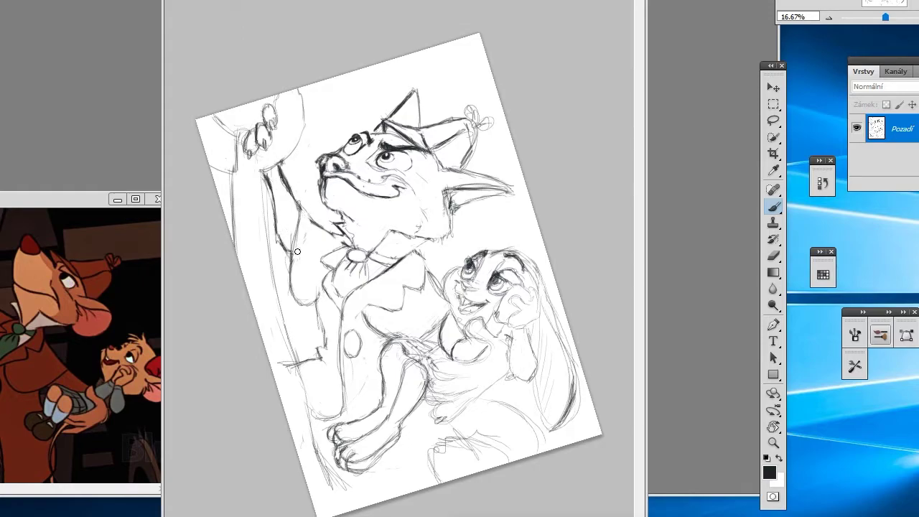
key(ctrl+alt+z)
key(ctrl+alt+z)
key(ctrl+alt+z)
key(ctrl+alt+z)
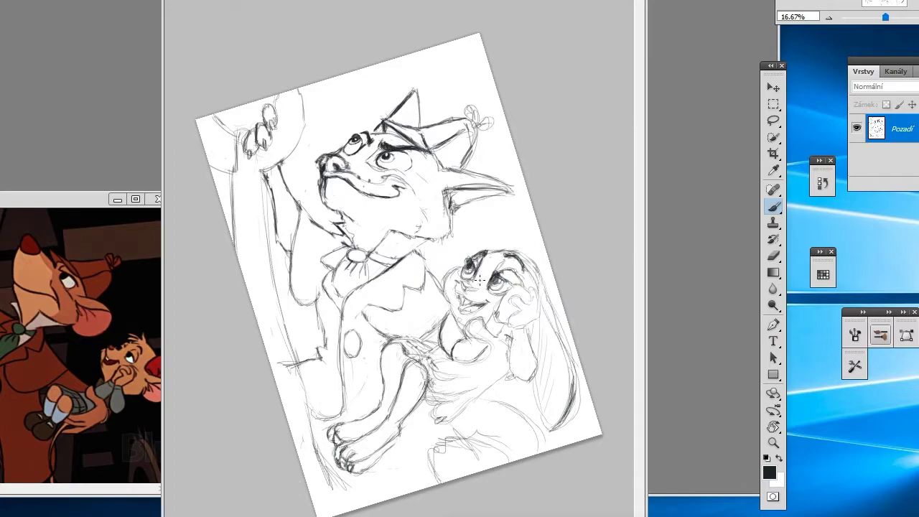
Zoom in on the rabbit's face and darken its eyes and brows.
scroll(379, 275, up, 3)
mouse_move(538, 326)
mouse_down()
mouse_move(345, 276)
mouse_move(368, 257)
mouse_move(403, 280)
mouse_move(392, 282)
mouse_up()
mouse_move(382, 212)
mouse_down()
mouse_move(399, 196)
mouse_move(412, 207)
mouse_up()
mouse_move(440, 162)
mouse_down()
mouse_move(401, 180)
mouse_move(412, 166)
mouse_move(474, 165)
mouse_move(445, 170)
mouse_up()
Erase faint stray lines around the rabbit's left eye and lighten the fox's chest lines.
key(e)
mouse_move(405, 201)
mouse_down()
mouse_move(397, 190)
mouse_move(378, 192)
mouse_up()
mouse_move(365, 233)
mouse_down()
mouse_move(367, 215)
mouse_move(382, 228)
mouse_up()
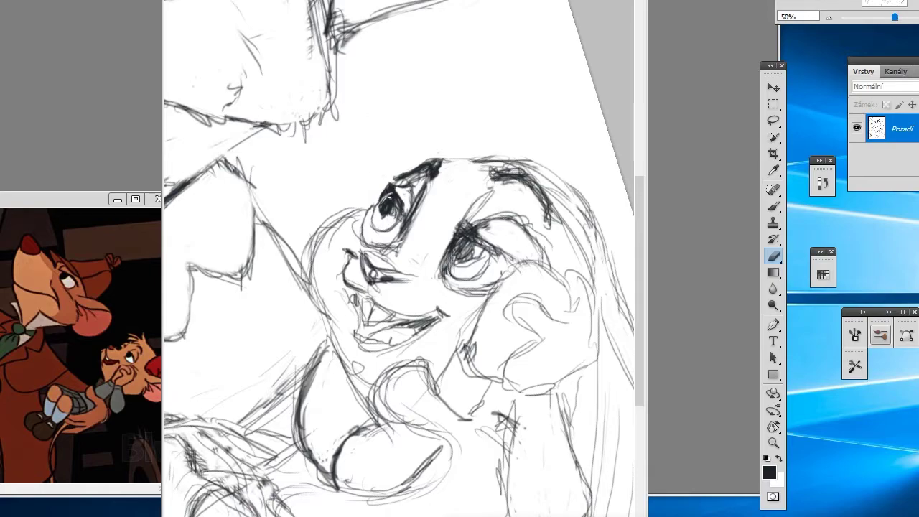
drag(389, 195, 398, 219)
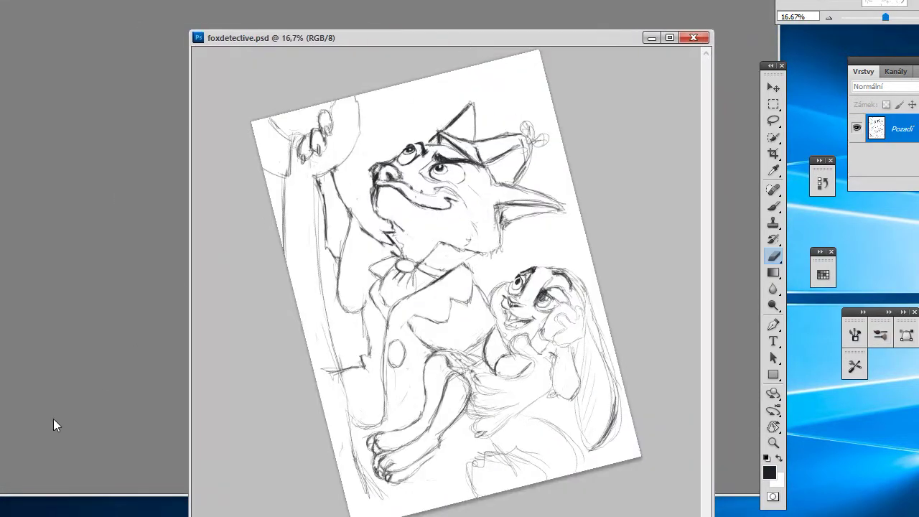
click(29, 3)
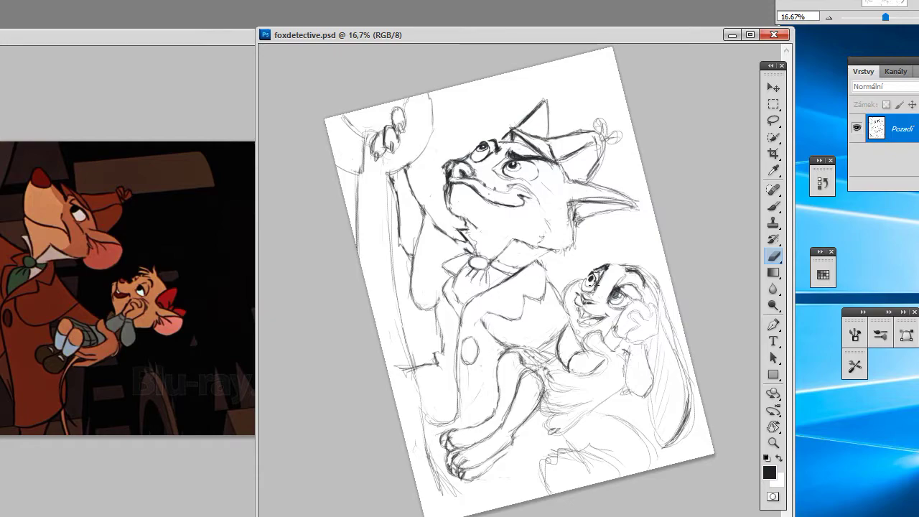
drag(569, 207, 575, 237)
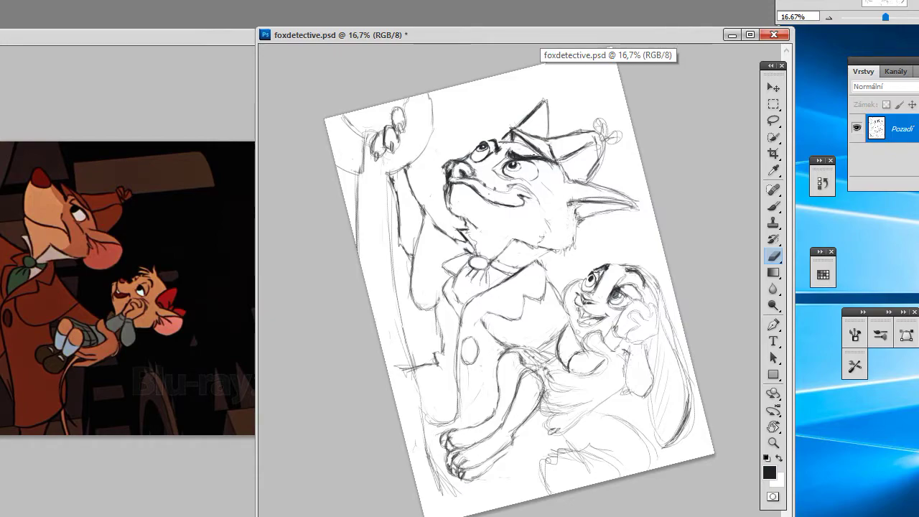
Darken the rabbit's eyes with pencil strokes, undoing and redrawing one bad stroke.
key(b)
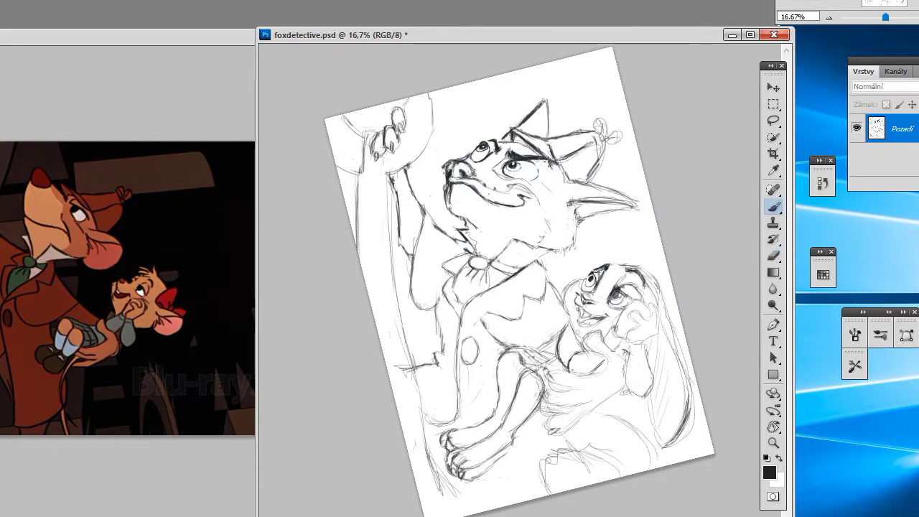
key(ctrl+plus)
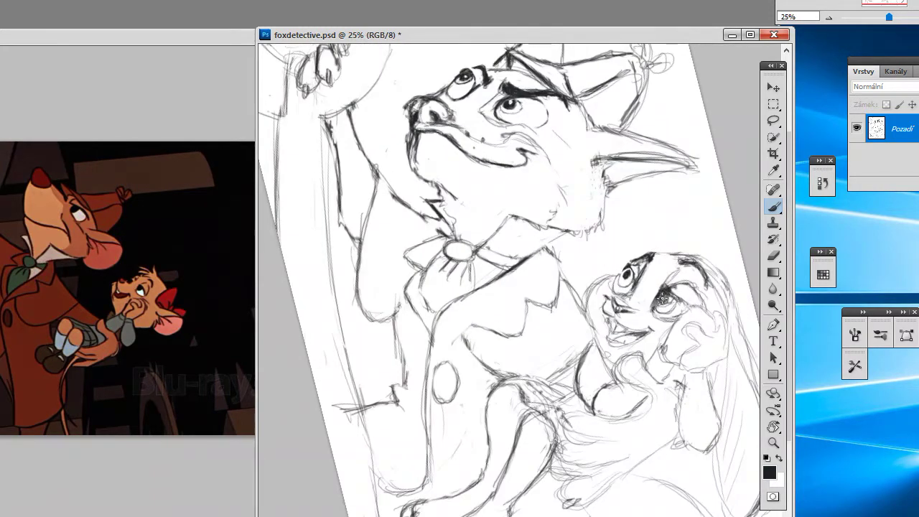
mouse_move(662, 296)
mouse_down()
mouse_move(663, 305)
mouse_move(693, 307)
mouse_move(694, 287)
mouse_move(653, 305)
mouse_move(667, 317)
mouse_move(668, 269)
mouse_move(657, 308)
mouse_move(678, 269)
mouse_up()
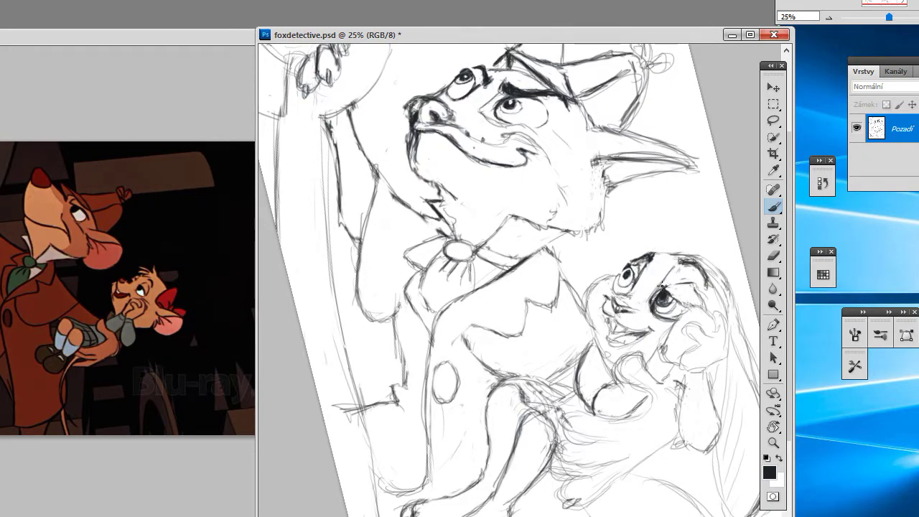
mouse_move(668, 285)
mouse_down()
mouse_move(672, 299)
mouse_move(696, 286)
mouse_up()
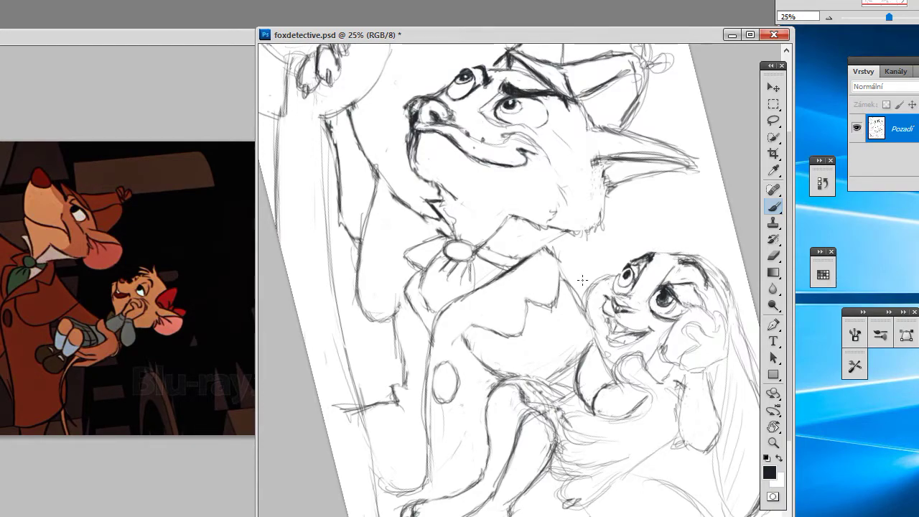
drag(661, 290, 651, 309)
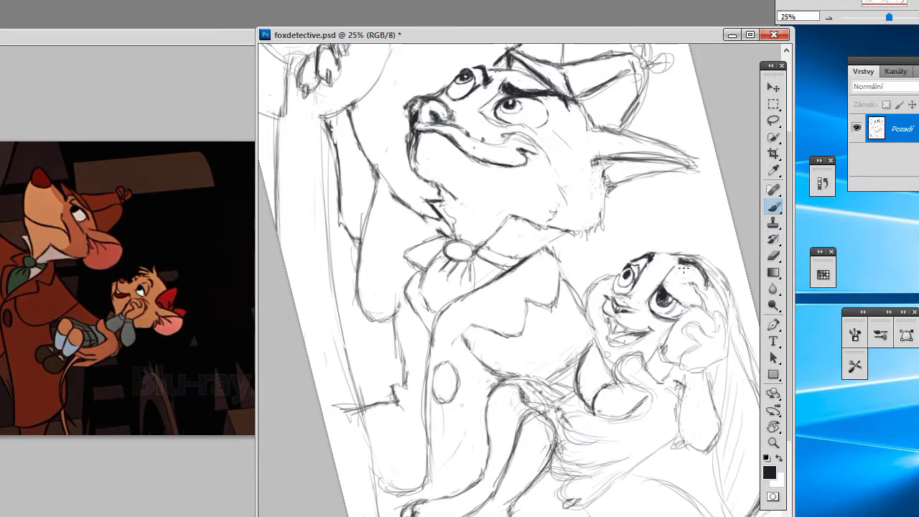
key(ctrl+alt+z)
mouse_move(631, 273)
mouse_down()
mouse_move(622, 278)
mouse_move(659, 291)
mouse_move(693, 281)
mouse_move(706, 301)
mouse_move(696, 308)
mouse_move(669, 287)
mouse_up()
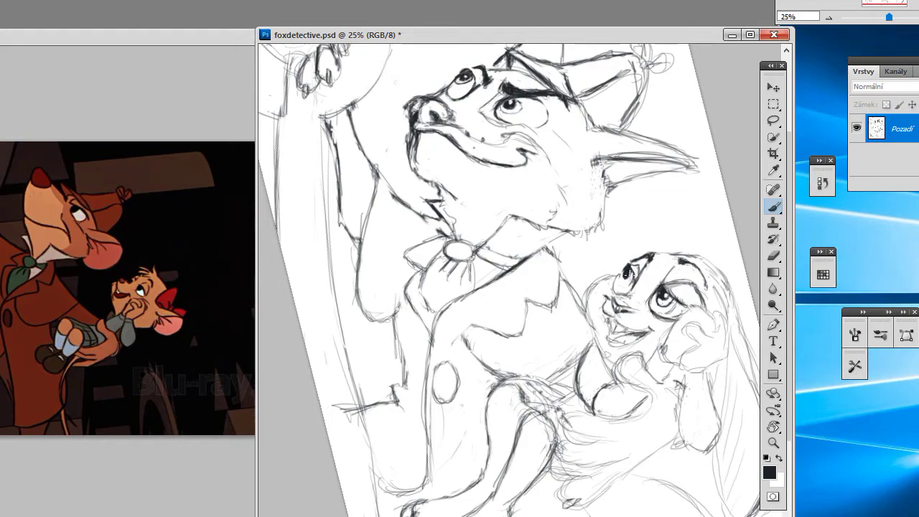
click(823, 183)
Strengthen the rabbit's forehead, head outline, mouth and cheek lines.
drag(621, 273, 627, 283)
drag(631, 266, 606, 289)
drag(596, 286, 591, 344)
mouse_move(619, 271)
mouse_down()
mouse_move(610, 289)
mouse_move(633, 270)
mouse_move(630, 290)
mouse_move(624, 269)
mouse_move(619, 276)
mouse_move(667, 290)
mouse_move(686, 313)
mouse_move(664, 314)
mouse_up()
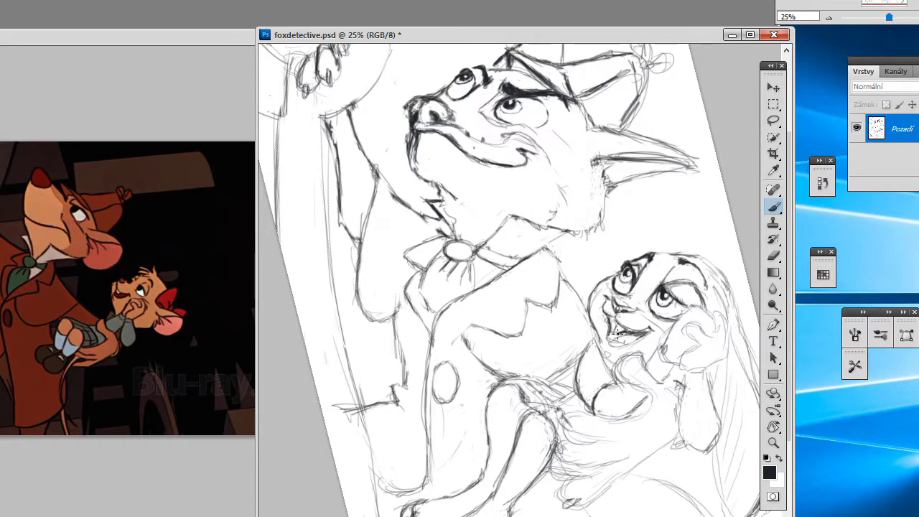
mouse_move(606, 325)
mouse_down()
mouse_move(620, 347)
mouse_move(646, 335)
mouse_move(601, 298)
mouse_up()
mouse_move(614, 339)
mouse_down()
mouse_move(637, 335)
mouse_move(601, 359)
mouse_move(617, 364)
mouse_move(578, 382)
mouse_move(618, 383)
mouse_move(632, 412)
mouse_move(599, 409)
mouse_up()
Firm up the rabbit's chin, then sketch her cuffed forearm and second paw.
mouse_move(653, 356)
mouse_down()
mouse_move(647, 368)
mouse_move(661, 381)
mouse_move(710, 372)
mouse_move(712, 452)
mouse_up()
drag(715, 388, 720, 447)
mouse_move(688, 384)
mouse_down()
mouse_move(666, 388)
mouse_move(643, 359)
mouse_move(619, 369)
mouse_up()
mouse_move(629, 354)
mouse_down()
mouse_move(622, 370)
mouse_move(646, 410)
mouse_move(563, 435)
mouse_move(617, 438)
mouse_move(565, 418)
mouse_move(559, 453)
mouse_move(571, 448)
mouse_move(589, 479)
mouse_move(601, 465)
mouse_move(635, 455)
mouse_move(557, 501)
mouse_move(674, 439)
mouse_up()
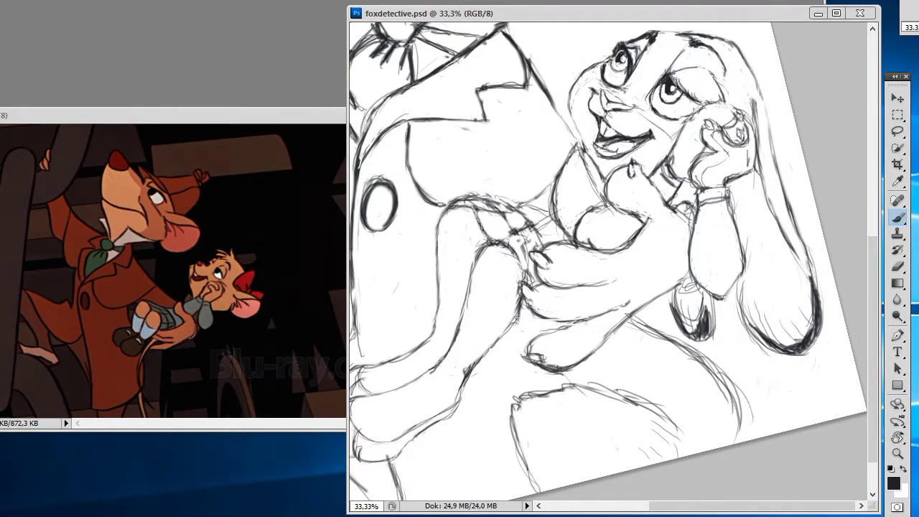
Redraw the rabbit's hand outline against her cheek with bolder strokes.
click(567, 191)
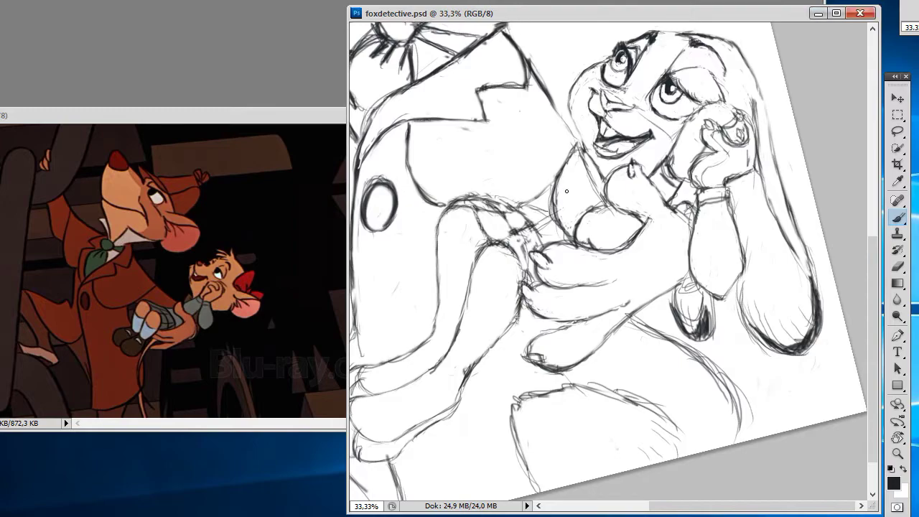
mouse_move(690, 117)
mouse_down()
mouse_move(735, 107)
mouse_move(740, 122)
mouse_move(749, 115)
mouse_up()
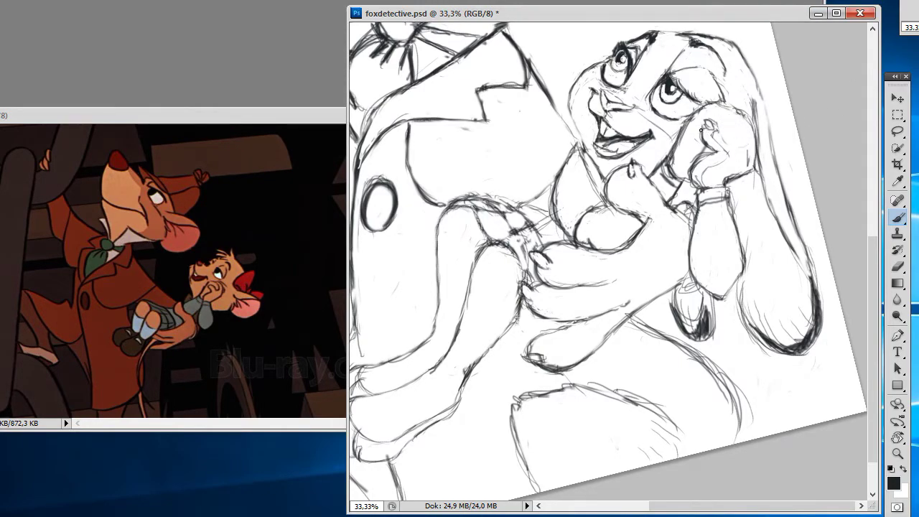
mouse_move(697, 137)
mouse_down()
mouse_move(733, 128)
mouse_move(718, 138)
mouse_move(749, 118)
mouse_move(742, 130)
mouse_up()
drag(678, 173, 701, 116)
drag(707, 112, 670, 173)
Erase the stray lines between the rabbit's face and hand, then return to the brush.
key(e)
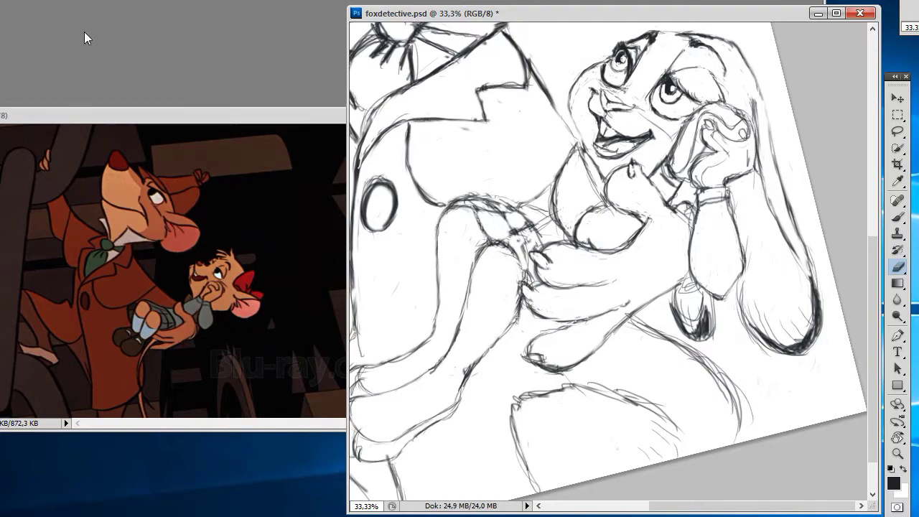
mouse_move(675, 137)
mouse_down()
mouse_move(686, 123)
mouse_move(666, 176)
mouse_move(664, 164)
mouse_up()
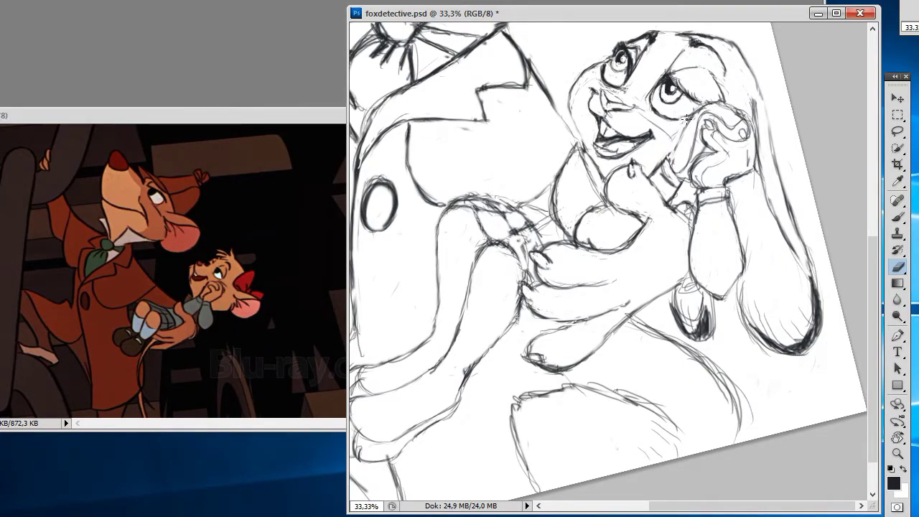
mouse_move(673, 122)
mouse_down()
mouse_move(654, 109)
mouse_move(688, 123)
mouse_move(669, 122)
mouse_up()
key(b)
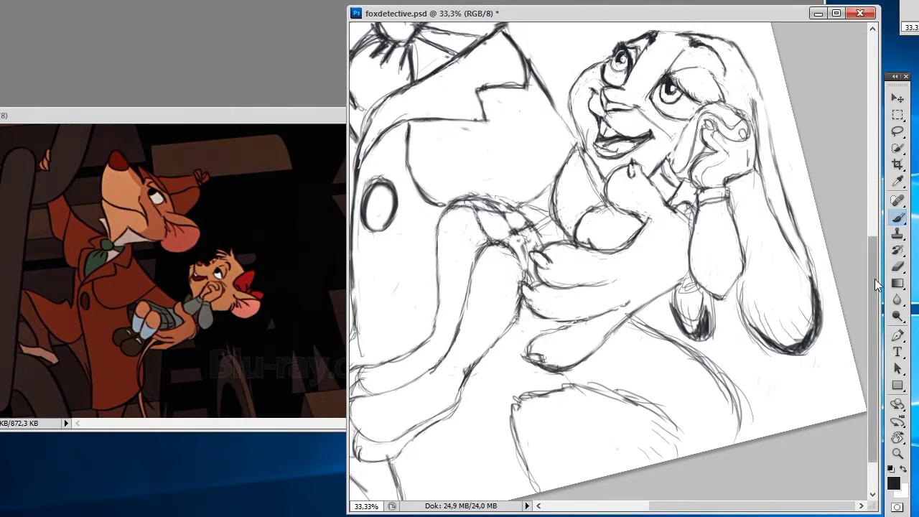
scroll(574, 287, left, 1)
scroll(515, 382, left, 4)
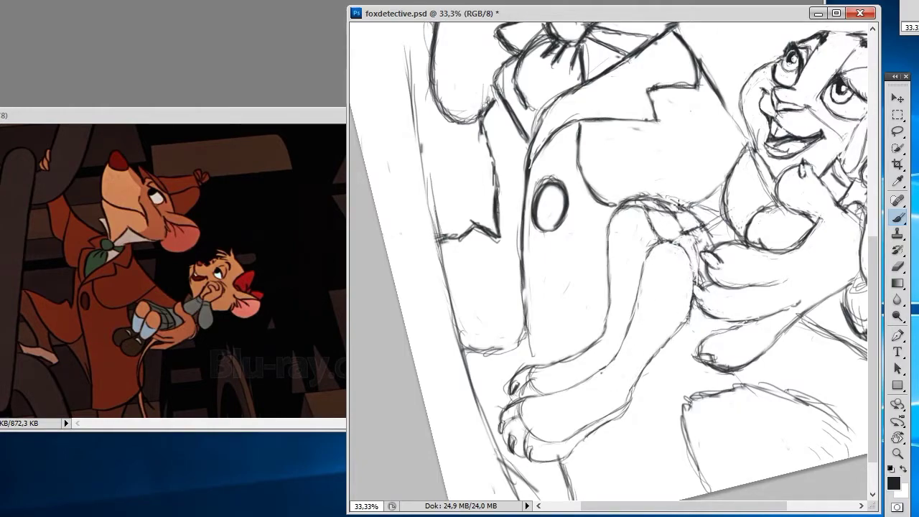
scroll(680, 206, up, 2)
Ink the fox's nose ridge, nostril, snout outline and upper lip darker.
scroll(647, 201, up, 7)
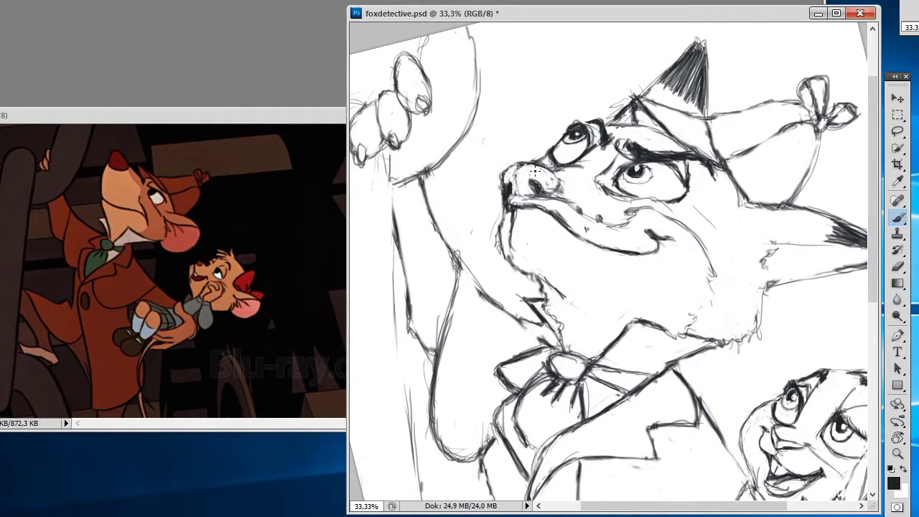
drag(534, 171, 546, 187)
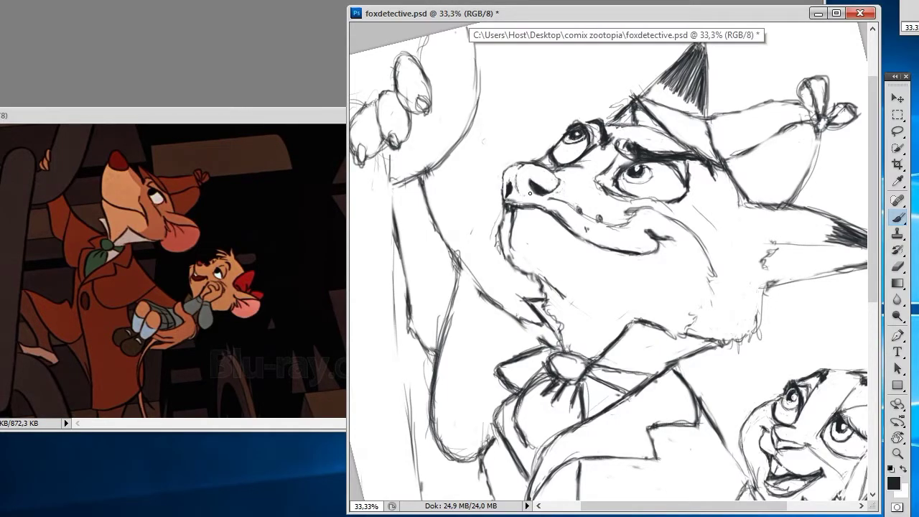
mouse_move(549, 209)
mouse_down()
mouse_move(512, 206)
mouse_move(550, 191)
mouse_up()
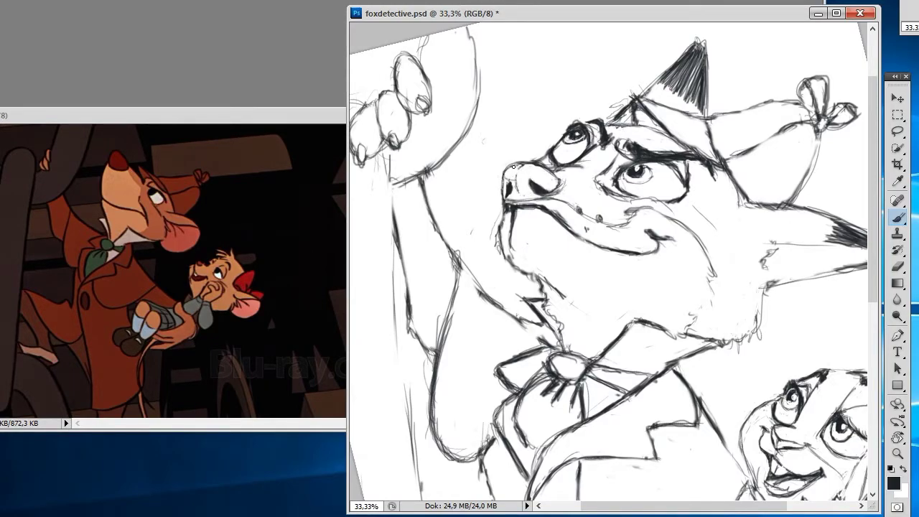
mouse_move(508, 167)
mouse_down()
mouse_move(546, 166)
mouse_move(516, 163)
mouse_up()
mouse_move(530, 167)
mouse_down()
mouse_move(550, 164)
mouse_move(534, 164)
mouse_up()
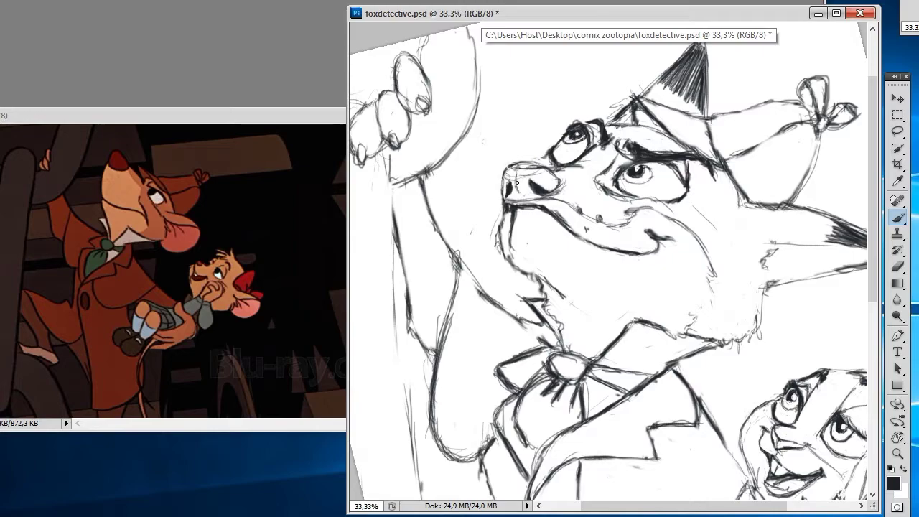
drag(530, 182, 544, 190)
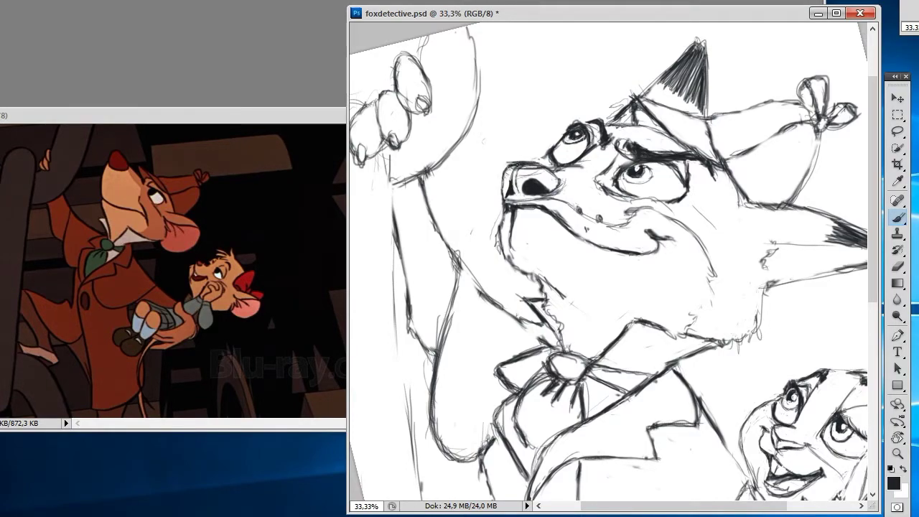
mouse_move(517, 164)
mouse_down()
mouse_move(502, 191)
mouse_move(504, 168)
mouse_up()
drag(507, 195, 508, 191)
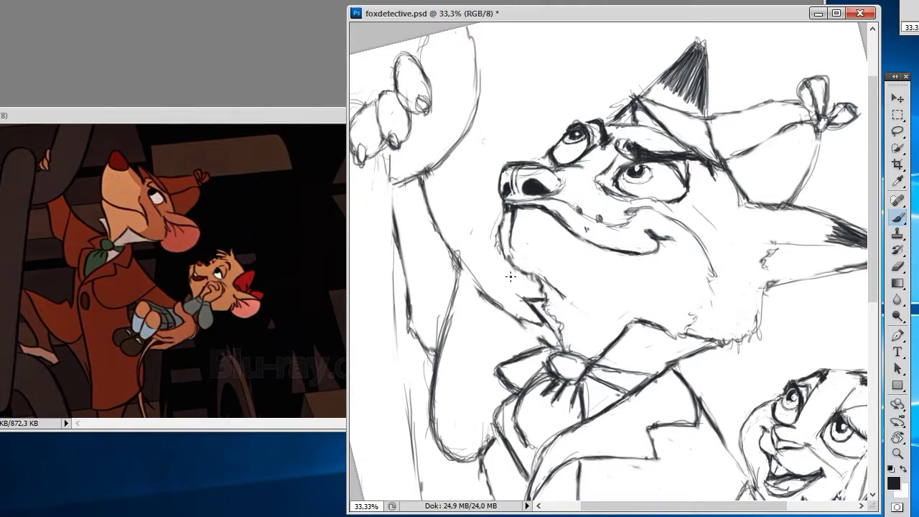
Darken the fox's right eyebrow, undoing a stray stroke on its arm.
drag(634, 148, 711, 157)
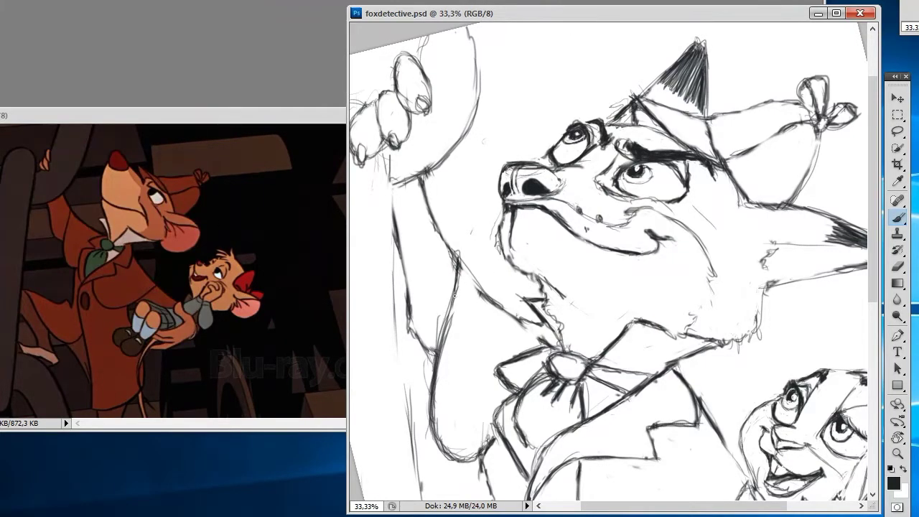
drag(459, 257, 435, 385)
key(ctrl+alt+z)
key(ctrl+alt+z)
key(ctrl+alt+z)
Sample the reference coat's brown and switch to the 35 px soft brush.
key(i)
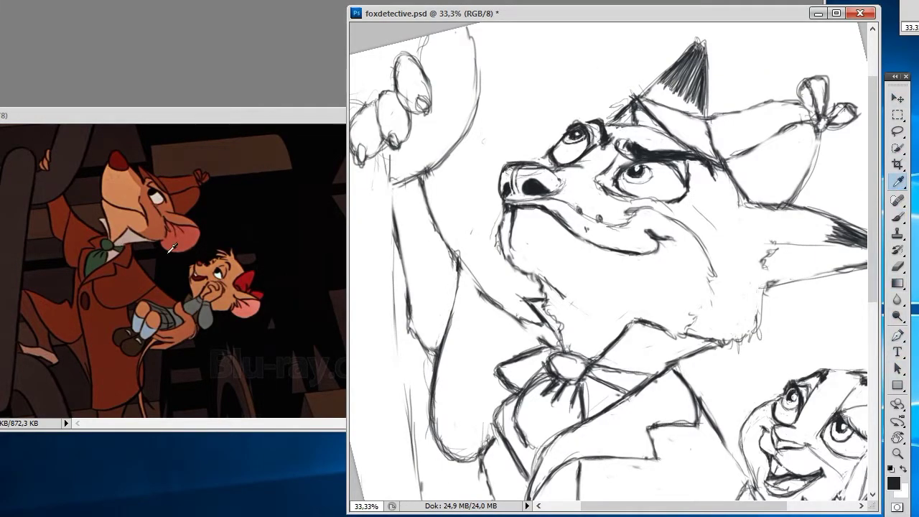
click(184, 176)
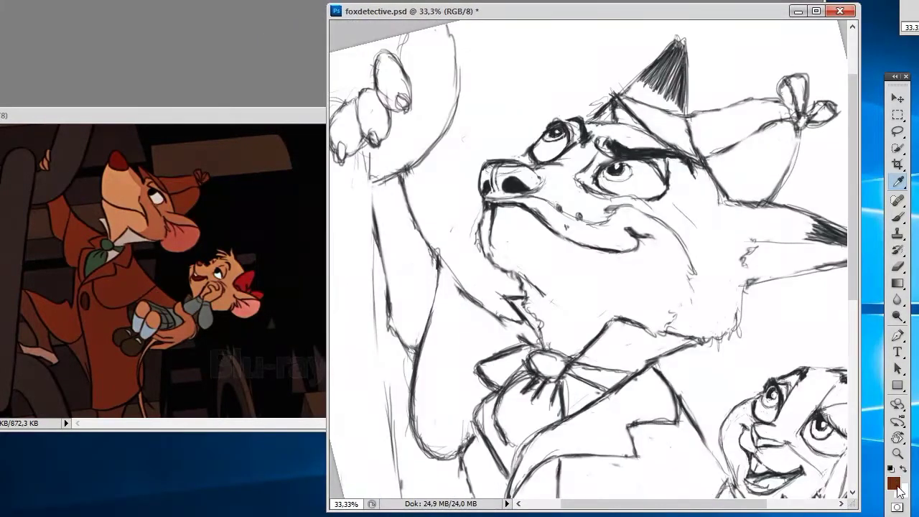
click(897, 218)
click(101, 3)
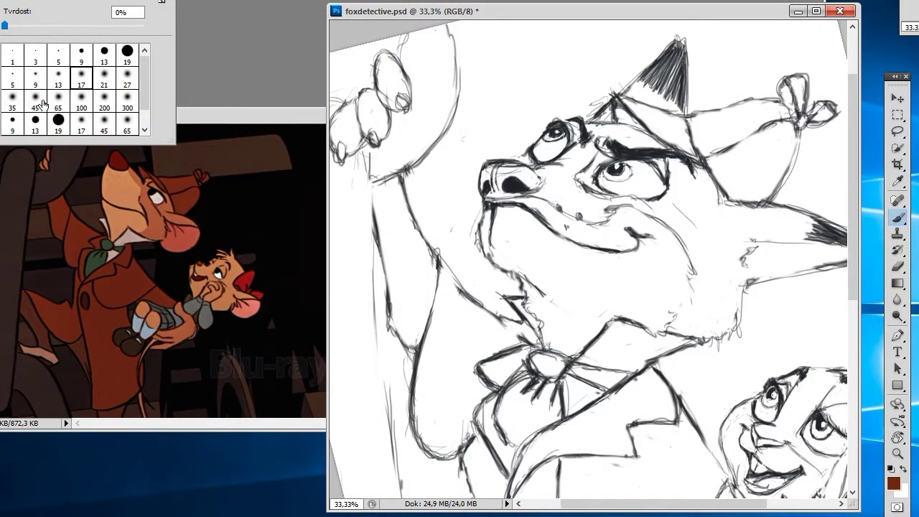
click(12, 100)
Paint the fox's hat, hat band and bow in flat brown.
mouse_move(739, 167)
mouse_down()
mouse_move(786, 133)
mouse_move(783, 173)
mouse_up()
mouse_move(796, 133)
mouse_down()
mouse_move(775, 190)
mouse_move(775, 137)
mouse_move(767, 129)
mouse_move(727, 154)
mouse_move(711, 178)
mouse_move(779, 129)
mouse_move(761, 183)
mouse_move(768, 188)
mouse_move(800, 143)
mouse_move(765, 194)
mouse_move(740, 192)
mouse_move(722, 176)
mouse_move(727, 188)
mouse_move(775, 184)
mouse_move(793, 133)
mouse_move(757, 189)
mouse_move(775, 136)
mouse_move(736, 165)
mouse_move(727, 189)
mouse_move(782, 132)
mouse_up()
mouse_move(619, 117)
mouse_down()
mouse_move(611, 94)
mouse_move(639, 129)
mouse_move(635, 102)
mouse_move(625, 101)
mouse_move(677, 114)
mouse_up()
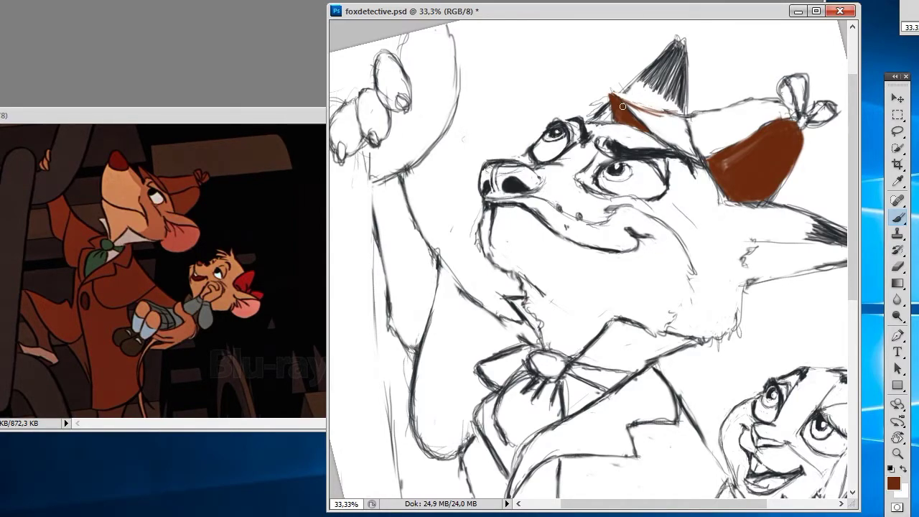
mouse_move(622, 107)
mouse_down()
mouse_move(686, 151)
mouse_move(646, 124)
mouse_move(661, 144)
mouse_move(675, 140)
mouse_move(641, 115)
mouse_move(693, 151)
mouse_move(668, 120)
mouse_move(683, 140)
mouse_up()
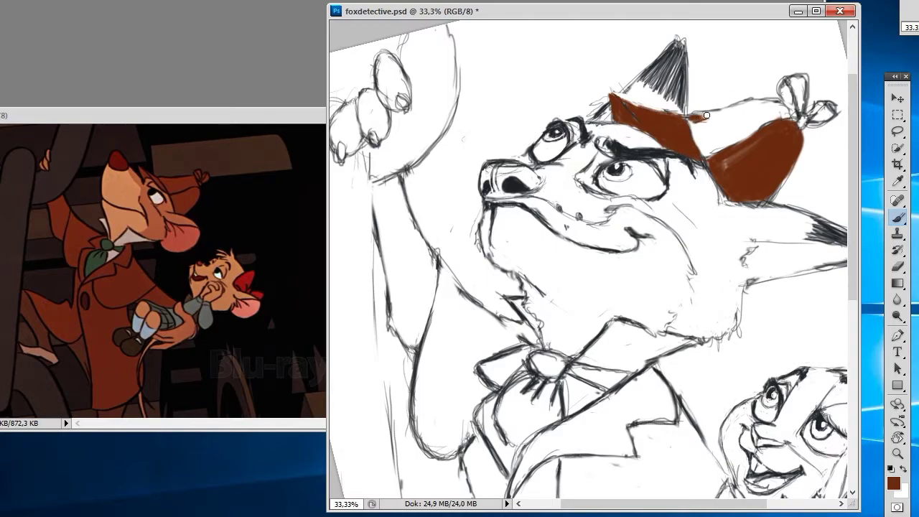
drag(706, 115, 765, 107)
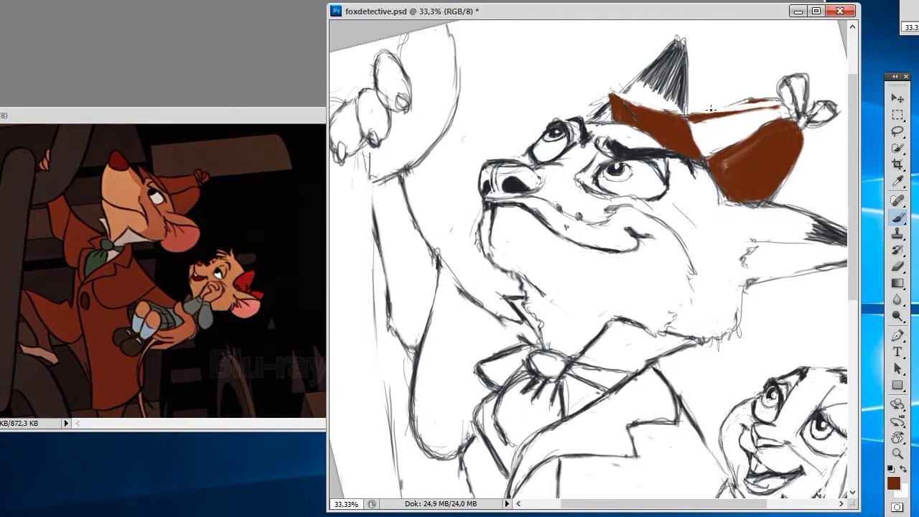
mouse_move(777, 109)
mouse_down()
mouse_move(695, 121)
mouse_move(706, 136)
mouse_move(783, 113)
mouse_move(725, 118)
mouse_move(711, 144)
mouse_move(787, 110)
mouse_move(713, 128)
mouse_up()
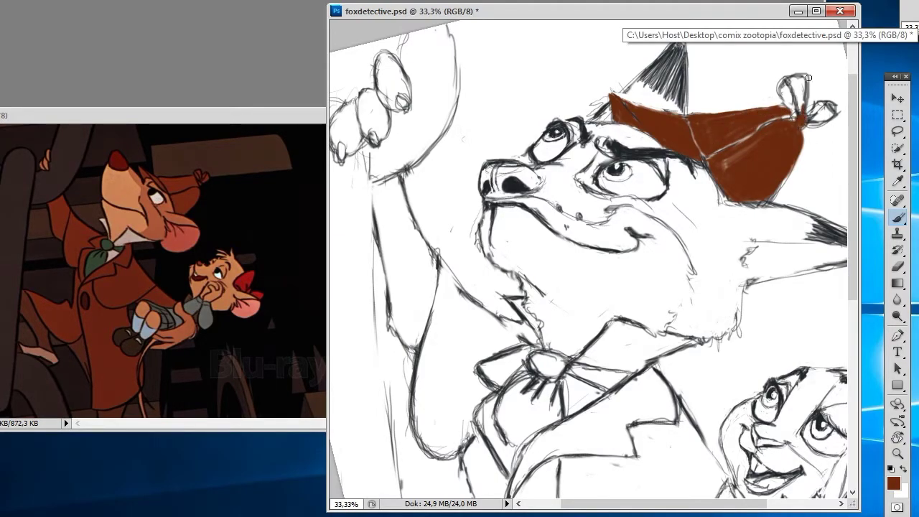
drag(808, 78, 802, 107)
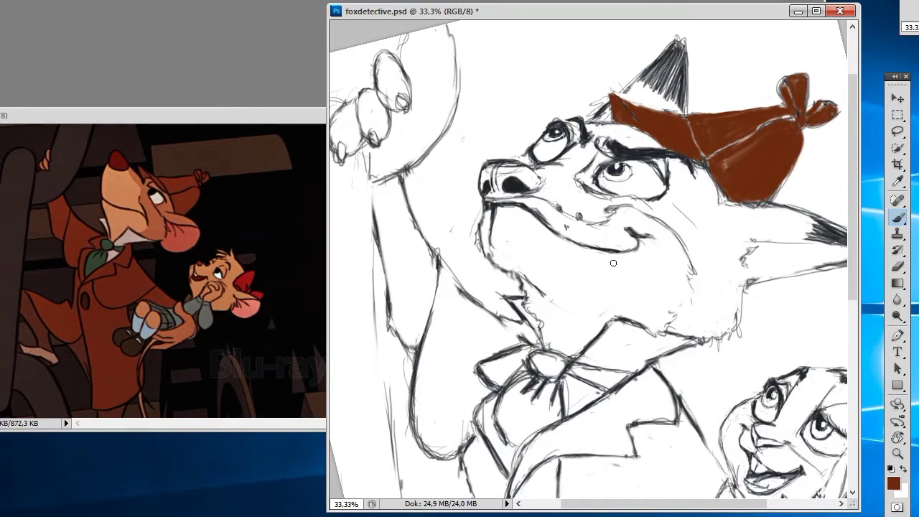
scroll(632, 237, down, 3)
Save the file and block brown onto the fox's raised sleeve.
scroll(661, 201, down, 4)
key(ctrl+s)
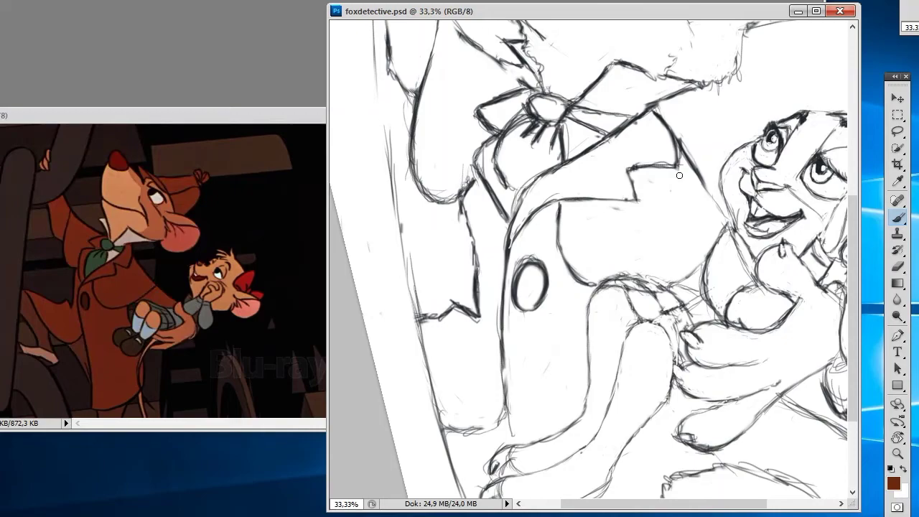
drag(855, 228, 856, 125)
drag(385, 158, 407, 253)
drag(375, 142, 389, 225)
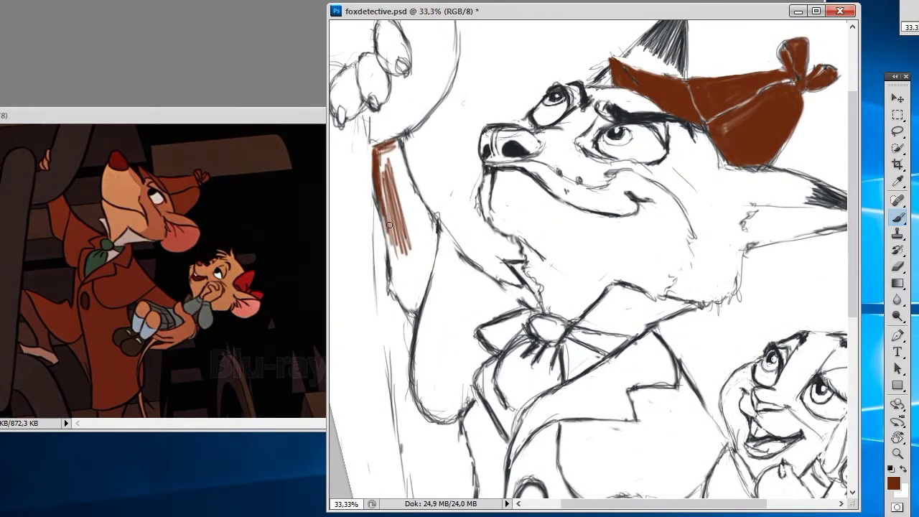
drag(382, 185, 402, 305)
drag(394, 233, 411, 314)
drag(381, 149, 394, 254)
mouse_move(402, 180)
mouse_down()
mouse_move(395, 147)
mouse_move(406, 216)
mouse_up()
Change the brush size and paint solid brown over the sleeve's hatching and white streak.
right_click(151, 157)
click(59, 100)
drag(394, 165, 411, 269)
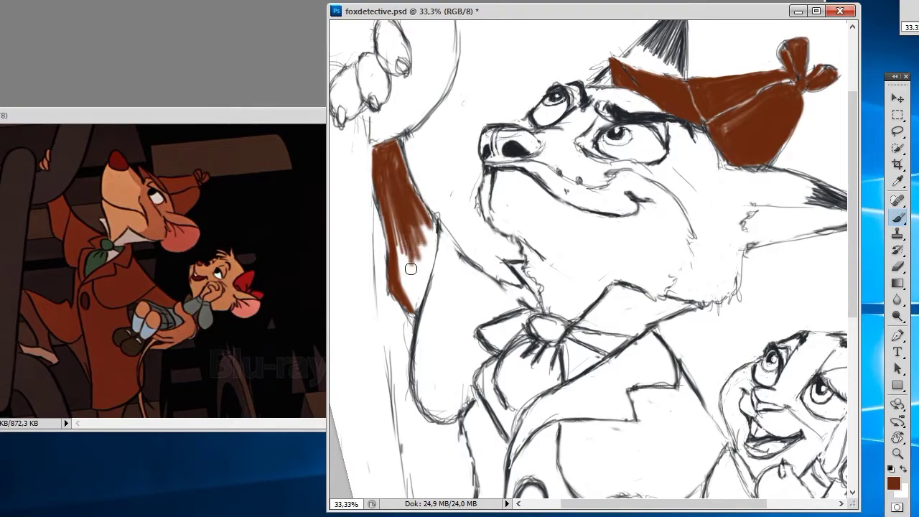
drag(391, 183, 406, 302)
drag(406, 265, 420, 311)
mouse_move(431, 241)
mouse_down()
mouse_move(416, 309)
mouse_move(402, 284)
mouse_up()
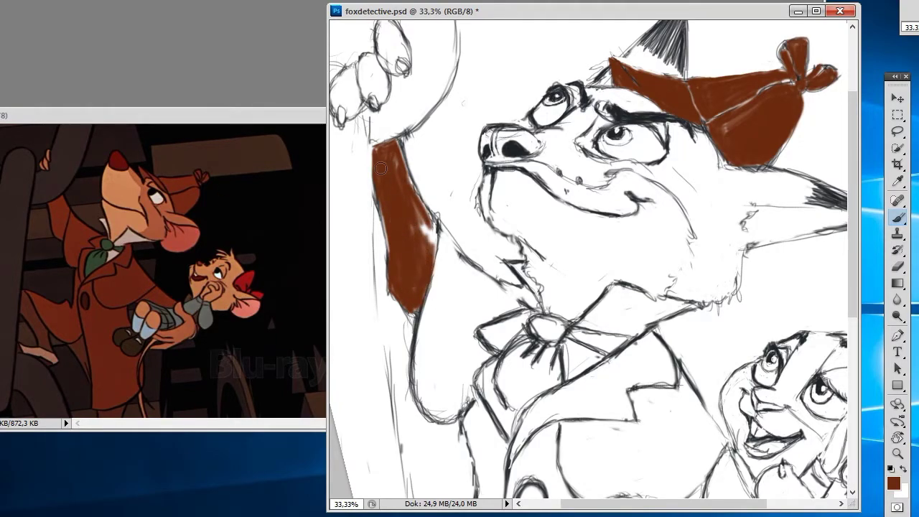
drag(381, 168, 421, 230)
mouse_move(406, 147)
mouse_down()
mouse_move(427, 257)
mouse_move(406, 179)
mouse_up()
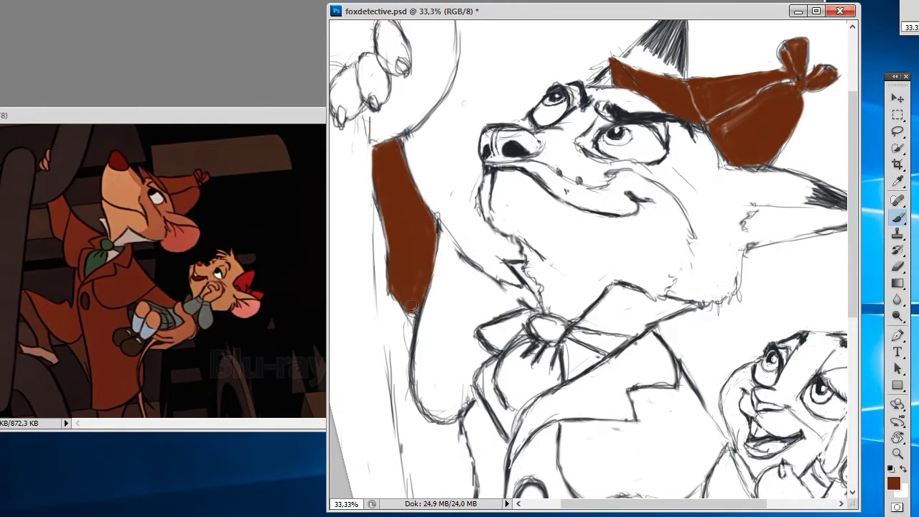
Extend the brown down the coat below the sleeve and up toward the collar.
drag(451, 272, 435, 342)
drag(449, 234, 423, 395)
drag(440, 305, 420, 412)
mouse_move(423, 330)
mouse_down()
mouse_move(449, 420)
mouse_move(470, 395)
mouse_move(443, 388)
mouse_move(459, 352)
mouse_move(471, 266)
mouse_move(488, 287)
mouse_up()
mouse_move(449, 237)
mouse_down()
mouse_move(509, 288)
mouse_move(489, 294)
mouse_move(452, 264)
mouse_move(470, 316)
mouse_up()
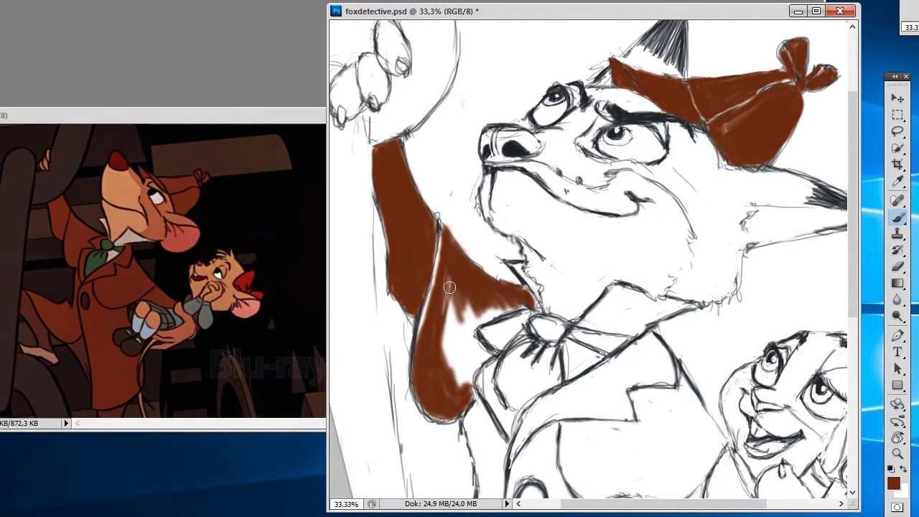
mouse_move(445, 278)
mouse_down()
mouse_move(451, 378)
mouse_move(464, 395)
mouse_move(492, 352)
mouse_move(467, 309)
mouse_move(501, 313)
mouse_up()
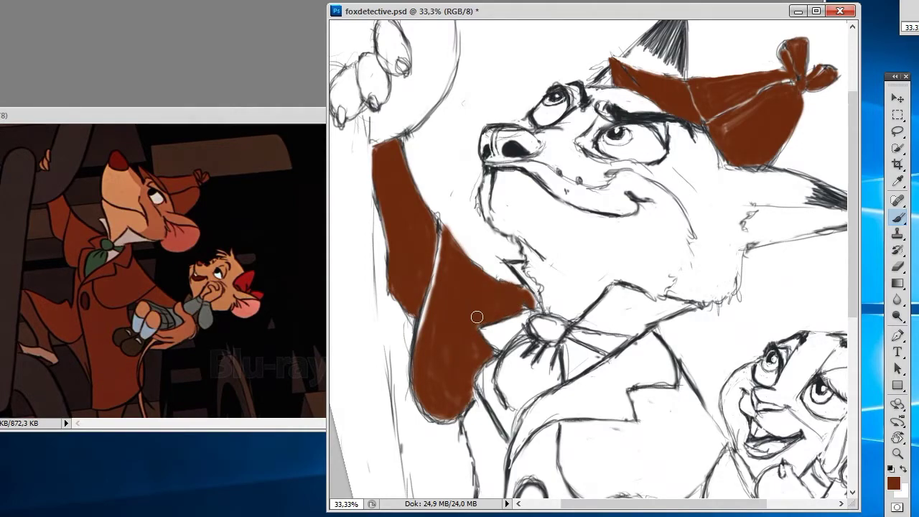
Set the foreground colour back to brown and fill the gap beside the collar.
click(894, 480)
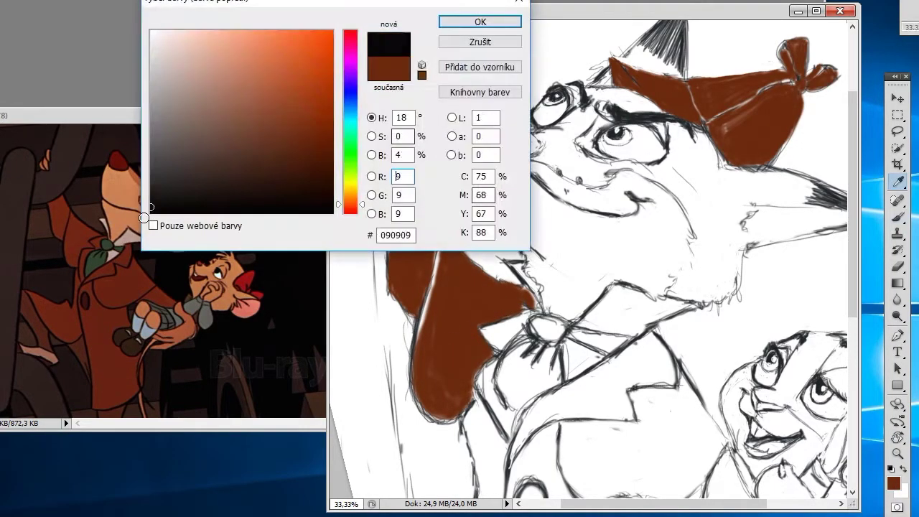
click(482, 21)
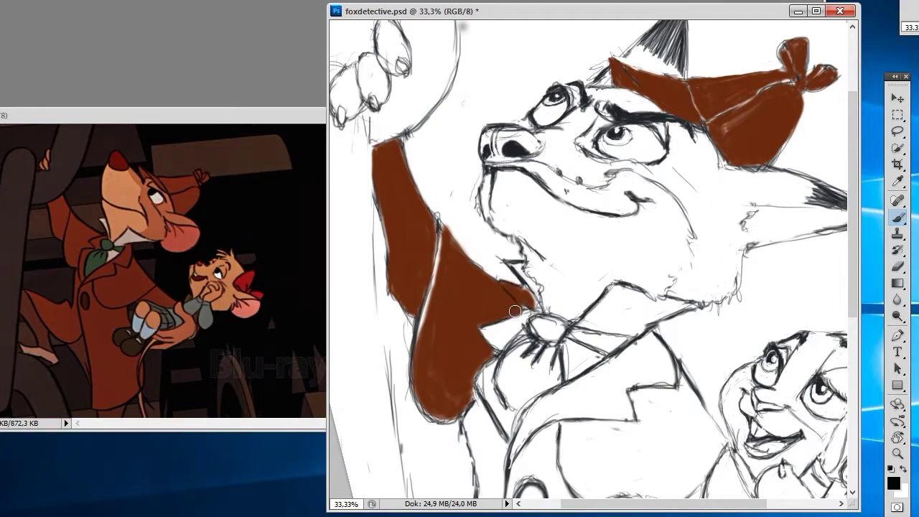
alt+click(472, 287)
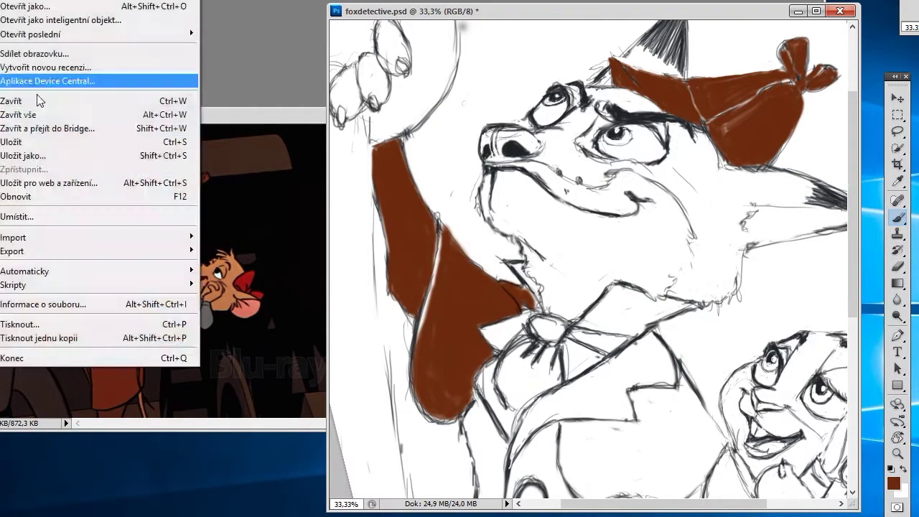
click(41, 142)
drag(498, 334, 486, 329)
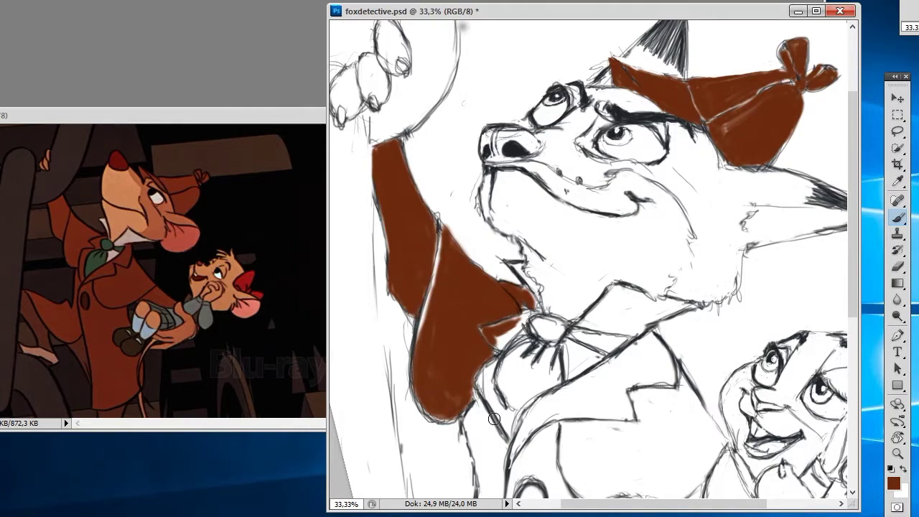
drag(480, 332, 509, 326)
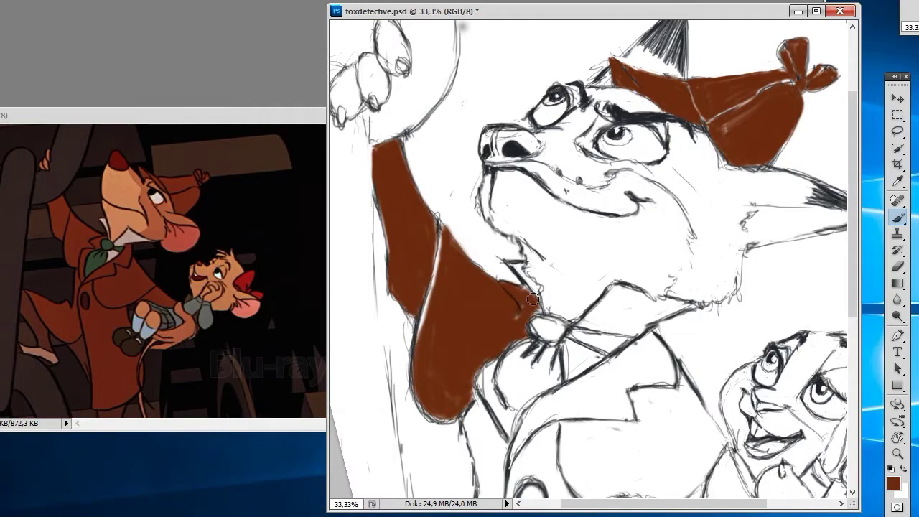
Darken the coat's right edge in black, then resample brown and extend the coat downward.
click(893, 483)
click(216, 233)
click(480, 21)
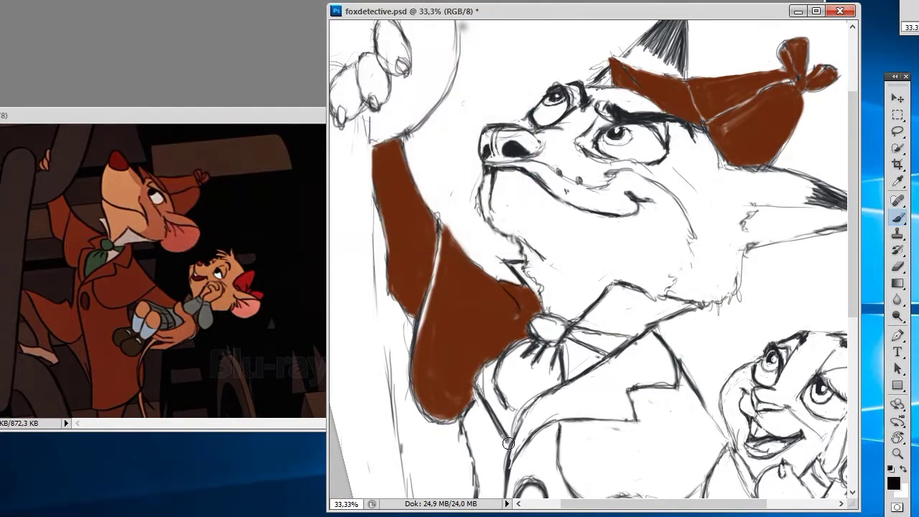
drag(477, 343, 480, 389)
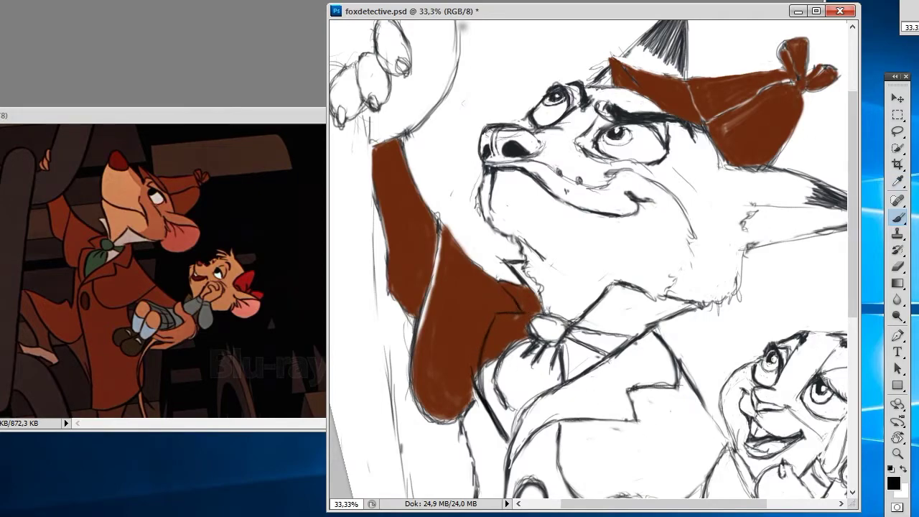
alt+click(453, 334)
mouse_move(468, 355)
mouse_down()
mouse_move(480, 402)
mouse_move(493, 397)
mouse_move(510, 424)
mouse_move(506, 415)
mouse_move(474, 445)
mouse_up()
mouse_move(481, 410)
mouse_down()
mouse_move(467, 474)
mouse_move(499, 448)
mouse_up()
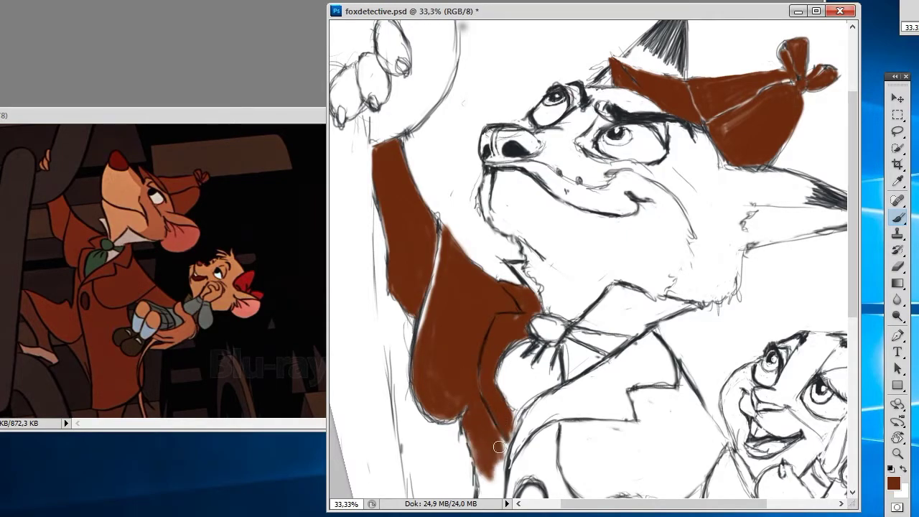
Touch up the lower coat edges in brown, undoing a stray diagonal stroke.
scroll(500, 447, down, 2)
scroll(499, 431, down, 2)
mouse_move(495, 215)
mouse_down()
mouse_move(475, 388)
mouse_move(446, 296)
mouse_move(425, 352)
mouse_move(472, 413)
mouse_move(495, 345)
mouse_move(474, 309)
mouse_move(438, 359)
mouse_move(484, 396)
mouse_move(461, 401)
mouse_up()
mouse_move(432, 311)
mouse_down()
mouse_move(442, 388)
mouse_move(495, 345)
mouse_move(478, 254)
mouse_up()
drag(470, 199, 442, 300)
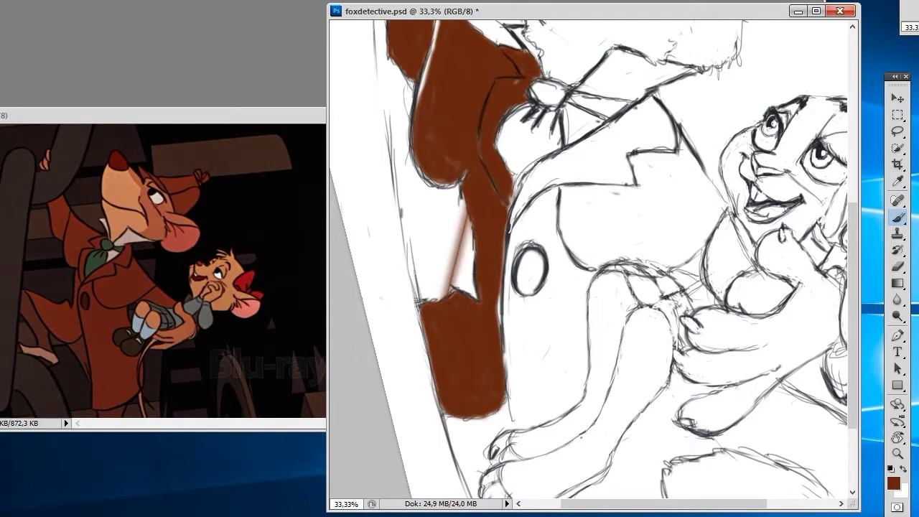
key(ctrl+alt+z)
key(ctrl+alt+z)
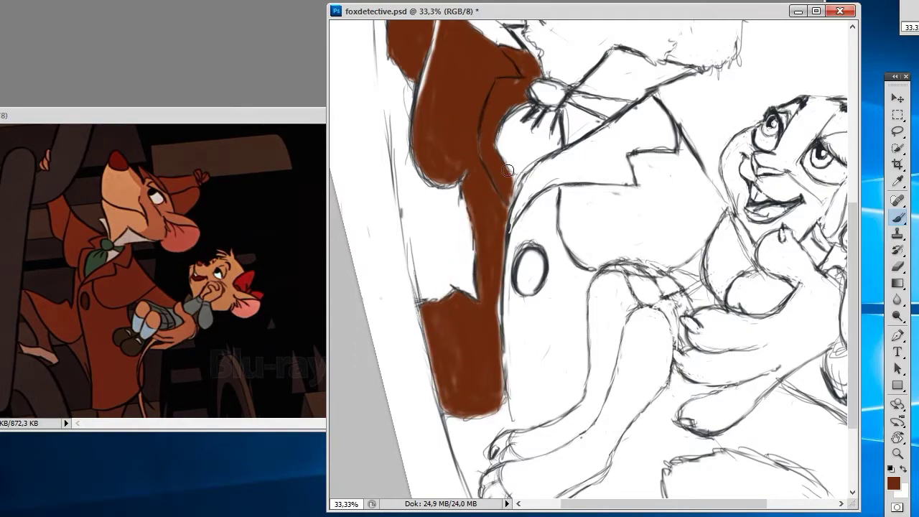
click(899, 184)
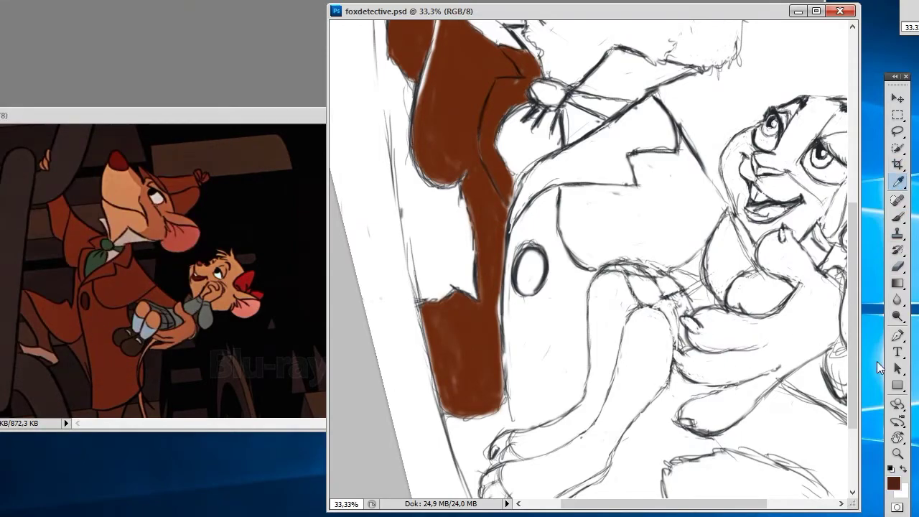
key(b)
Fill brown around the paw and the notch atop the lower coat, widening the coat column.
scroll(854, 362, down, 3)
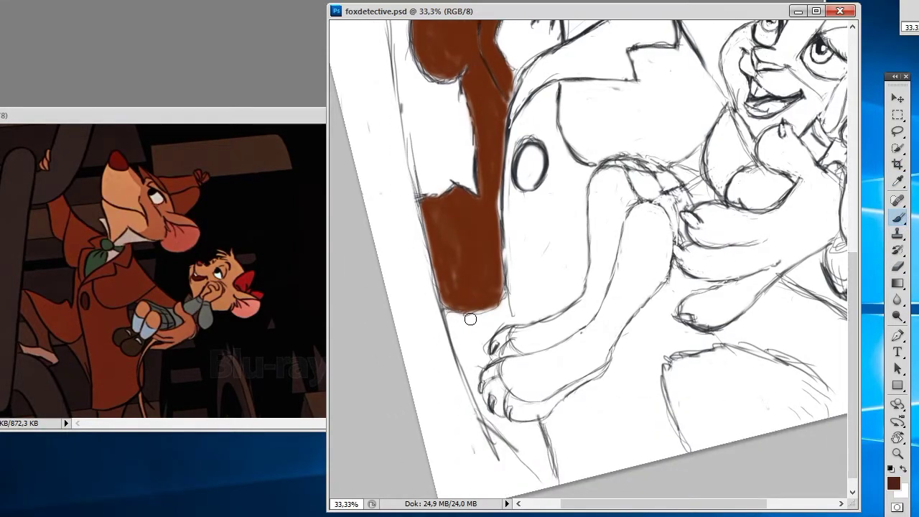
drag(493, 357, 546, 476)
mouse_move(486, 328)
mouse_down()
mouse_move(508, 304)
mouse_move(489, 363)
mouse_up()
drag(518, 422, 540, 454)
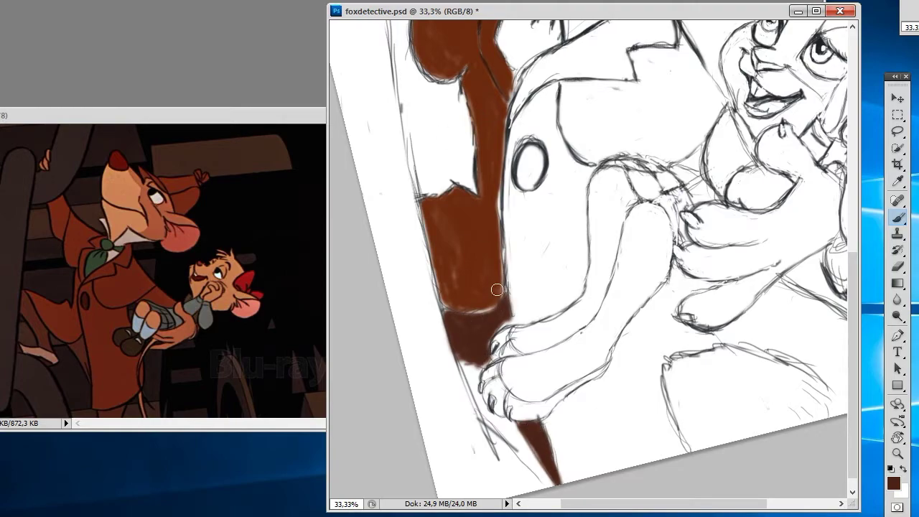
drag(433, 198, 481, 206)
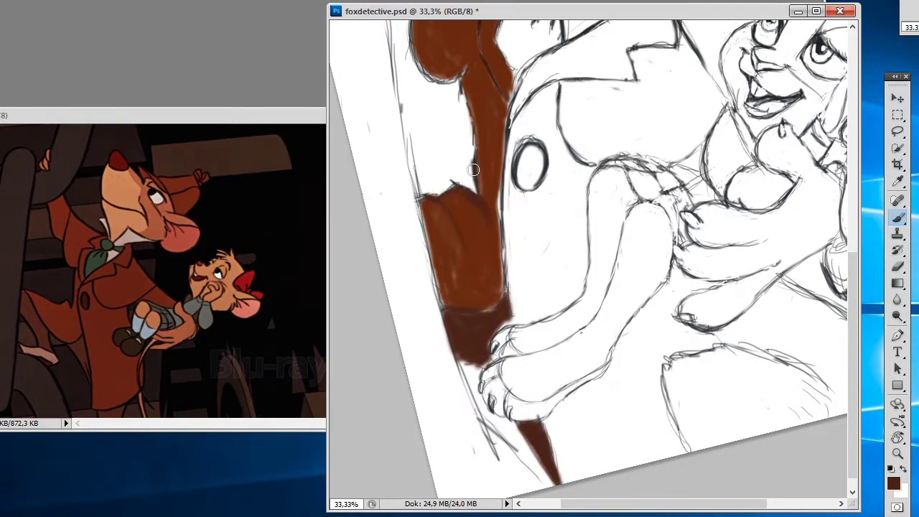
drag(474, 169, 459, 72)
Paint the coat's middle, then step back through undo to compare against the uncoloured sketch.
scroll(431, 244, up, 5)
mouse_move(431, 244)
mouse_down()
mouse_move(407, 273)
mouse_move(410, 329)
mouse_move(456, 358)
mouse_up()
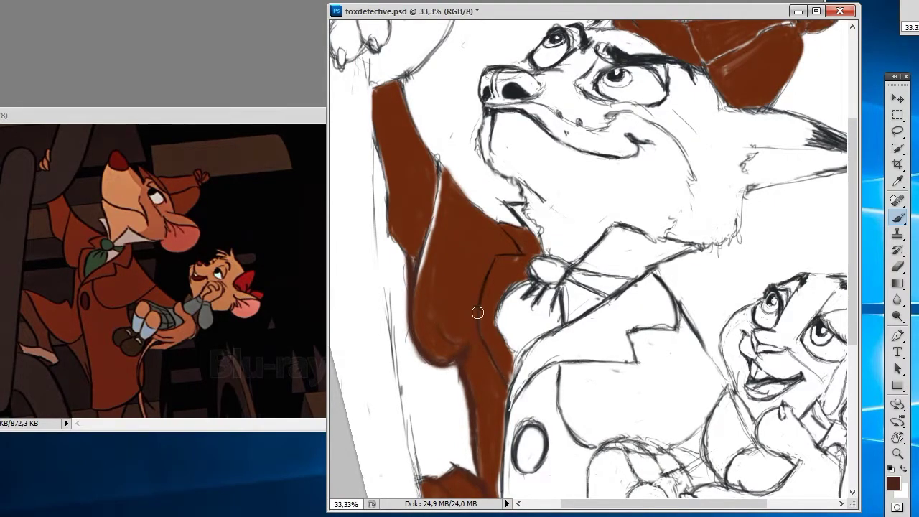
mouse_move(451, 198)
mouse_down()
mouse_move(478, 216)
mouse_move(431, 165)
mouse_move(431, 248)
mouse_move(396, 243)
mouse_move(381, 147)
mouse_move(401, 79)
mouse_move(423, 148)
mouse_up()
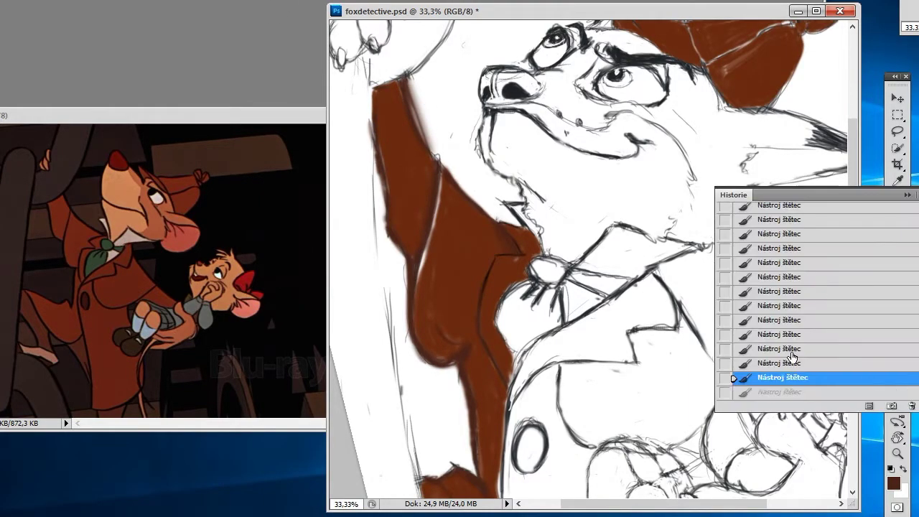
key(ctrl+alt+z)
key(ctrl+alt+z)
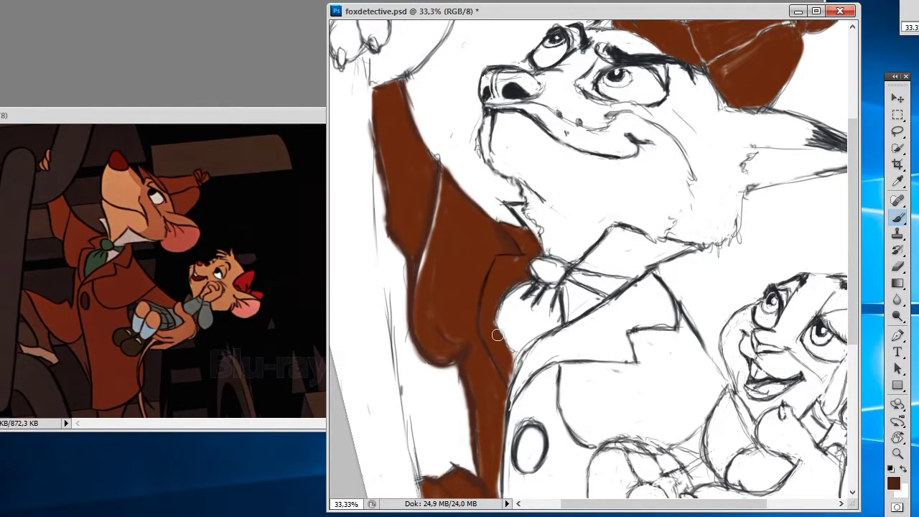
drag(657, 164, 641, 163)
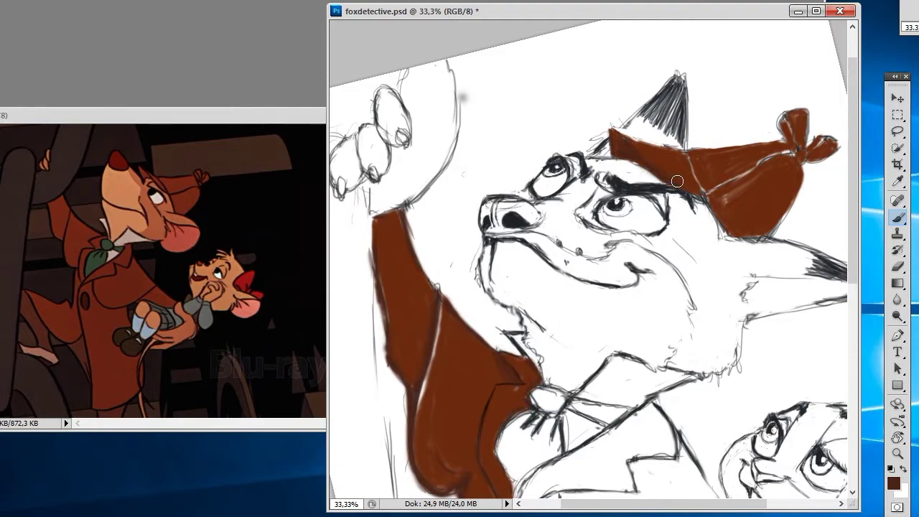
key(ctrl+alt+z)
key(ctrl+alt+z)
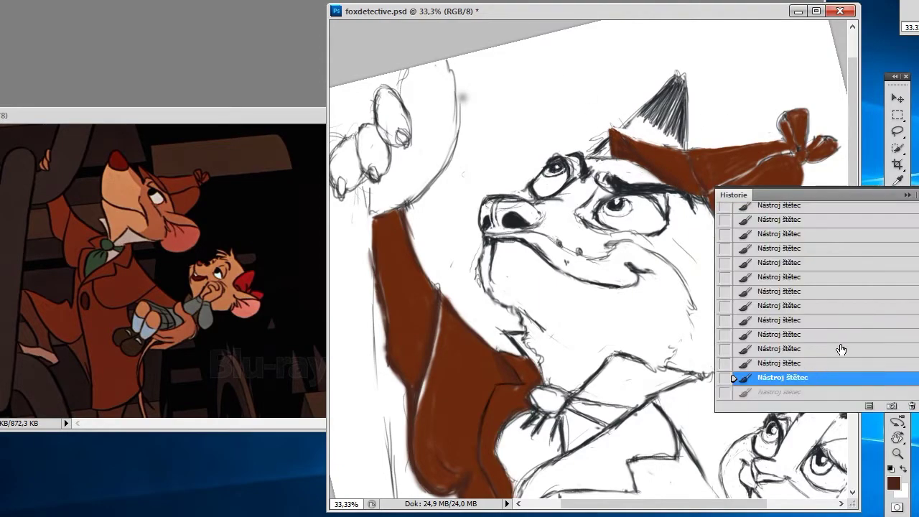
key(ctrl+alt+z)
key(ctrl+alt+z)
key(ctrl+alt+z)
key(ctrl+alt+z)
key(ctrl+alt+z)
key(ctrl+alt+z)
key(ctrl+z)
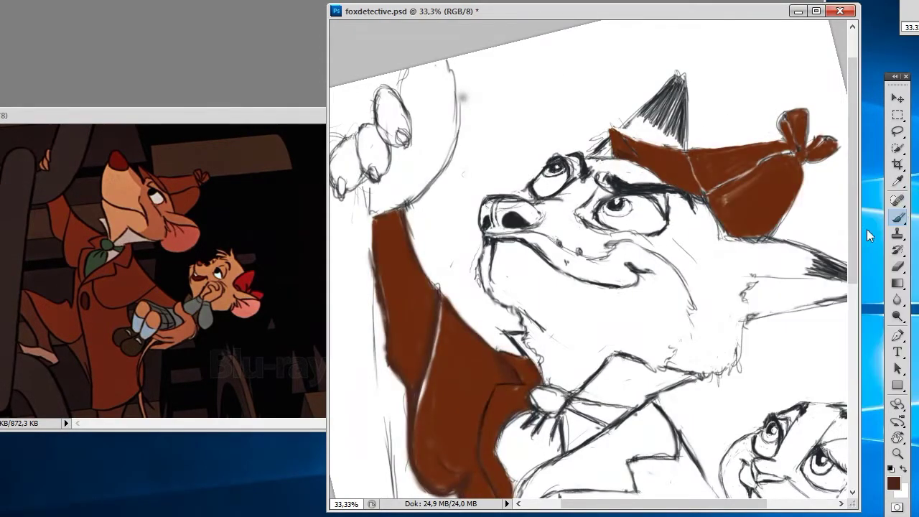
Paint a brown band on the lapel and trim its edges and tip with white.
scroll(647, 251, down, 3)
drag(607, 283, 651, 250)
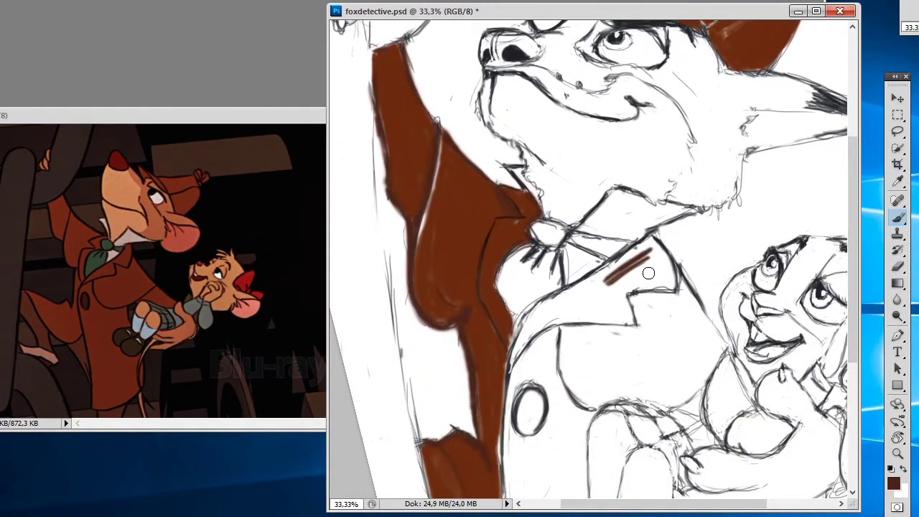
alt+click(623, 280)
mouse_move(603, 286)
mouse_down()
mouse_move(653, 241)
mouse_move(668, 291)
mouse_move(648, 290)
mouse_move(632, 327)
mouse_move(553, 323)
mouse_move(516, 352)
mouse_move(567, 301)
mouse_move(600, 283)
mouse_move(575, 323)
mouse_move(661, 270)
mouse_up()
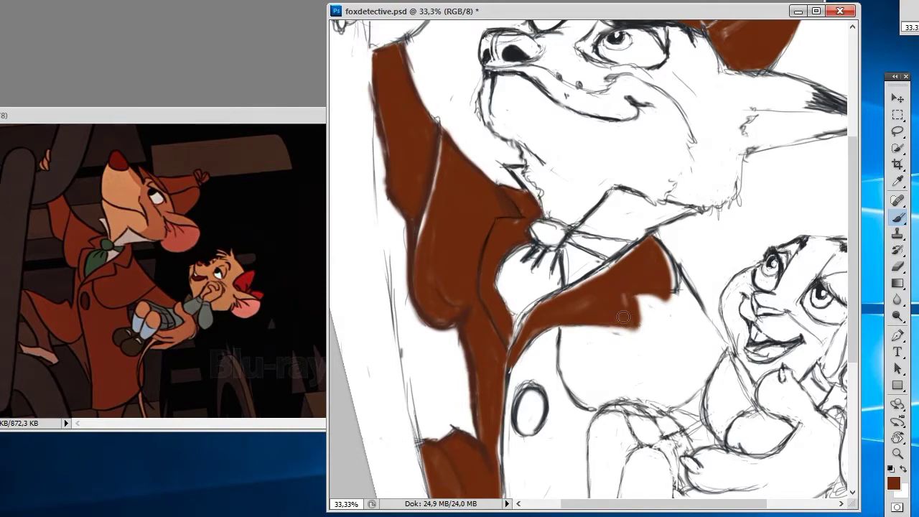
click(904, 467)
mouse_move(665, 240)
mouse_down()
mouse_move(659, 248)
mouse_move(678, 280)
mouse_up()
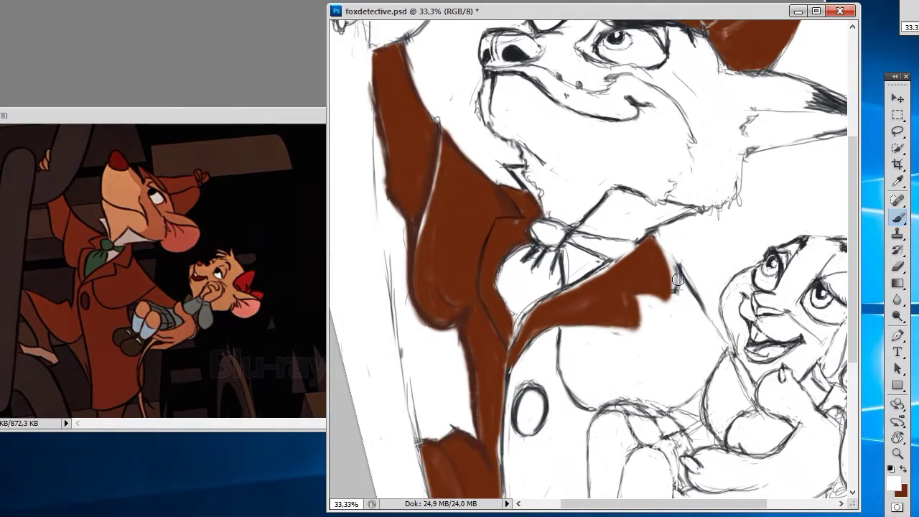
drag(642, 306, 663, 303)
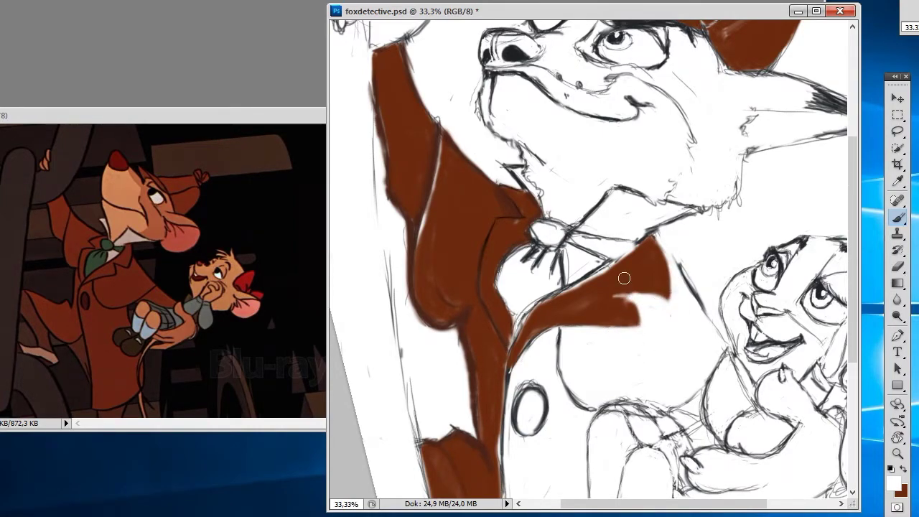
mouse_move(625, 293)
mouse_down()
mouse_move(665, 339)
mouse_move(646, 329)
mouse_move(568, 355)
mouse_move(708, 387)
mouse_up()
Fill the lapel and coat front around the button with brown.
key(x)
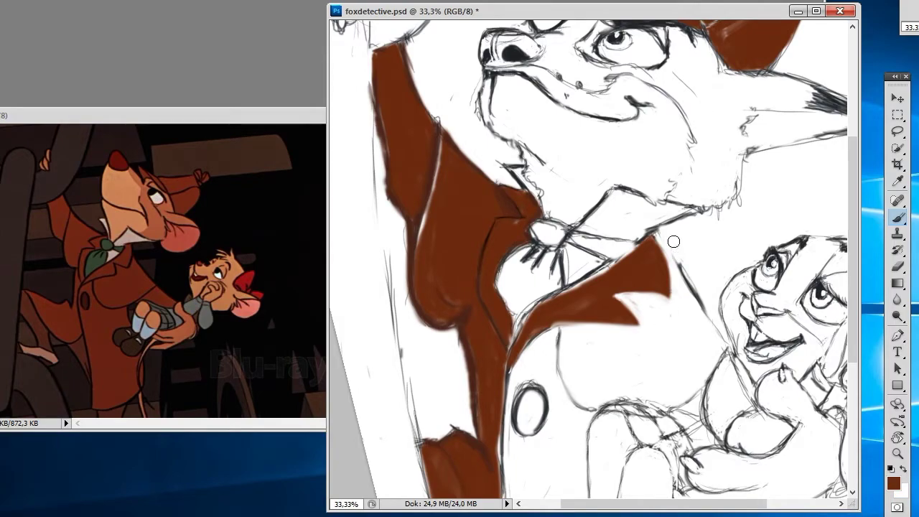
mouse_move(668, 257)
mouse_down()
mouse_move(714, 352)
mouse_move(564, 377)
mouse_up()
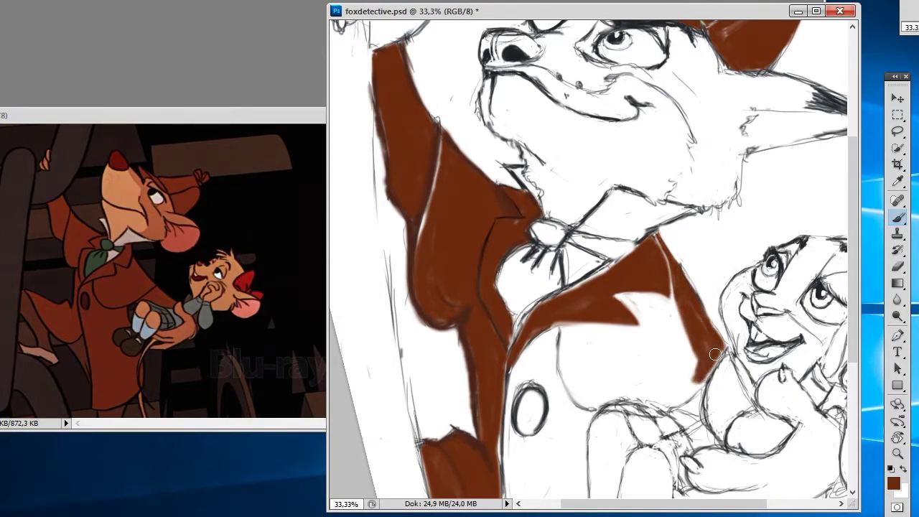
mouse_move(561, 332)
mouse_down()
mouse_move(598, 400)
mouse_move(684, 366)
mouse_move(572, 352)
mouse_move(632, 346)
mouse_move(682, 323)
mouse_move(672, 306)
mouse_move(653, 301)
mouse_move(679, 333)
mouse_move(628, 341)
mouse_move(627, 332)
mouse_move(568, 329)
mouse_move(618, 338)
mouse_move(601, 333)
mouse_up()
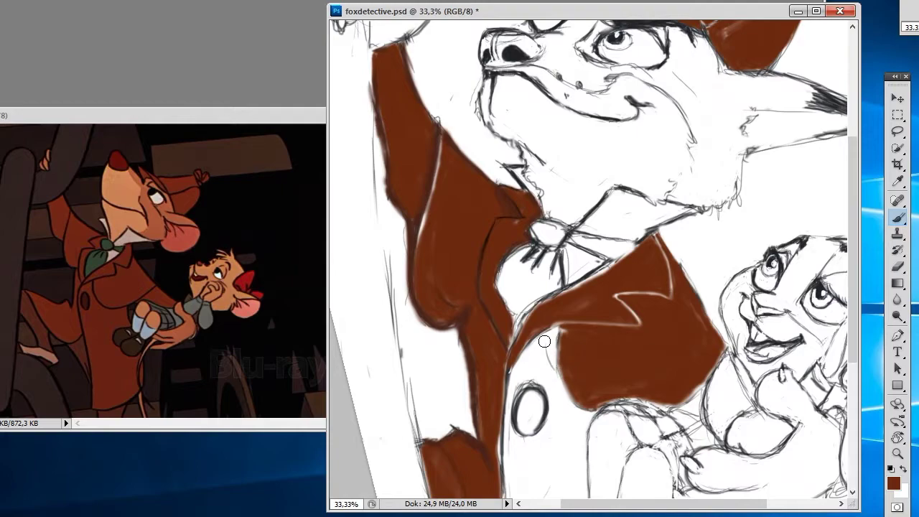
mouse_move(544, 342)
mouse_down()
mouse_move(567, 391)
mouse_move(553, 337)
mouse_move(550, 381)
mouse_move(586, 412)
mouse_move(553, 381)
mouse_move(553, 345)
mouse_move(573, 311)
mouse_up()
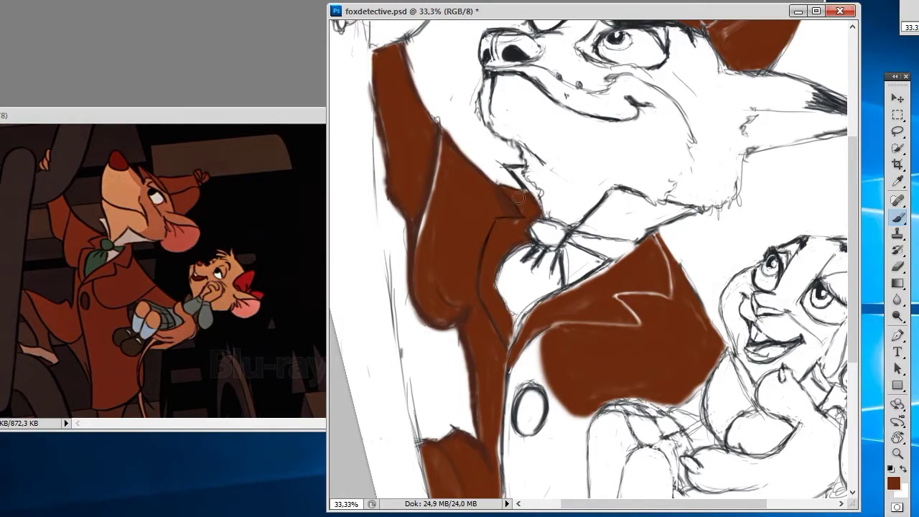
mouse_move(535, 347)
mouse_down()
mouse_move(511, 402)
mouse_move(535, 373)
mouse_move(556, 406)
mouse_move(520, 385)
mouse_move(507, 439)
mouse_move(536, 452)
mouse_move(549, 402)
mouse_move(577, 422)
mouse_move(589, 459)
mouse_up()
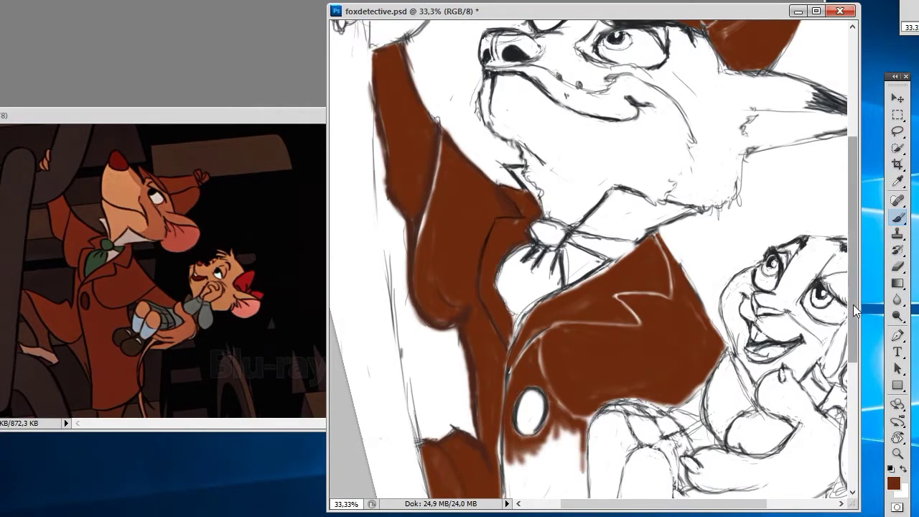
drag(854, 304, 853, 402)
mouse_move(546, 223)
mouse_down()
mouse_move(578, 256)
mouse_move(580, 307)
mouse_move(549, 252)
mouse_move(527, 309)
mouse_move(509, 288)
mouse_move(528, 359)
mouse_move(533, 283)
mouse_move(535, 326)
mouse_move(564, 330)
mouse_move(586, 290)
mouse_move(566, 345)
mouse_move(520, 360)
mouse_up()
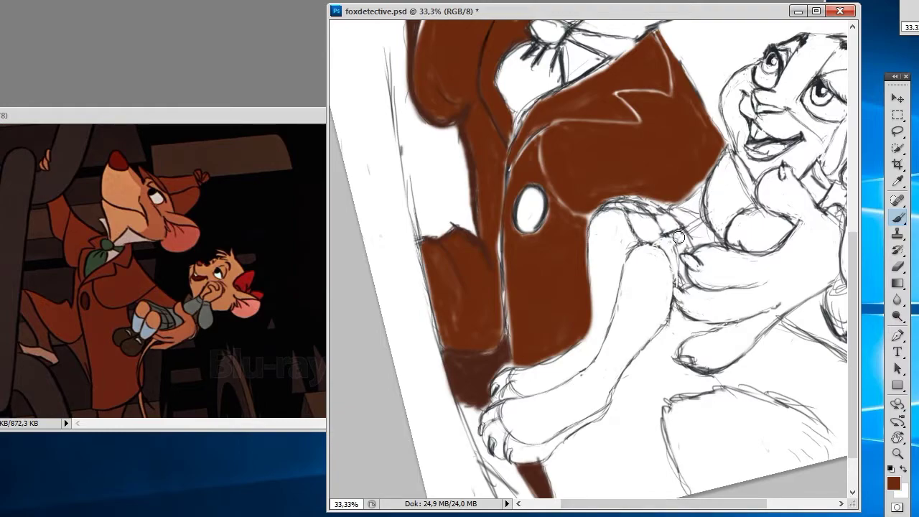
Brush brown along the lower coat beneath the rabbit's foot, then save foxdetective.psd.
mouse_move(729, 366)
mouse_down()
mouse_move(602, 375)
mouse_move(550, 348)
mouse_move(558, 316)
mouse_move(496, 413)
mouse_move(523, 366)
mouse_move(517, 417)
mouse_move(585, 384)
mouse_move(515, 437)
mouse_move(471, 391)
mouse_move(442, 452)
mouse_up()
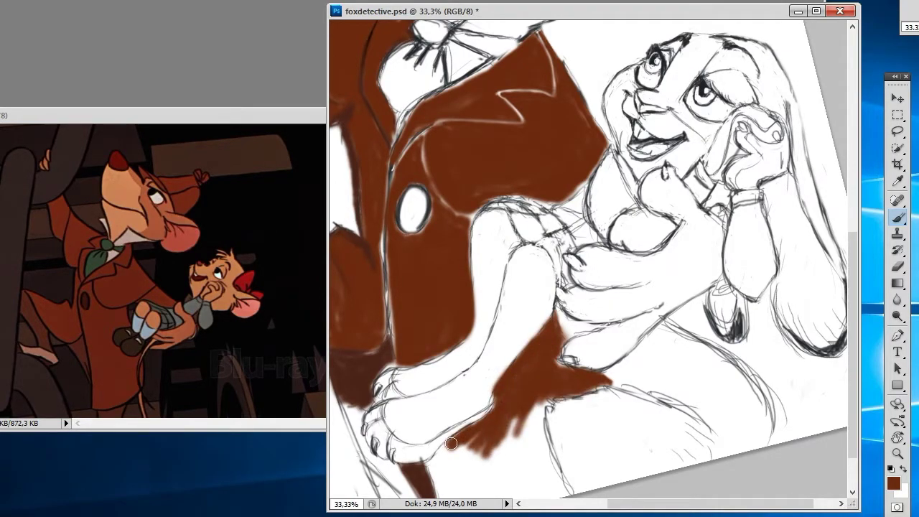
scroll(442, 452, down, 2)
mouse_move(459, 392)
mouse_down()
mouse_move(431, 421)
mouse_move(481, 381)
mouse_move(532, 359)
mouse_move(549, 402)
mouse_move(543, 343)
mouse_move(491, 441)
mouse_move(478, 383)
mouse_move(532, 422)
mouse_up()
drag(434, 418, 435, 444)
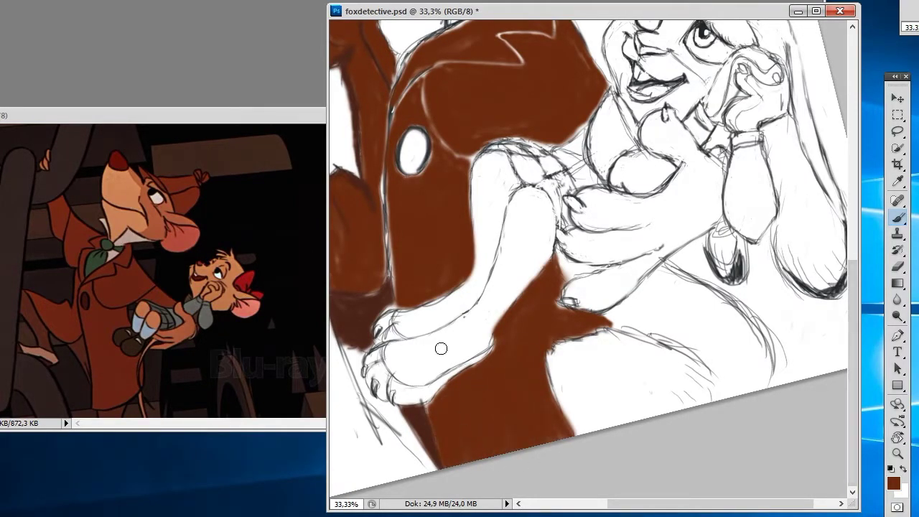
key(ctrl+s)
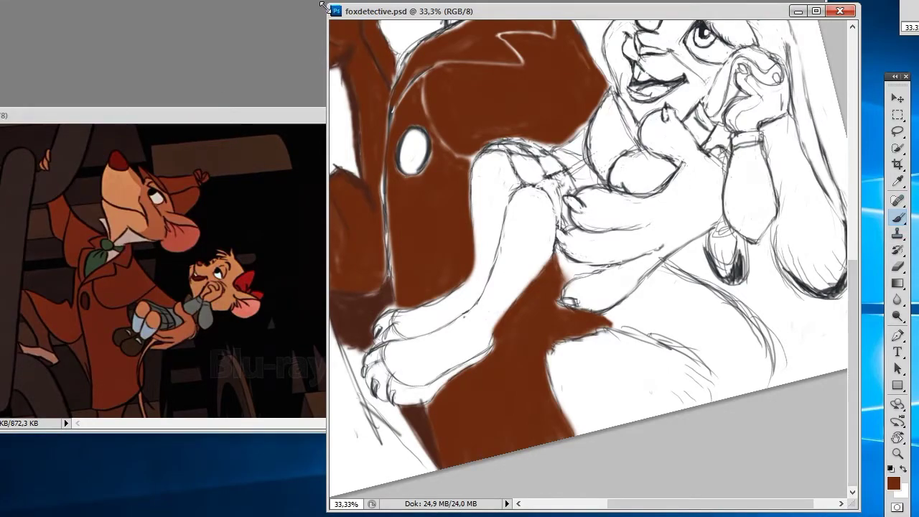
drag(322, 7, 279, 7)
scroll(851, 223, up, 5)
scroll(851, 223, up, 5)
Fill the white gap near the coat with brown.
key(ctrl+minus)
key(ctrl+minus)
key(ctrl+minus)
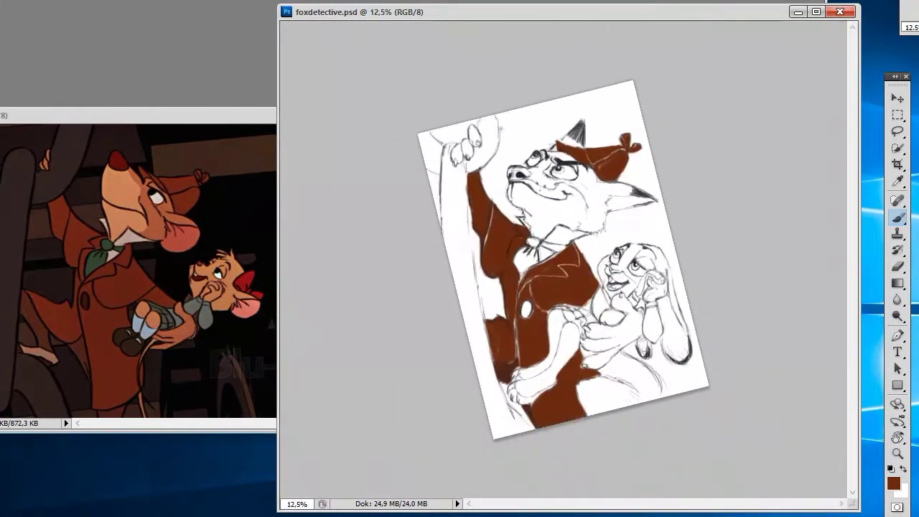
key(ctrl+plus)
drag(467, 349, 488, 352)
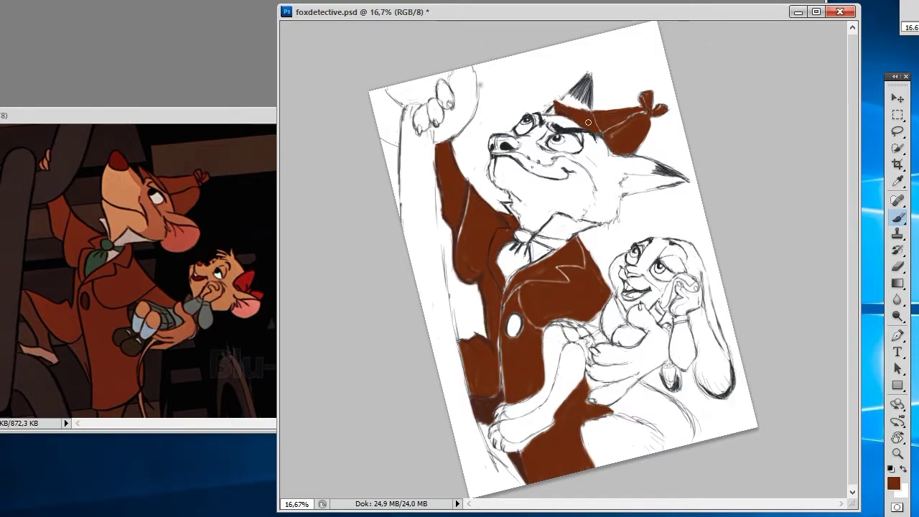
Switch the paint colour to black and ink the hat's left edge, undoing the last stroke.
click(898, 181)
click(893, 483)
click(480, 23)
key(b)
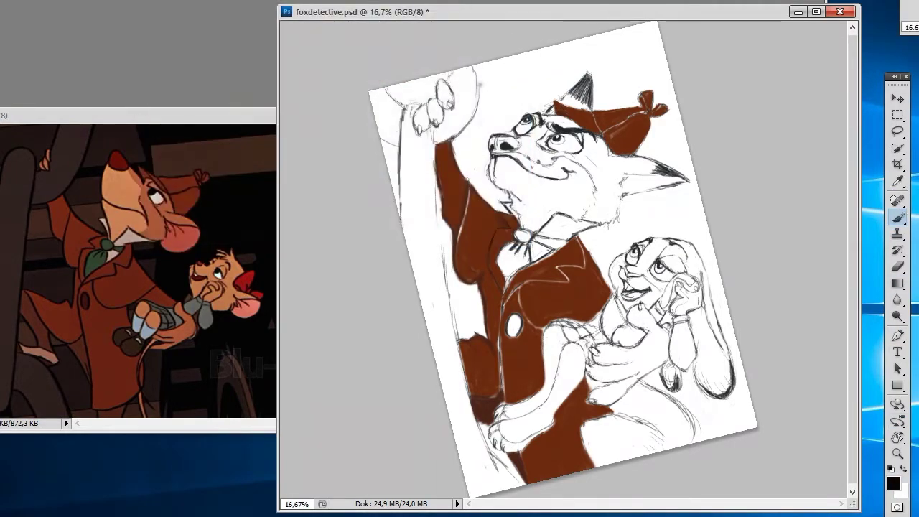
scroll(596, 101, up, 3)
drag(479, 84, 542, 141)
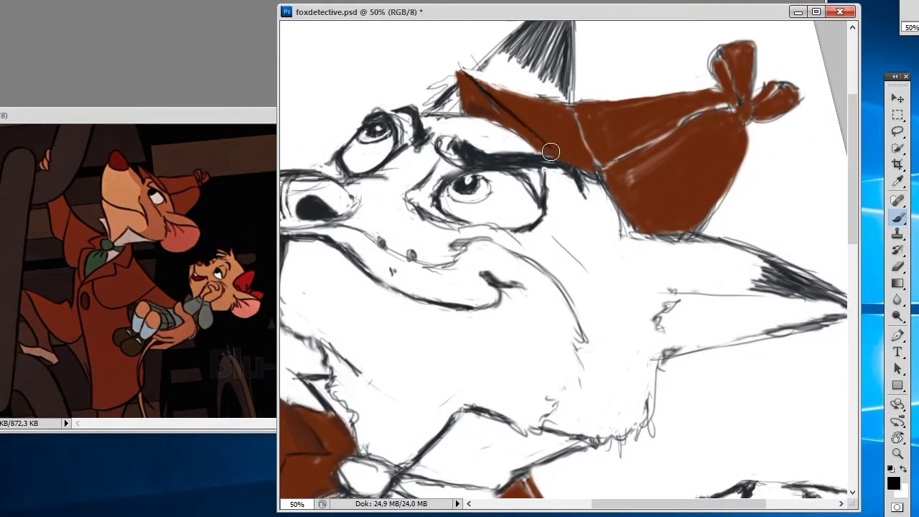
mouse_move(599, 173)
mouse_down()
mouse_move(550, 152)
mouse_move(456, 69)
mouse_move(474, 107)
mouse_move(587, 170)
mouse_up()
key(ctrl+z)
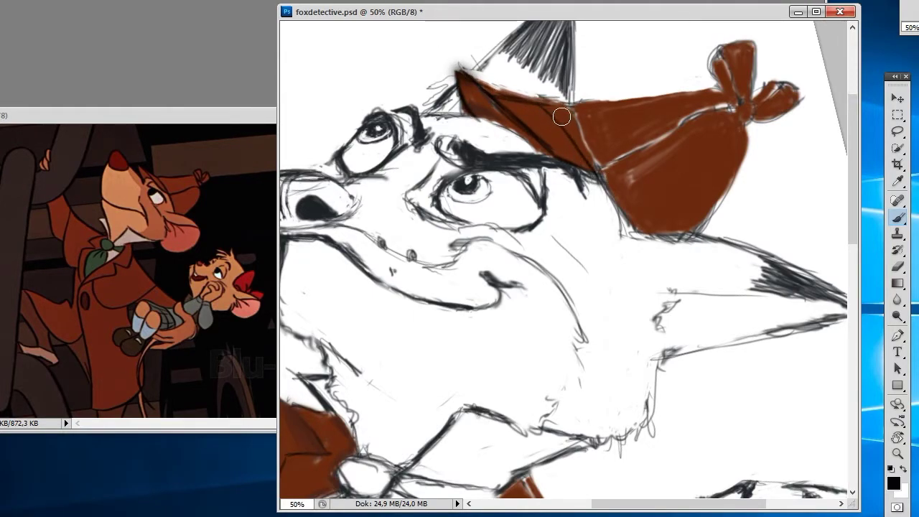
Make the hat top solid brown and tidy the hat tip's edge with white and brown.
alt+click(654, 158)
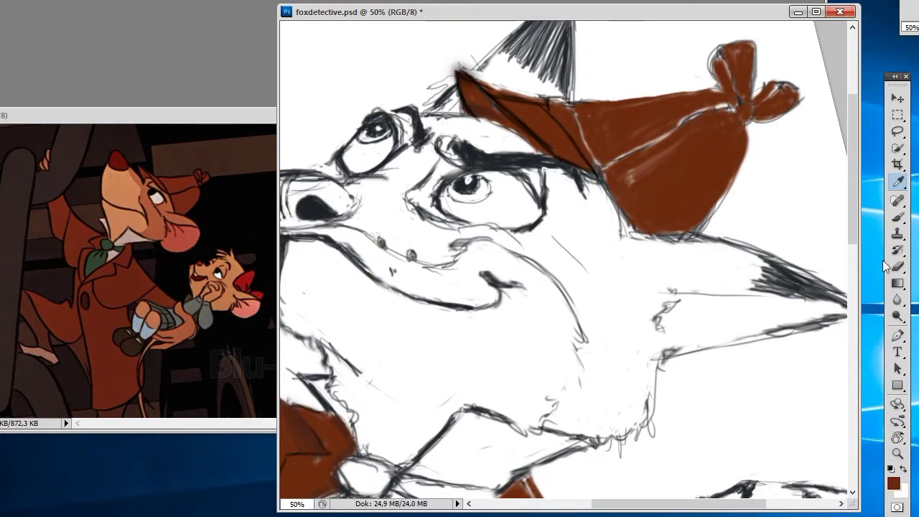
mouse_move(586, 123)
mouse_down()
mouse_move(568, 97)
mouse_move(585, 133)
mouse_move(622, 117)
mouse_move(661, 120)
mouse_move(568, 105)
mouse_up()
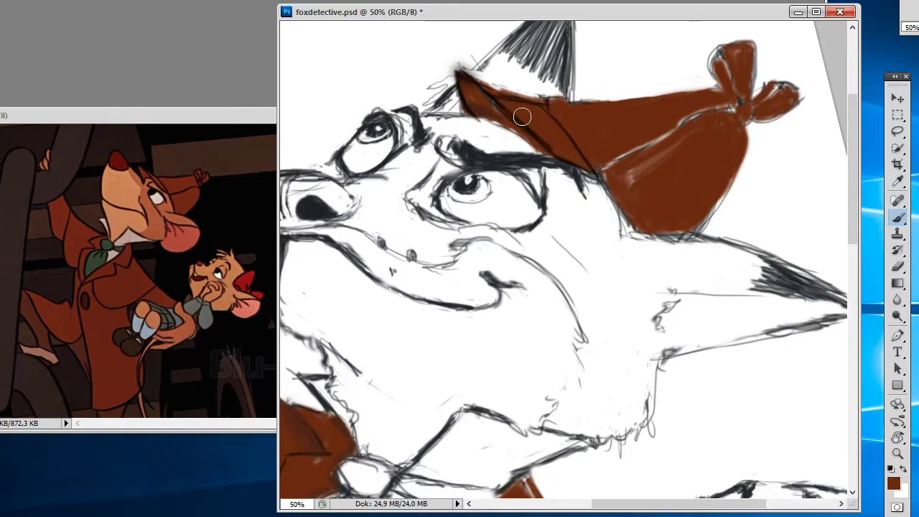
click(905, 468)
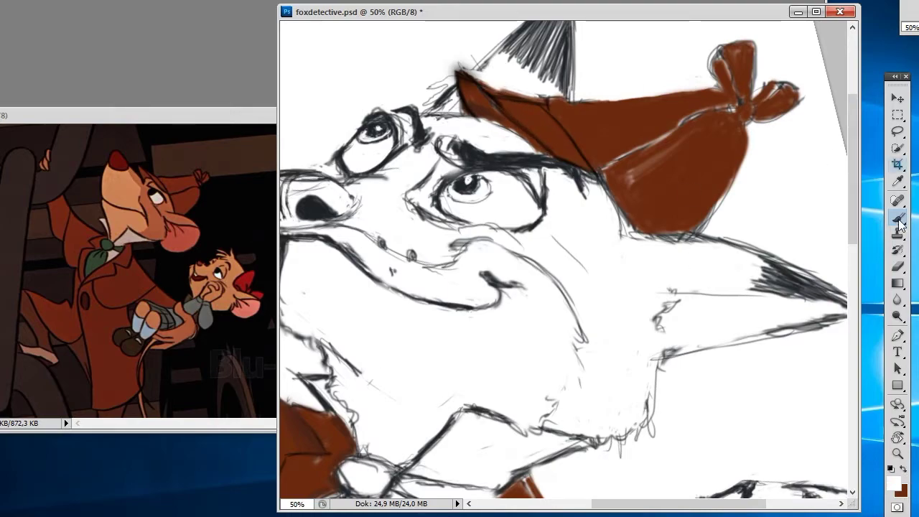
mouse_move(489, 87)
mouse_down()
mouse_move(450, 68)
mouse_move(540, 99)
mouse_up()
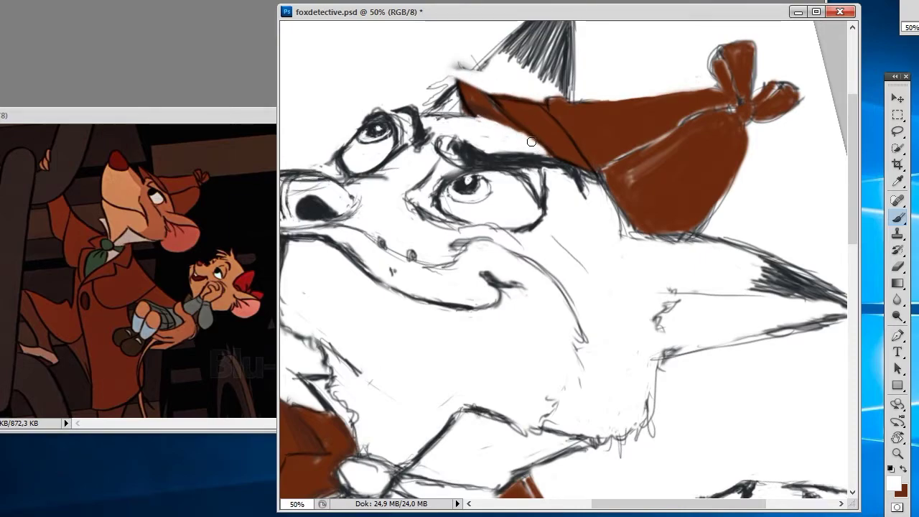
key(x)
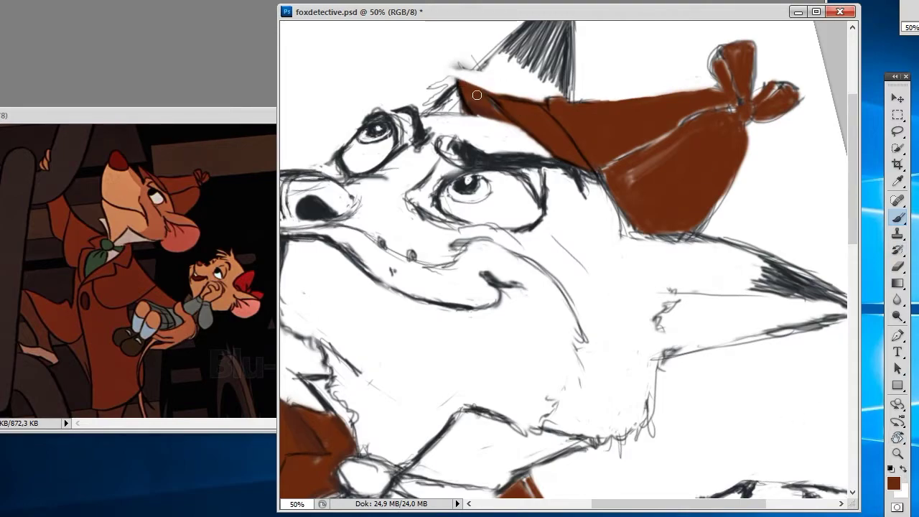
drag(477, 95, 494, 103)
Outline the hat tip's upper-left edge and the hat's lower edge in black.
click(893, 483)
click(237, 216)
click(482, 21)
drag(460, 86, 497, 100)
drag(597, 175, 711, 114)
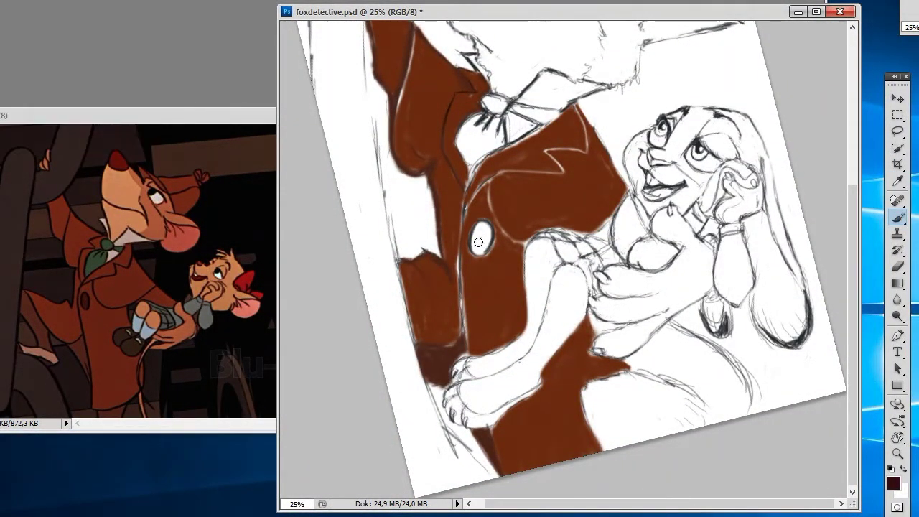
Paint the white coat button dark brown and reshape it into an oval.
mouse_move(480, 229)
mouse_down()
mouse_move(487, 245)
mouse_move(474, 245)
mouse_up()
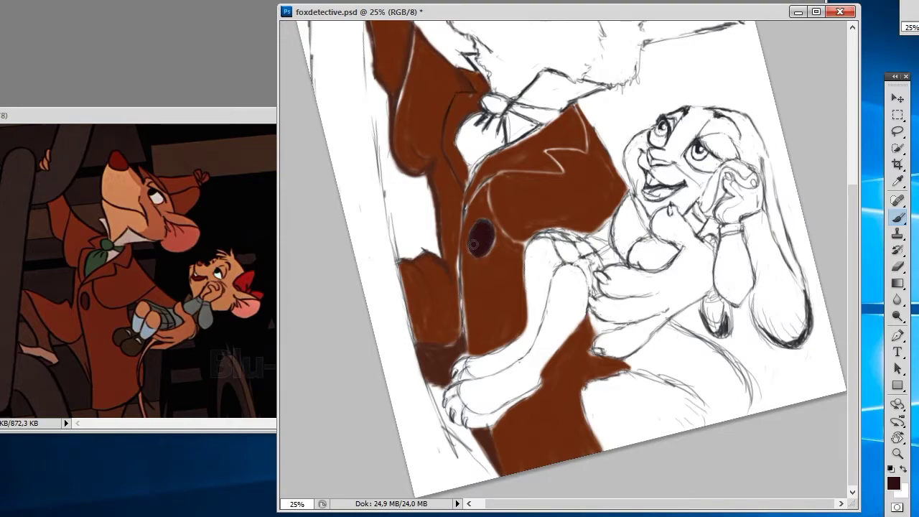
key(i)
key(b)
mouse_move(475, 241)
mouse_down()
mouse_move(470, 230)
mouse_move(487, 251)
mouse_up()
Draw dark lines along the lapel, coat edges and lower flap, undoing one stray stroke.
drag(488, 181, 517, 240)
key(ctrl+z)
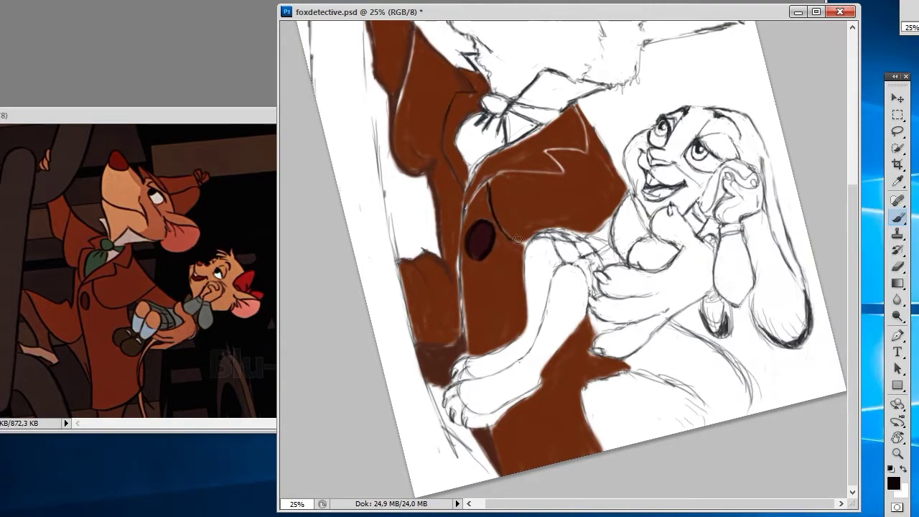
mouse_move(491, 168)
mouse_down()
mouse_move(488, 179)
mouse_move(557, 163)
mouse_move(585, 148)
mouse_move(581, 118)
mouse_move(561, 111)
mouse_move(471, 180)
mouse_move(467, 352)
mouse_move(451, 344)
mouse_move(460, 332)
mouse_up()
mouse_move(399, 264)
mouse_down()
mouse_move(441, 253)
mouse_move(431, 169)
mouse_move(438, 153)
mouse_move(392, 108)
mouse_move(396, 50)
mouse_move(372, 44)
mouse_up()
mouse_move(452, 170)
mouse_down()
mouse_move(453, 90)
mouse_move(475, 62)
mouse_move(415, 27)
mouse_up()
drag(499, 176, 468, 212)
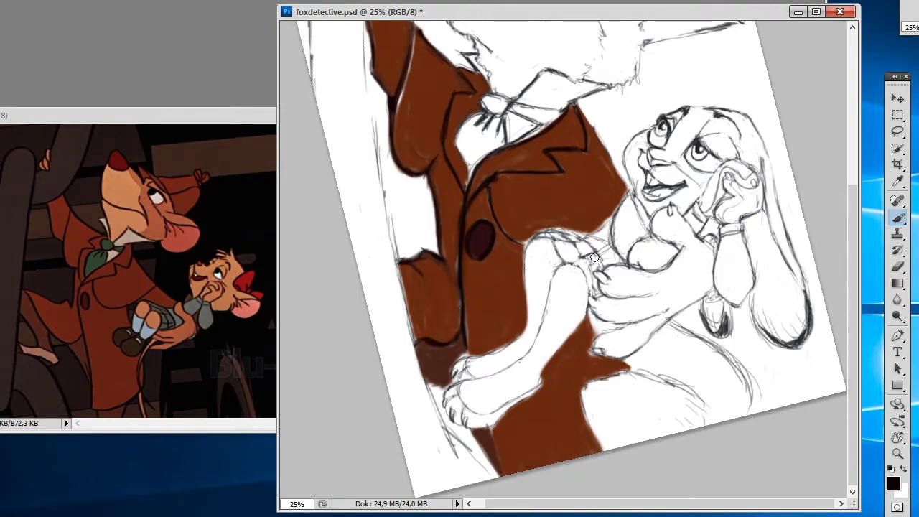
alt+click(521, 189)
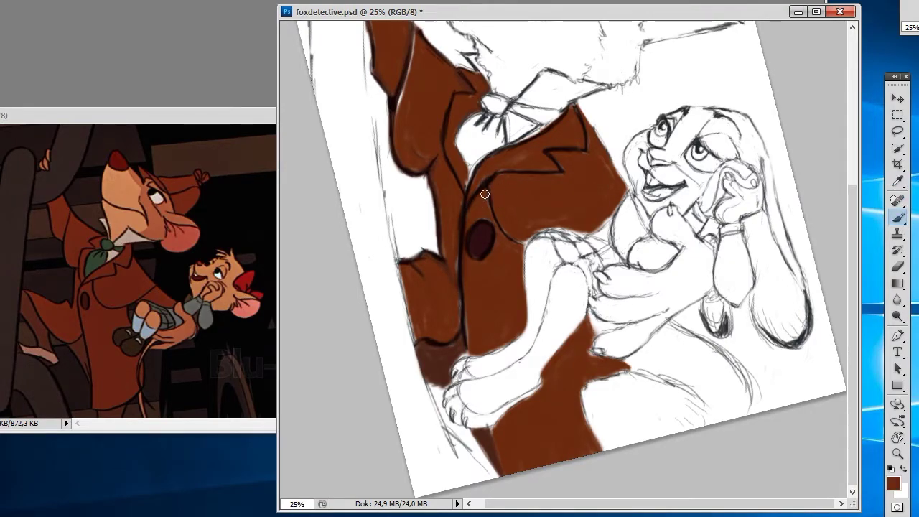
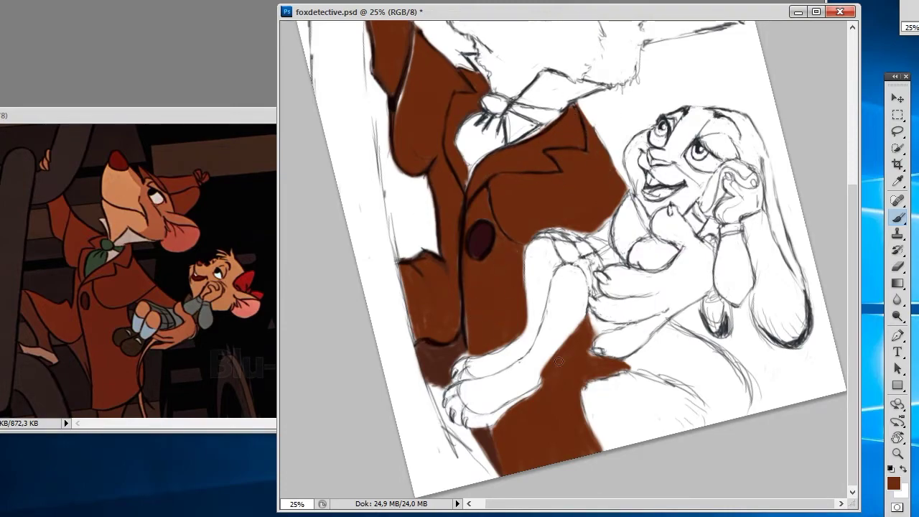
Sample a dark grey from the reference and paint the bunny's arm and upper sleeve, saving midway.
alt+click(211, 308)
mouse_move(724, 243)
mouse_down()
mouse_move(727, 266)
mouse_move(716, 268)
mouse_up()
key(ctrl+s)
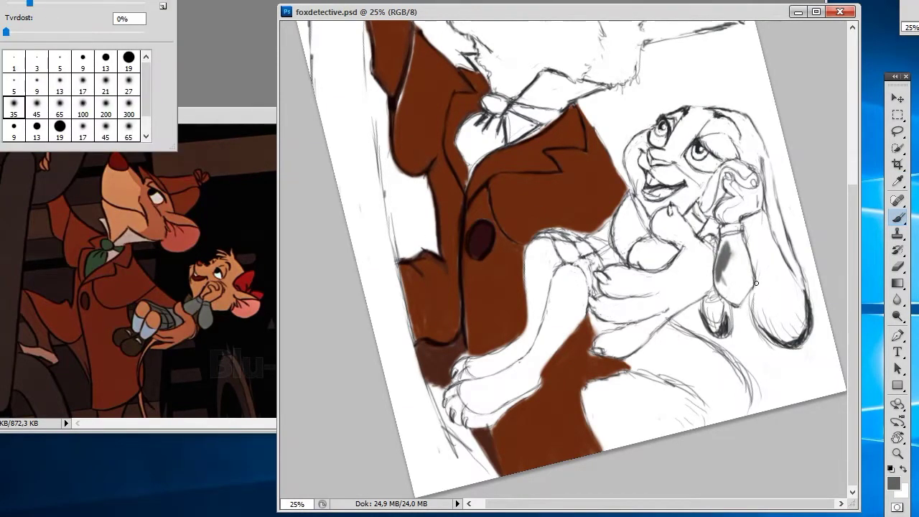
mouse_move(737, 265)
mouse_down()
mouse_move(738, 296)
mouse_move(747, 248)
mouse_move(717, 294)
mouse_move(740, 229)
mouse_move(698, 236)
mouse_move(685, 224)
mouse_up()
mouse_move(632, 245)
mouse_down()
mouse_move(659, 267)
mouse_move(678, 248)
mouse_move(678, 233)
mouse_up()
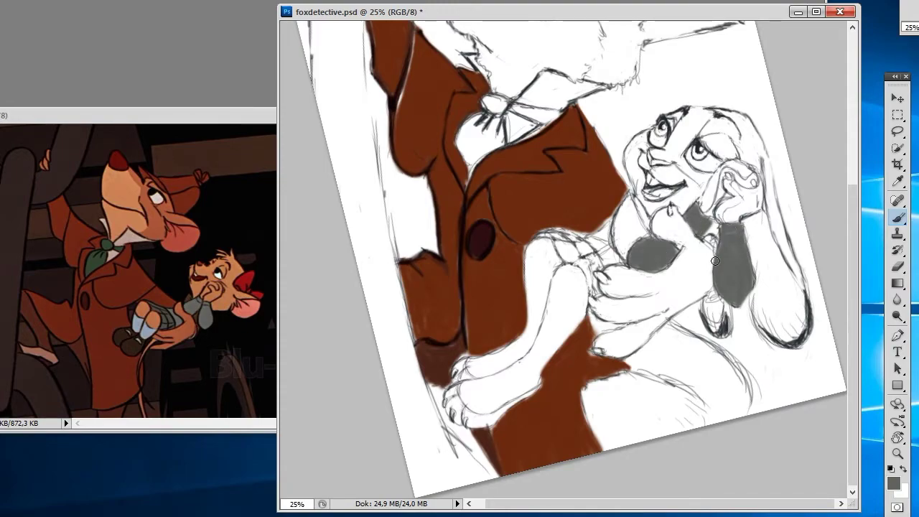
Fill the bunny's lower sleeve with denser dark grey.
click(897, 182)
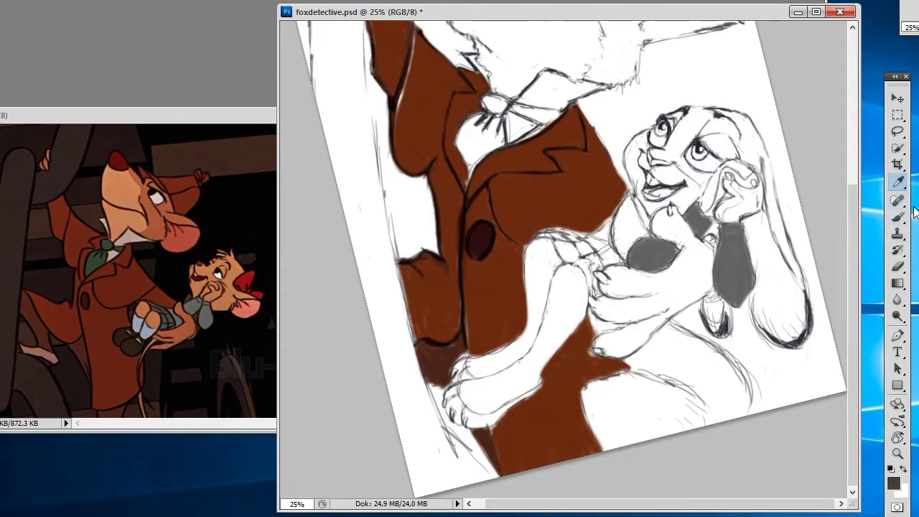
click(898, 217)
mouse_move(720, 224)
mouse_down()
mouse_move(721, 250)
mouse_move(747, 223)
mouse_move(751, 248)
mouse_move(737, 303)
mouse_move(712, 272)
mouse_move(714, 247)
mouse_up()
mouse_move(632, 237)
mouse_down()
mouse_move(650, 270)
mouse_move(698, 230)
mouse_up()
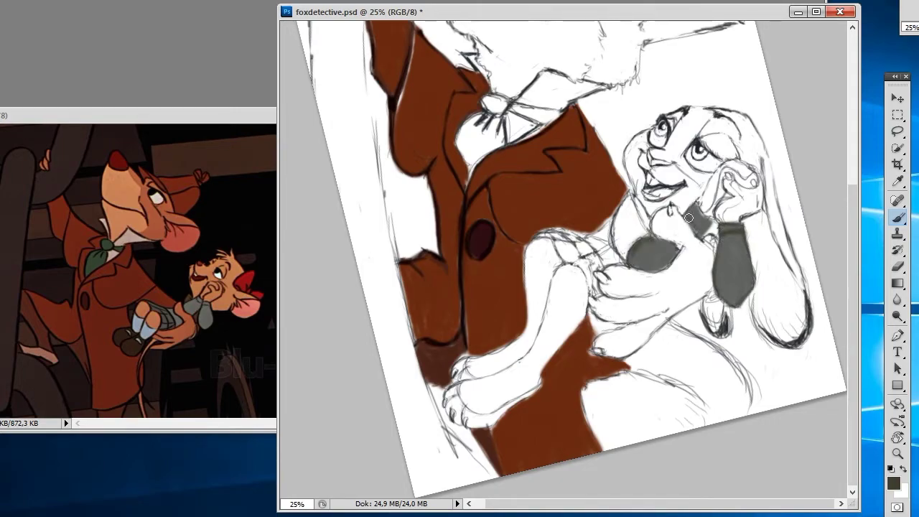
Sample a lighter grey and then a darker grey from the reference image.
key(i)
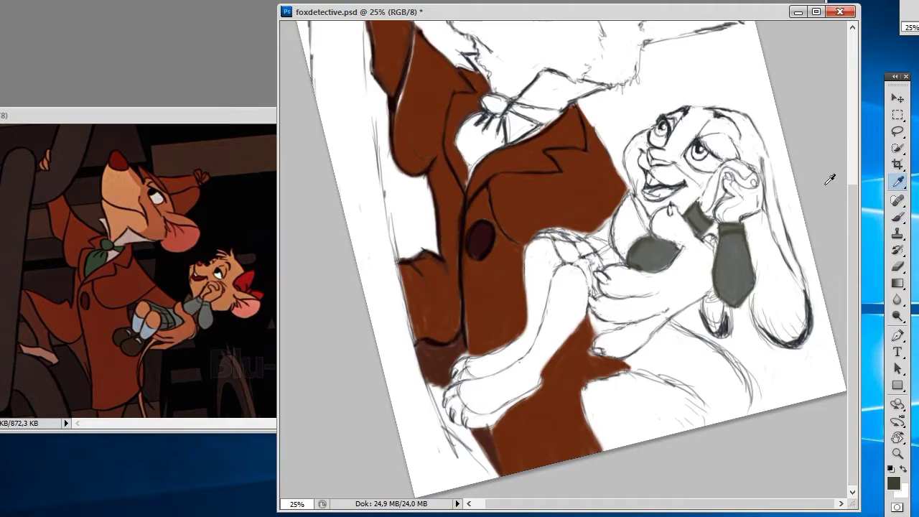
click(182, 314)
key(b)
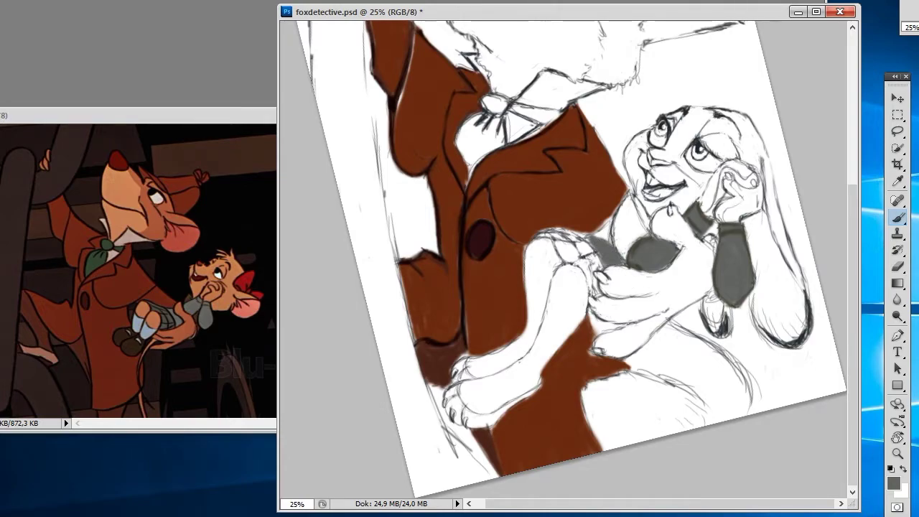
key(i)
click(172, 314)
Choose a muted blue-grey and repaint the bunny's grey sleeve and chest patch with it.
key(b)
click(893, 483)
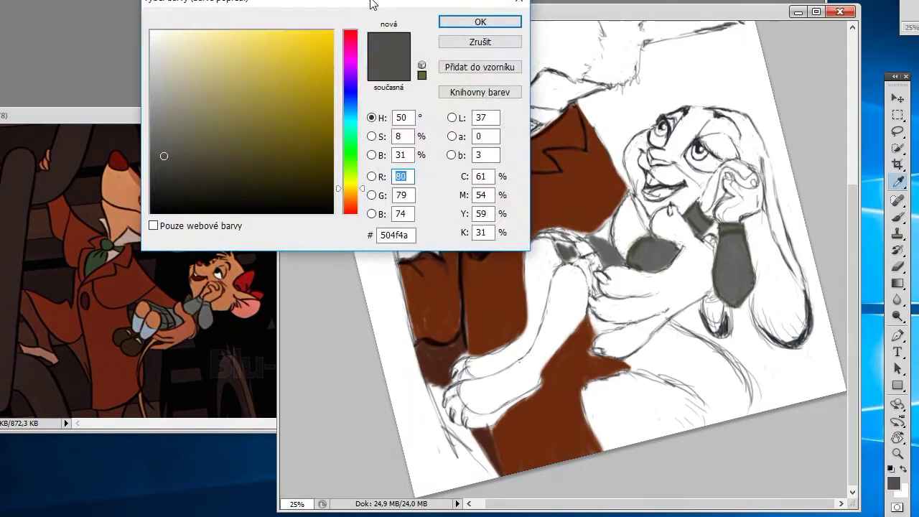
mouse_move(416, 7)
mouse_down()
mouse_move(492, 294)
mouse_move(479, 276)
mouse_up()
drag(428, 463, 428, 393)
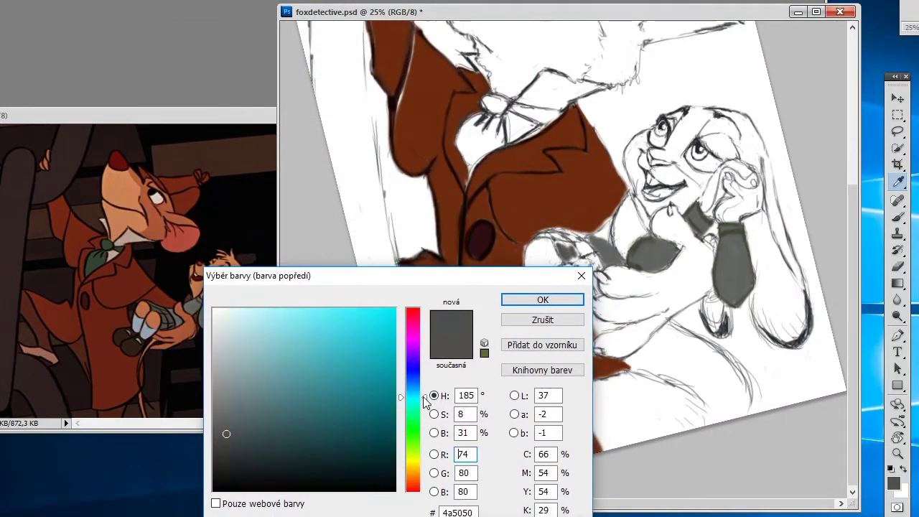
drag(317, 387, 261, 389)
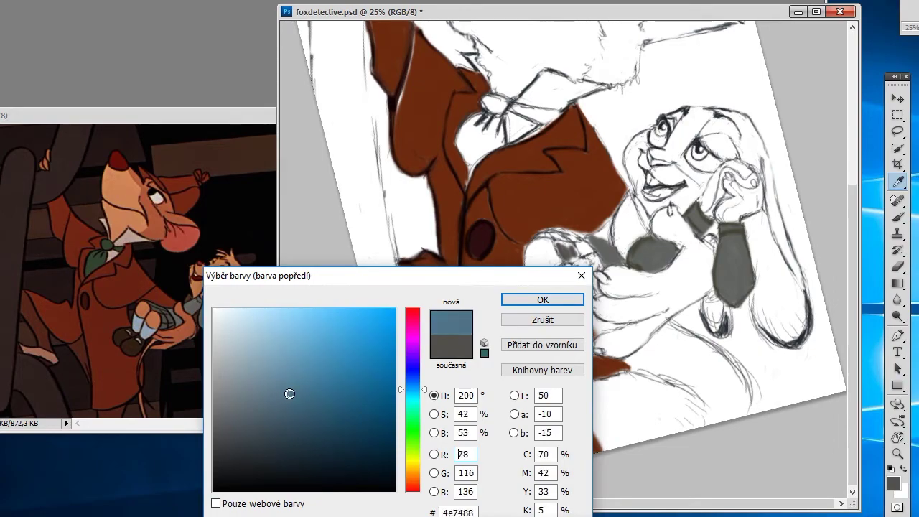
click(543, 300)
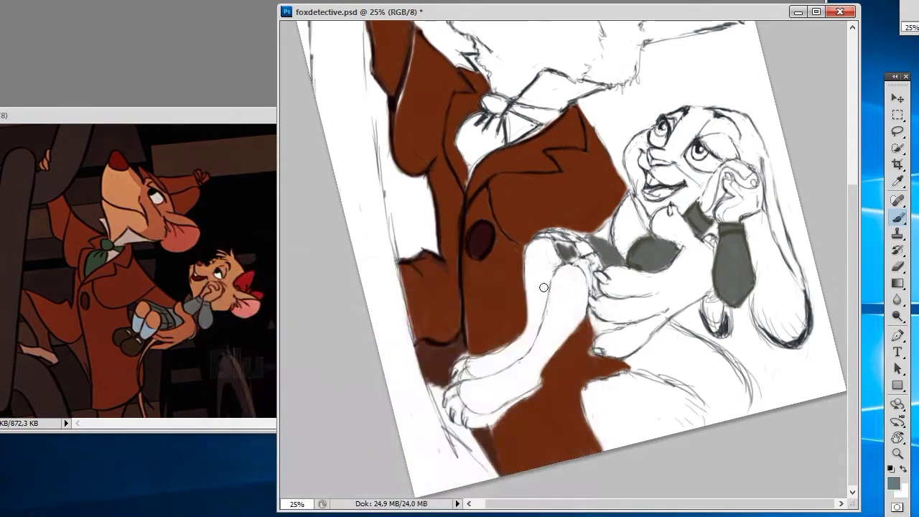
mouse_move(731, 265)
mouse_down()
mouse_move(728, 293)
mouse_move(740, 252)
mouse_move(699, 224)
mouse_up()
mouse_move(646, 261)
mouse_down()
mouse_move(646, 248)
mouse_move(647, 259)
mouse_up()
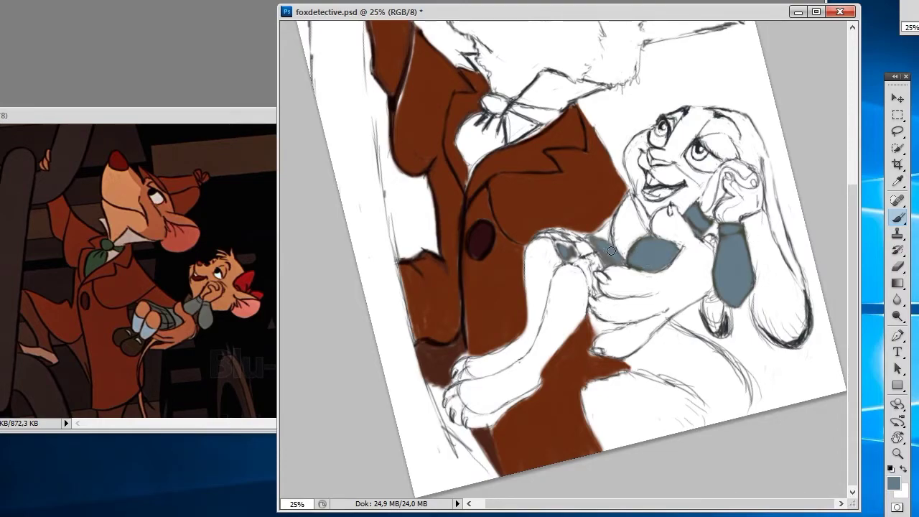
Adjust to a paler, slightly darker blue-grey and paint the bunny's trousers.
click(893, 483)
mouse_move(266, 390)
mouse_down()
mouse_move(271, 421)
mouse_move(268, 408)
mouse_up()
click(415, 383)
drag(415, 382, 427, 394)
click(252, 383)
mouse_move(252, 384)
mouse_down()
mouse_move(252, 401)
mouse_move(265, 410)
mouse_up()
drag(422, 387, 426, 382)
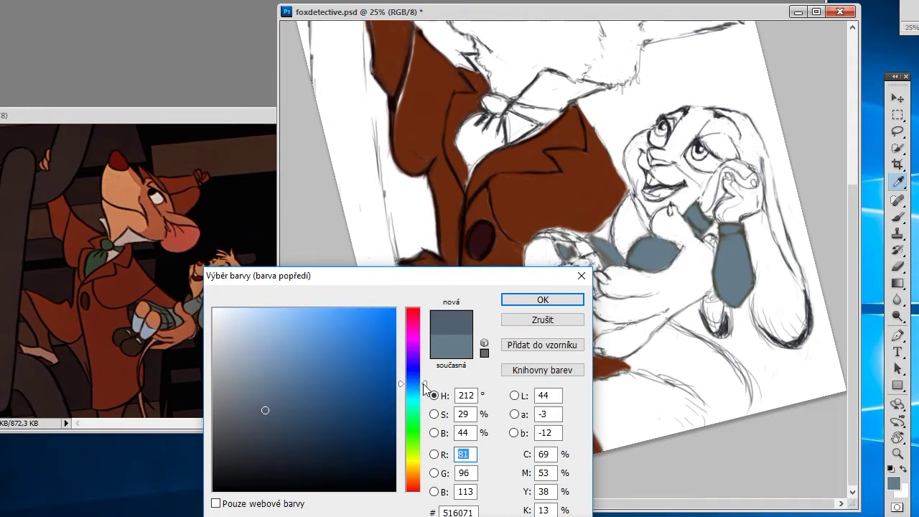
key(Return)
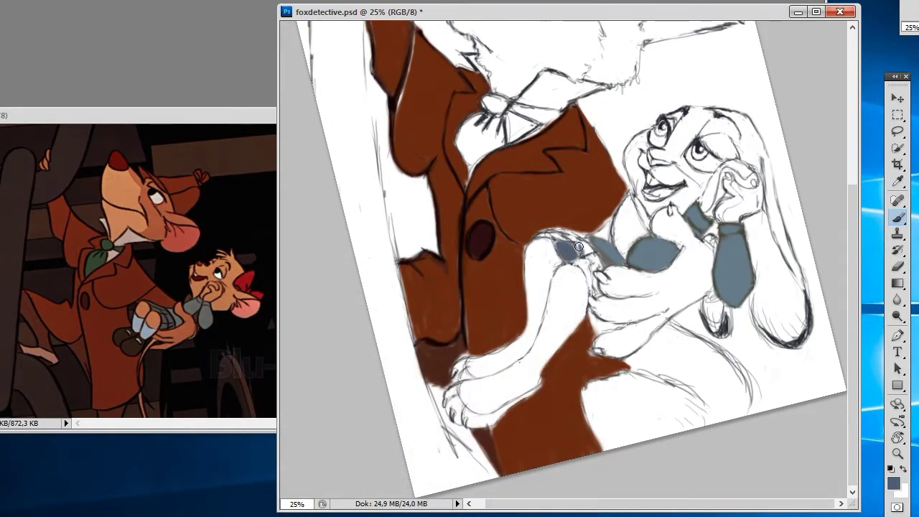
mouse_move(579, 248)
mouse_down()
mouse_move(603, 266)
mouse_move(607, 259)
mouse_move(564, 237)
mouse_move(544, 237)
mouse_move(591, 291)
mouse_move(601, 265)
mouse_move(549, 231)
mouse_move(586, 237)
mouse_up()
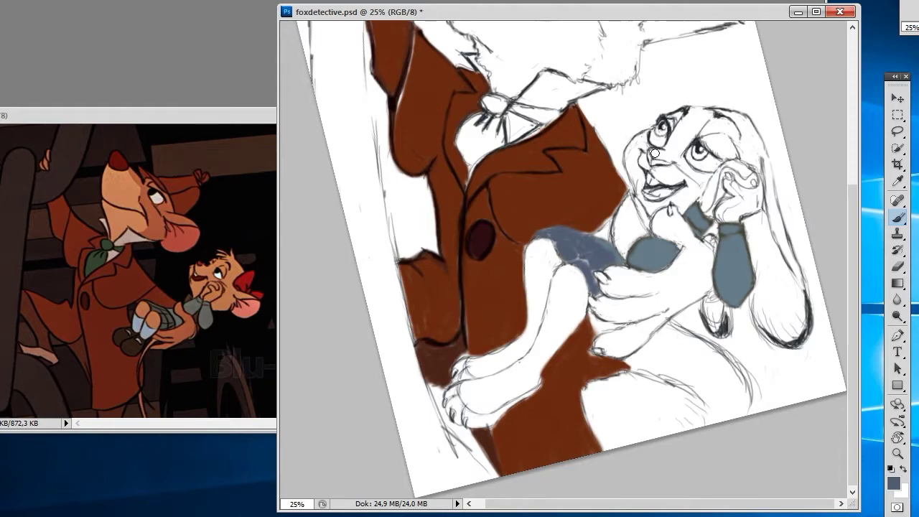
Check the reference image, then return to the fox painting.
click(194, 117)
scroll(165, 302, up, 3)
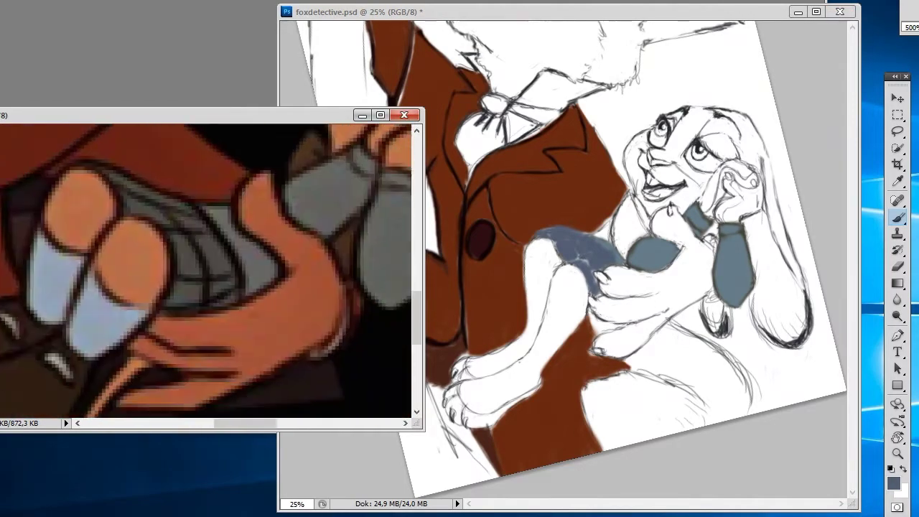
scroll(165, 302, up, 2)
scroll(166, 301, up, 2)
scroll(209, 273, down, 7)
click(776, 12)
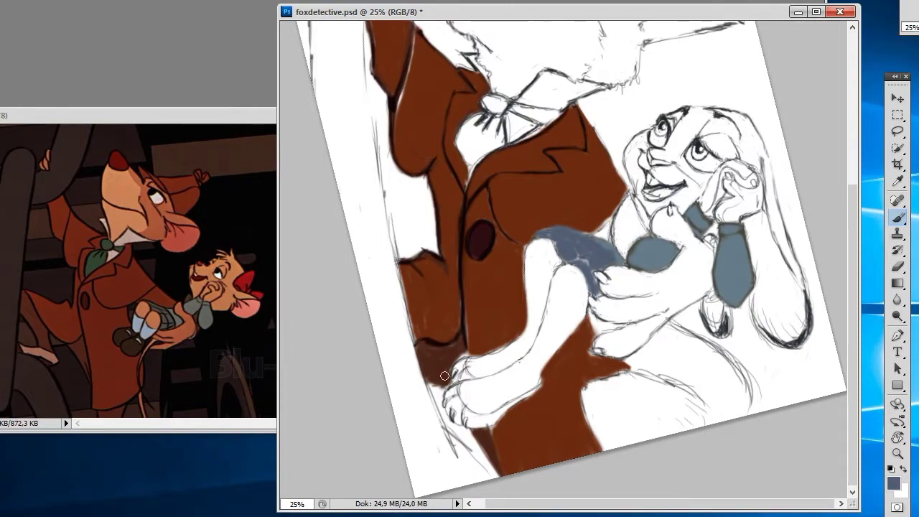
With near-black blue (1c1f24), darken the trousers and add dark checked stripes.
click(893, 483)
click(247, 472)
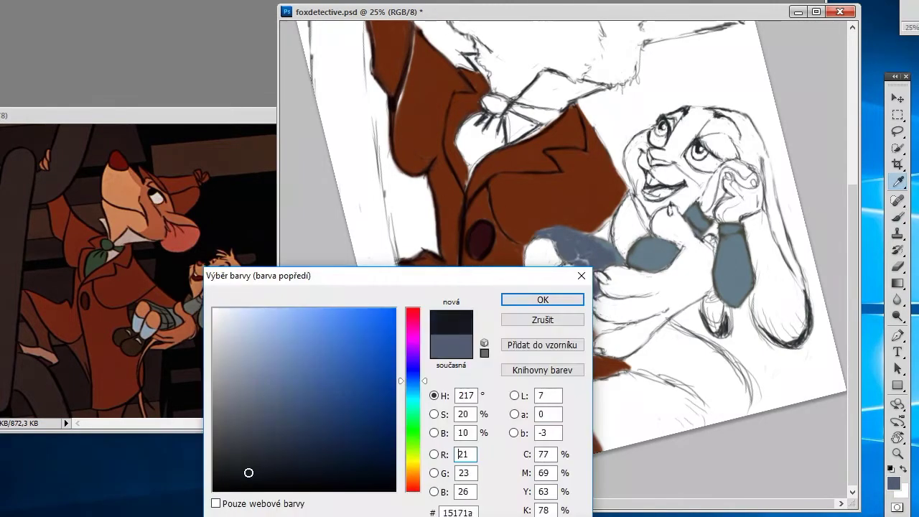
click(564, 299)
mouse_move(579, 275)
mouse_down()
mouse_move(574, 233)
mouse_move(612, 265)
mouse_move(596, 280)
mouse_move(579, 253)
mouse_up()
drag(545, 222, 576, 274)
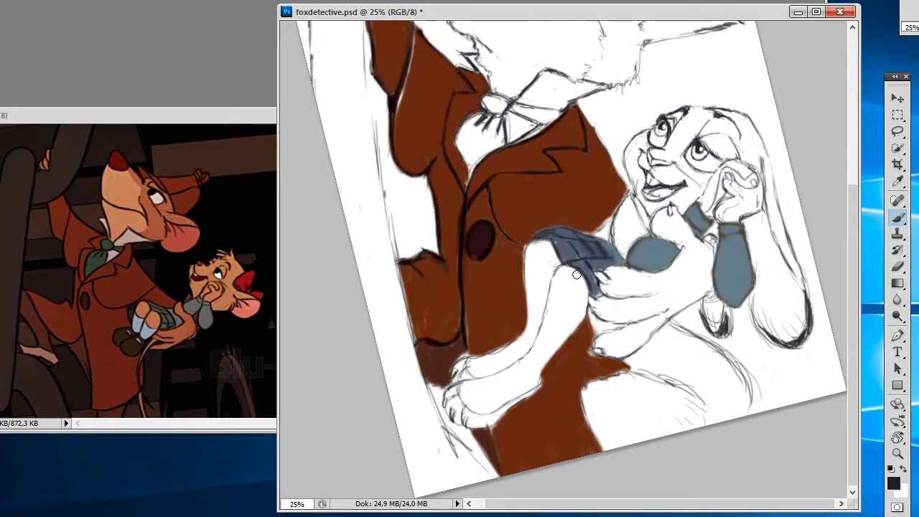
drag(589, 234, 612, 256)
drag(557, 228, 543, 233)
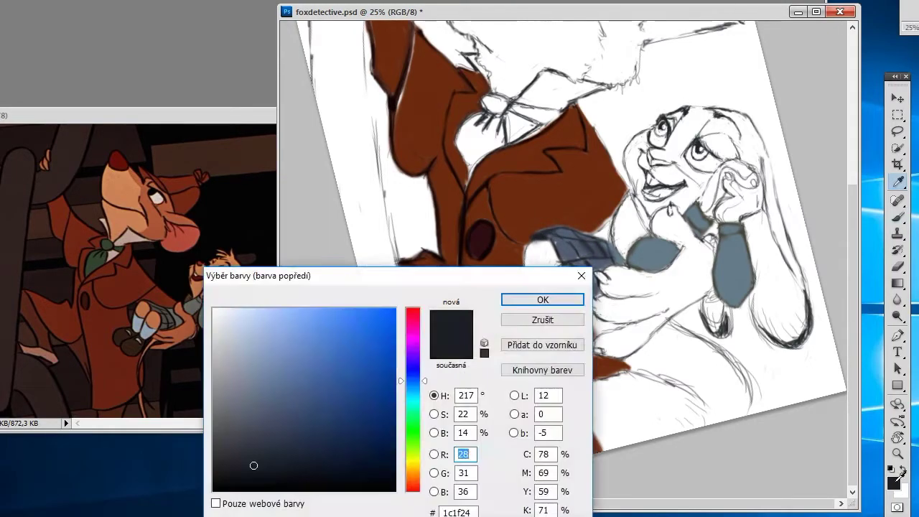
Pick a lighter coat brown and brush it across the coat, its edge beside the bunny, and collar.
click(567, 294)
click(894, 484)
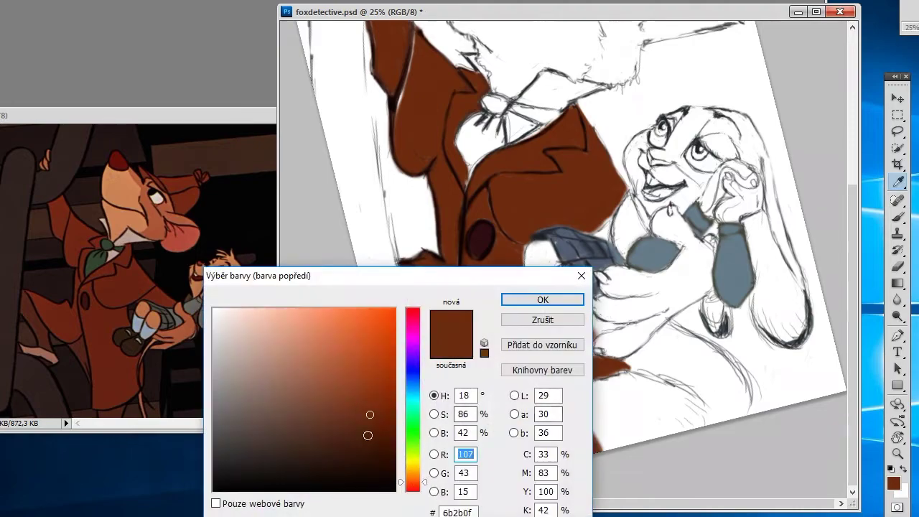
click(355, 396)
click(550, 297)
key(b)
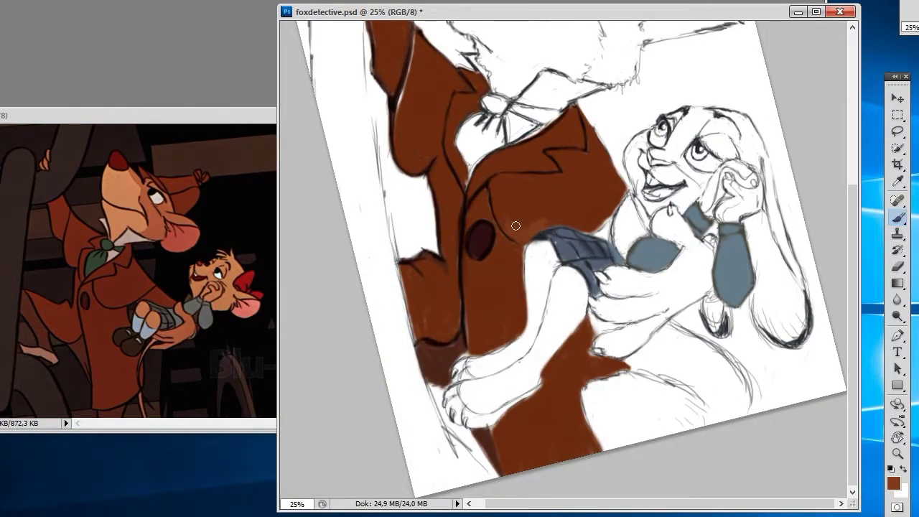
mouse_move(513, 223)
mouse_down()
mouse_move(568, 208)
mouse_move(579, 223)
mouse_up()
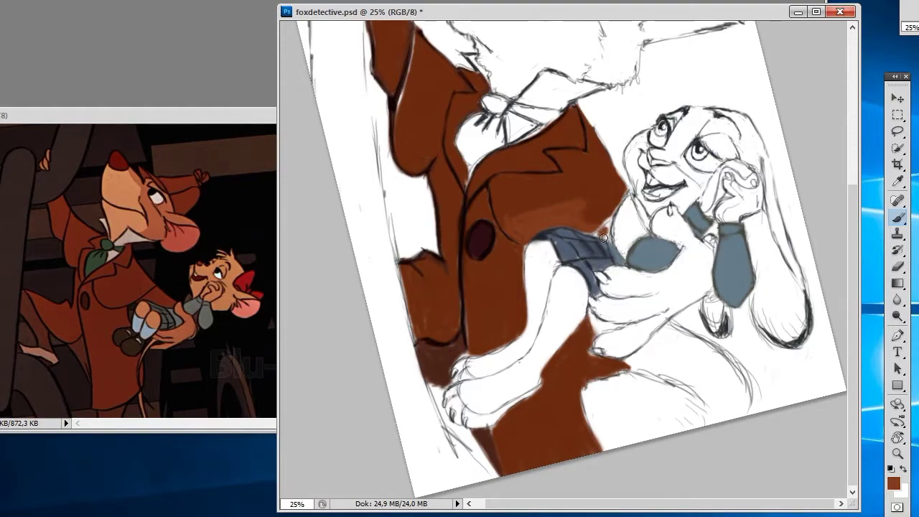
mouse_move(608, 240)
mouse_down()
mouse_move(611, 197)
mouse_move(591, 191)
mouse_move(609, 142)
mouse_up()
drag(574, 154, 553, 194)
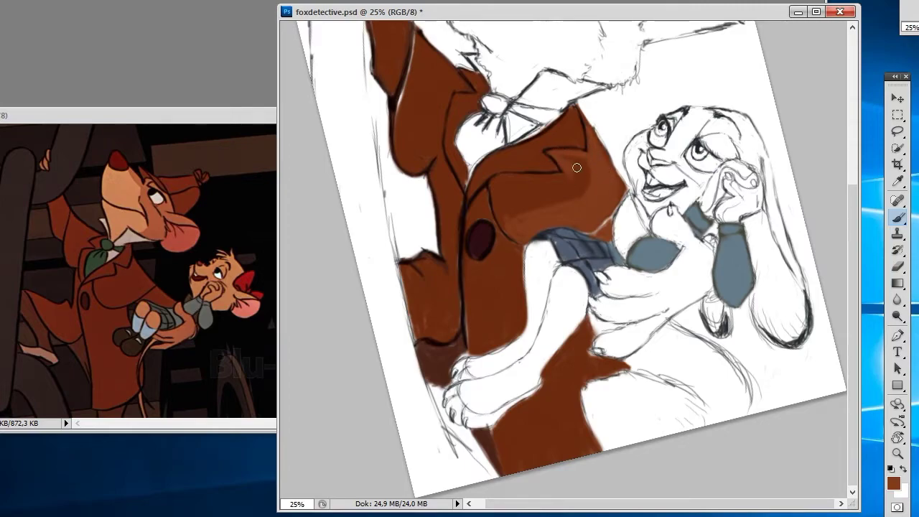
mouse_move(498, 211)
mouse_down()
mouse_move(537, 205)
mouse_move(513, 208)
mouse_move(551, 186)
mouse_up()
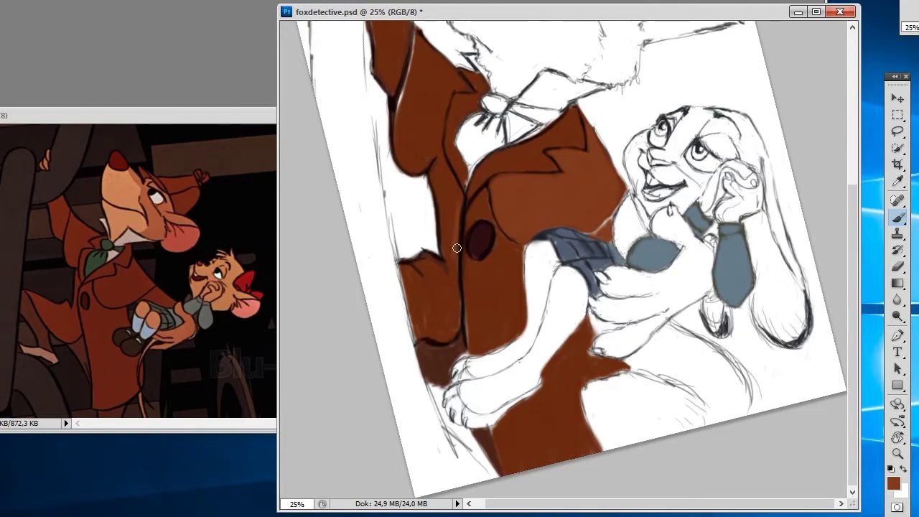
Shade the jacket near the collar and lighten the coat below and left of the button.
drag(466, 243, 463, 247)
key(ctrl+z)
key(ctrl+z)
drag(467, 194, 506, 154)
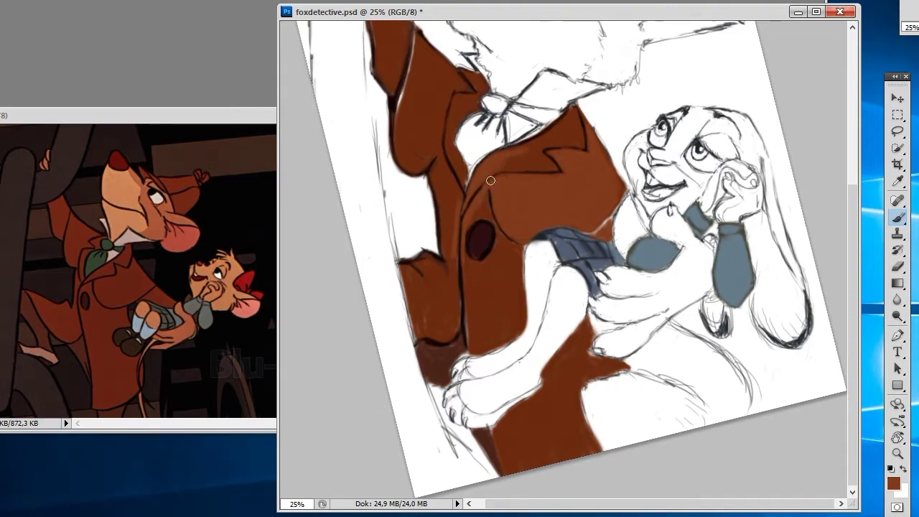
mouse_move(485, 191)
mouse_down()
mouse_move(492, 230)
mouse_move(515, 258)
mouse_move(463, 256)
mouse_move(469, 335)
mouse_move(520, 332)
mouse_move(522, 296)
mouse_move(493, 308)
mouse_up()
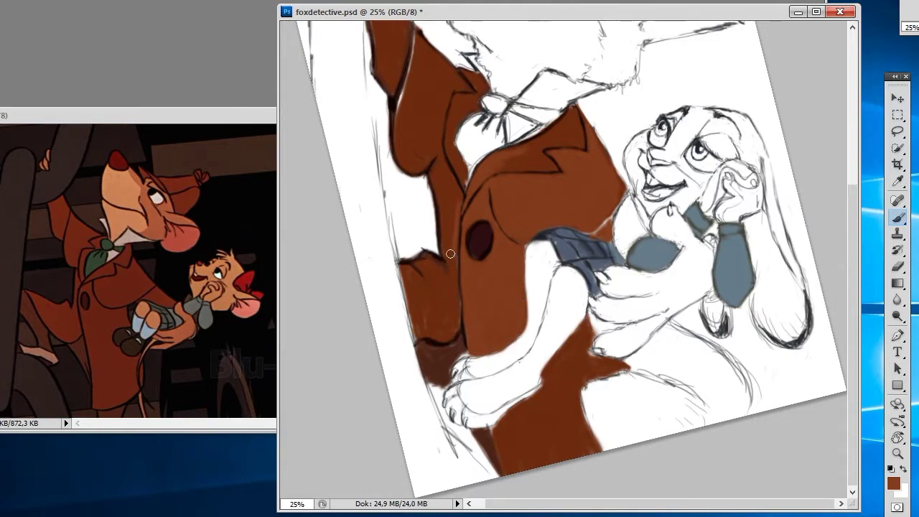
drag(450, 253, 449, 306)
mouse_move(431, 266)
mouse_down()
mouse_move(455, 315)
mouse_move(418, 315)
mouse_up()
Lighten the coat along the lapel, near the ear, at its left edge and by the collar.
mouse_move(449, 256)
mouse_down()
mouse_move(464, 181)
mouse_move(453, 134)
mouse_up()
mouse_move(462, 99)
mouse_down()
mouse_move(480, 81)
mouse_move(466, 101)
mouse_up()
mouse_move(436, 57)
mouse_down()
mouse_move(418, 127)
mouse_move(443, 95)
mouse_up()
drag(464, 182, 445, 193)
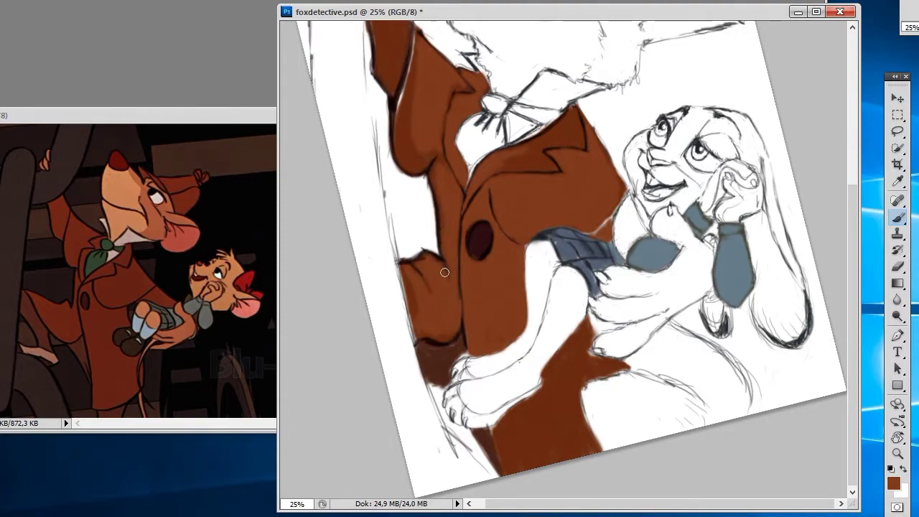
mouse_move(496, 165)
mouse_down()
mouse_move(521, 167)
mouse_move(530, 148)
mouse_move(569, 126)
mouse_move(578, 141)
mouse_up()
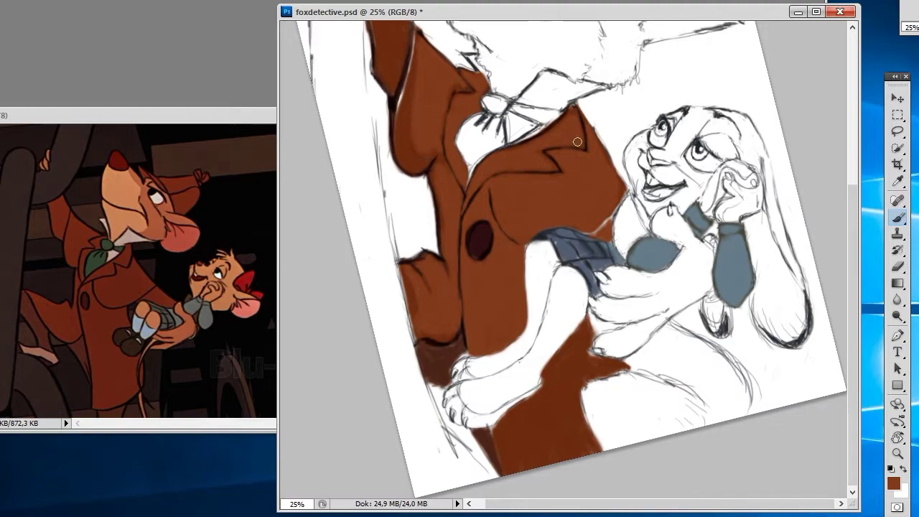
Smooth the fox's brown sleeve edge and repaint the hat's shading and bow.
scroll(461, 75, up, 1)
scroll(431, 201, up, 4)
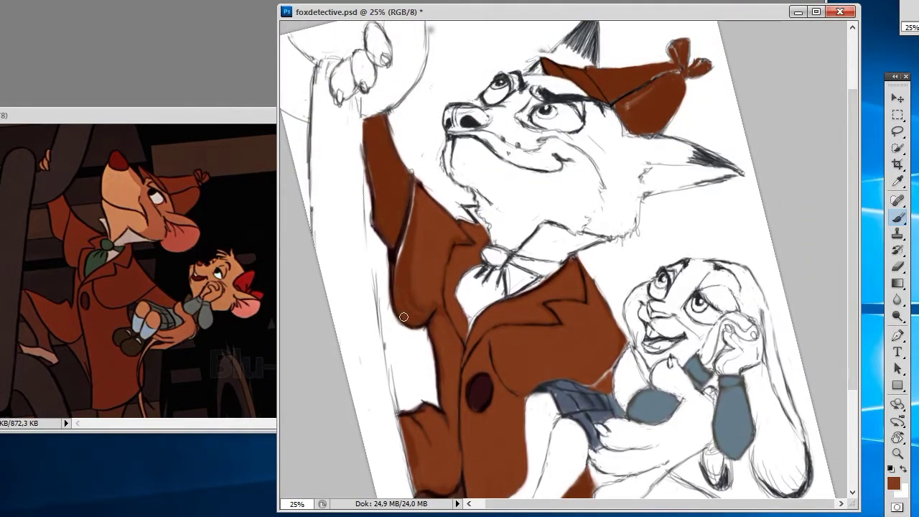
mouse_move(356, 163)
mouse_down()
mouse_move(406, 180)
mouse_move(406, 230)
mouse_move(377, 122)
mouse_move(399, 225)
mouse_up()
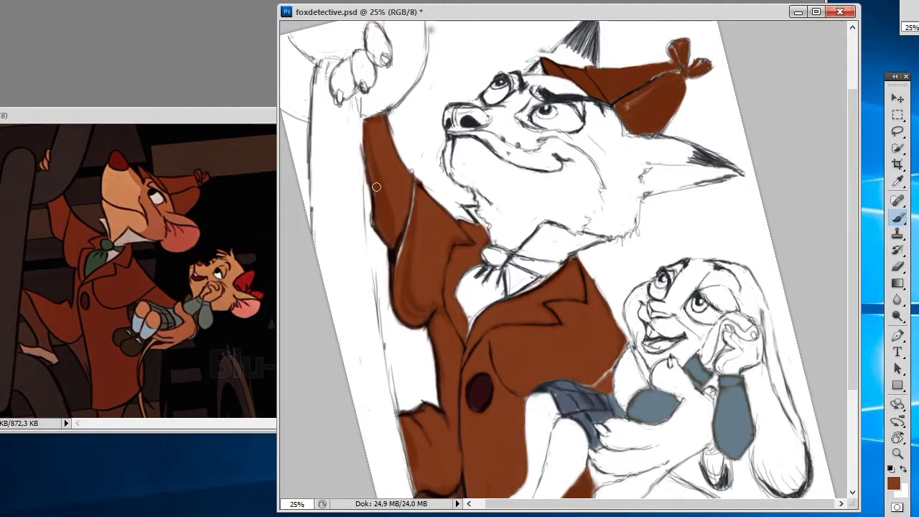
mouse_move(636, 104)
mouse_down()
mouse_move(658, 89)
mouse_move(629, 125)
mouse_move(675, 97)
mouse_move(642, 123)
mouse_move(650, 130)
mouse_up()
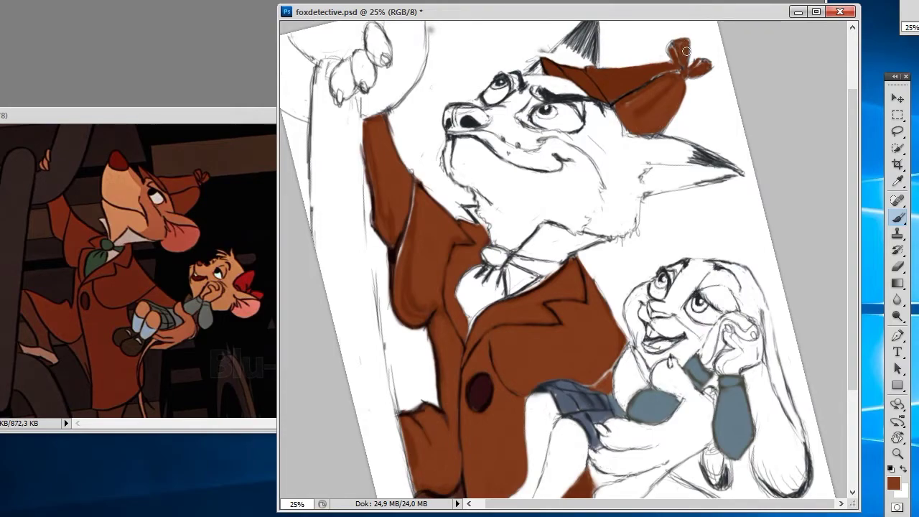
drag(686, 51, 701, 75)
mouse_move(647, 66)
mouse_down()
mouse_move(661, 83)
mouse_move(619, 88)
mouse_up()
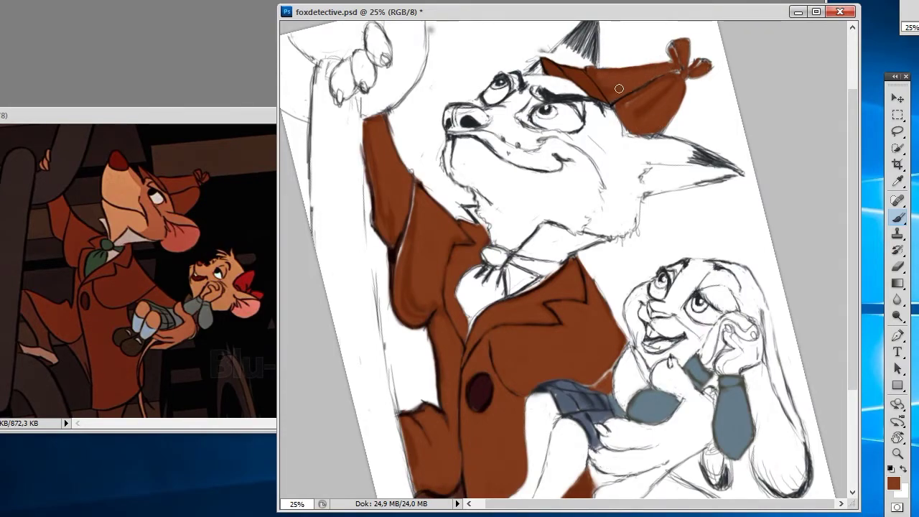
Clean up the hat's left tip, fill the brown coat below the bunny's leg, and save.
key(ctrl+plus)
key(ctrl+plus)
key(ctrl+plus)
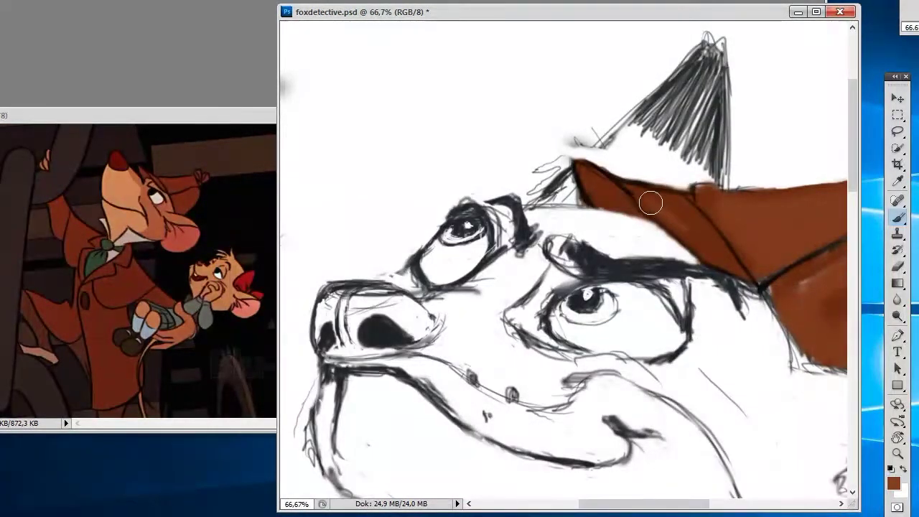
mouse_move(650, 203)
mouse_down()
mouse_move(611, 207)
mouse_move(606, 177)
mouse_move(579, 175)
mouse_move(583, 188)
mouse_up()
key(ctrl+minus)
key(ctrl+minus)
key(ctrl+minus)
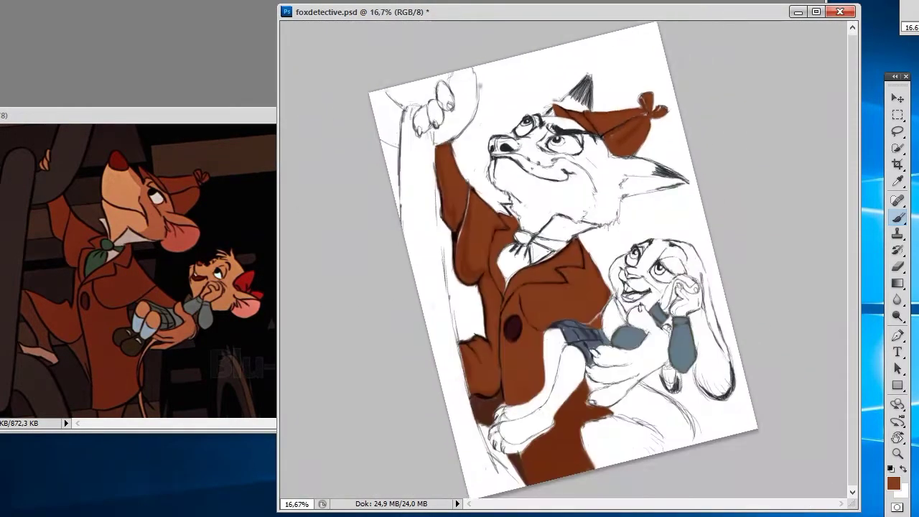
key(ctrl+plus)
scroll(561, 355, down, 5)
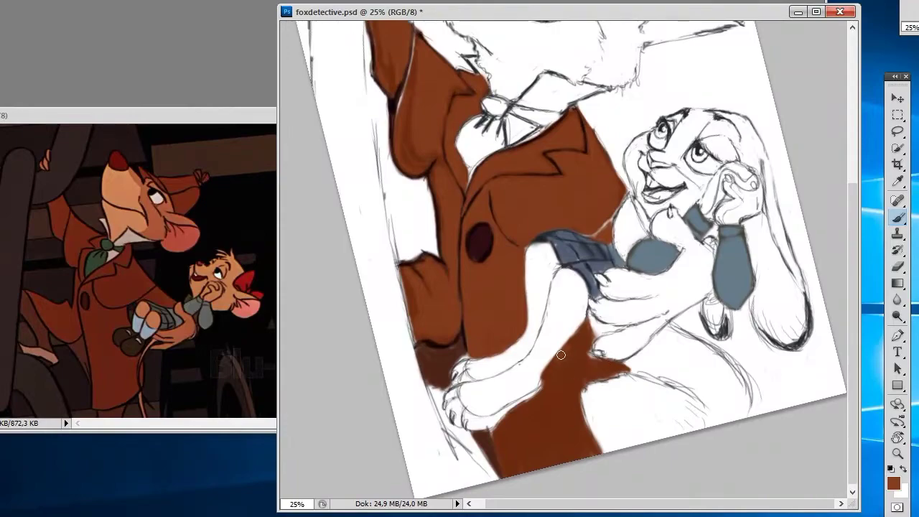
mouse_move(561, 355)
mouse_down()
mouse_move(544, 433)
mouse_move(568, 460)
mouse_move(530, 451)
mouse_move(507, 459)
mouse_move(516, 412)
mouse_move(556, 429)
mouse_up()
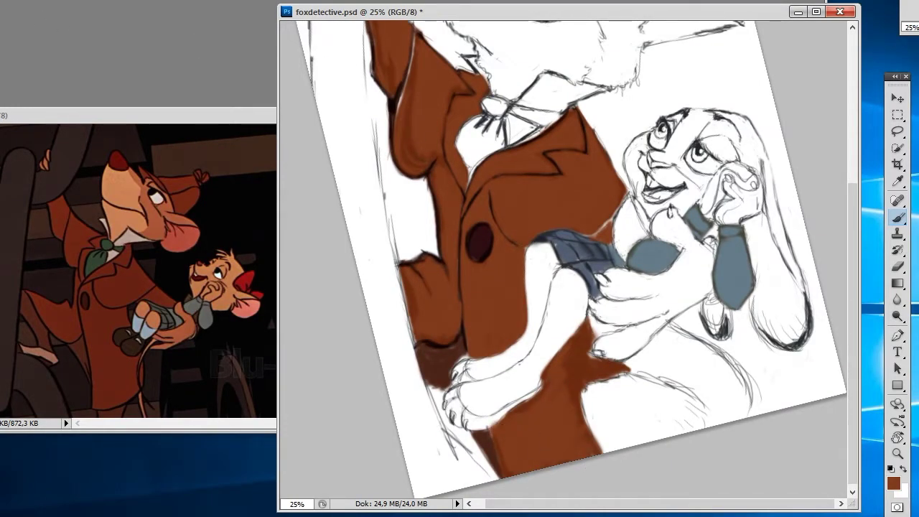
key(ctrl+s)
Sample a darker reference brown, adjust it to dark grey-brown, and paint the bunny's body.
key(i)
click(193, 293)
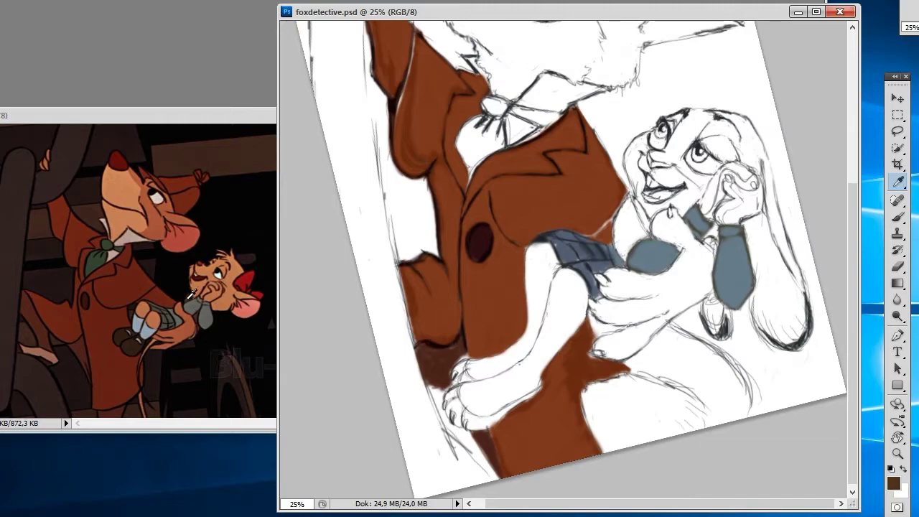
click(894, 483)
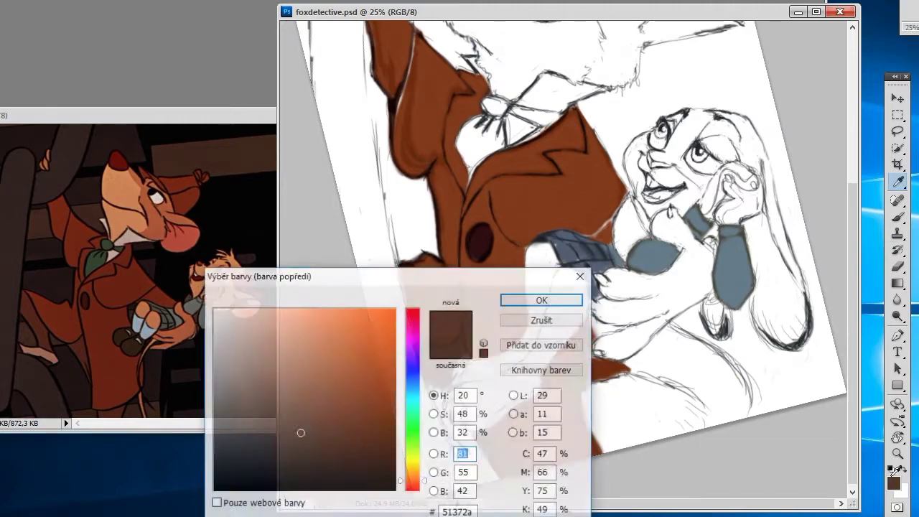
drag(331, 267, 354, 295)
drag(454, 507, 450, 492)
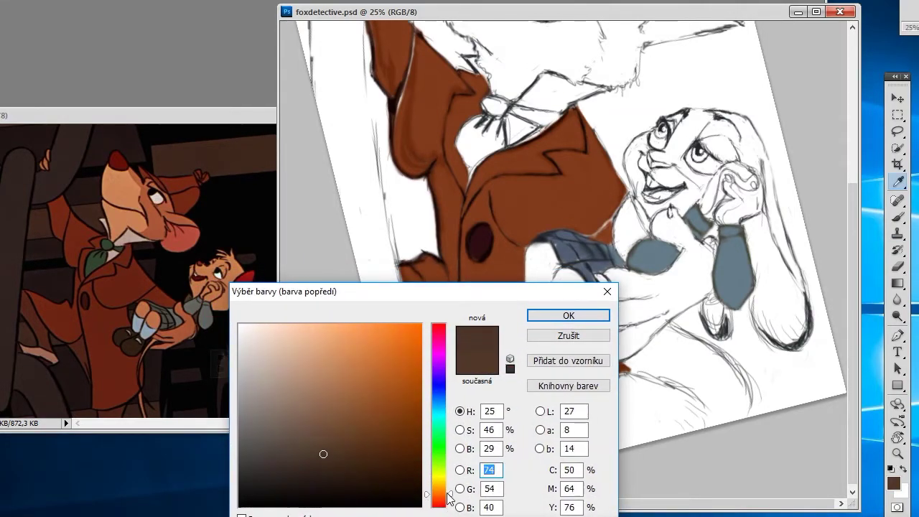
drag(321, 459, 304, 449)
click(548, 316)
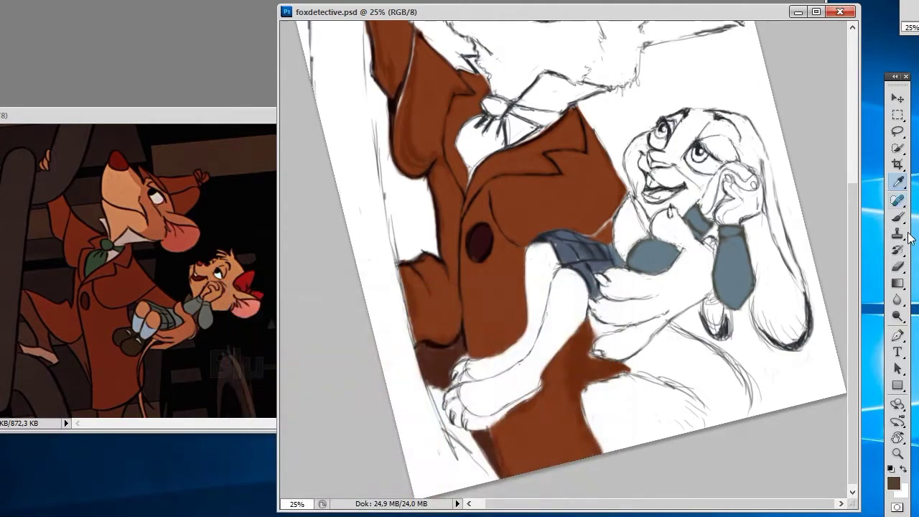
key(b)
mouse_move(632, 205)
mouse_down()
mouse_move(616, 245)
mouse_move(625, 250)
mouse_move(643, 230)
mouse_move(659, 250)
mouse_up()
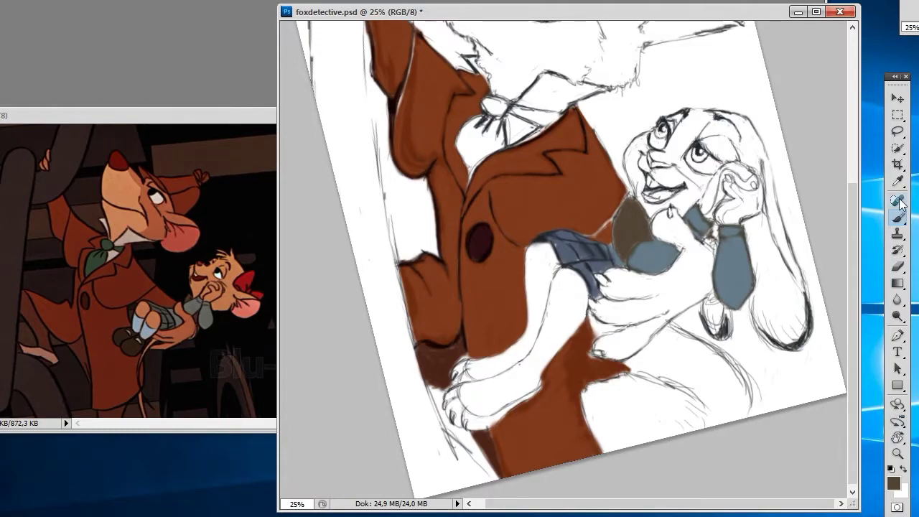
Sample the reference bow's red and paint a bow with a filled right lobe on the bunny's ear.
alt+click(610, 184)
key(i)
click(252, 277)
key(b)
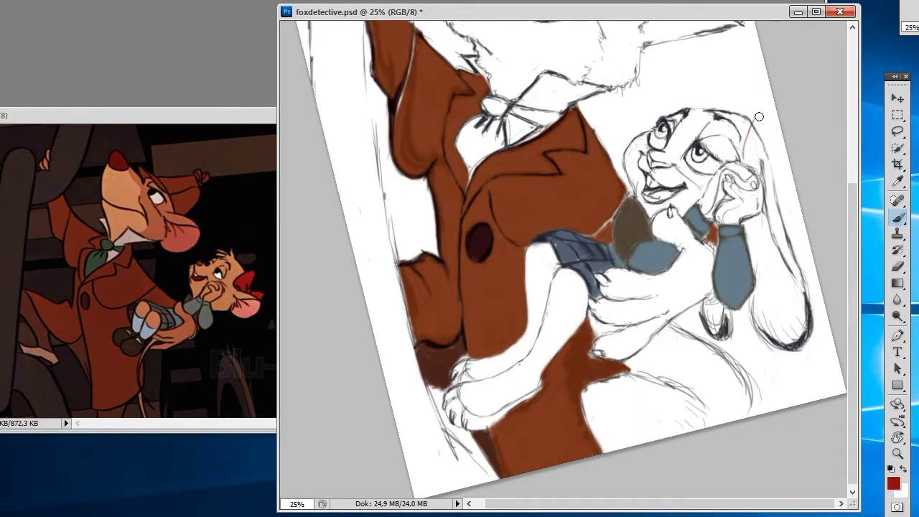
mouse_move(764, 169)
mouse_down()
mouse_move(770, 147)
mouse_move(777, 156)
mouse_up()
drag(771, 137, 773, 173)
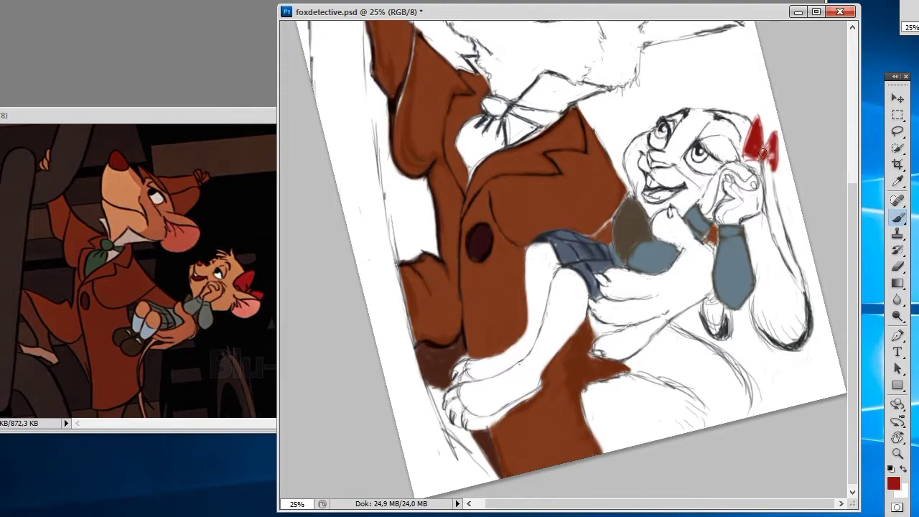
Darken the bow's right lobe with a deeper red.
click(894, 483)
click(401, 408)
click(597, 311)
drag(762, 158, 780, 152)
click(912, 441)
Step back one brush stroke in History and pick a deeper dark red.
click(747, 361)
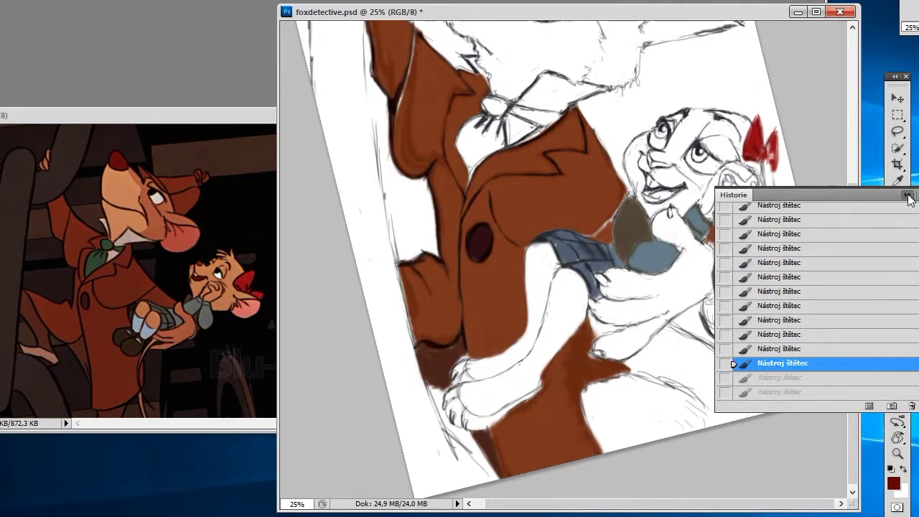
click(849, 191)
key(ctrl+plus)
click(893, 483)
click(390, 421)
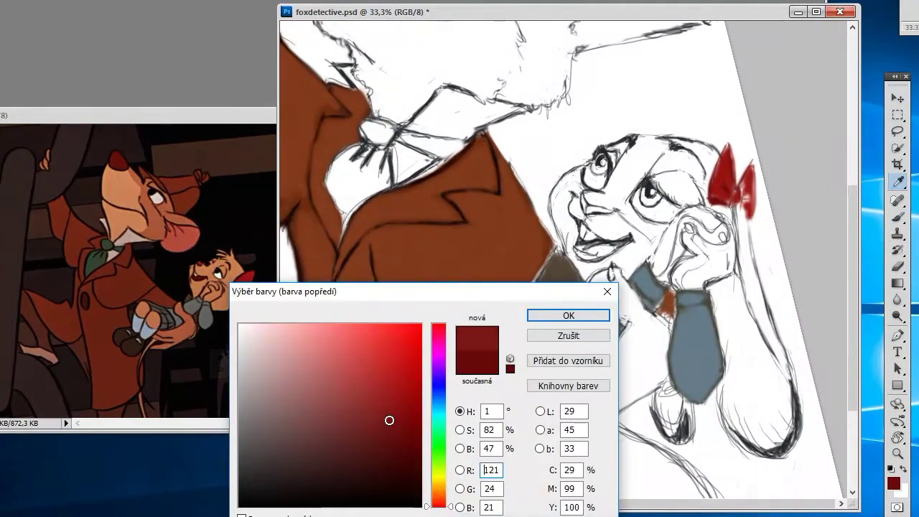
click(544, 314)
Repaint the bow in darker red with a different brush preset, undo the last stroke, and save foxdetective.psd.
click(28, 108)
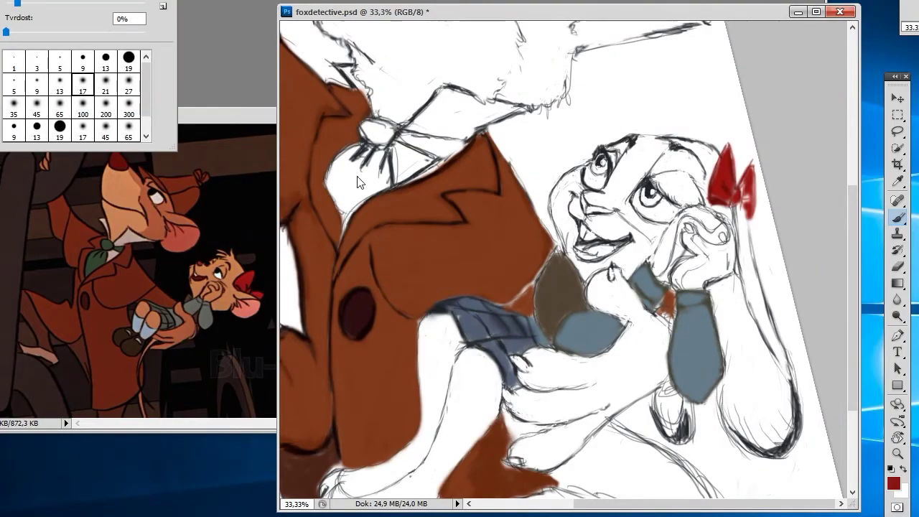
mouse_move(742, 187)
mouse_down()
mouse_move(749, 213)
mouse_move(730, 147)
mouse_move(753, 205)
mouse_up()
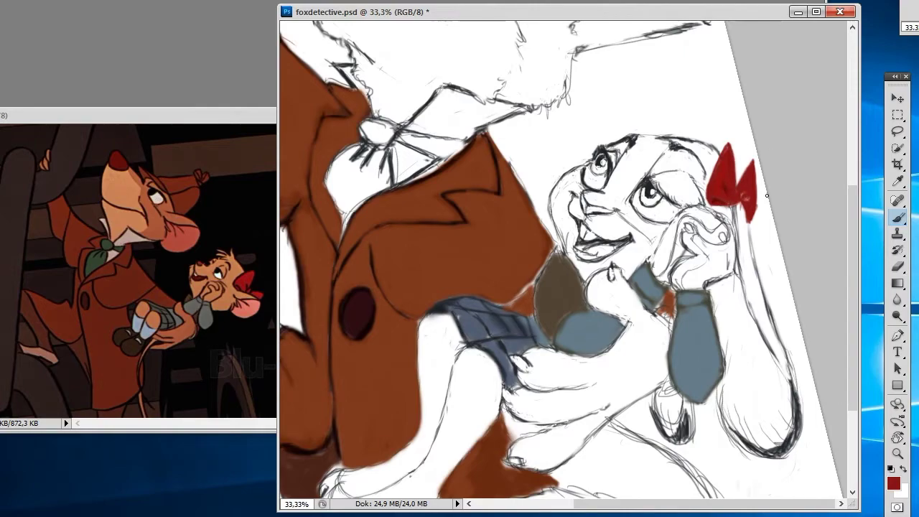
alt+click(744, 195)
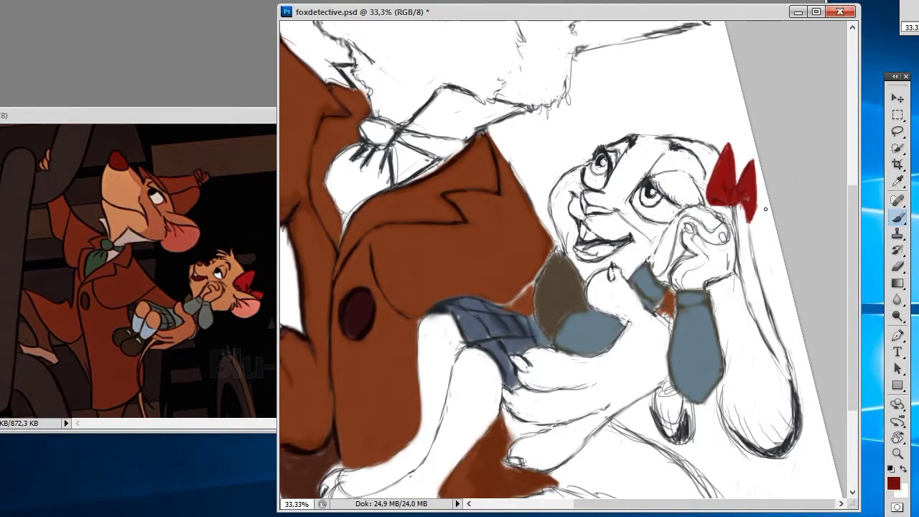
drag(757, 204, 756, 181)
key(ctrl+z)
key(ctrl+s)
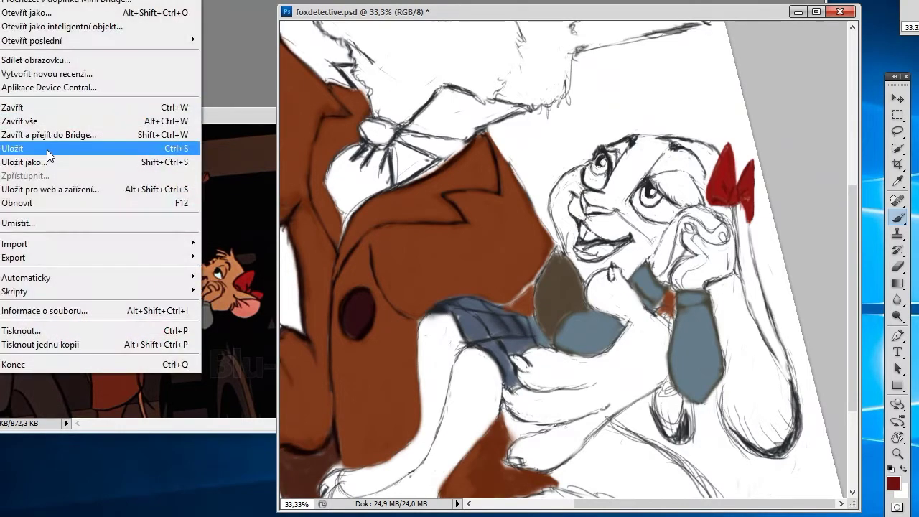
click(898, 181)
Sample the dark maroon and darken the coat button with it.
click(364, 299)
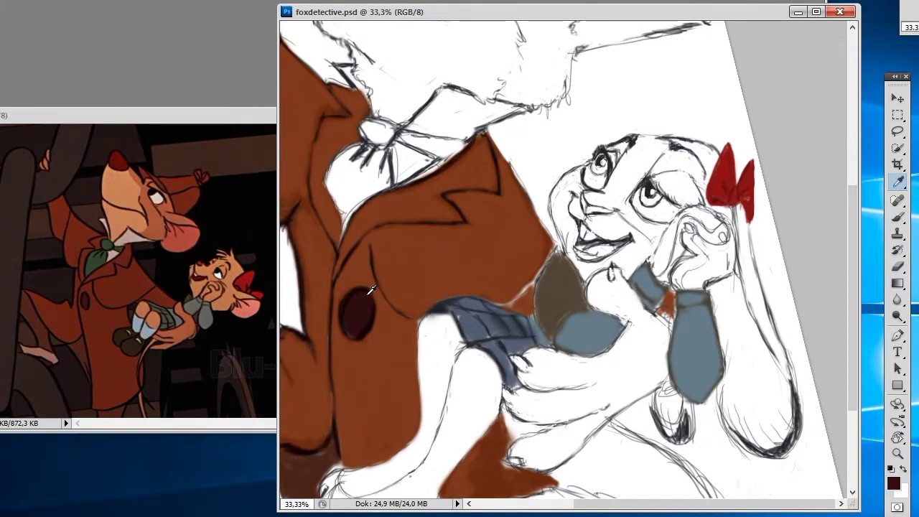
click(893, 482)
key(Return)
key(b)
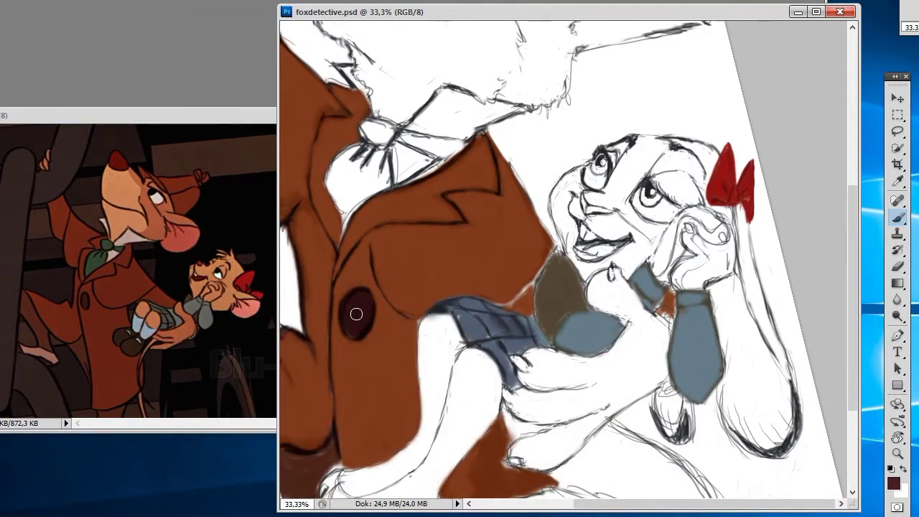
drag(348, 302, 355, 316)
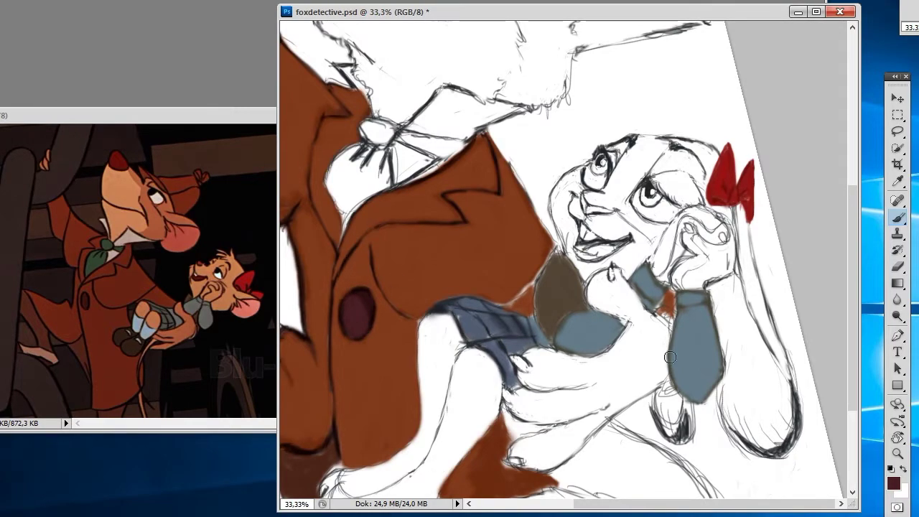
Darken the edge of the coat lapel with dark strokes.
key(i)
key(b)
drag(348, 258, 447, 225)
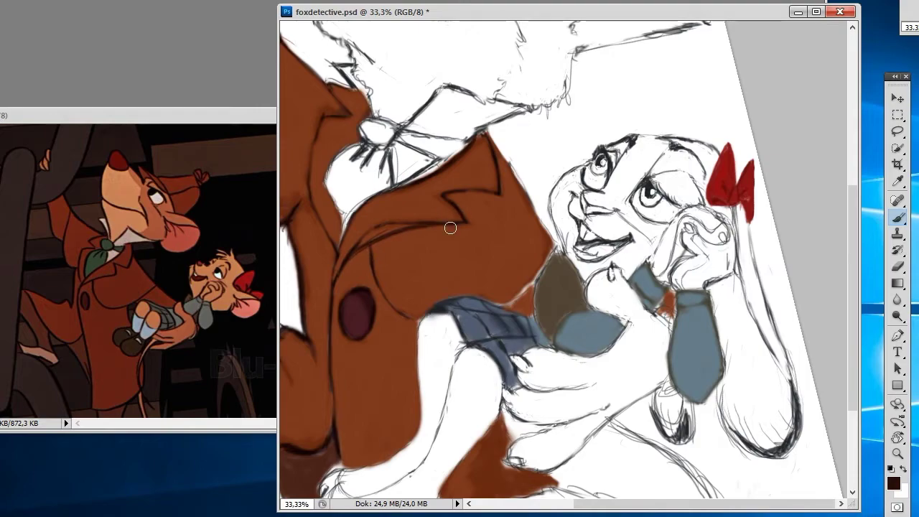
drag(338, 257, 439, 175)
drag(366, 215, 340, 253)
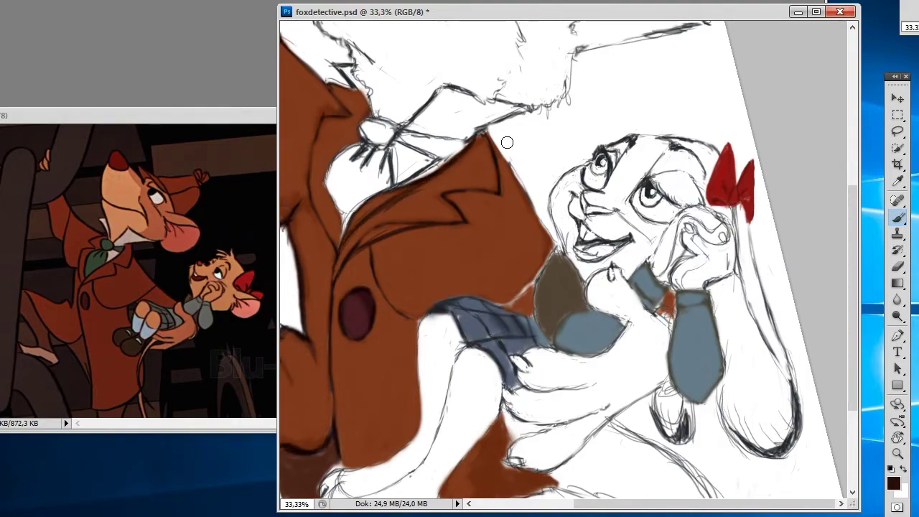
Repaint and clean up the coat's right and lower-right outline in brown.
drag(557, 243, 499, 307)
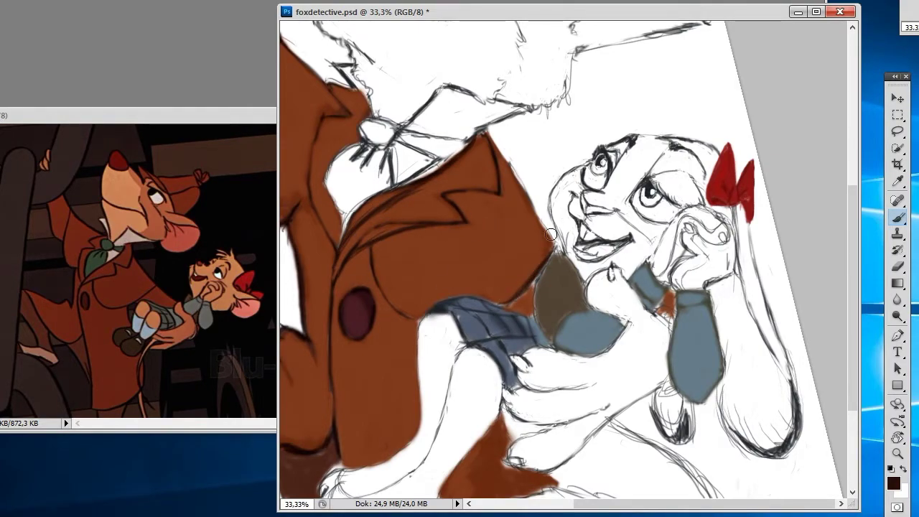
mouse_move(487, 132)
mouse_down()
mouse_move(553, 240)
mouse_move(562, 302)
mouse_up()
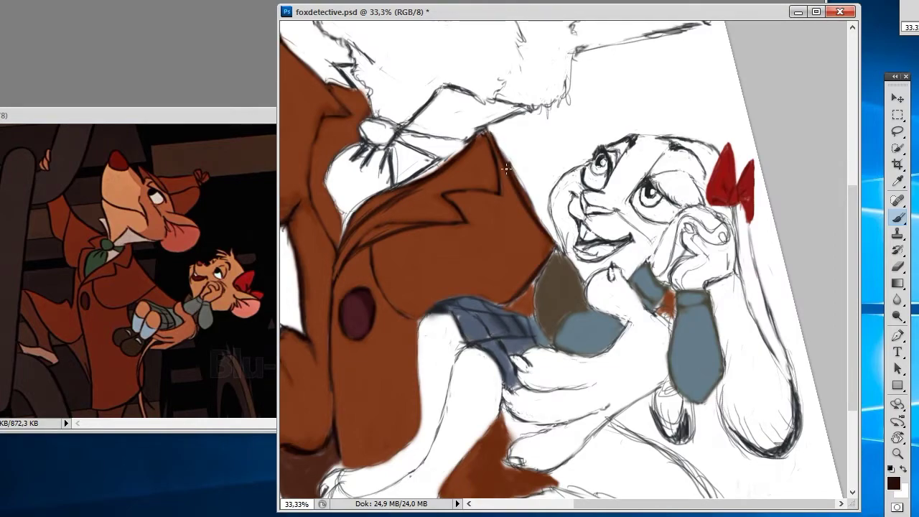
drag(503, 151, 543, 224)
mouse_move(510, 173)
mouse_down()
mouse_move(521, 190)
mouse_move(497, 141)
mouse_up()
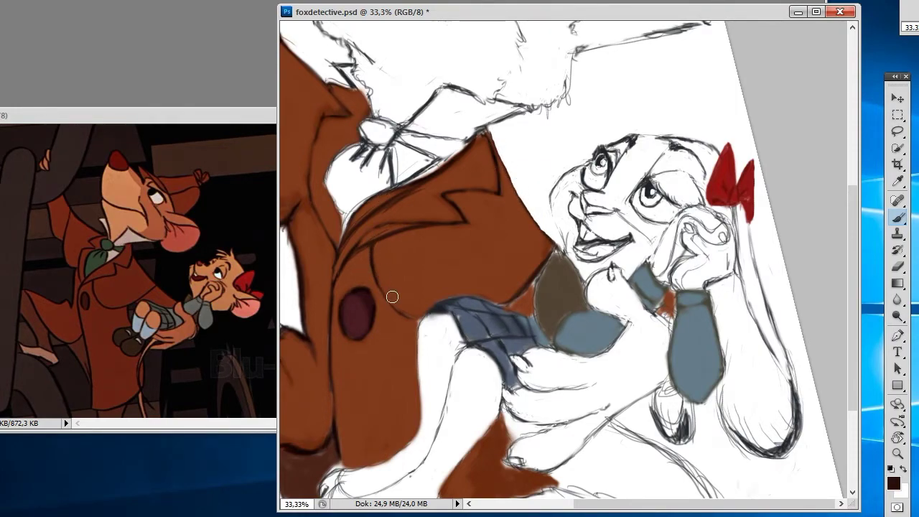
Shade the coat near the lapel and paint reddish brown over the upper lapel.
drag(373, 265, 420, 325)
drag(497, 308, 515, 296)
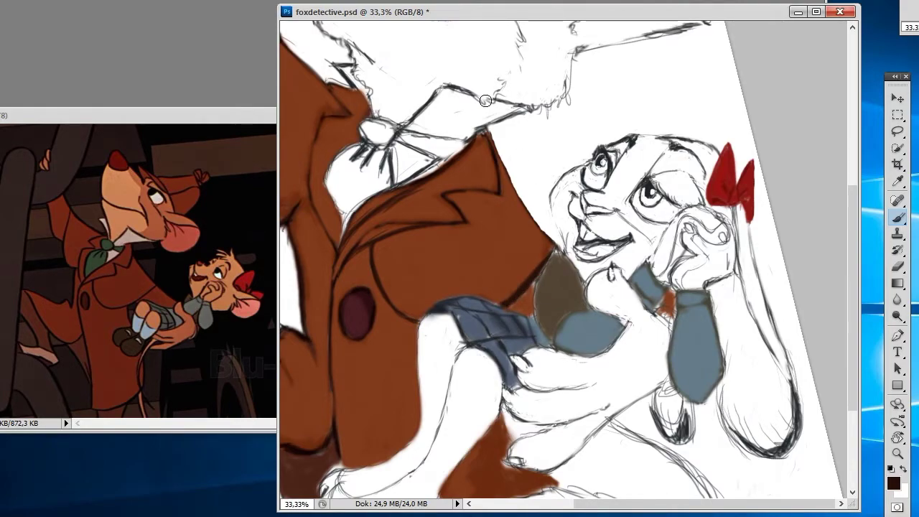
alt+click(535, 267)
mouse_move(421, 191)
mouse_down()
mouse_move(337, 262)
mouse_move(318, 443)
mouse_up()
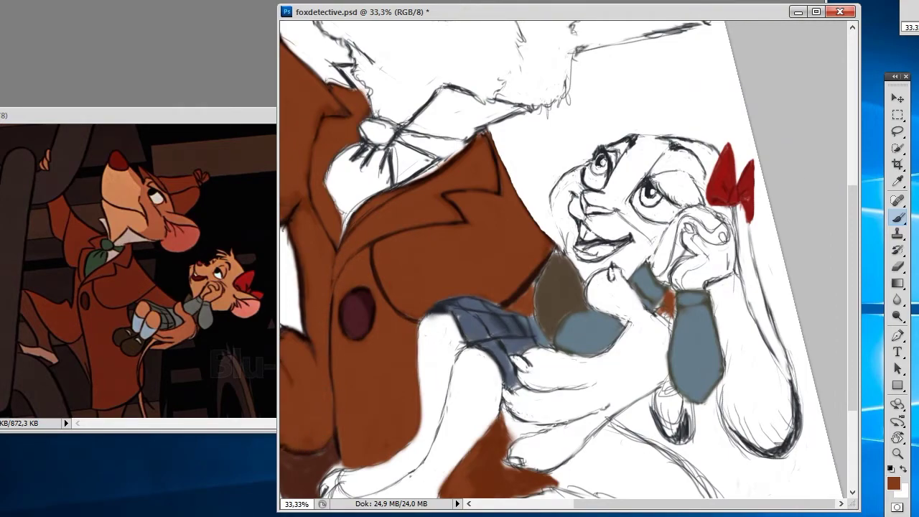
Switch to black and outline the coat's left edge and collar.
click(894, 483)
click(595, 314)
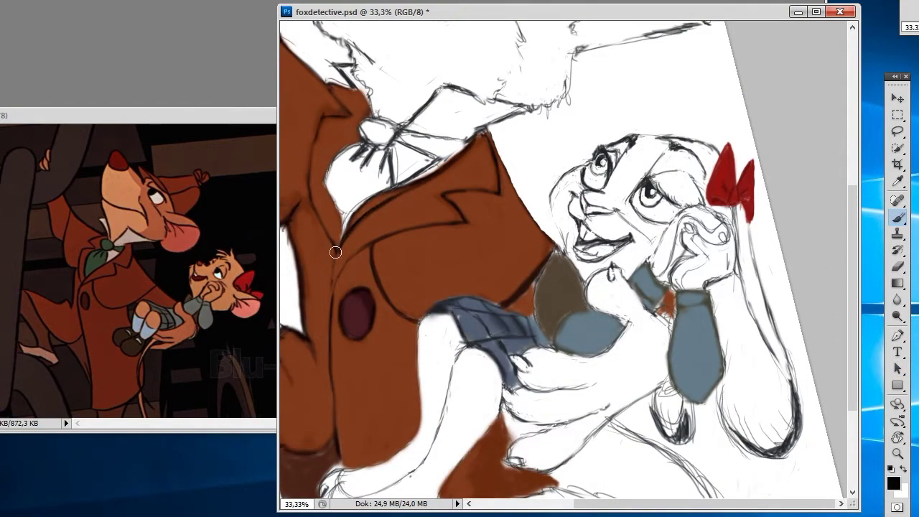
drag(335, 251, 329, 448)
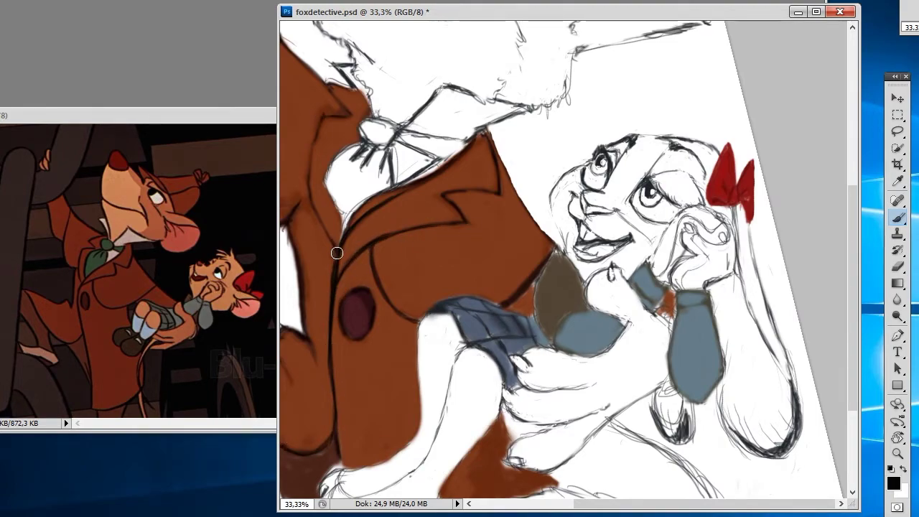
drag(318, 131, 355, 134)
drag(335, 96, 305, 144)
Cover stray collar lines with coat brown, sample a darker brown, and save.
alt+click(308, 188)
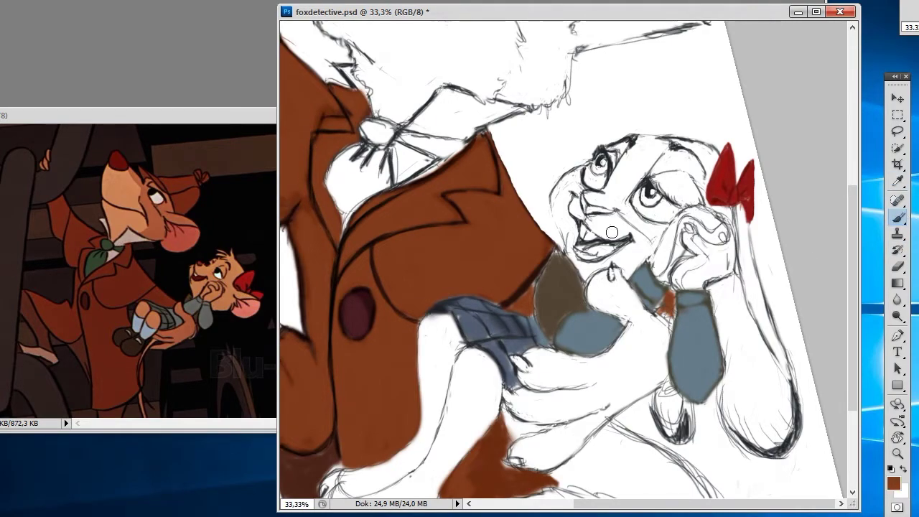
drag(334, 111, 349, 92)
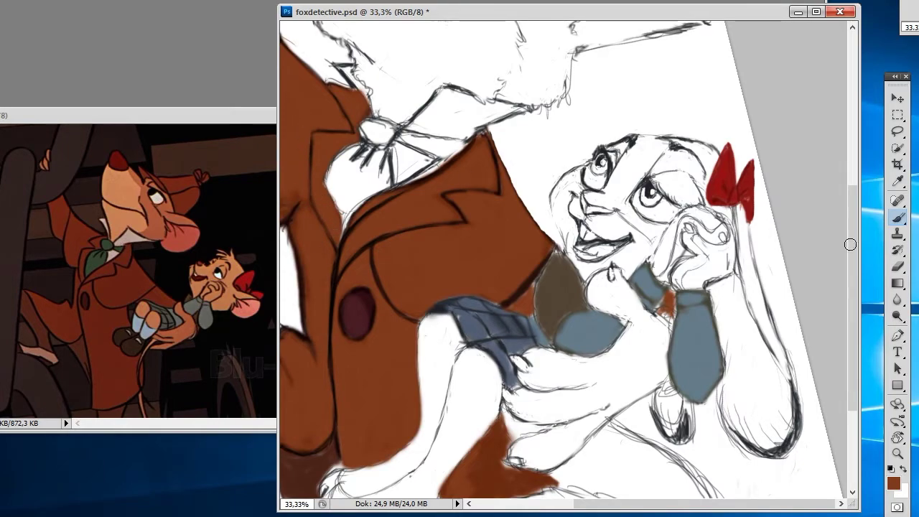
key(i)
click(490, 214)
key(b)
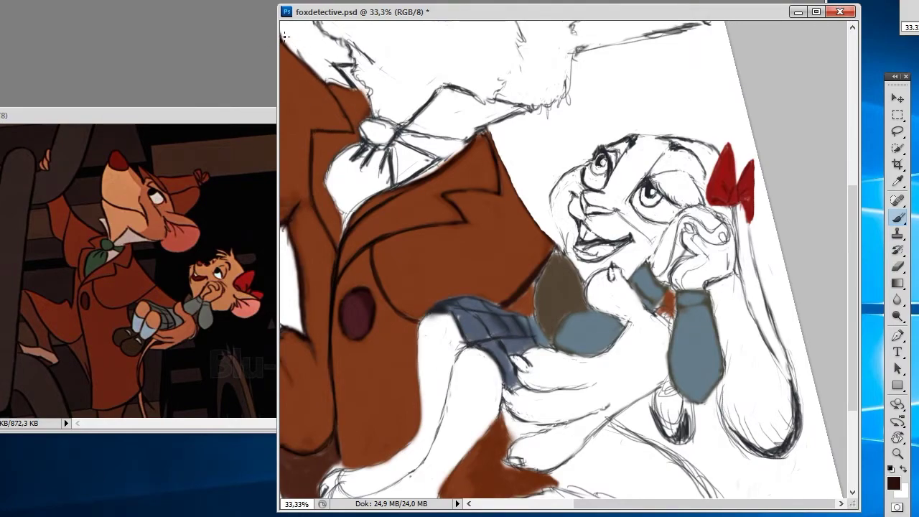
key(ctrl+s)
Touch up the grey patch, blue cuff and lower sleeve edge, then save.
drag(543, 281, 546, 337)
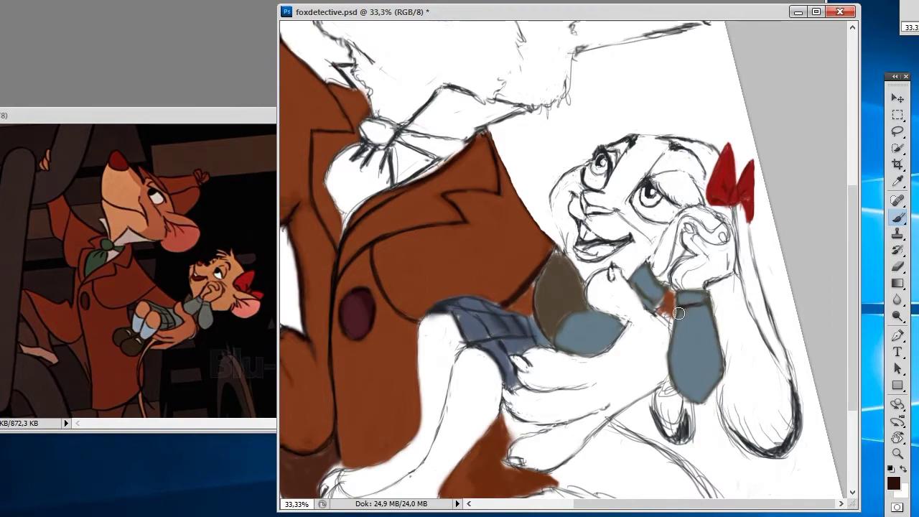
drag(671, 329, 673, 383)
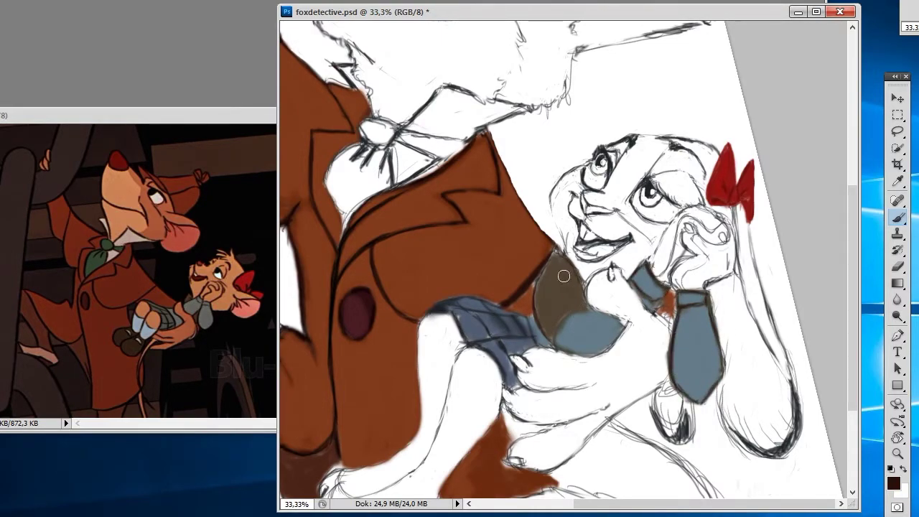
drag(563, 351, 610, 345)
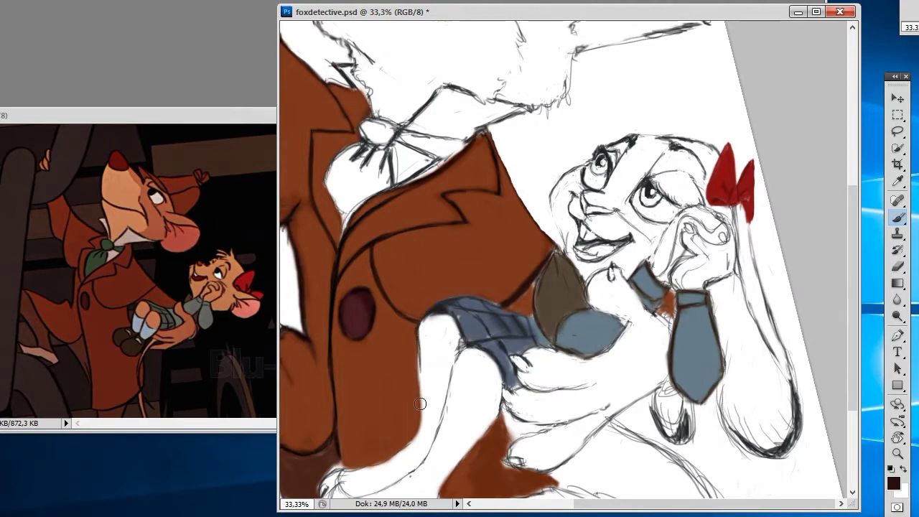
key(ctrl+s)
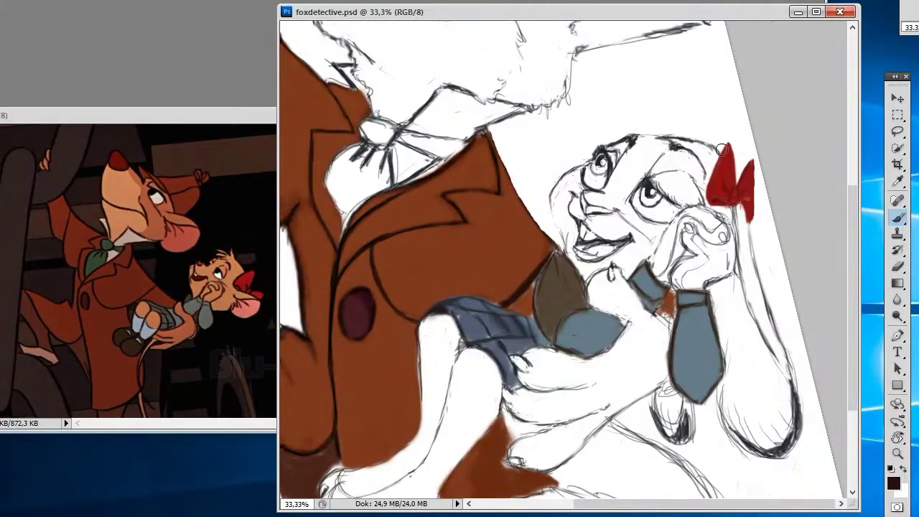
Repaint the bunny's red bow darker.
mouse_move(722, 150)
mouse_down()
mouse_move(725, 193)
mouse_move(738, 207)
mouse_up()
mouse_move(750, 159)
mouse_down()
mouse_move(750, 222)
mouse_move(718, 209)
mouse_up()
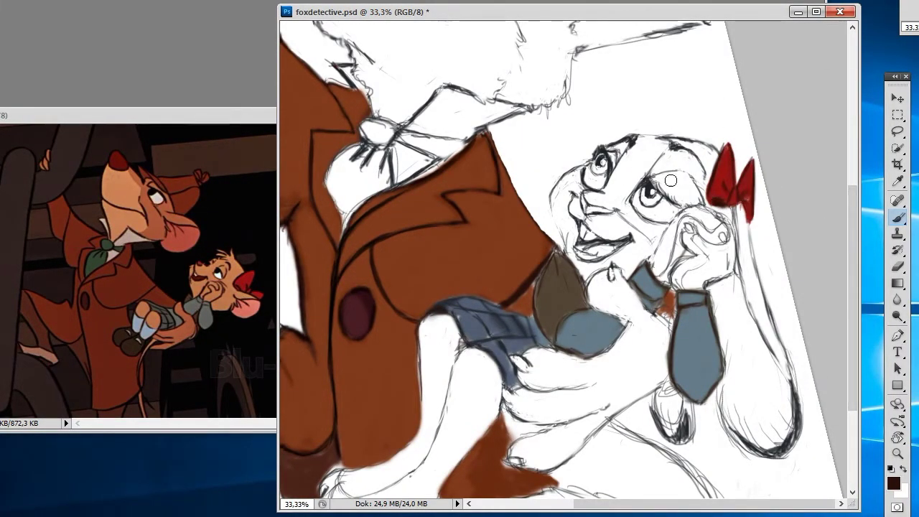
scroll(849, 227, down, 1)
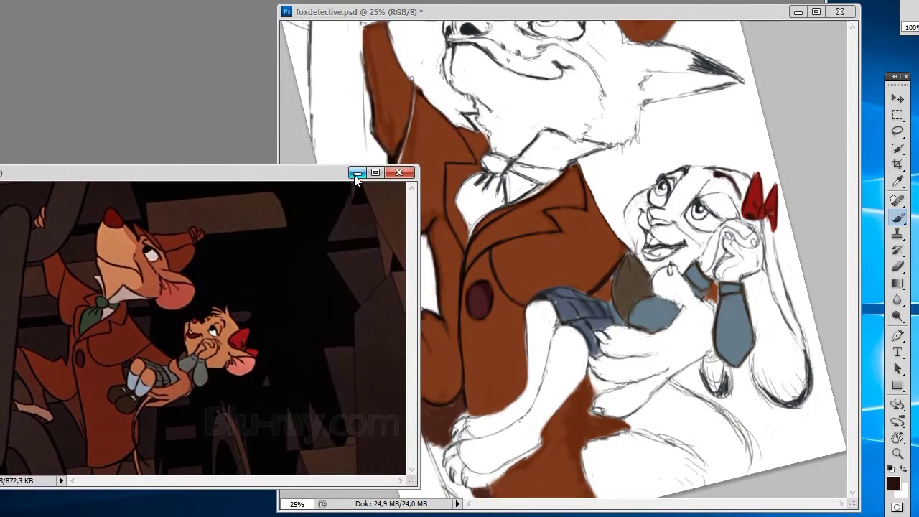
Switch the reference image and set the foreground colour to a pale peach.
click(32, 262)
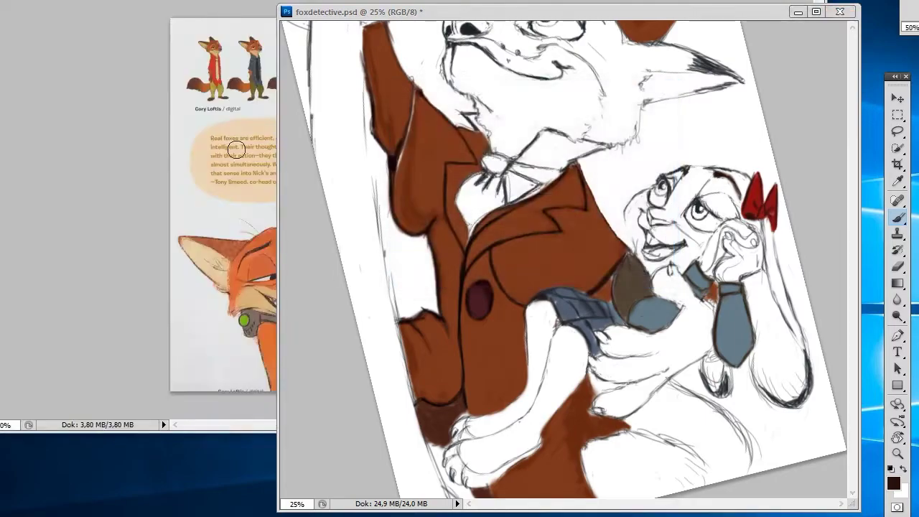
scroll(856, 109, up, 5)
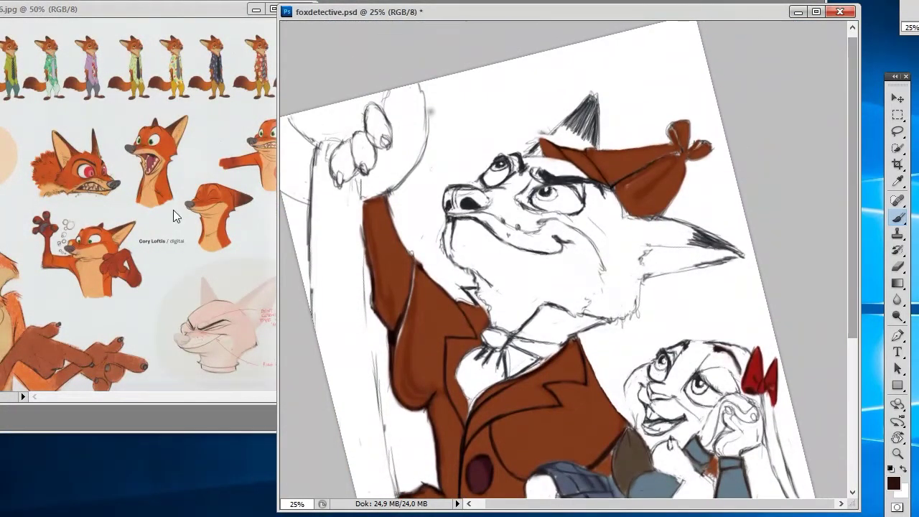
click(893, 484)
drag(450, 483, 450, 492)
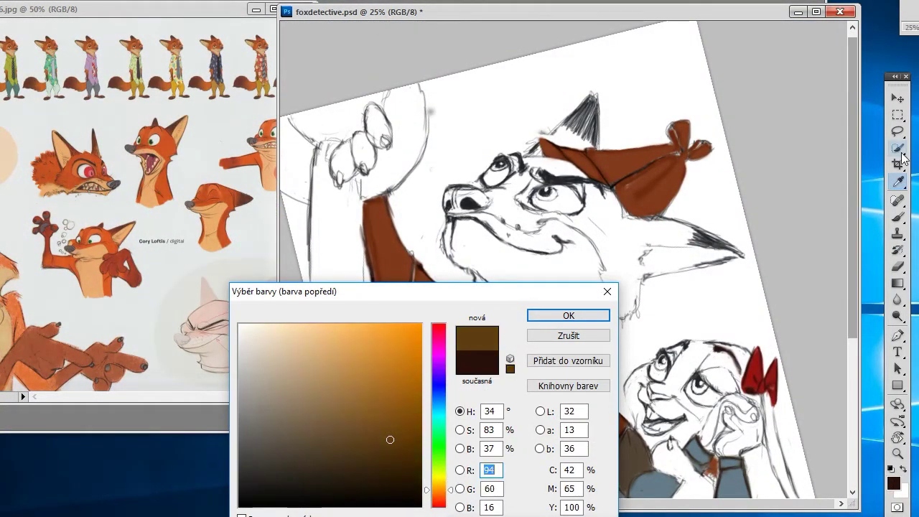
click(339, 339)
drag(335, 336, 306, 334)
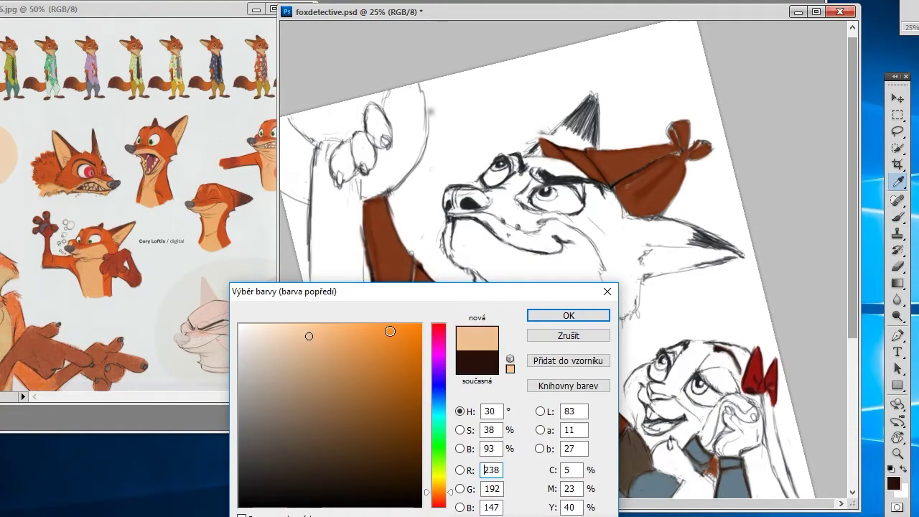
click(569, 315)
key(b)
Paint peach fur over the fox's neck, muzzle, right cheek and lower ear.
mouse_move(501, 288)
mouse_down()
mouse_move(527, 316)
mouse_move(482, 311)
mouse_move(497, 297)
mouse_move(479, 281)
mouse_move(509, 322)
mouse_up()
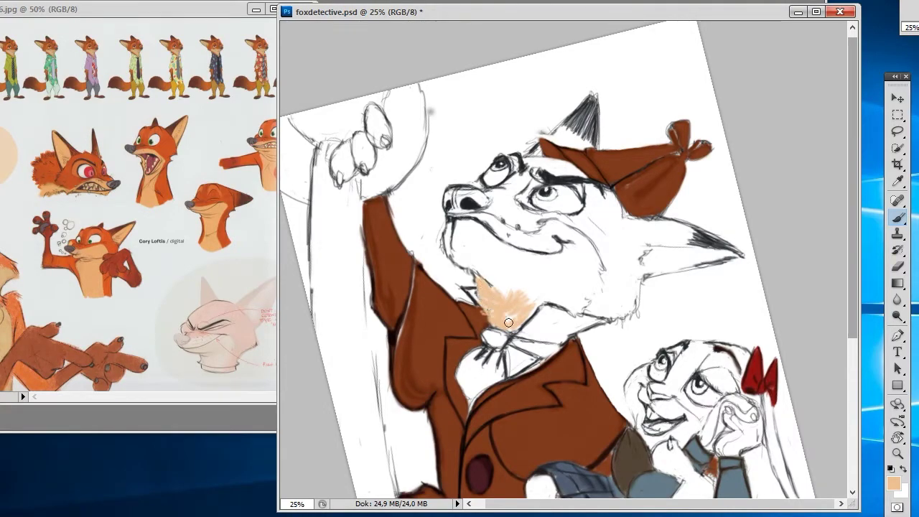
mouse_move(535, 267)
mouse_down()
mouse_move(459, 233)
mouse_move(474, 244)
mouse_move(478, 229)
mouse_move(474, 269)
mouse_move(446, 241)
mouse_move(479, 272)
mouse_move(589, 252)
mouse_move(604, 275)
mouse_move(553, 305)
mouse_move(524, 294)
mouse_move(512, 323)
mouse_move(511, 287)
mouse_move(571, 293)
mouse_move(585, 283)
mouse_up()
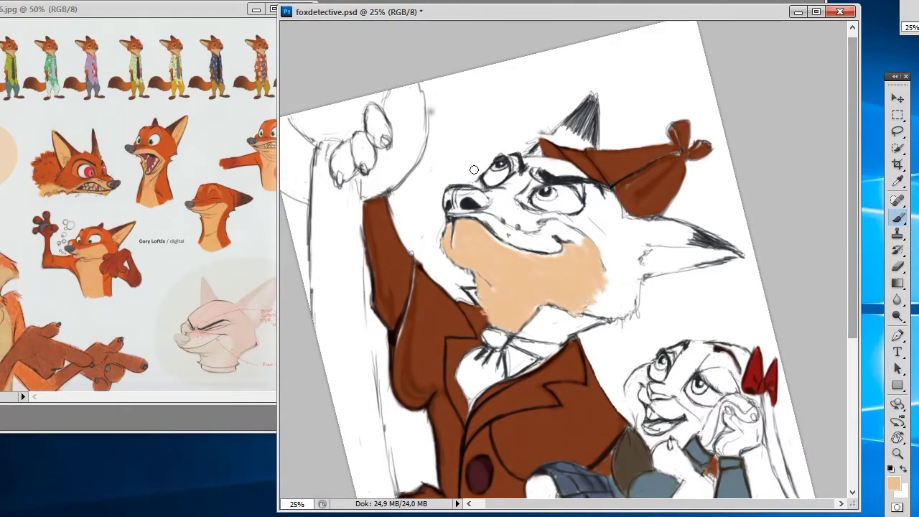
mouse_move(455, 215)
mouse_down()
mouse_move(532, 248)
mouse_move(522, 246)
mouse_move(583, 233)
mouse_up()
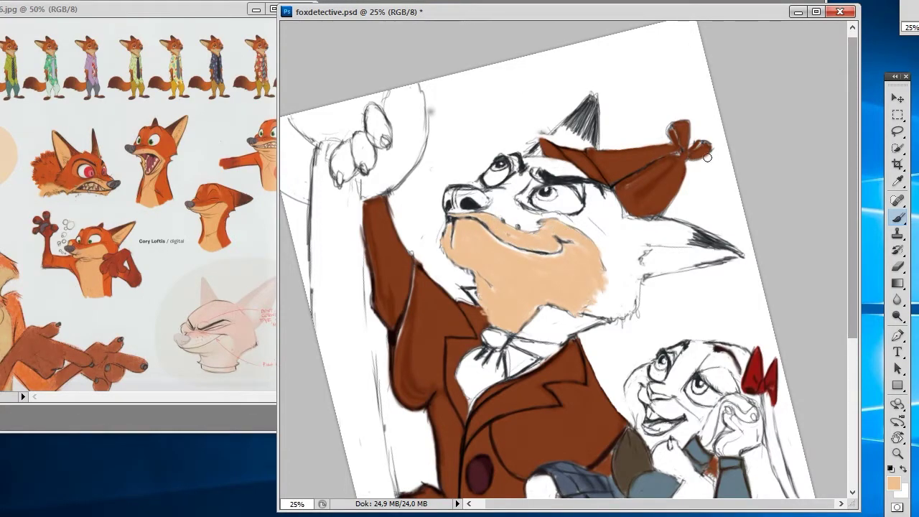
mouse_move(645, 260)
mouse_down()
mouse_move(733, 253)
mouse_move(650, 265)
mouse_move(654, 271)
mouse_move(687, 245)
mouse_up()
mouse_move(644, 280)
mouse_down()
mouse_move(722, 264)
mouse_move(646, 276)
mouse_move(700, 261)
mouse_move(730, 261)
mouse_up()
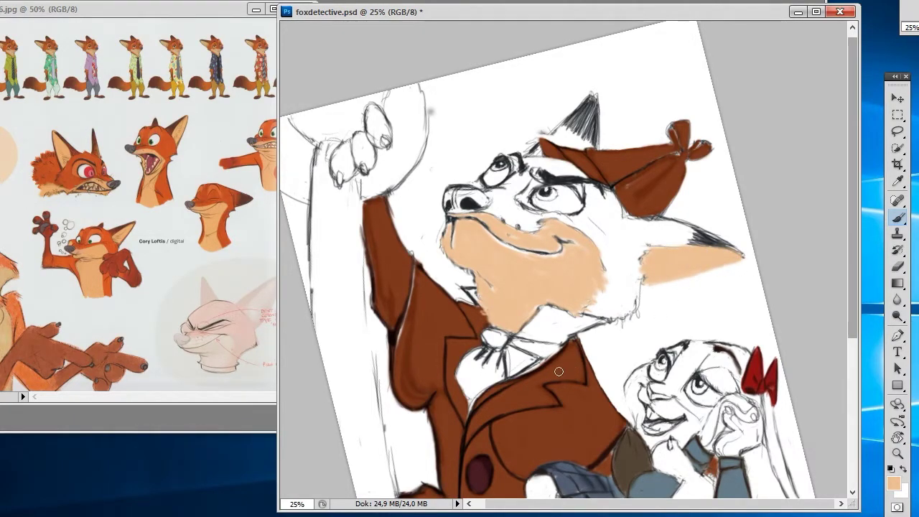
Pick a slightly different peach, extend the fill near the nose, and save.
click(893, 485)
click(294, 323)
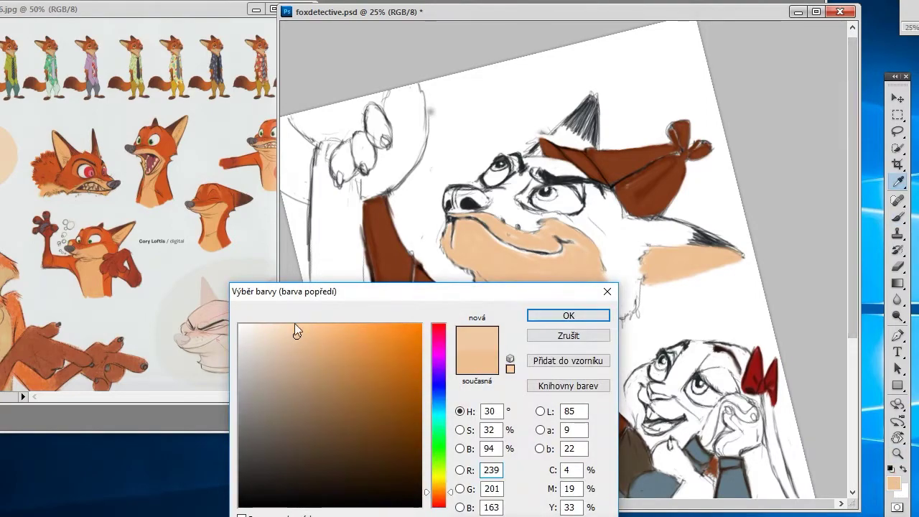
click(596, 314)
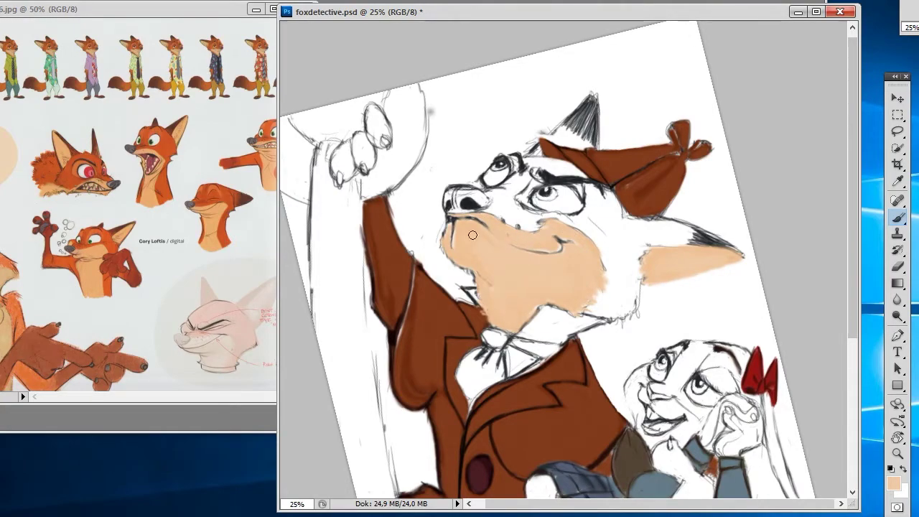
drag(470, 232, 462, 248)
key(ctrl+s)
Reopen the foreground Color Picker and move it aside.
key(i)
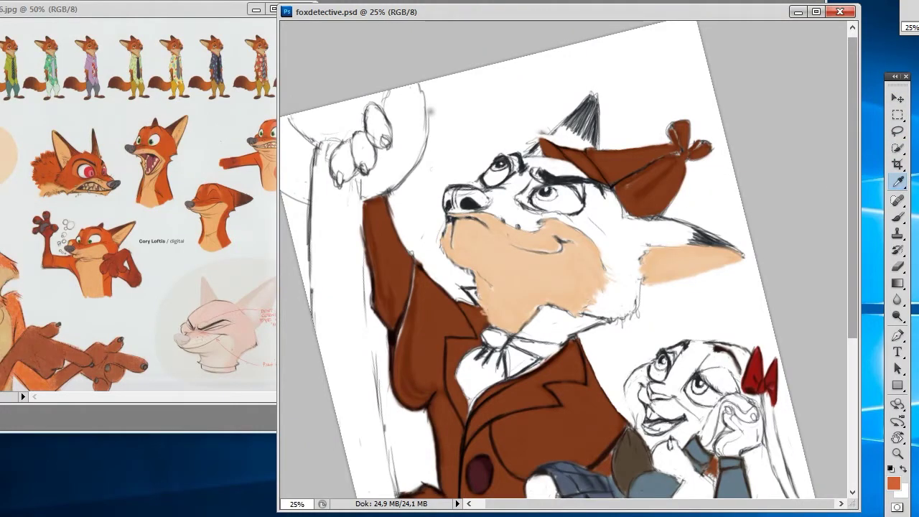
click(893, 484)
drag(483, 341, 437, 320)
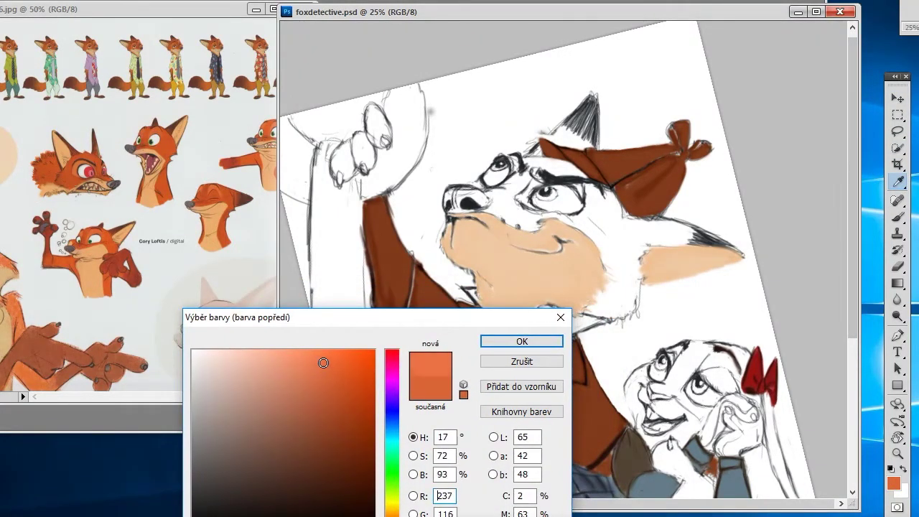
Set a bright fur orange, step back in History, and paint a test stroke.
drag(323, 362, 319, 363)
key(Return)
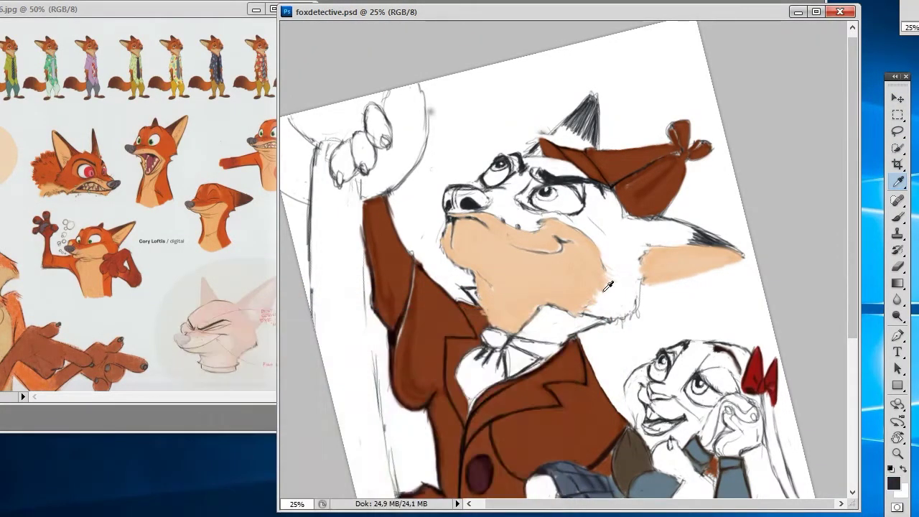
key(b)
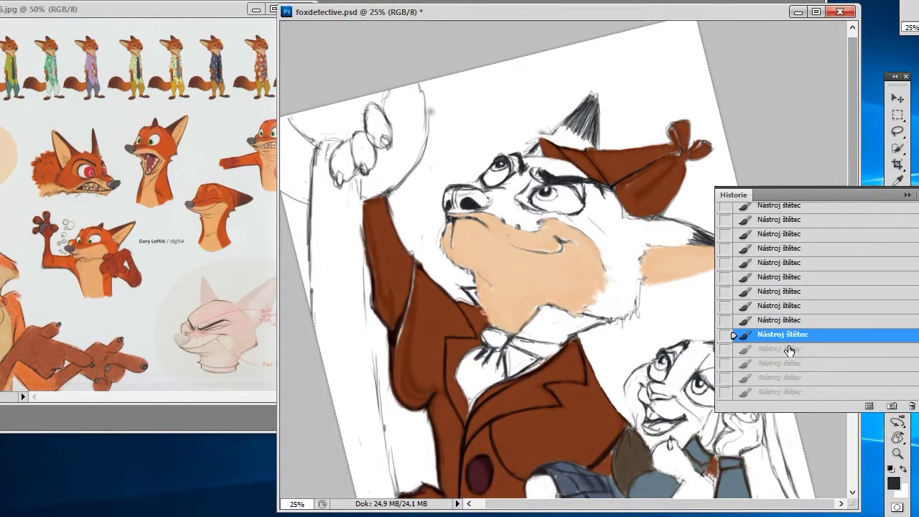
click(796, 349)
click(897, 181)
click(894, 483)
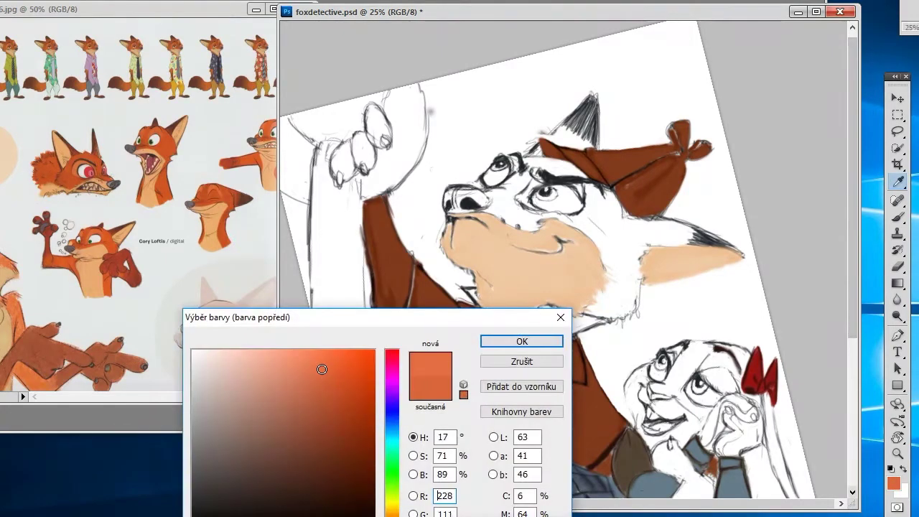
click(523, 341)
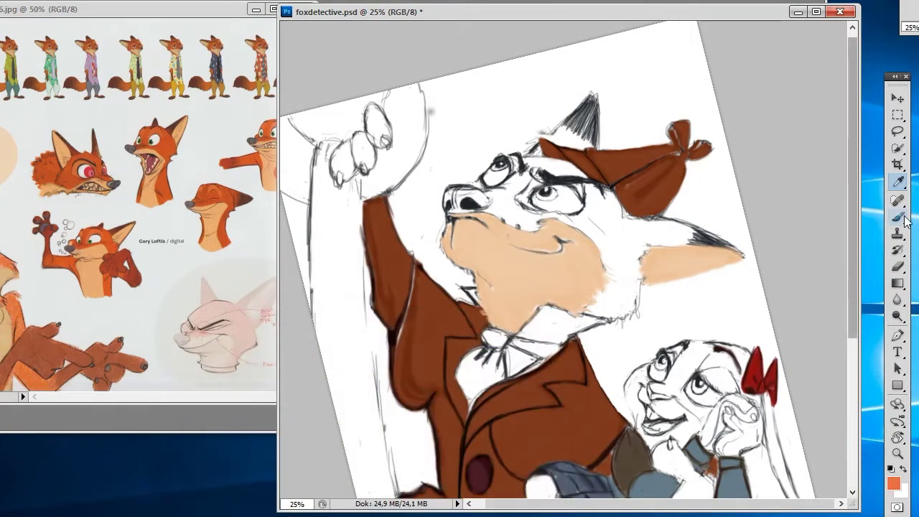
click(897, 217)
mouse_move(611, 250)
mouse_down()
mouse_move(590, 227)
mouse_move(631, 286)
mouse_move(608, 280)
mouse_move(618, 291)
mouse_move(596, 317)
mouse_move(617, 316)
mouse_up()
Roll back in History, then paint orange over the lower cheek, jaw and ear.
click(910, 198)
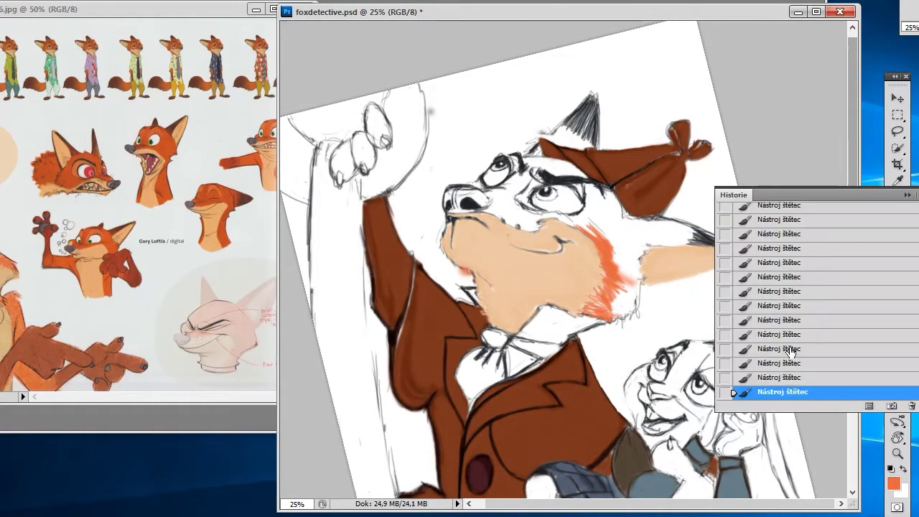
click(797, 365)
click(910, 198)
mouse_move(622, 310)
mouse_down()
mouse_move(636, 286)
mouse_move(593, 316)
mouse_up()
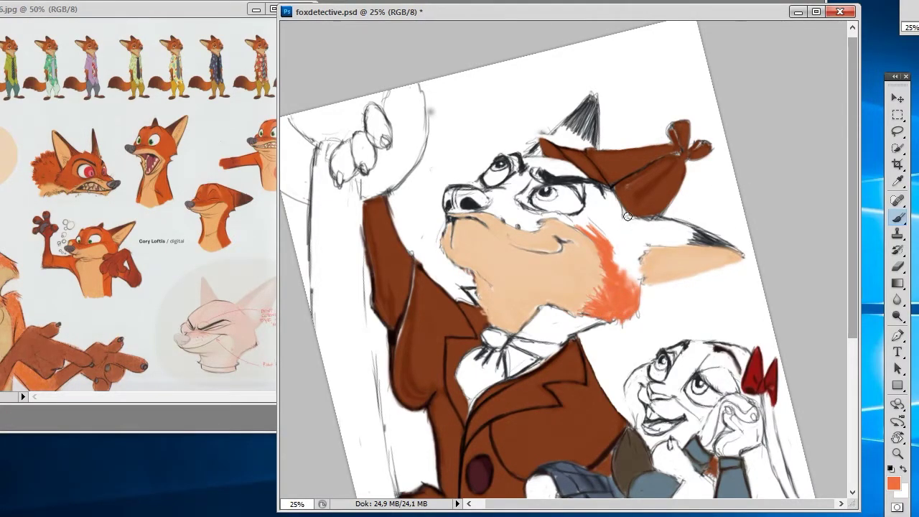
drag(626, 215, 719, 237)
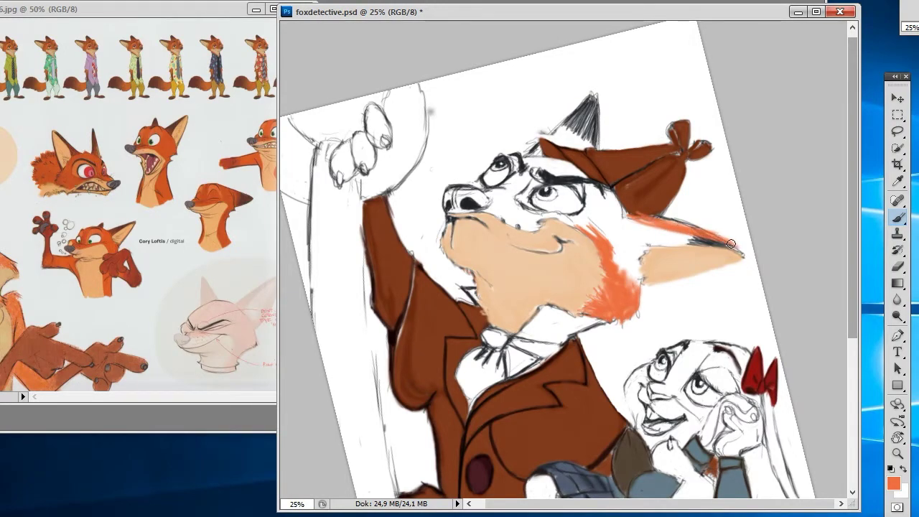
drag(628, 215, 732, 250)
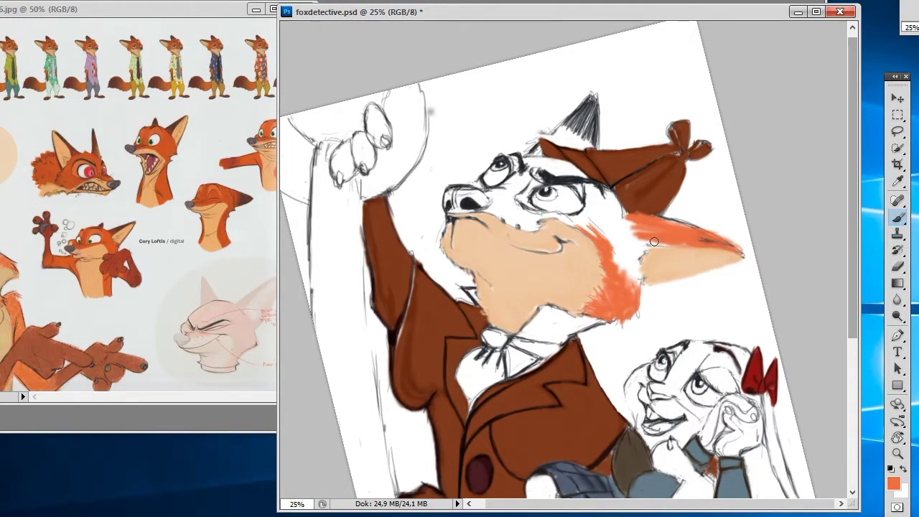
mouse_move(654, 242)
mouse_down()
mouse_move(639, 255)
mouse_move(651, 278)
mouse_up()
mouse_move(643, 275)
mouse_down()
mouse_move(643, 284)
mouse_move(656, 230)
mouse_up()
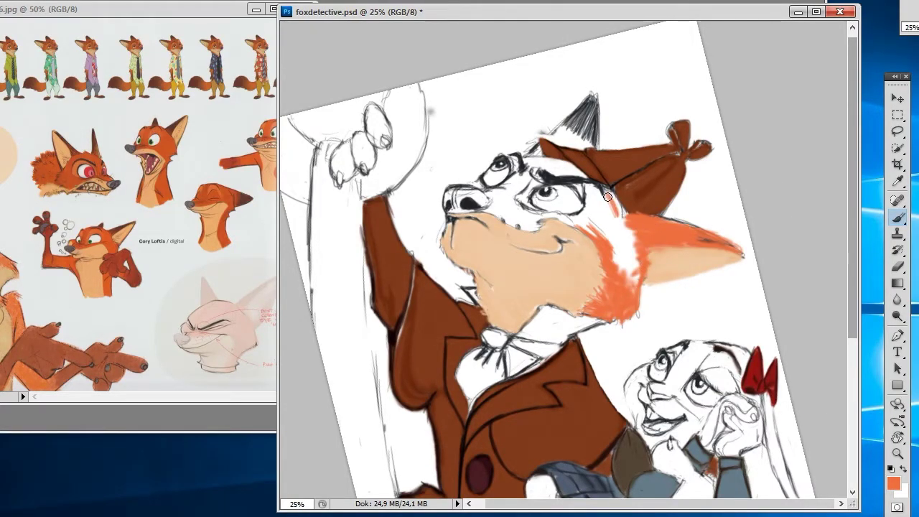
Paint orange under the hat brim and eyes, covering the grey ear tip.
mouse_move(615, 203)
mouse_down()
mouse_move(610, 224)
mouse_move(601, 222)
mouse_move(622, 205)
mouse_move(636, 300)
mouse_move(614, 222)
mouse_up()
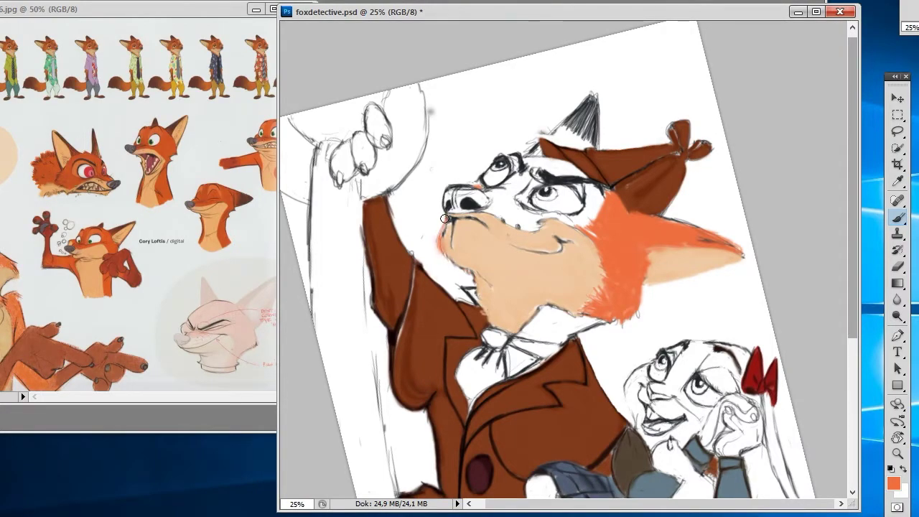
drag(488, 204, 530, 161)
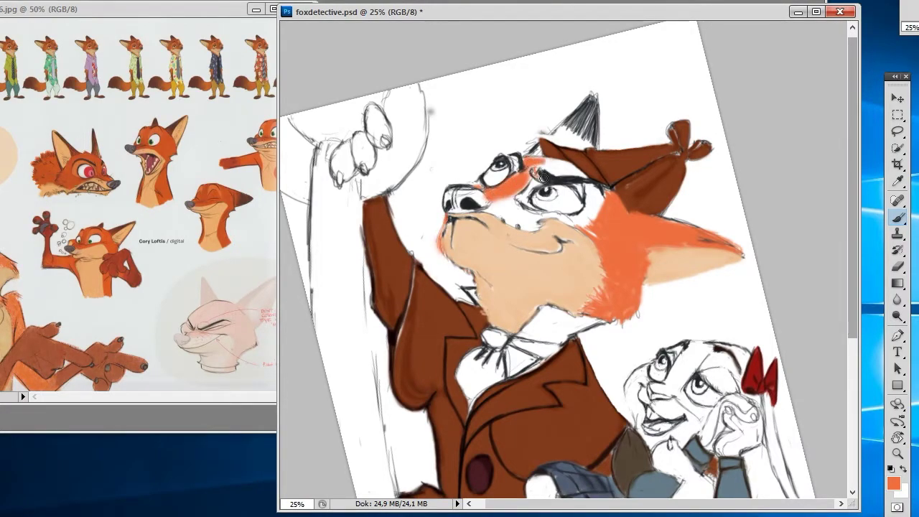
mouse_move(503, 197)
mouse_down()
mouse_move(499, 211)
mouse_move(525, 224)
mouse_move(526, 216)
mouse_move(575, 219)
mouse_move(515, 225)
mouse_up()
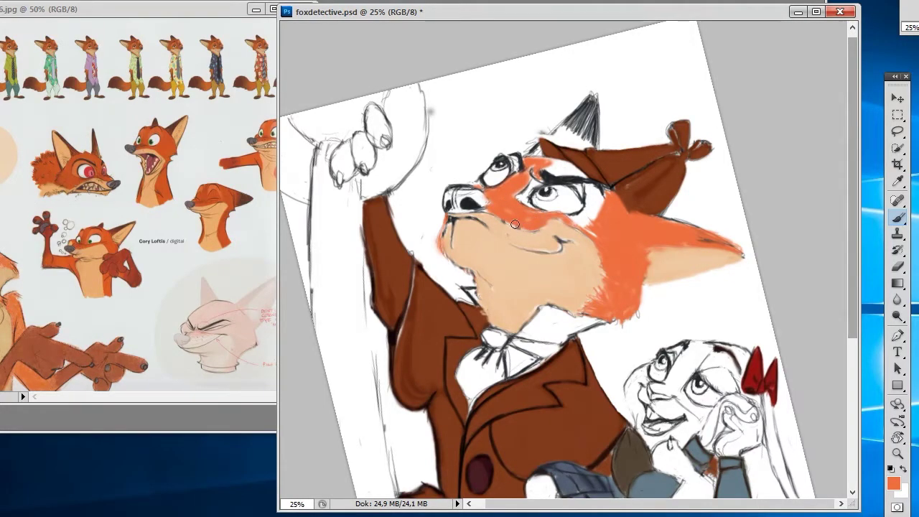
key(ctrl+alt+z)
mouse_move(547, 171)
mouse_down()
mouse_move(560, 162)
mouse_move(578, 173)
mouse_move(534, 144)
mouse_move(567, 143)
mouse_move(585, 111)
mouse_up()
mouse_move(574, 147)
mouse_down()
mouse_move(592, 129)
mouse_move(582, 120)
mouse_move(547, 140)
mouse_up()
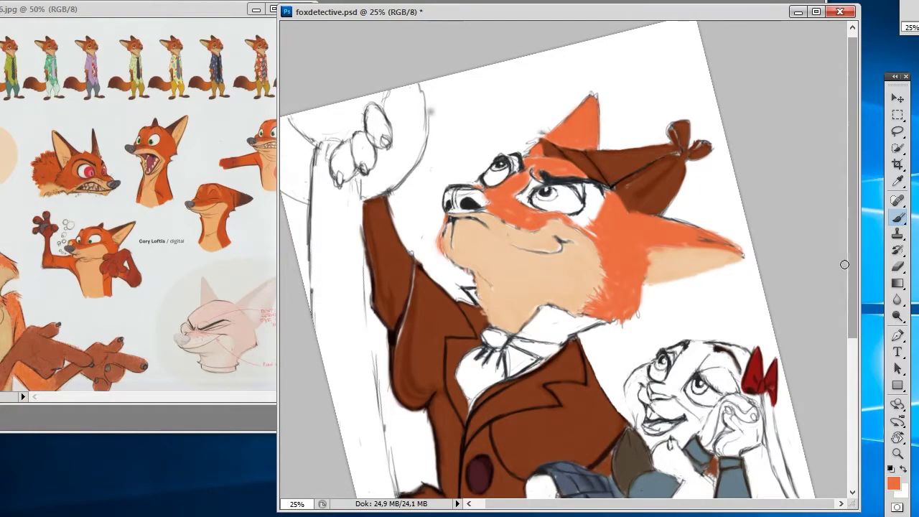
Pick a slightly different orange and fill the fox's tail below the bunny.
scroll(849, 372, down, 5)
scroll(848, 372, down, 1)
mouse_move(596, 352)
mouse_down()
mouse_move(609, 366)
mouse_move(633, 365)
mouse_move(718, 398)
mouse_move(747, 428)
mouse_move(701, 387)
mouse_move(646, 381)
mouse_move(630, 409)
mouse_move(668, 370)
mouse_move(664, 405)
mouse_move(675, 380)
mouse_move(732, 449)
mouse_move(703, 445)
mouse_move(700, 460)
mouse_move(750, 413)
mouse_move(767, 442)
mouse_up()
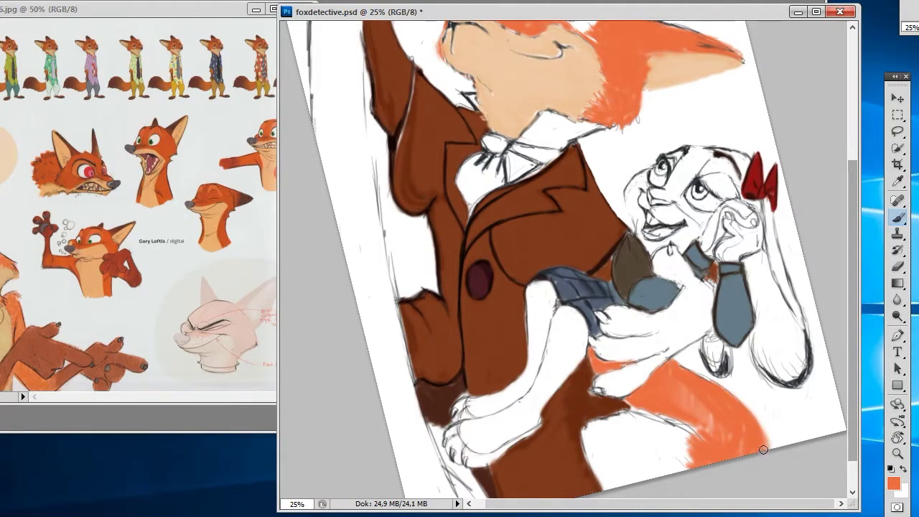
click(893, 483)
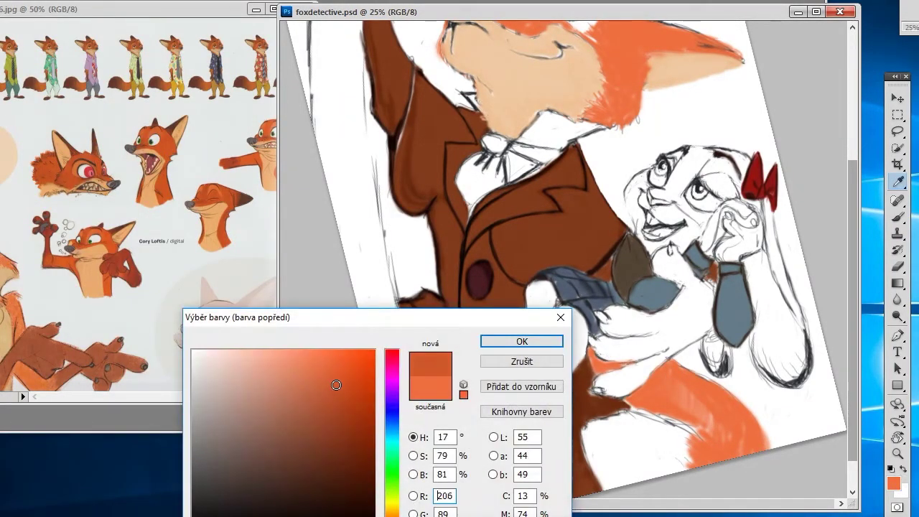
drag(335, 381, 349, 369)
click(534, 345)
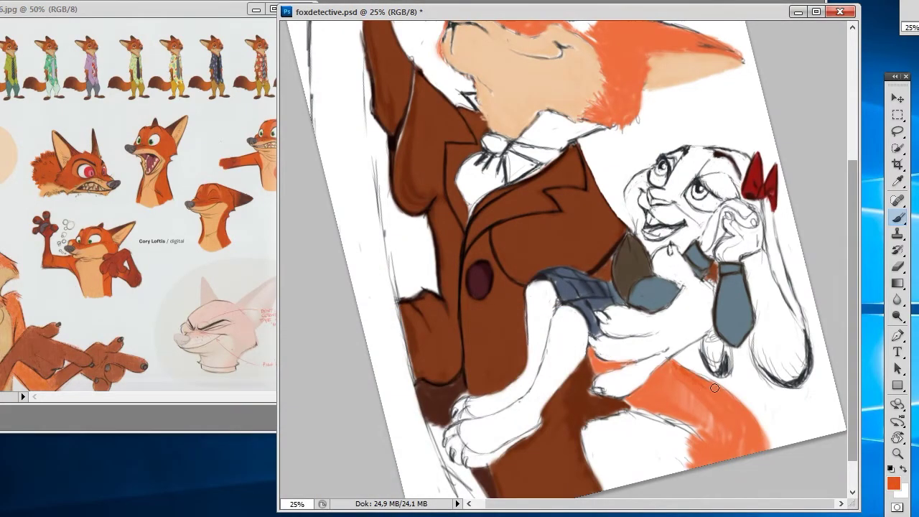
mouse_move(655, 376)
mouse_down()
mouse_move(708, 386)
mouse_move(657, 420)
mouse_move(679, 417)
mouse_up()
mouse_move(695, 379)
mouse_down()
mouse_move(739, 406)
mouse_move(684, 439)
mouse_up()
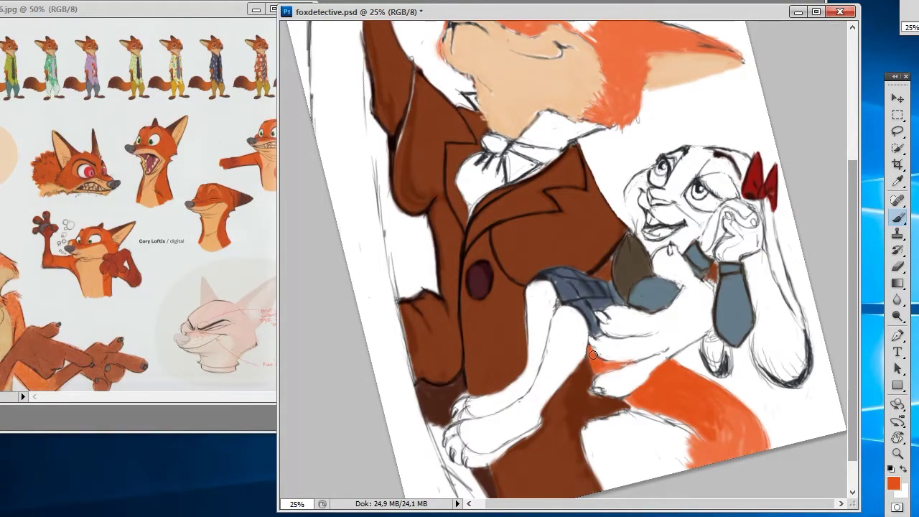
scroll(854, 283, up, 5)
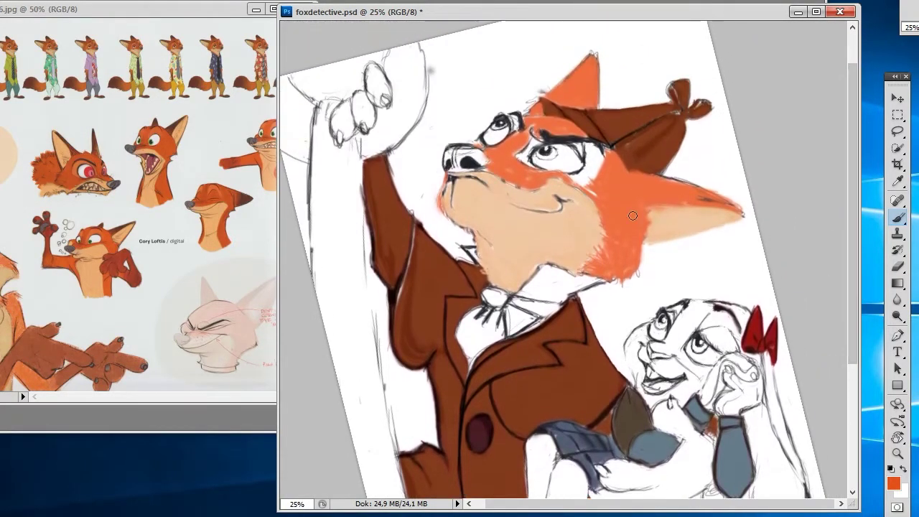
Darken the orange on the cheek beside the eye and below the ear.
drag(445, 186, 455, 223)
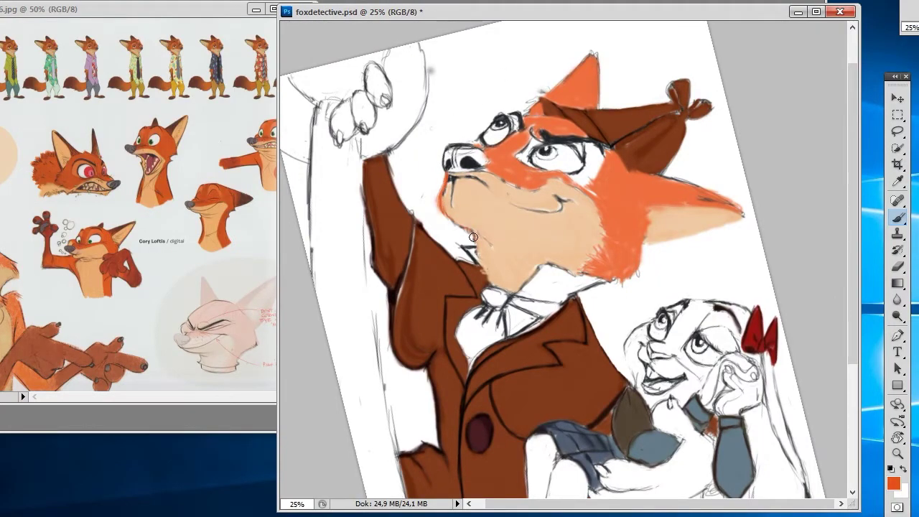
mouse_move(545, 116)
mouse_down()
mouse_move(563, 102)
mouse_move(525, 123)
mouse_move(510, 156)
mouse_up()
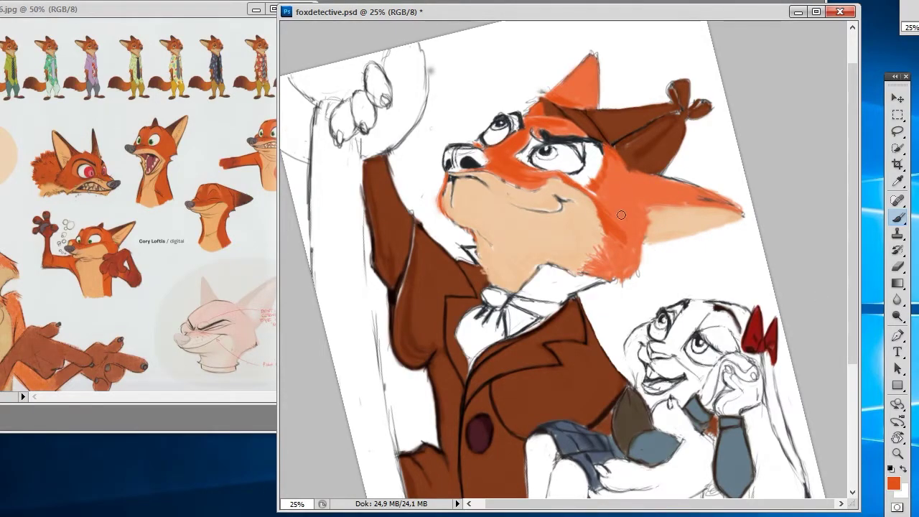
drag(622, 216, 609, 168)
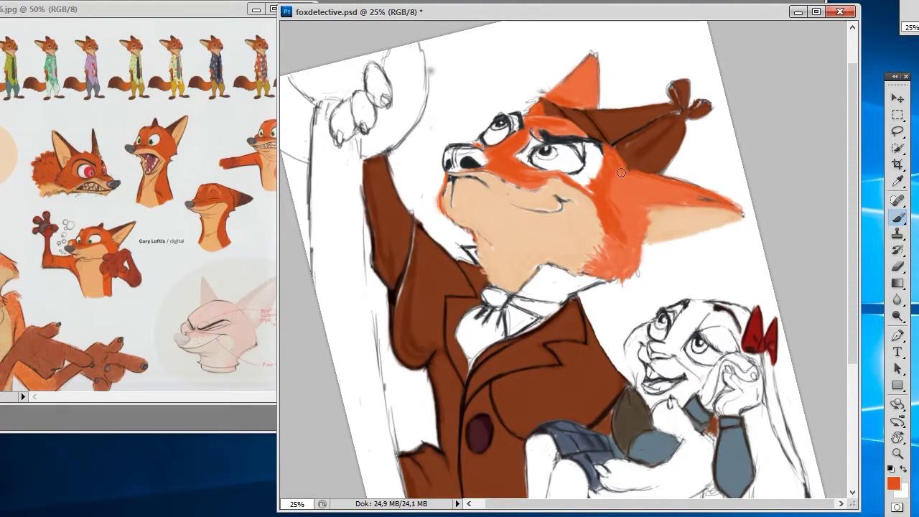
mouse_move(638, 186)
mouse_down()
mouse_move(647, 234)
mouse_move(634, 186)
mouse_move(620, 190)
mouse_up()
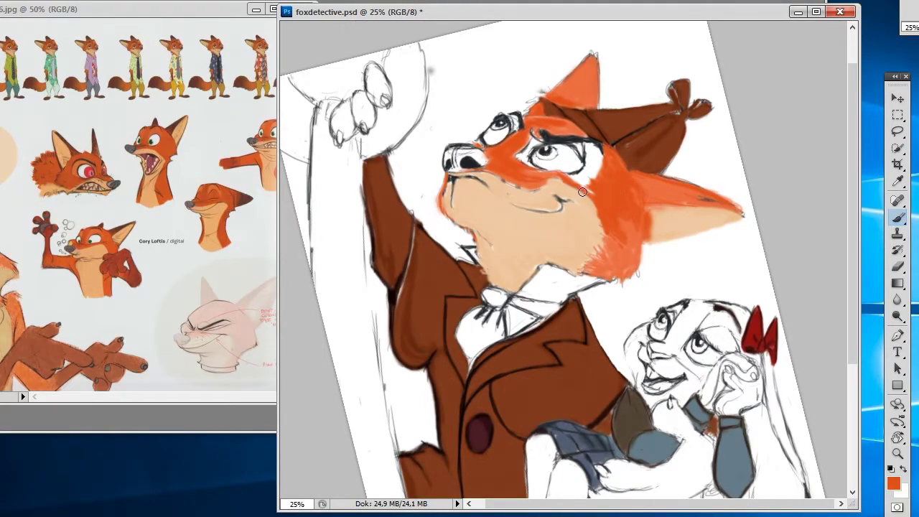
mouse_move(630, 233)
mouse_down()
mouse_move(637, 218)
mouse_move(630, 281)
mouse_move(580, 279)
mouse_up()
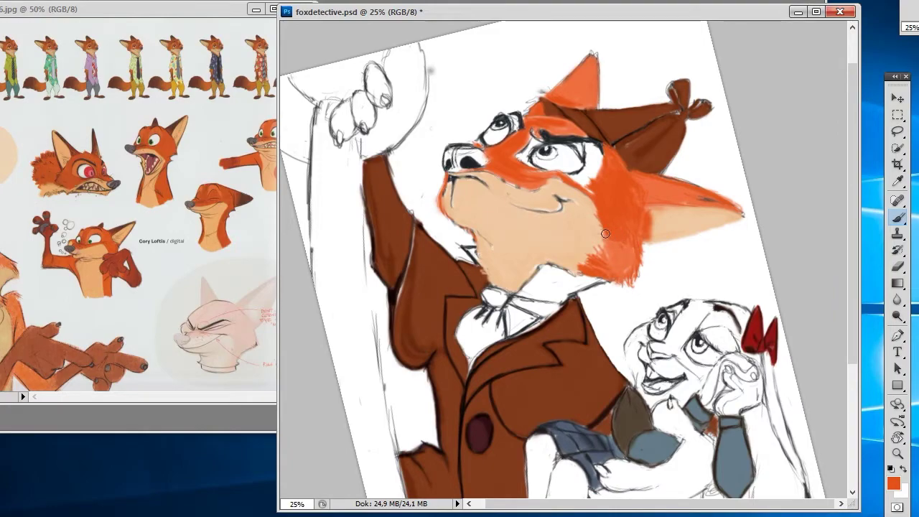
mouse_move(629, 255)
mouse_down()
mouse_move(611, 271)
mouse_move(629, 264)
mouse_up()
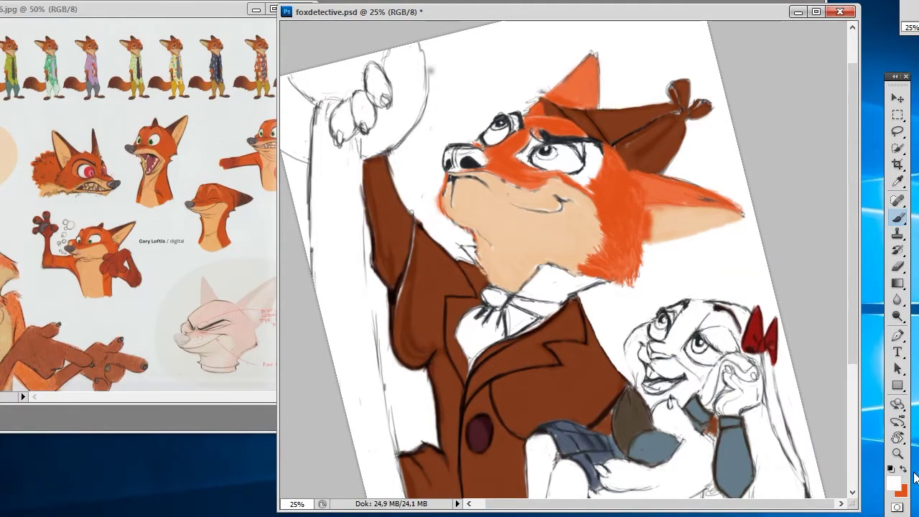
Swap colours, add a subtle face stroke, and start choosing a rust-brown.
key(x)
drag(625, 178, 516, 147)
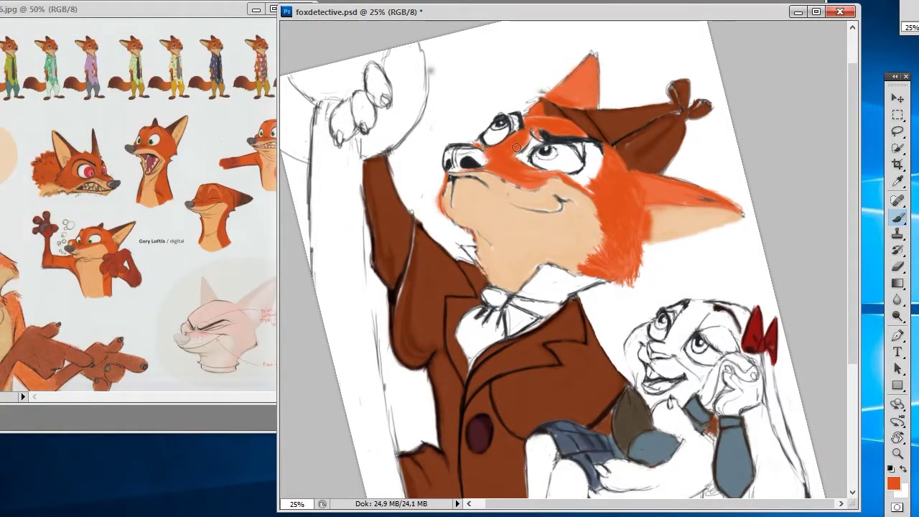
click(894, 484)
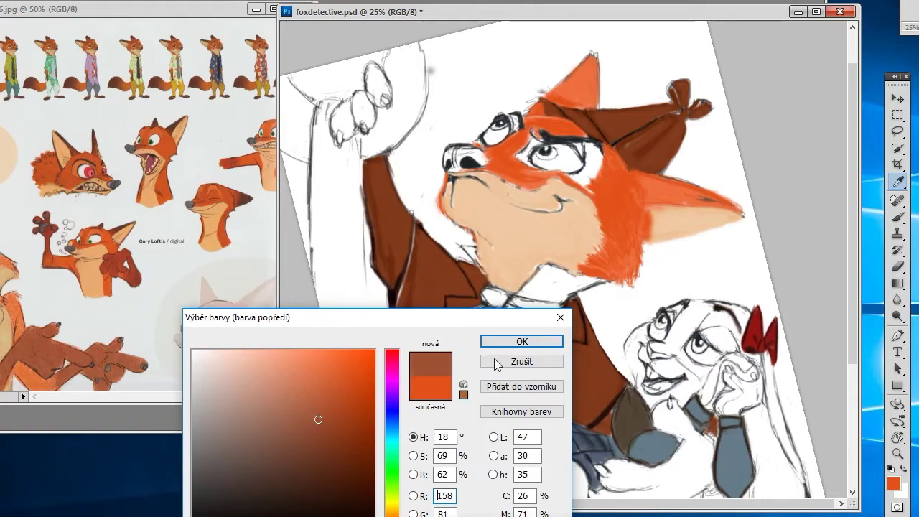
Confirm the rust-brown and line the ear's upper and lower edges with it.
key(Return)
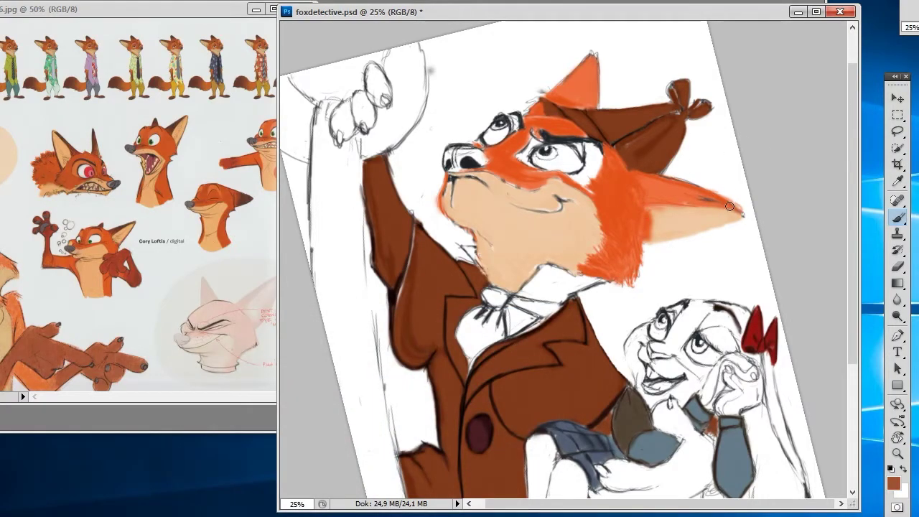
mouse_move(722, 204)
mouse_down()
mouse_move(696, 189)
mouse_move(667, 199)
mouse_move(703, 194)
mouse_up()
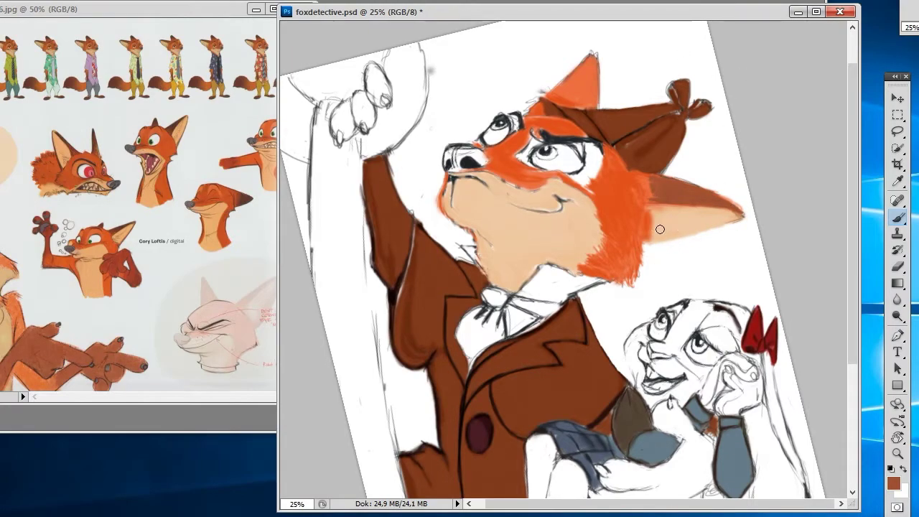
drag(660, 229, 708, 225)
drag(643, 244, 687, 236)
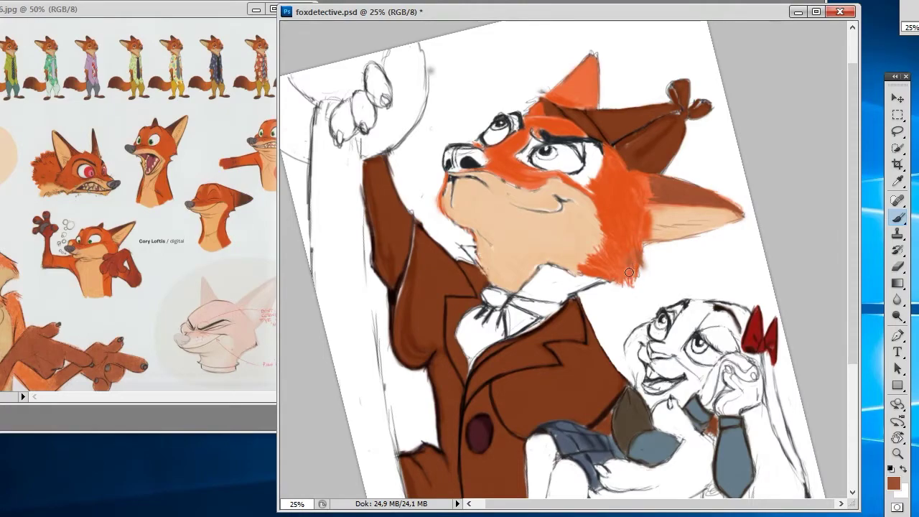
drag(629, 273, 622, 284)
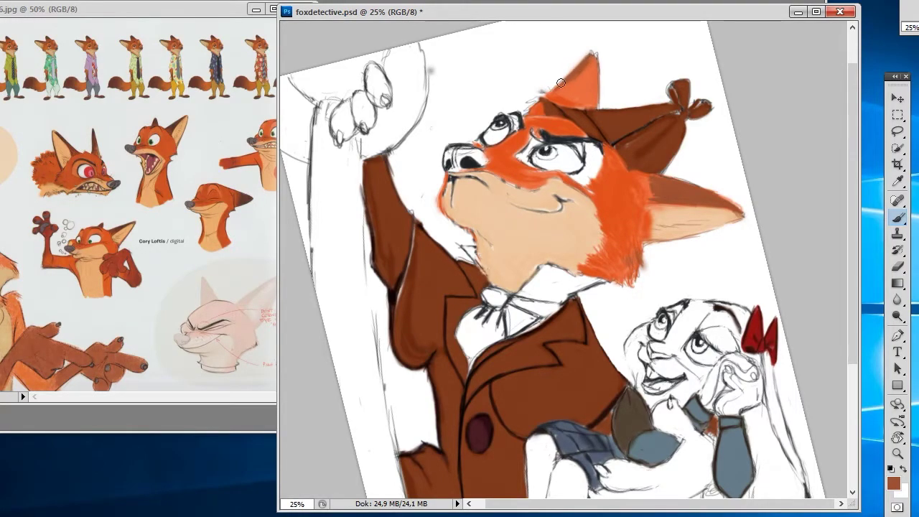
Paint the ear tip above the hat brown up to its point.
drag(569, 86, 590, 64)
mouse_move(585, 107)
mouse_down()
mouse_move(596, 54)
mouse_move(598, 99)
mouse_up()
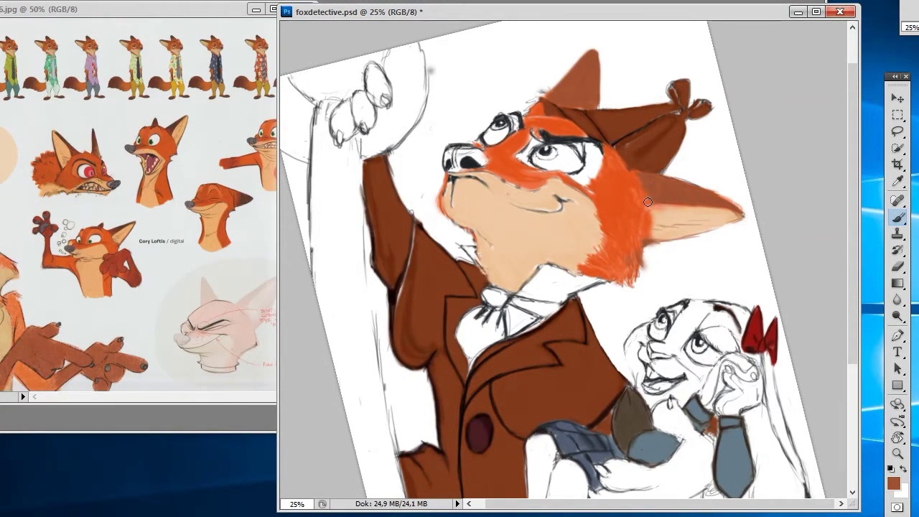
click(896, 484)
click(522, 341)
key(b)
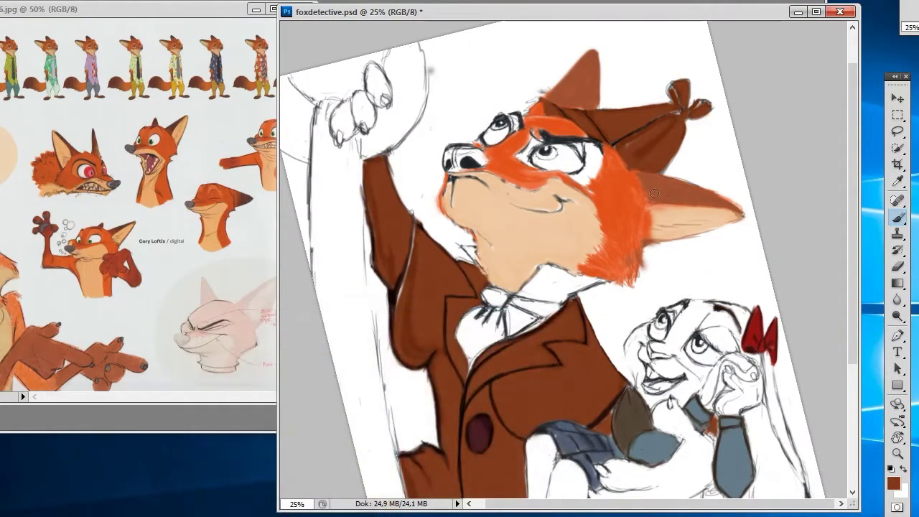
click(894, 483)
click(522, 341)
click(894, 483)
Pick a darker brown and deepen the right ear's upper edge.
click(321, 442)
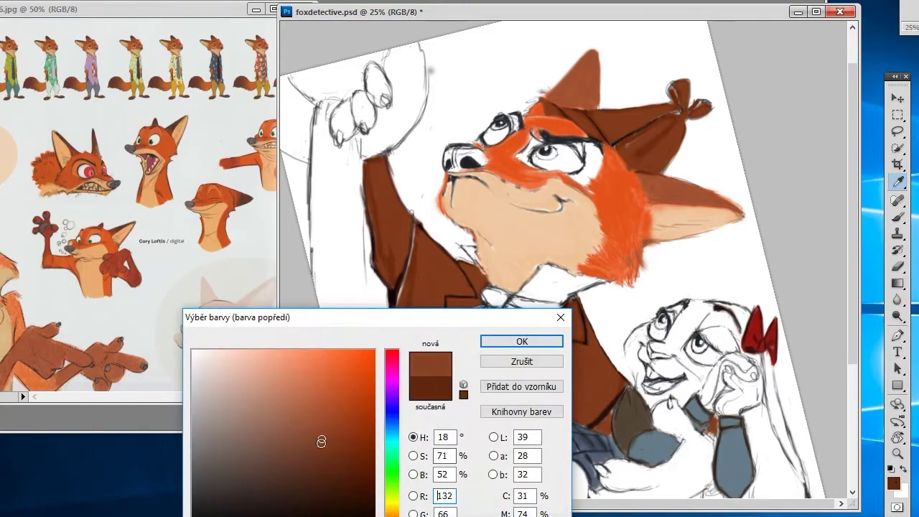
click(317, 418)
click(300, 447)
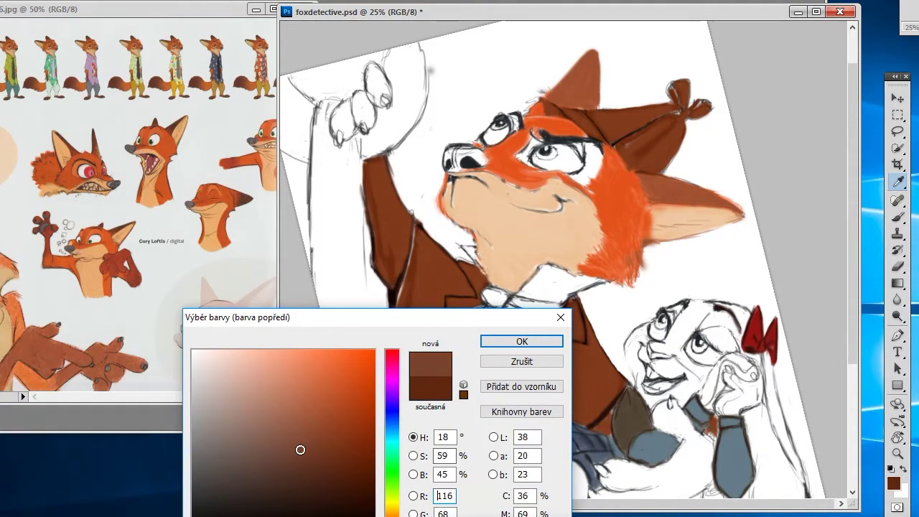
click(522, 341)
key(b)
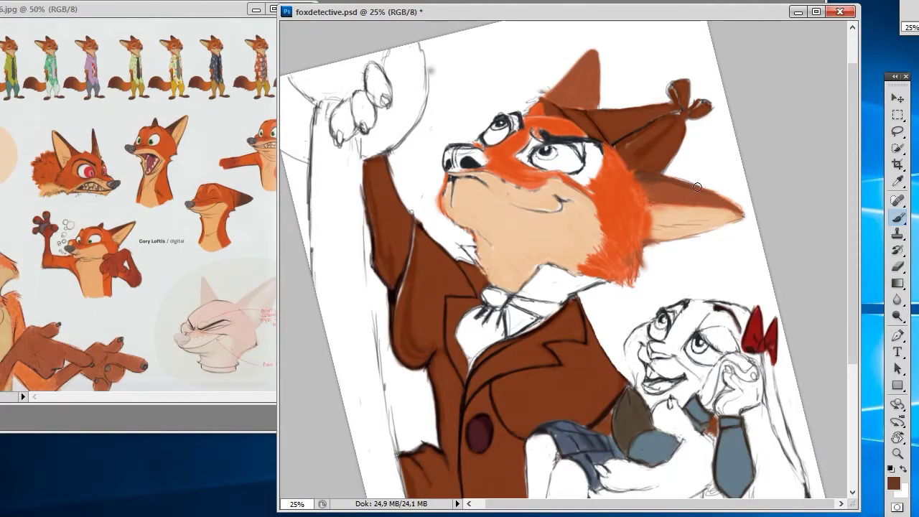
mouse_move(697, 187)
mouse_down()
mouse_move(733, 203)
mouse_move(703, 203)
mouse_move(747, 214)
mouse_up()
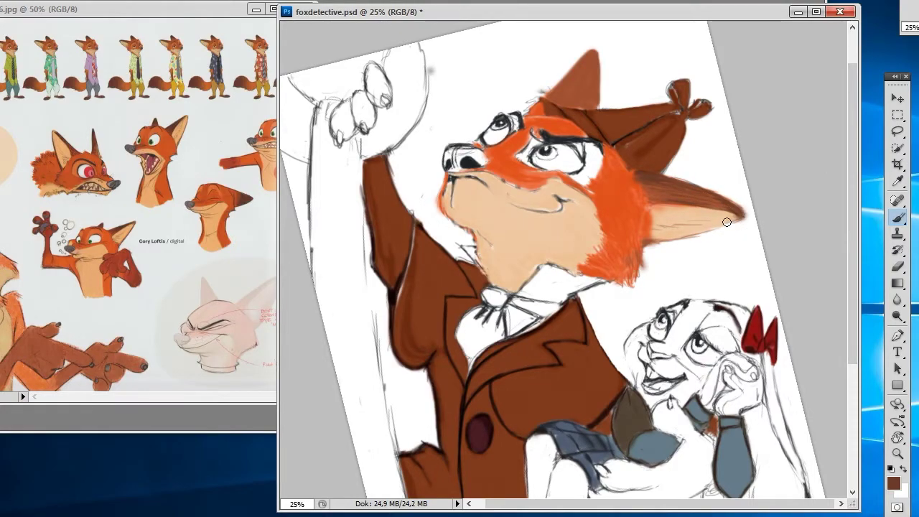
drag(663, 208, 739, 215)
Darken the hat's top peak and fill the raised hand's fingers with brown.
drag(591, 65, 589, 109)
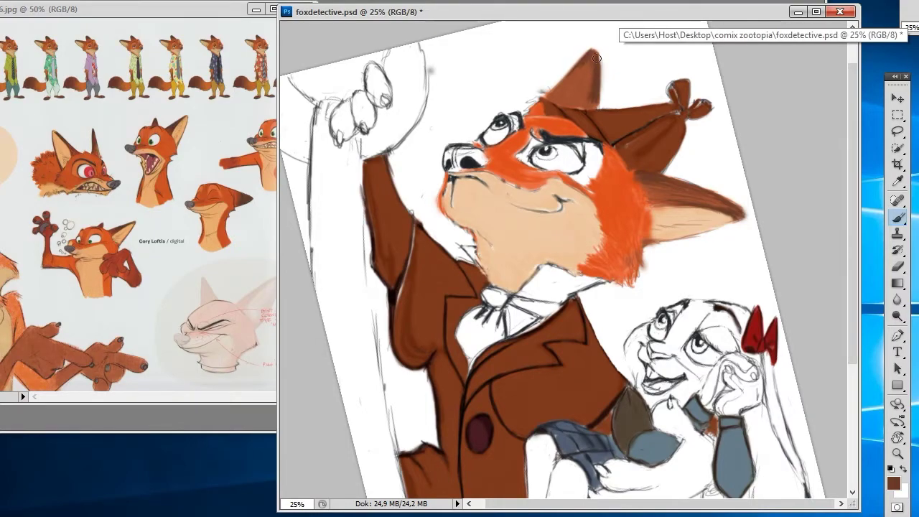
mouse_move(594, 68)
mouse_down()
mouse_move(567, 100)
mouse_move(575, 109)
mouse_up()
drag(560, 75, 554, 104)
drag(575, 62, 564, 86)
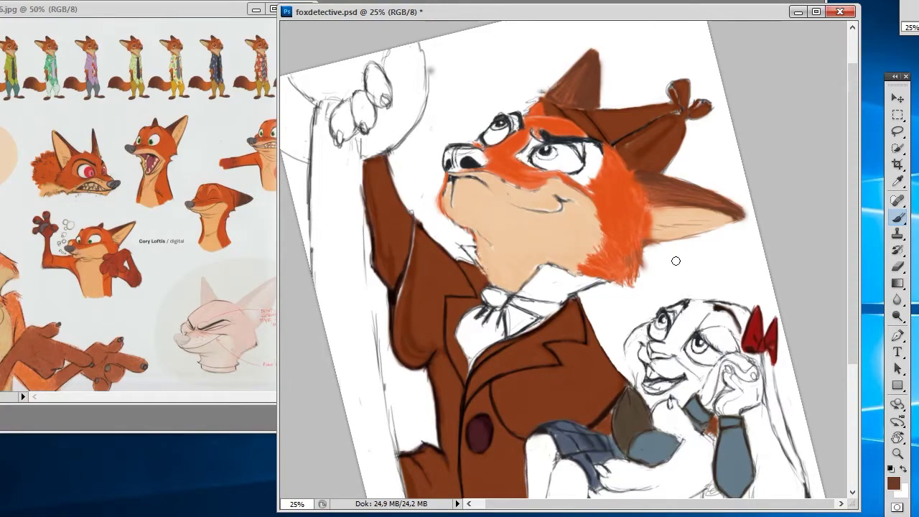
mouse_move(339, 105)
mouse_down()
mouse_move(332, 133)
mouse_move(347, 132)
mouse_move(336, 102)
mouse_move(352, 135)
mouse_move(367, 117)
mouse_move(372, 66)
mouse_up()
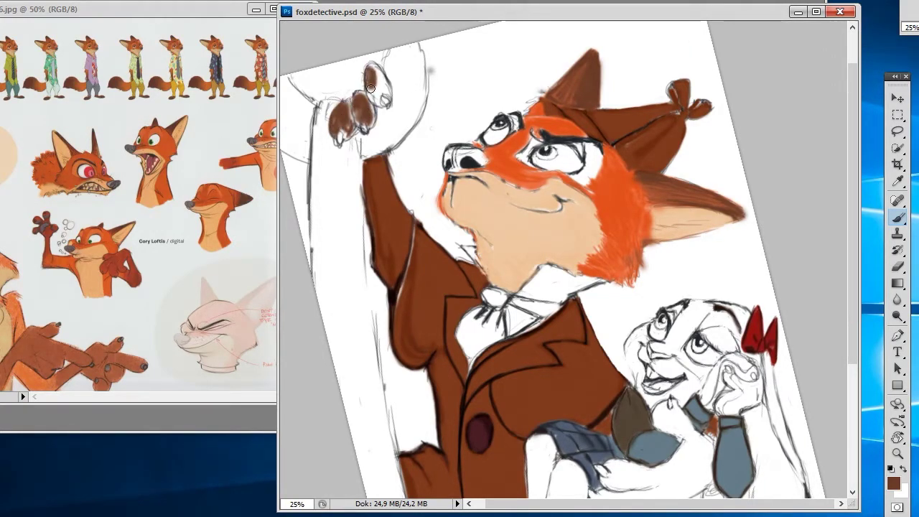
mouse_move(374, 108)
mouse_down()
mouse_move(381, 64)
mouse_move(379, 77)
mouse_up()
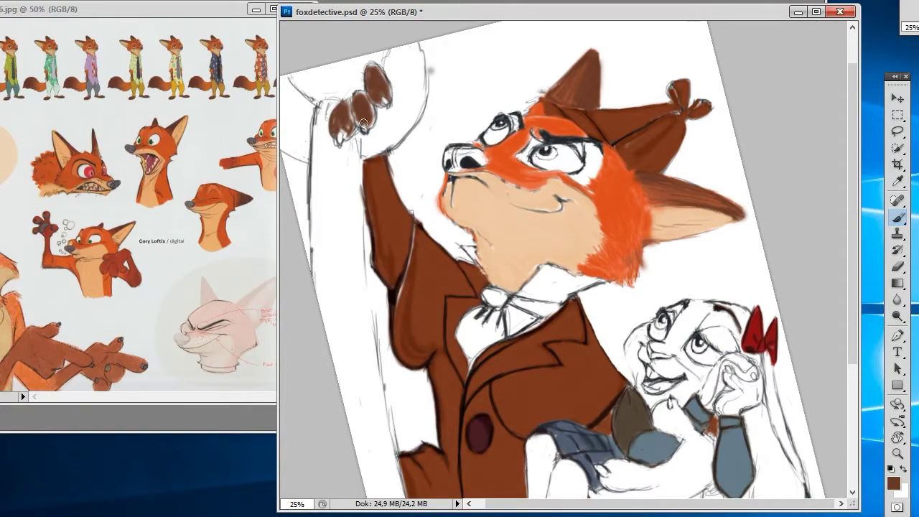
Highlight the raised paw's top finger with a lighter brown.
click(894, 483)
click(293, 396)
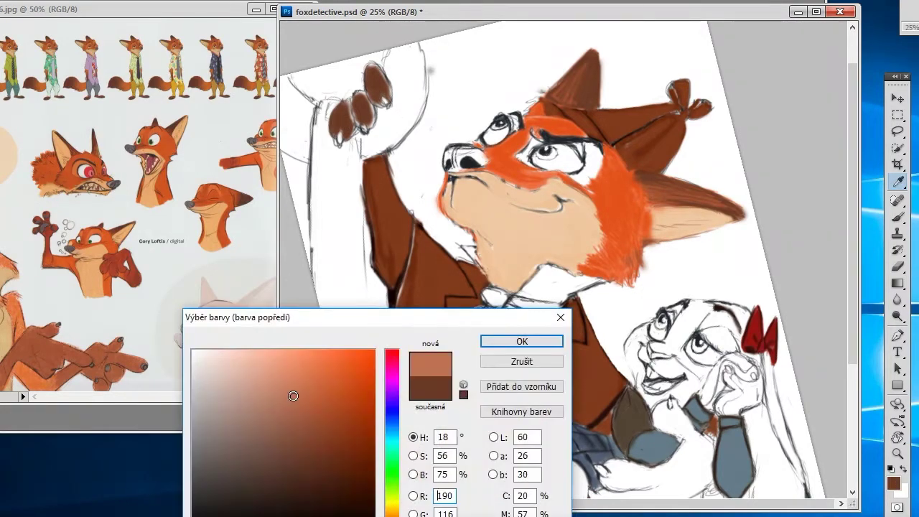
click(521, 342)
mouse_move(372, 63)
mouse_down()
mouse_move(384, 102)
mouse_move(361, 124)
mouse_up()
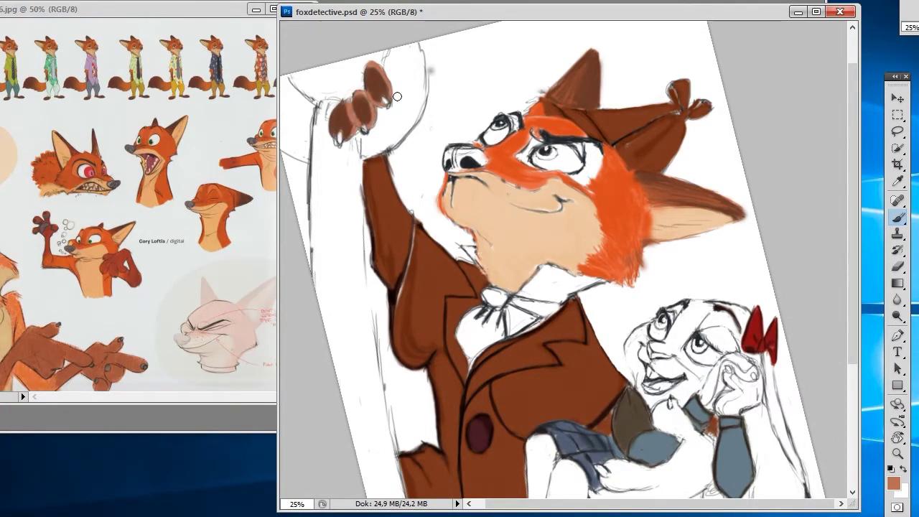
Outline the paw and fingertips in black, undoing the two stray strokes.
click(894, 484)
click(368, 511)
key(Return)
mouse_move(334, 113)
mouse_down()
mouse_move(341, 136)
mouse_move(365, 124)
mouse_move(350, 100)
mouse_move(359, 90)
mouse_move(375, 123)
mouse_move(367, 66)
mouse_up()
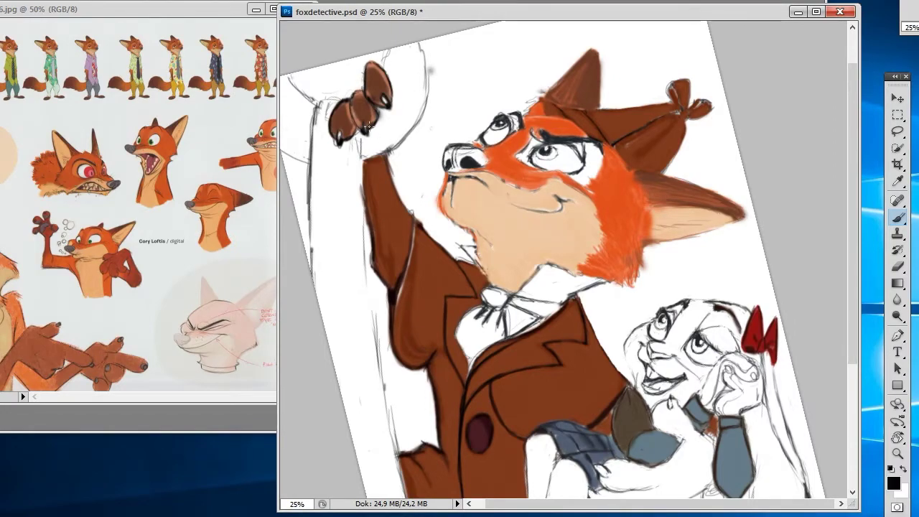
drag(364, 134, 387, 98)
key(ctrl+alt+z)
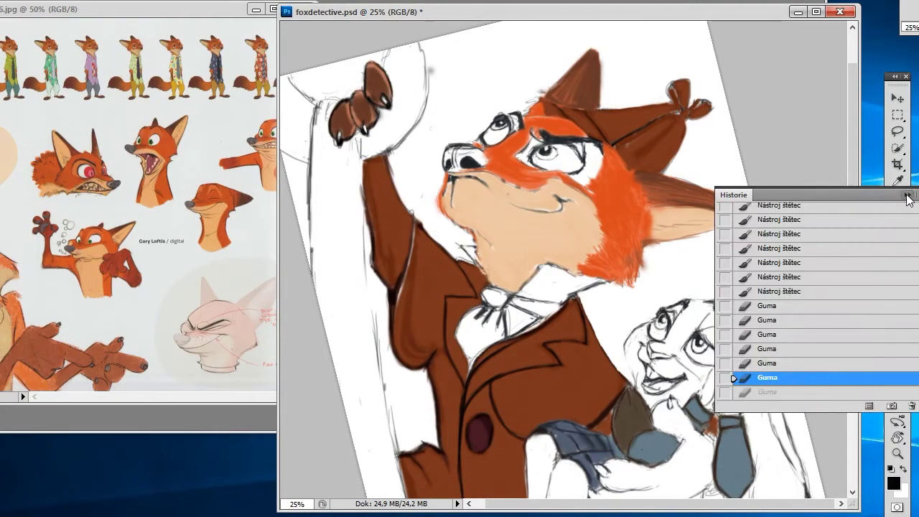
key(ctrl+alt+z)
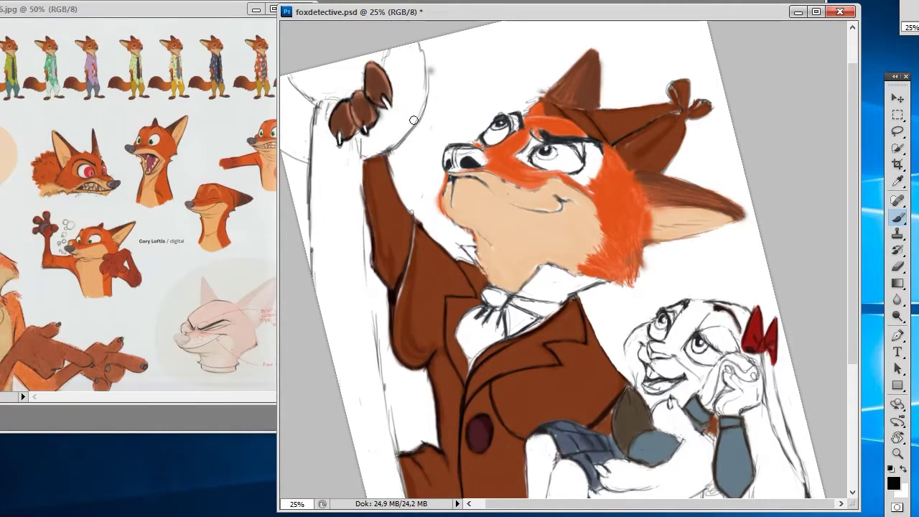
scroll(860, 230, down, 3)
Sample the coat's brown and paint it over the lower paw beside the bunny.
scroll(860, 230, up, 1)
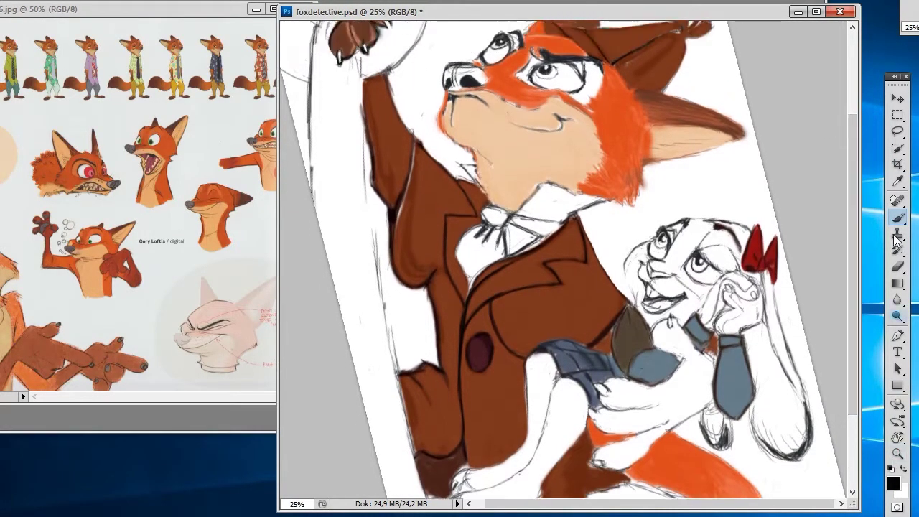
key(i)
click(661, 94)
key(b)
mouse_move(686, 348)
mouse_down()
mouse_move(672, 327)
mouse_move(662, 329)
mouse_move(711, 367)
mouse_move(665, 402)
mouse_move(704, 383)
mouse_move(668, 404)
mouse_up()
mouse_move(603, 406)
mouse_down()
mouse_move(626, 389)
mouse_move(644, 397)
mouse_move(616, 404)
mouse_move(668, 396)
mouse_move(664, 425)
mouse_move(601, 427)
mouse_move(615, 418)
mouse_move(672, 447)
mouse_move(614, 466)
mouse_move(640, 452)
mouse_move(622, 446)
mouse_move(598, 460)
mouse_up()
drag(668, 429, 699, 401)
Adjust the brown shade and cover the remaining orange gaps, bottom and right edge of the paw.
click(894, 484)
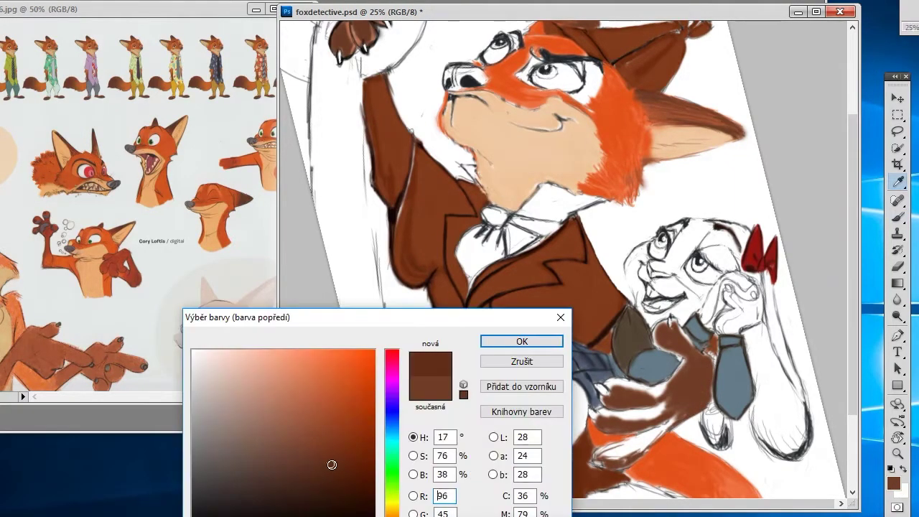
click(329, 461)
click(521, 341)
mouse_move(612, 458)
mouse_down()
mouse_move(601, 460)
mouse_move(635, 442)
mouse_move(640, 450)
mouse_move(662, 431)
mouse_move(637, 413)
mouse_move(596, 421)
mouse_up()
drag(646, 397, 615, 389)
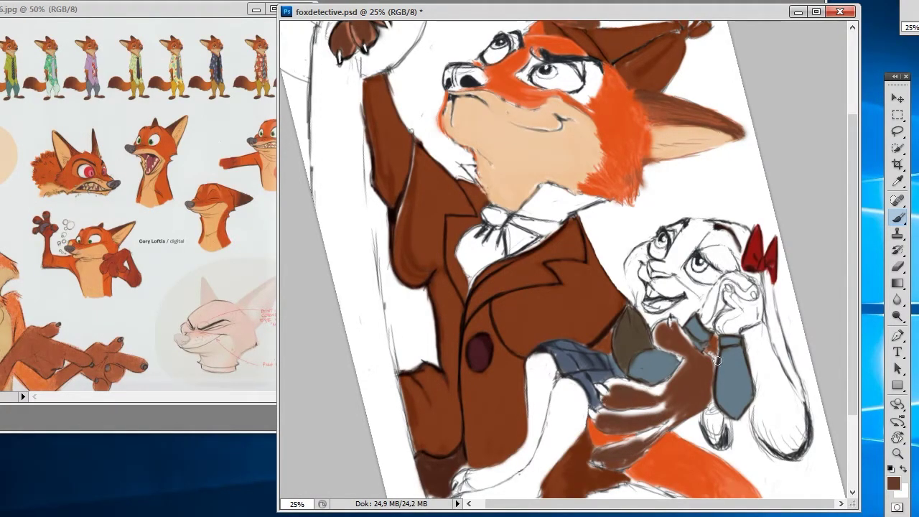
mouse_move(648, 453)
mouse_down()
mouse_move(672, 427)
mouse_move(600, 451)
mouse_up()
drag(711, 361, 709, 406)
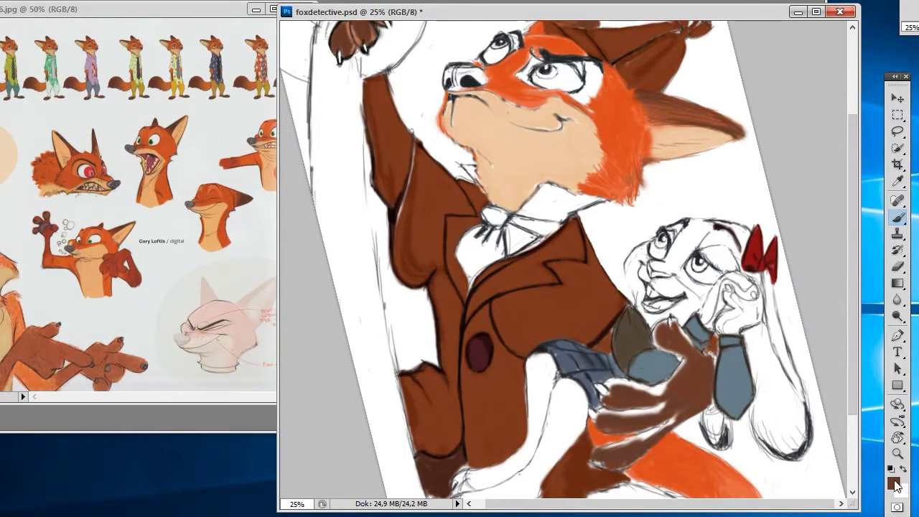
Add a lighter brown touch to the top of the paw.
click(894, 480)
drag(303, 413, 290, 411)
click(524, 341)
mouse_move(682, 314)
mouse_down()
mouse_move(682, 330)
mouse_move(658, 343)
mouse_move(682, 359)
mouse_move(662, 390)
mouse_move(617, 384)
mouse_move(606, 401)
mouse_move(661, 410)
mouse_move(613, 413)
mouse_move(661, 427)
mouse_move(639, 438)
mouse_move(684, 411)
mouse_up()
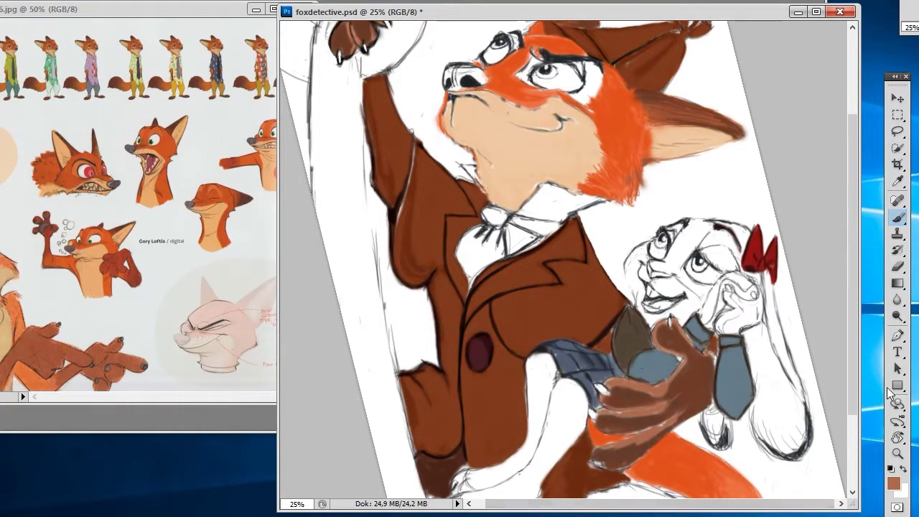
Shade the paw's edges and fingers with dark brown, including over the blue cuff.
click(893, 483)
mouse_move(299, 413)
mouse_down()
mouse_move(276, 489)
mouse_move(300, 454)
mouse_move(339, 472)
mouse_move(349, 464)
mouse_up()
click(523, 342)
drag(665, 334, 676, 354)
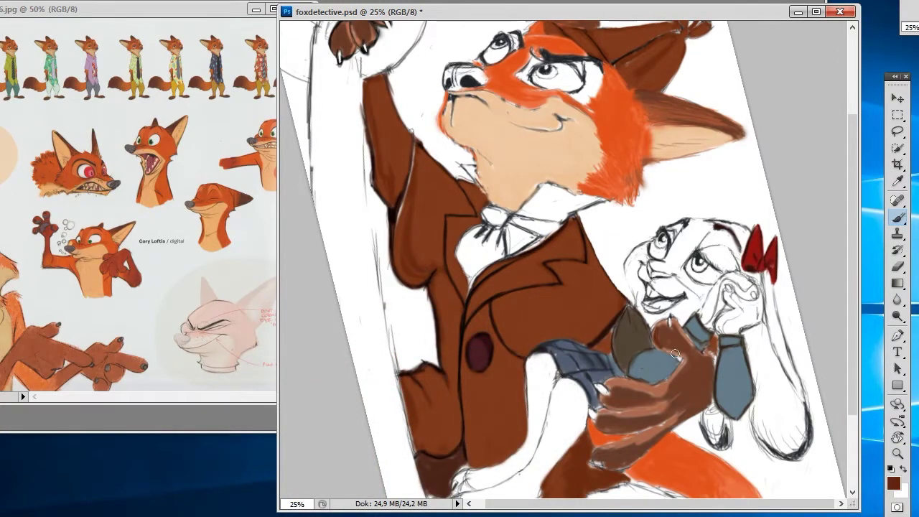
mouse_move(713, 381)
mouse_down()
mouse_move(707, 394)
mouse_move(622, 433)
mouse_move(597, 418)
mouse_up()
mouse_move(598, 459)
mouse_down()
mouse_move(626, 467)
mouse_move(710, 403)
mouse_up()
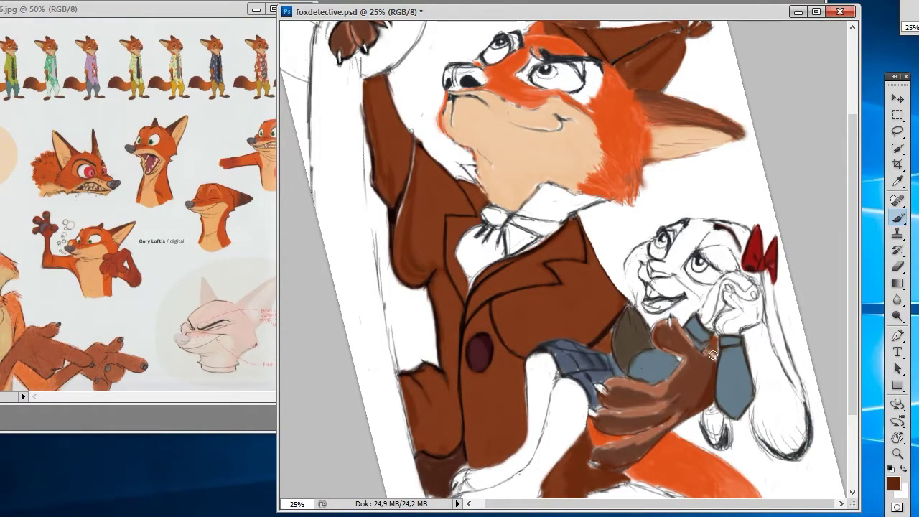
drag(712, 355, 677, 327)
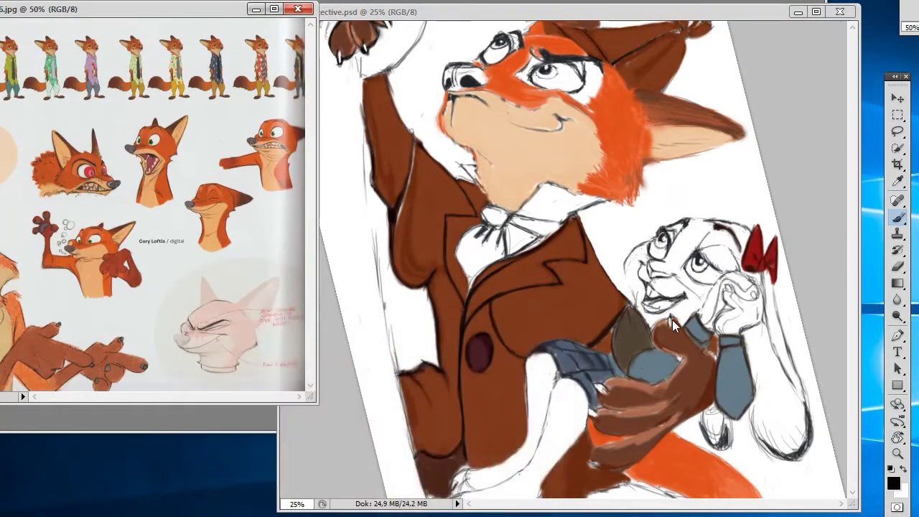
click(673, 325)
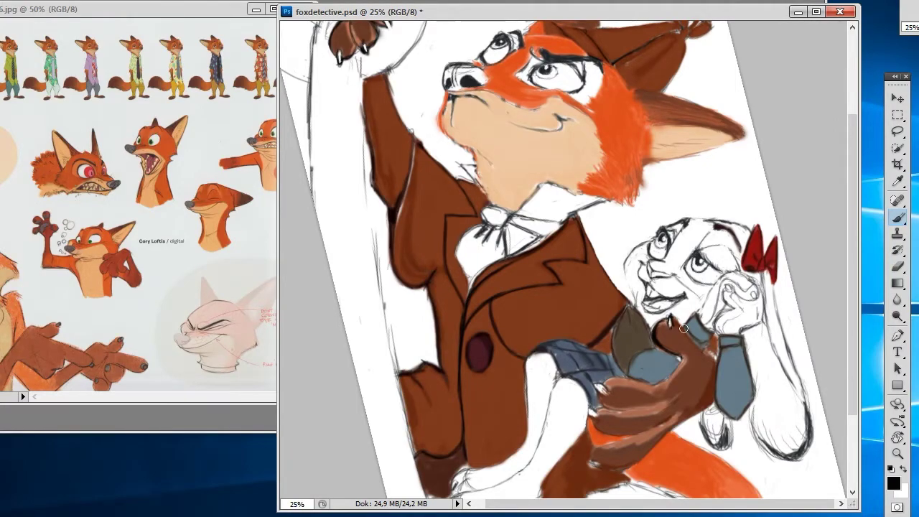
mouse_move(693, 340)
mouse_down()
mouse_move(708, 357)
mouse_move(688, 414)
mouse_up()
mouse_move(659, 384)
mouse_down()
mouse_move(627, 379)
mouse_move(605, 394)
mouse_move(633, 411)
mouse_move(602, 415)
mouse_up()
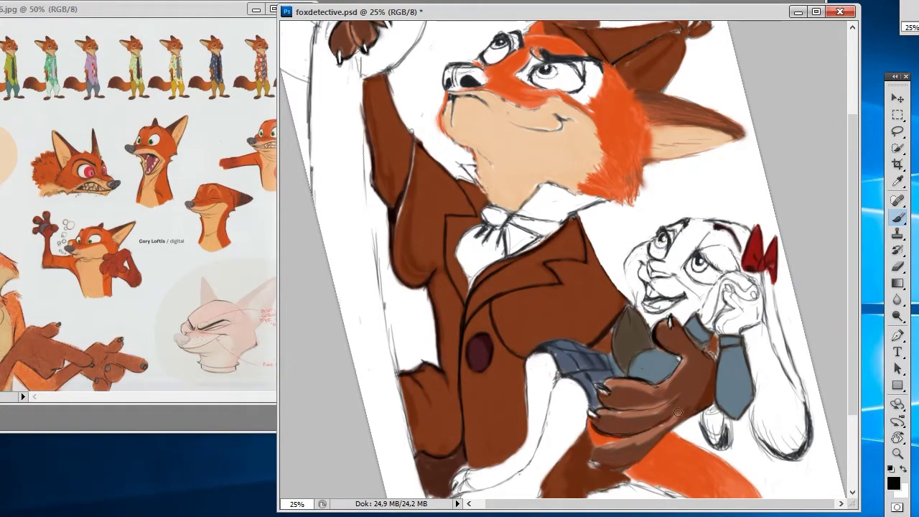
mouse_move(619, 462)
mouse_down()
mouse_move(596, 460)
mouse_move(612, 467)
mouse_move(657, 440)
mouse_move(680, 399)
mouse_up()
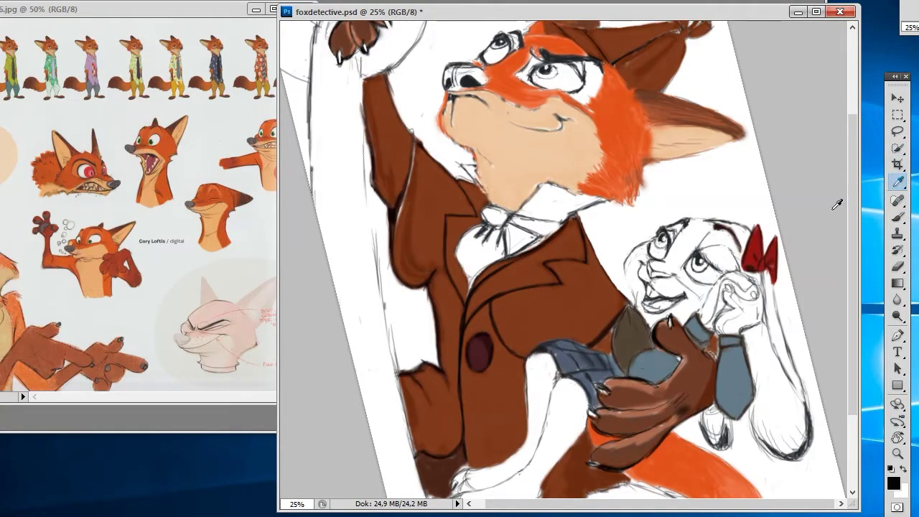
Resample the paw's browns, adjust its shading, and save the drawing.
alt+click(626, 382)
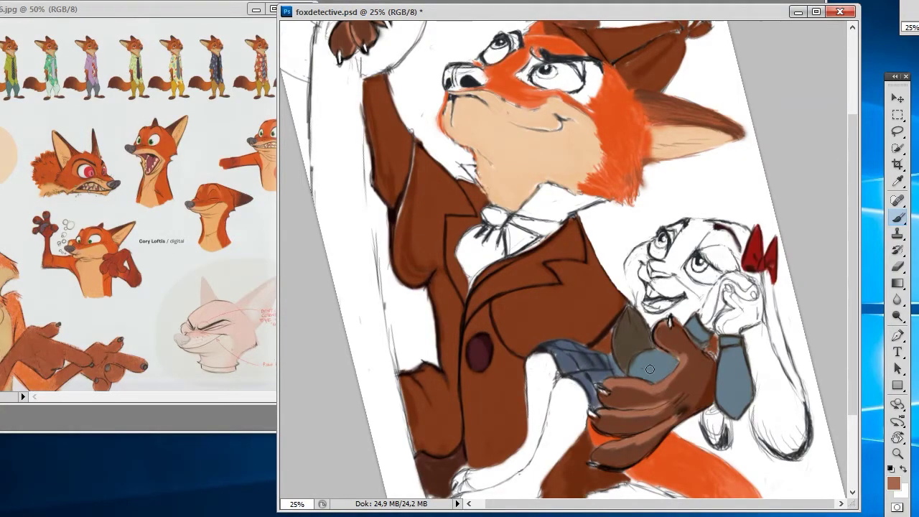
alt+click(650, 435)
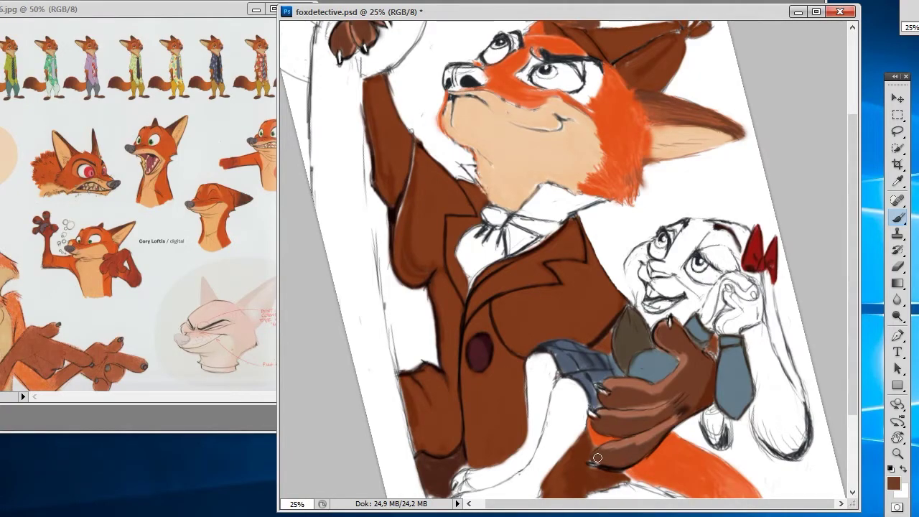
drag(644, 451, 676, 424)
click(898, 182)
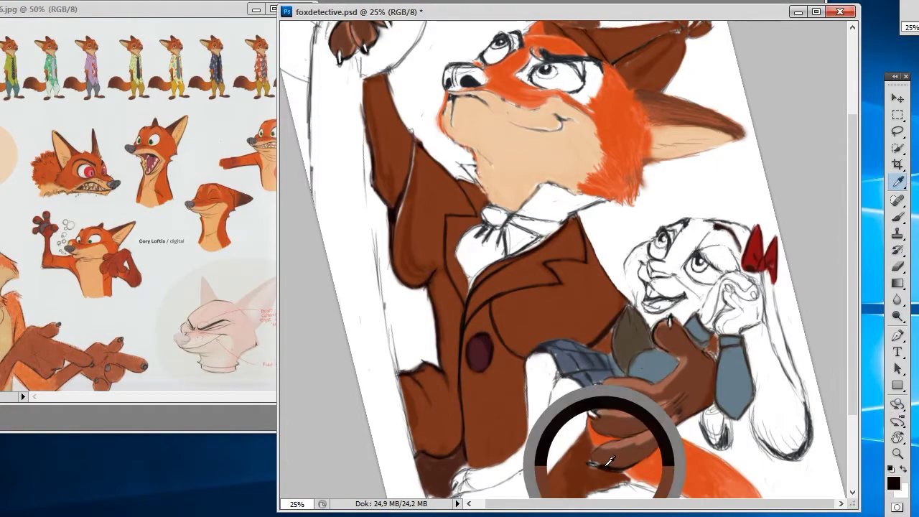
click(602, 463)
key(ctrl+s)
key(b)
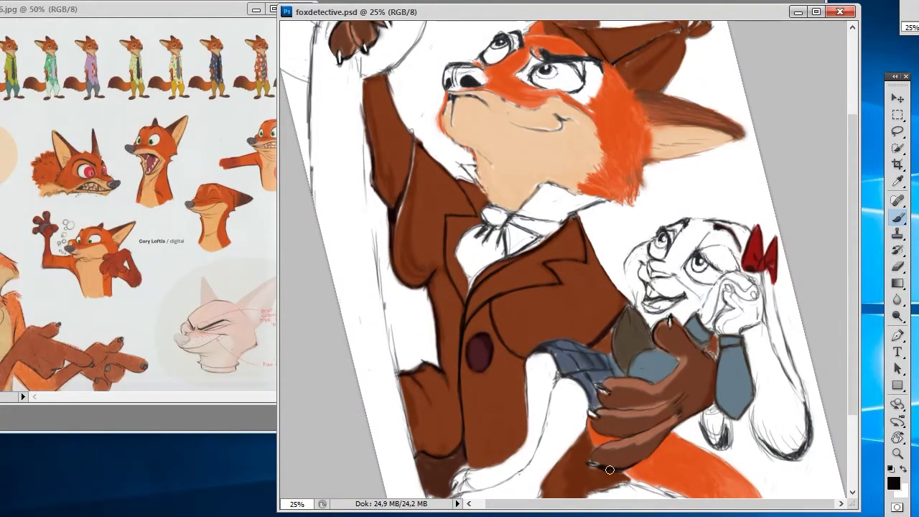
Add dark lines along the paw's upper edge and paint over a stray dark spot.
drag(610, 470, 599, 464)
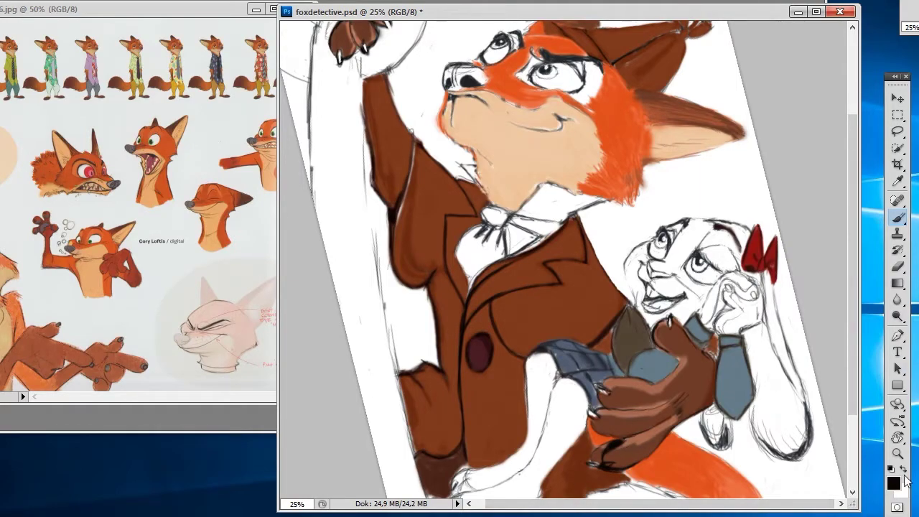
click(904, 472)
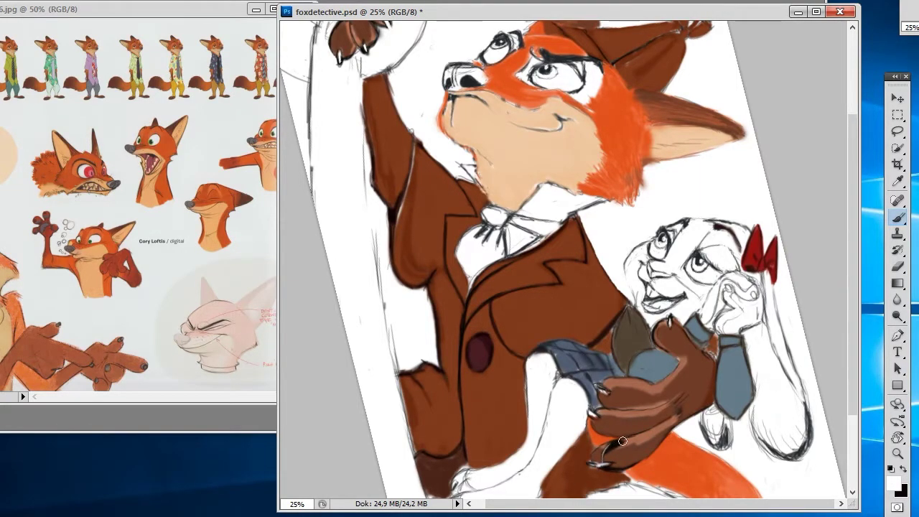
click(905, 471)
mouse_move(615, 445)
mouse_down()
mouse_move(622, 432)
mouse_move(626, 441)
mouse_up()
alt+click(631, 454)
drag(626, 460, 626, 462)
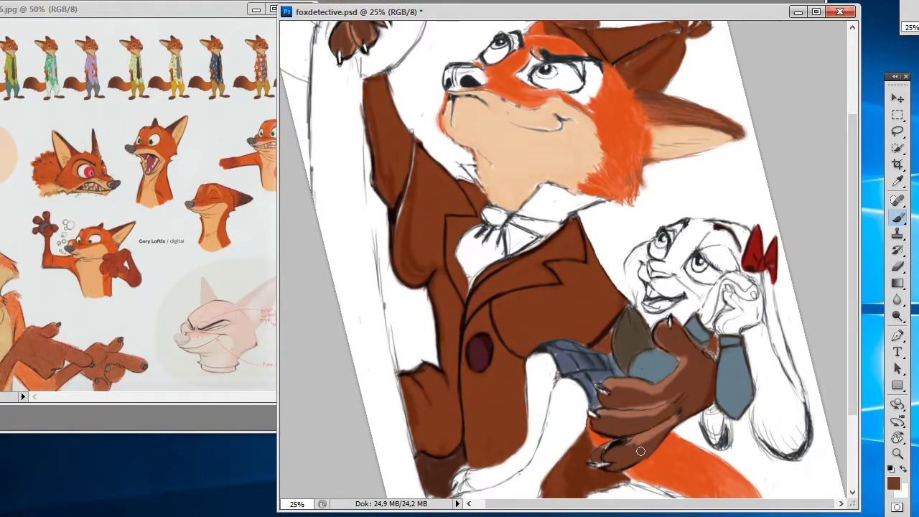
Smooth the paw's fingers and claws with a lighter brown, then sample the tail's orange-red.
alt+click(648, 428)
drag(624, 441, 607, 468)
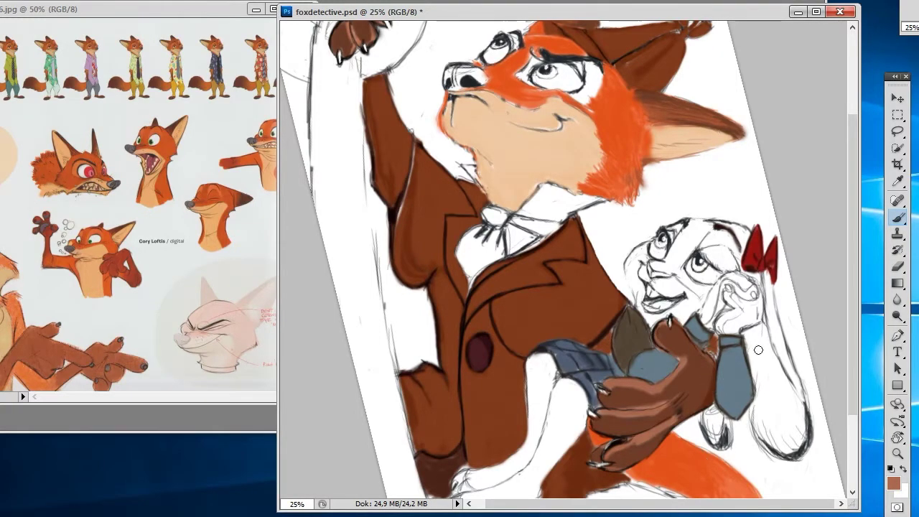
alt+click(593, 436)
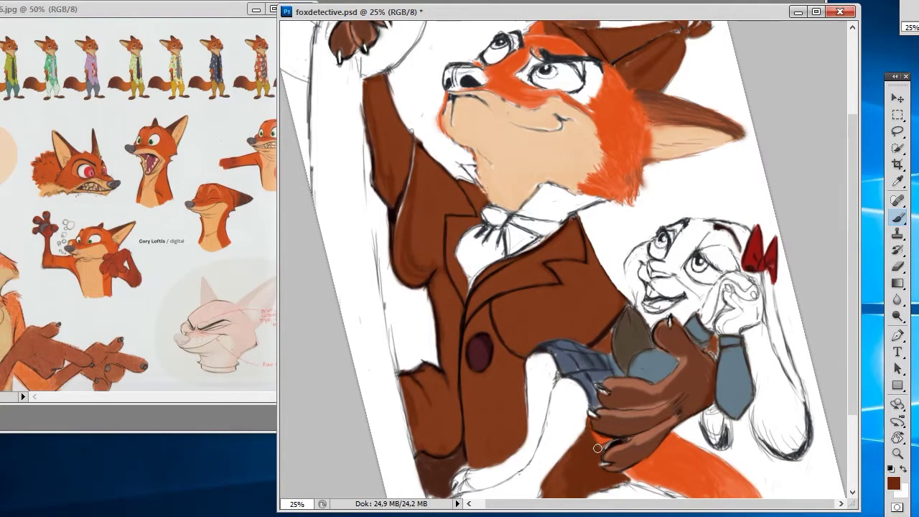
alt+click(601, 447)
alt+click(608, 439)
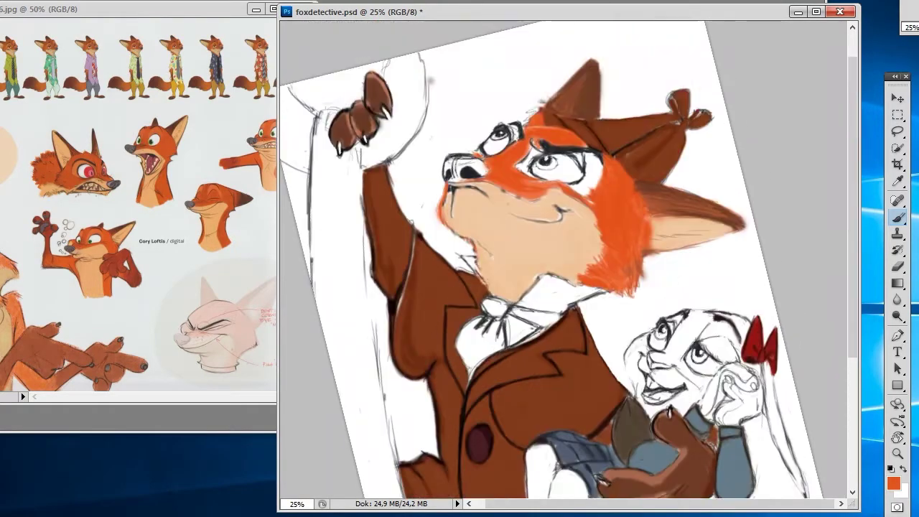
key(i)
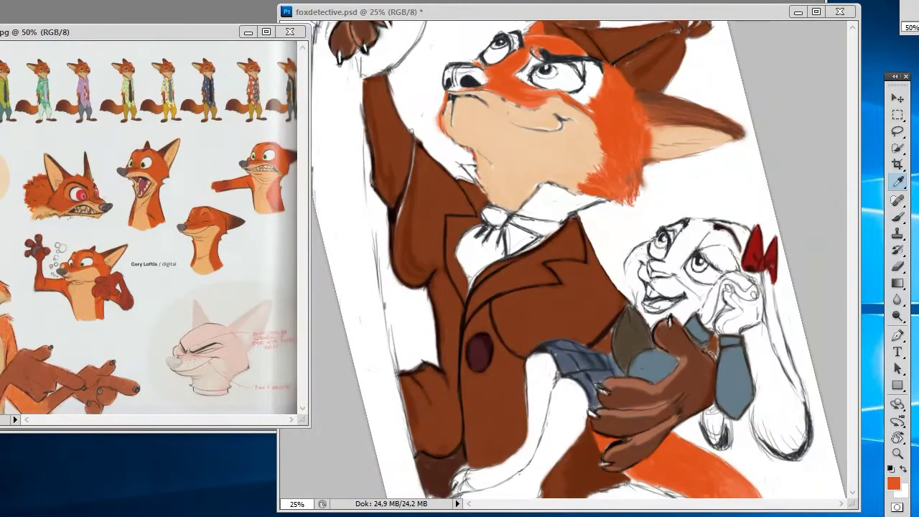
Sample the scarf green from the Basil reference, darken it, and fill the neckerchief.
click(107, 315)
click(894, 484)
drag(252, 480, 227, 464)
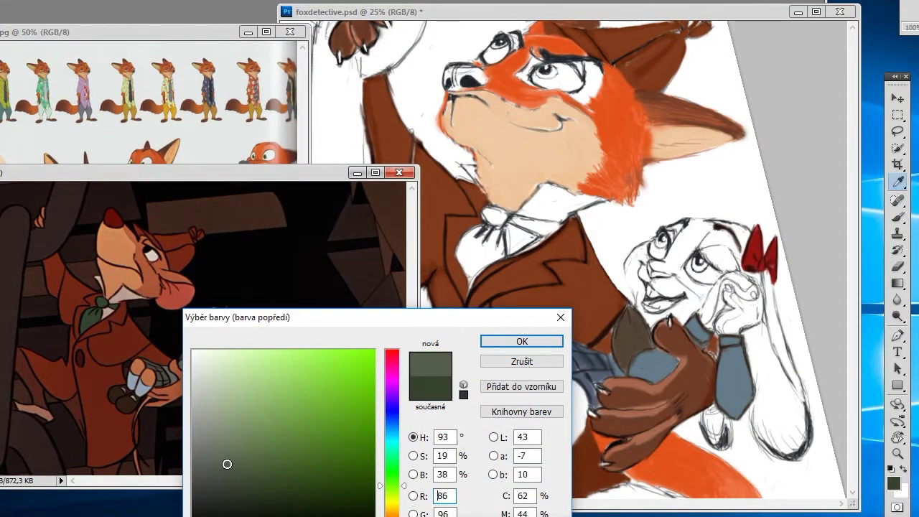
click(523, 341)
key(b)
click(471, 244)
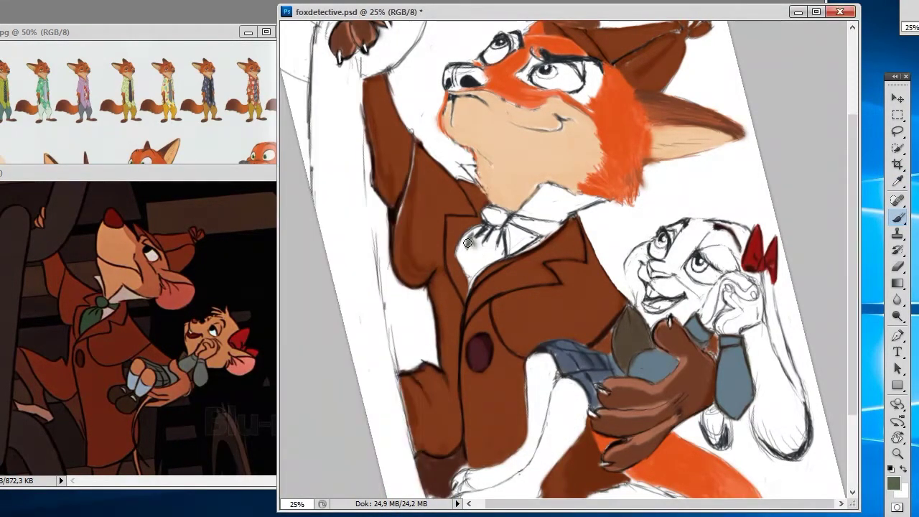
drag(467, 245, 465, 260)
mouse_move(478, 230)
mouse_down()
mouse_move(469, 269)
mouse_move(546, 224)
mouse_move(495, 215)
mouse_move(489, 254)
mouse_move(508, 237)
mouse_move(534, 243)
mouse_up()
Paint white over the skin under the chin and stray sketch lines by the arm.
alt+click(804, 374)
mouse_move(545, 198)
mouse_down()
mouse_move(536, 201)
mouse_move(560, 214)
mouse_up()
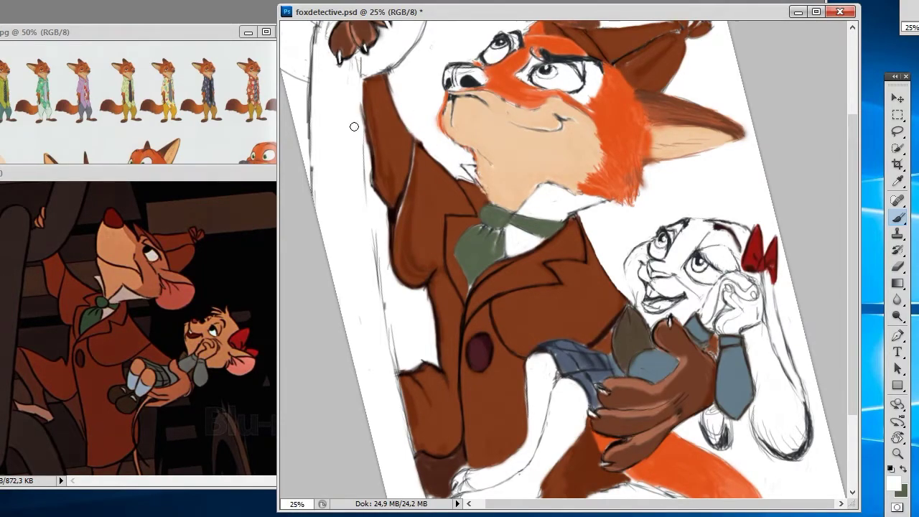
drag(354, 126, 353, 70)
mouse_move(458, 176)
mouse_down()
mouse_move(480, 185)
mouse_move(463, 152)
mouse_up()
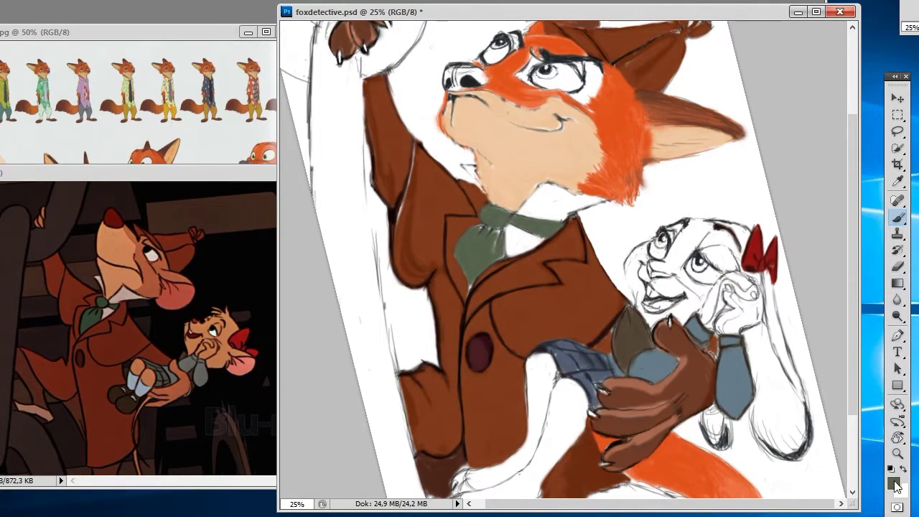
Shade the neckerchief's right side with a darker green and touch up the shirt below.
click(894, 484)
click(248, 491)
click(507, 345)
drag(505, 225, 553, 241)
drag(510, 208, 564, 219)
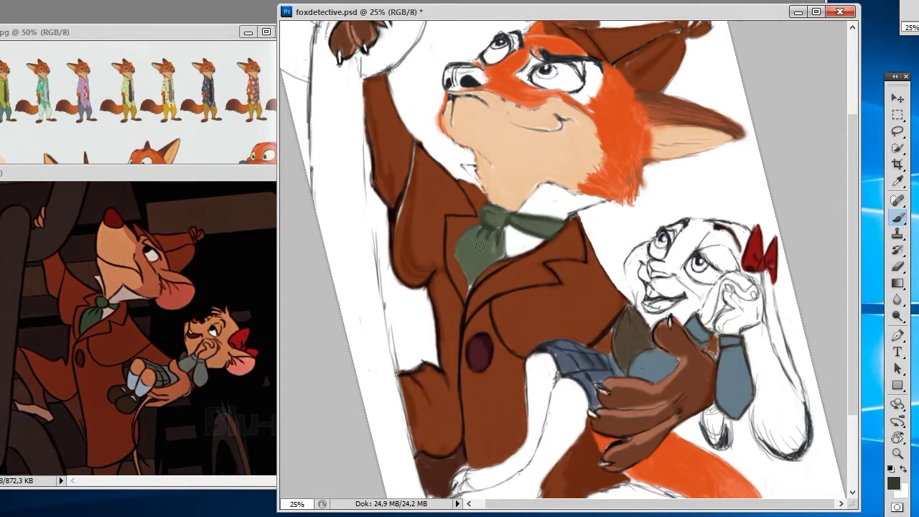
mouse_move(502, 231)
mouse_down()
mouse_move(501, 256)
mouse_move(479, 226)
mouse_up()
Draw black outlines along the neckerchief's top, undoing the last stroke via History.
click(894, 484)
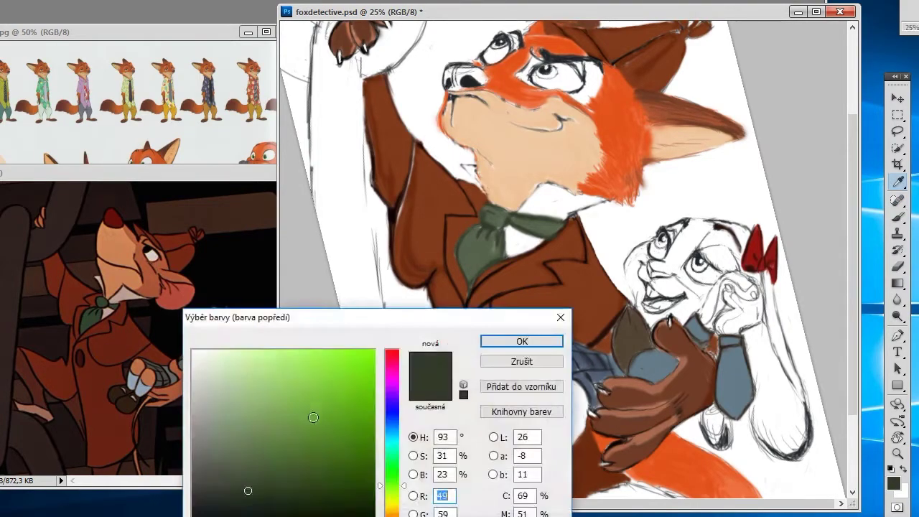
click(216, 496)
click(521, 340)
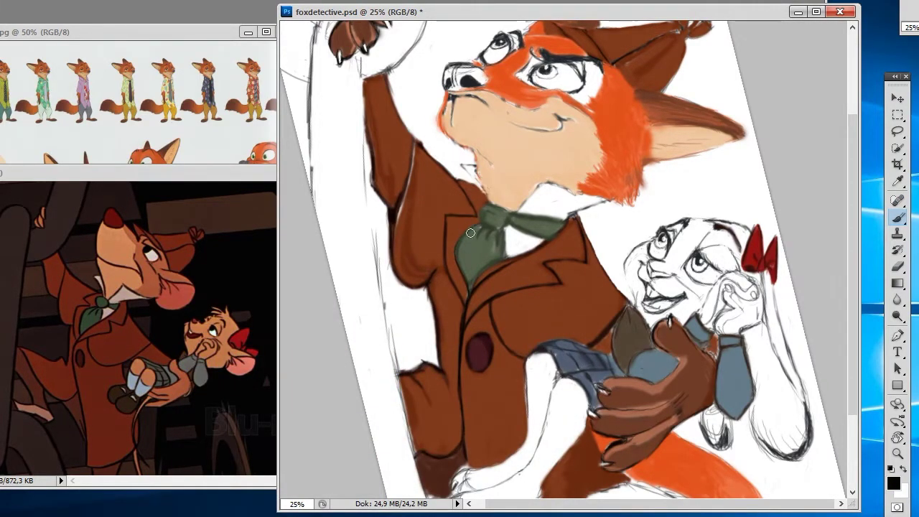
drag(493, 227, 572, 223)
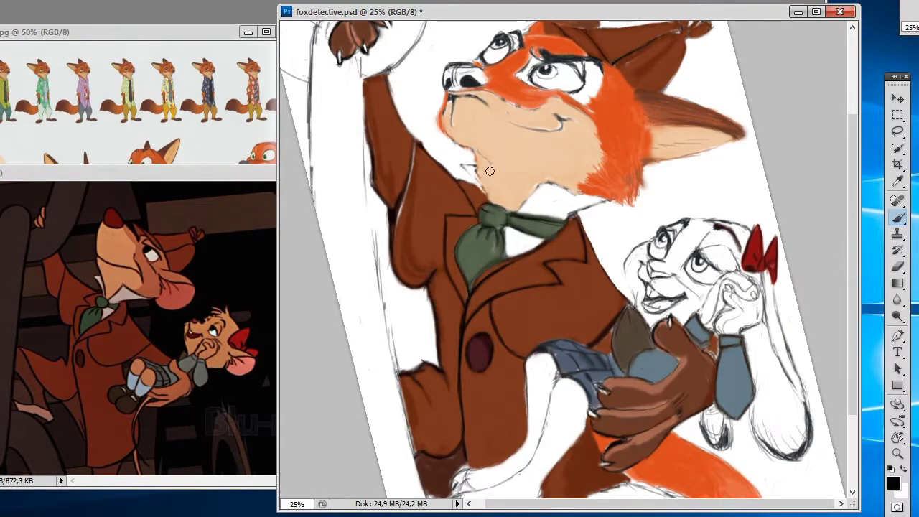
drag(472, 174, 460, 166)
mouse_move(519, 210)
mouse_down()
mouse_move(615, 200)
mouse_move(554, 222)
mouse_up()
click(913, 353)
click(811, 377)
click(575, 193)
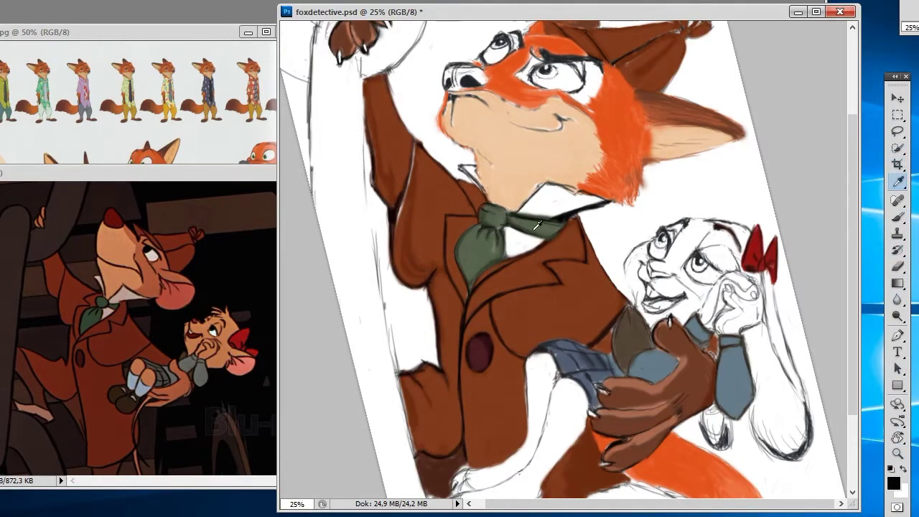
Repaint the neckerchief's top edge in its green and cover part of the collar line white.
alt+click(558, 225)
drag(534, 223, 562, 230)
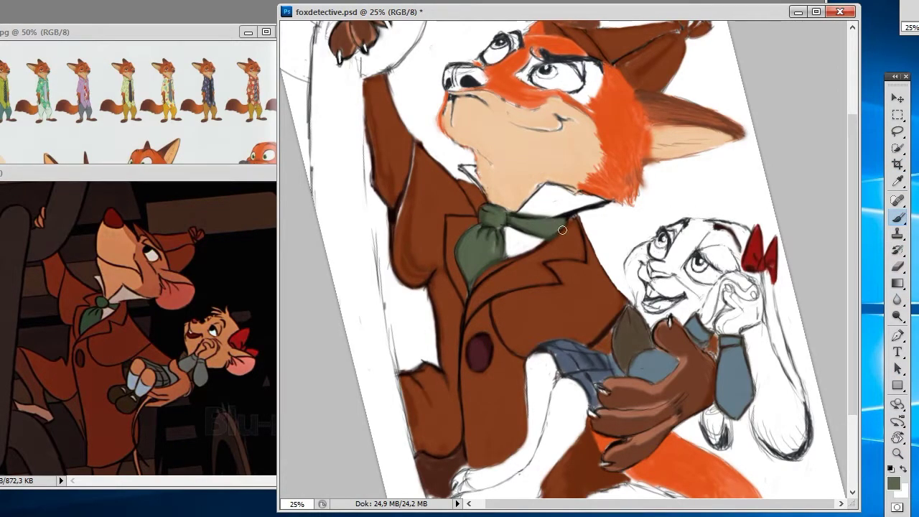
alt+click(573, 216)
click(906, 470)
mouse_move(611, 205)
mouse_down()
mouse_move(524, 214)
mouse_move(566, 213)
mouse_up()
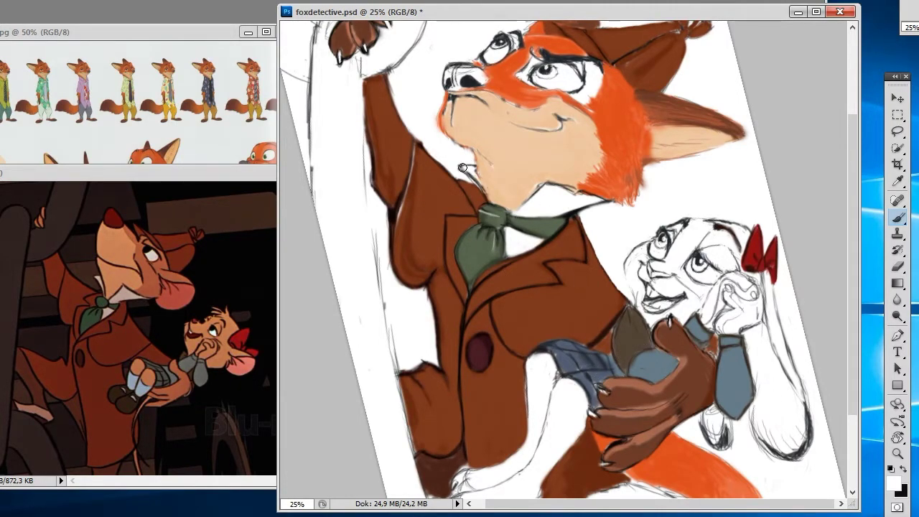
Cover the neck line in skin tone, then outline the collar and muzzle in black with whisker dots.
drag(484, 189, 486, 195)
click(903, 468)
mouse_move(511, 212)
mouse_down()
mouse_move(533, 196)
mouse_move(486, 197)
mouse_up()
mouse_move(453, 114)
mouse_down()
mouse_move(479, 100)
mouse_move(519, 125)
mouse_move(568, 130)
mouse_move(560, 109)
mouse_up()
click(507, 110)
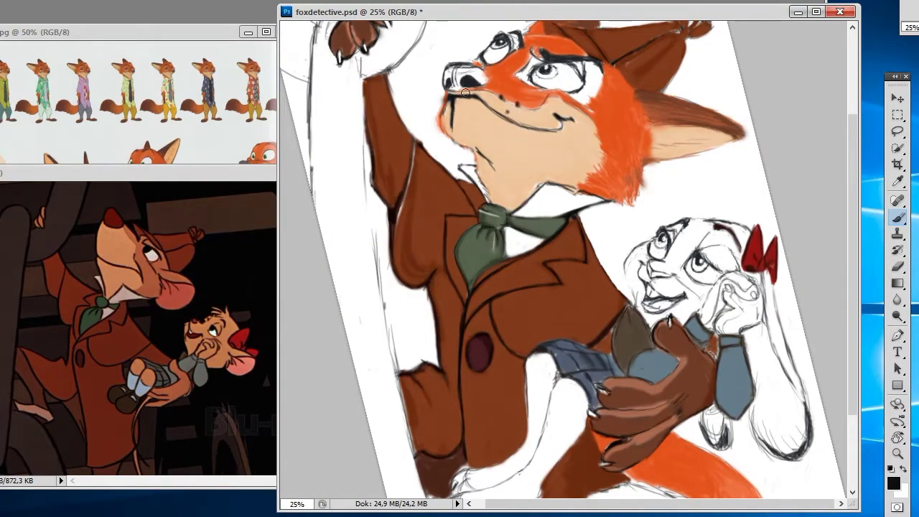
Outline the nose and face details and ring the eye, undoing one stray stroke.
drag(451, 92, 480, 91)
mouse_move(555, 101)
mouse_down()
mouse_move(582, 126)
mouse_move(515, 78)
mouse_up()
click(907, 201)
key(ctrl+z)
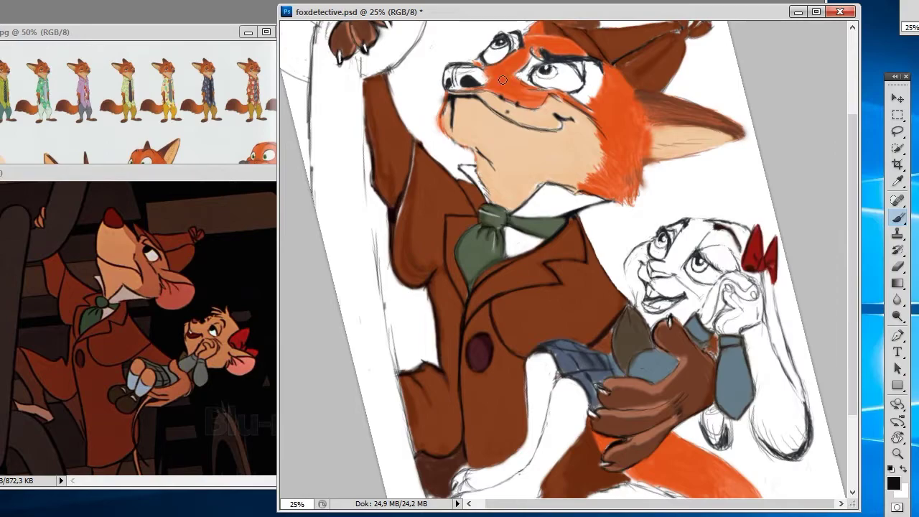
drag(507, 63, 504, 50)
drag(530, 85, 558, 92)
Sample the fur's orange and lighten it in the Color Picker.
alt+click(532, 92)
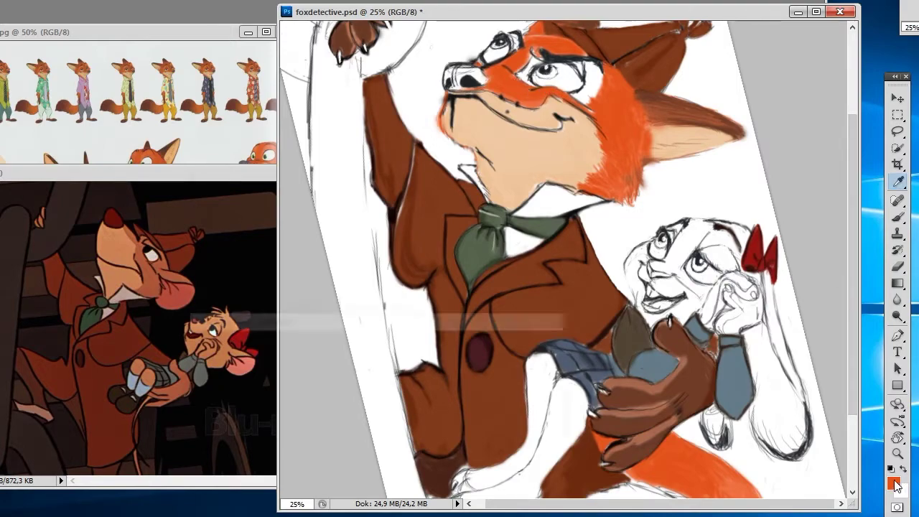
click(893, 483)
click(315, 364)
click(522, 341)
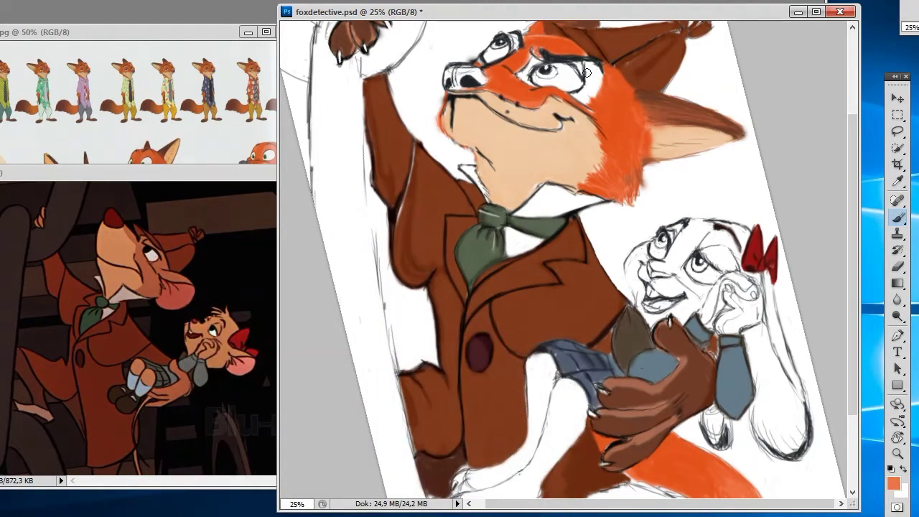
Paint light orange over the dark brow, then shade beside the eye and cheek in darker orange.
drag(586, 73, 596, 92)
drag(511, 87, 526, 80)
click(894, 484)
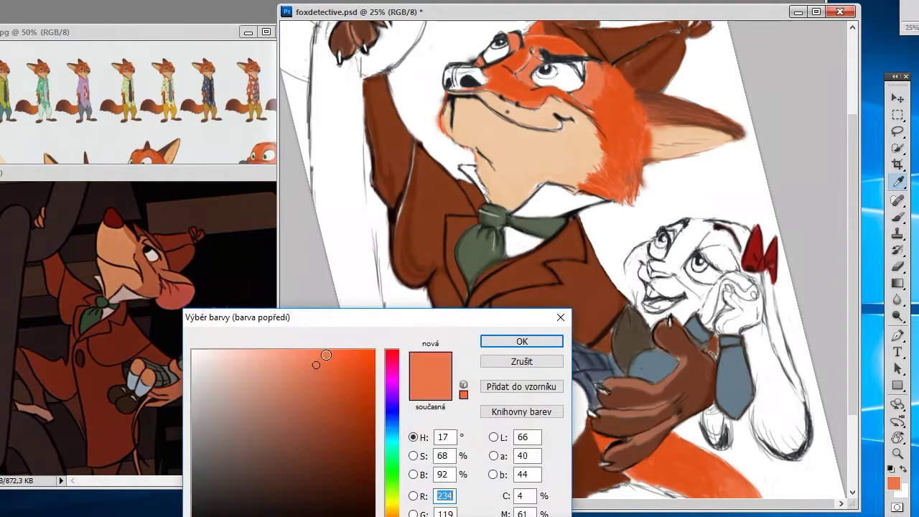
click(376, 400)
click(523, 340)
drag(581, 69, 579, 112)
mouse_move(515, 81)
mouse_down()
mouse_move(540, 60)
mouse_move(512, 41)
mouse_up()
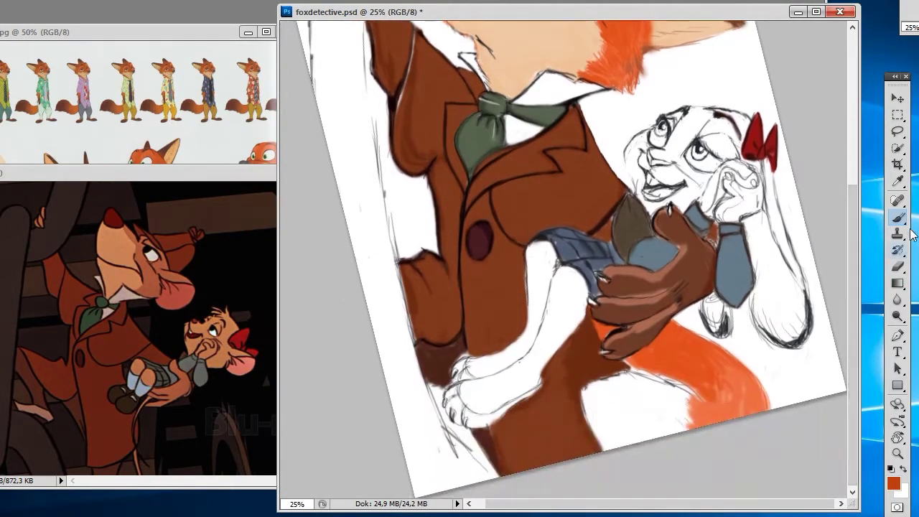
alt+click(585, 403)
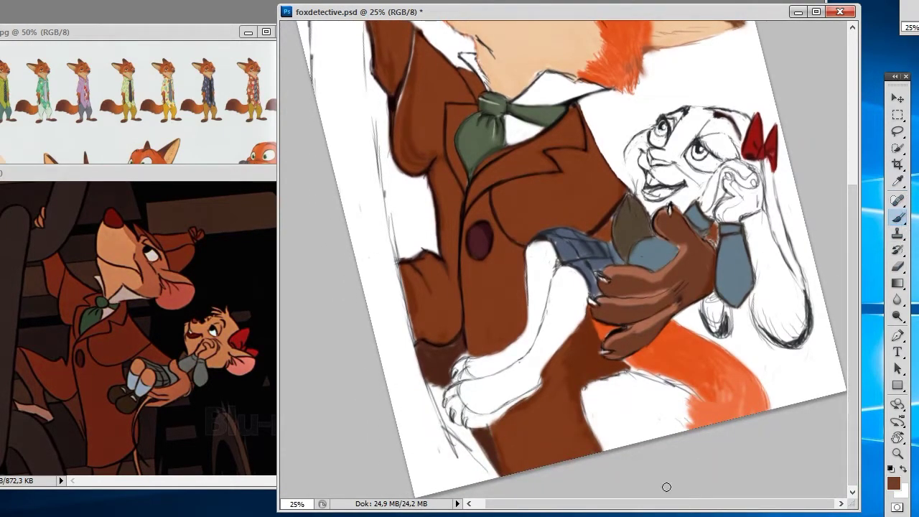
Paint a brown patch at the tail's base and darken it with a deeper brown.
mouse_move(585, 402)
mouse_down()
mouse_move(612, 441)
mouse_move(668, 445)
mouse_move(683, 402)
mouse_move(661, 381)
mouse_move(632, 375)
mouse_move(657, 411)
mouse_move(603, 388)
mouse_move(589, 402)
mouse_move(646, 413)
mouse_move(622, 405)
mouse_move(602, 444)
mouse_up()
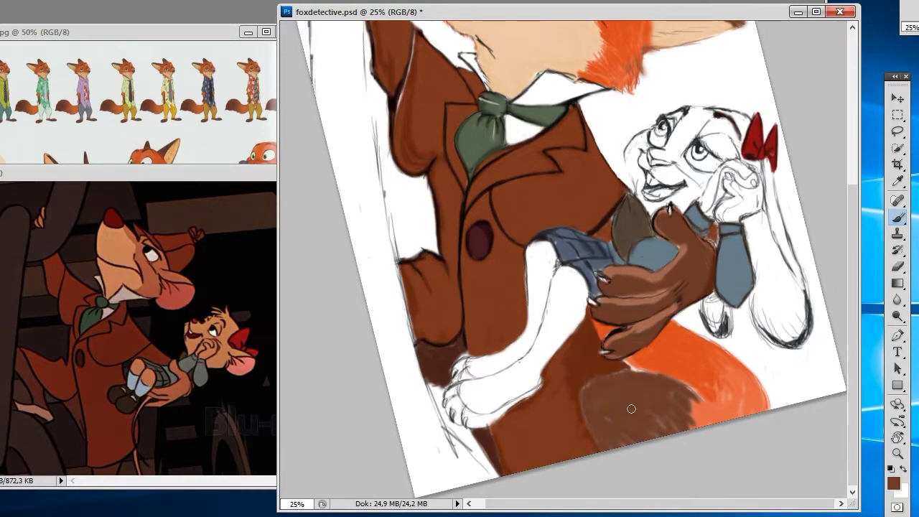
click(895, 482)
click(297, 472)
click(521, 340)
drag(584, 399, 606, 441)
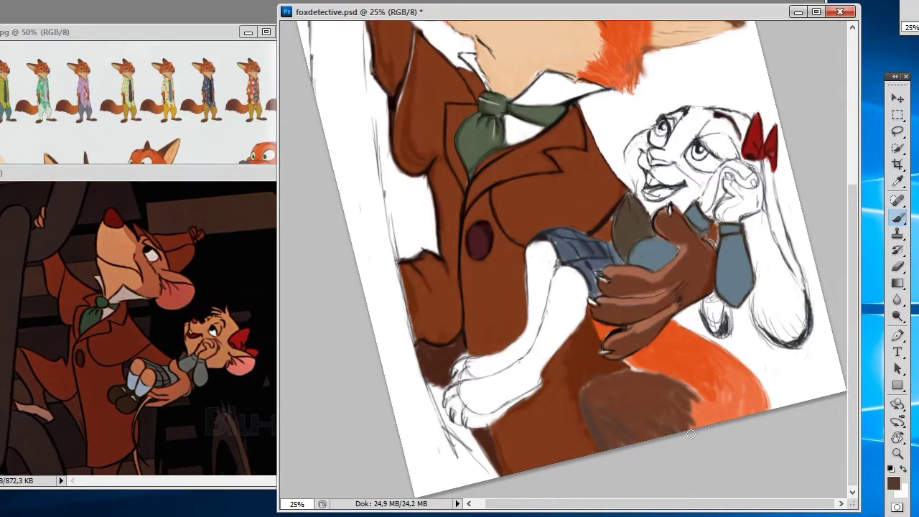
drag(640, 375, 618, 376)
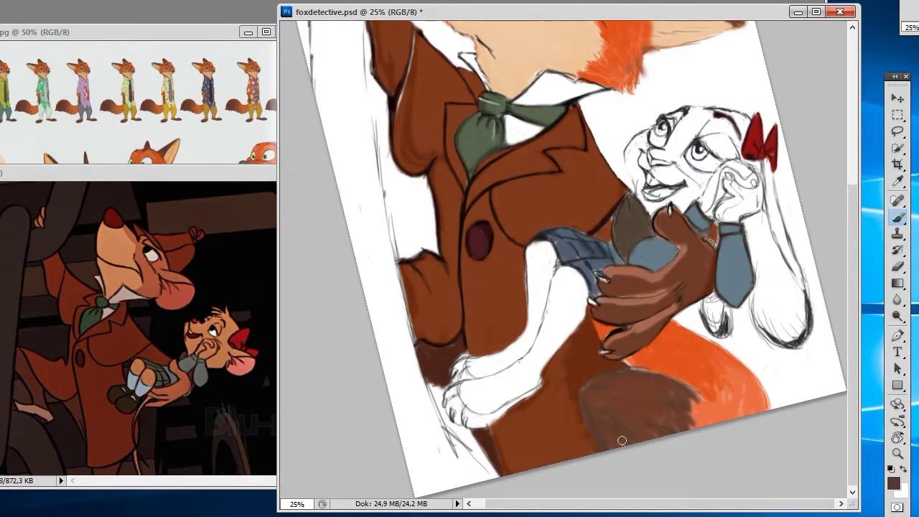
Outline the brown fur edge and the leg in black.
click(894, 483)
click(367, 511)
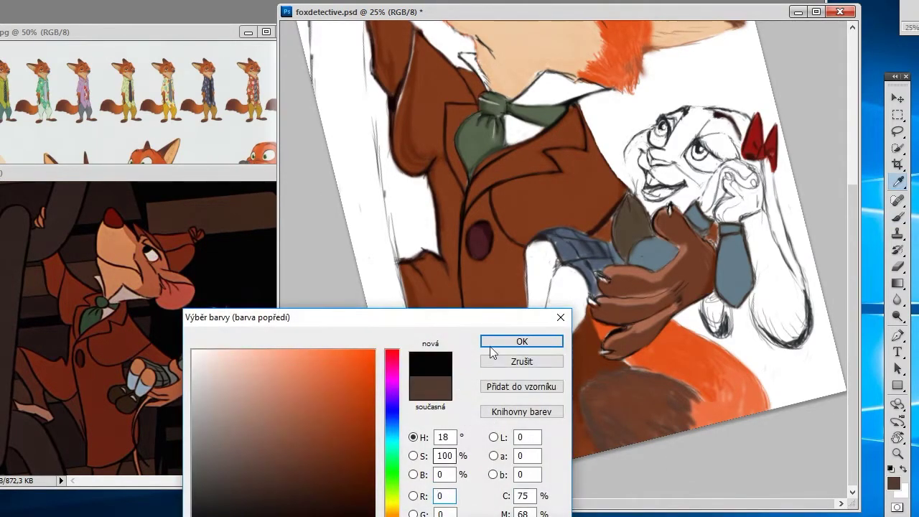
click(521, 343)
key(ctrl+alt+z)
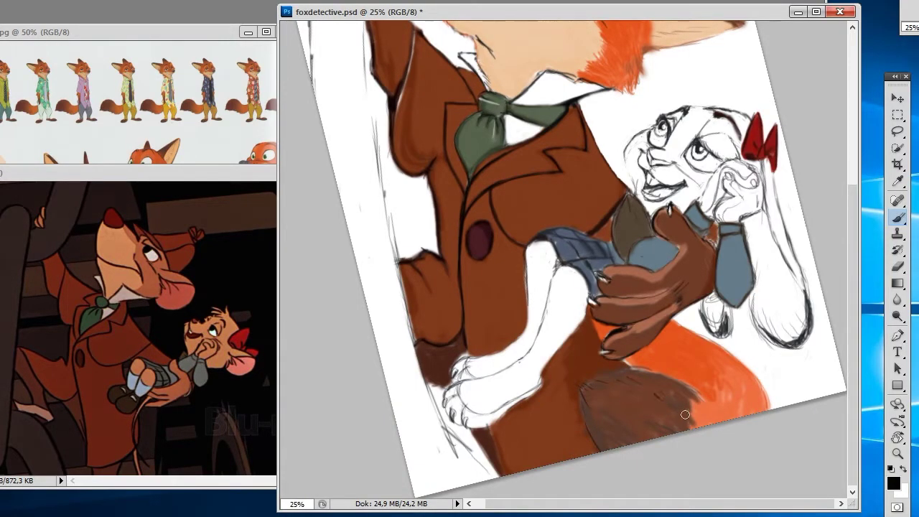
drag(660, 375, 641, 371)
drag(492, 430, 503, 476)
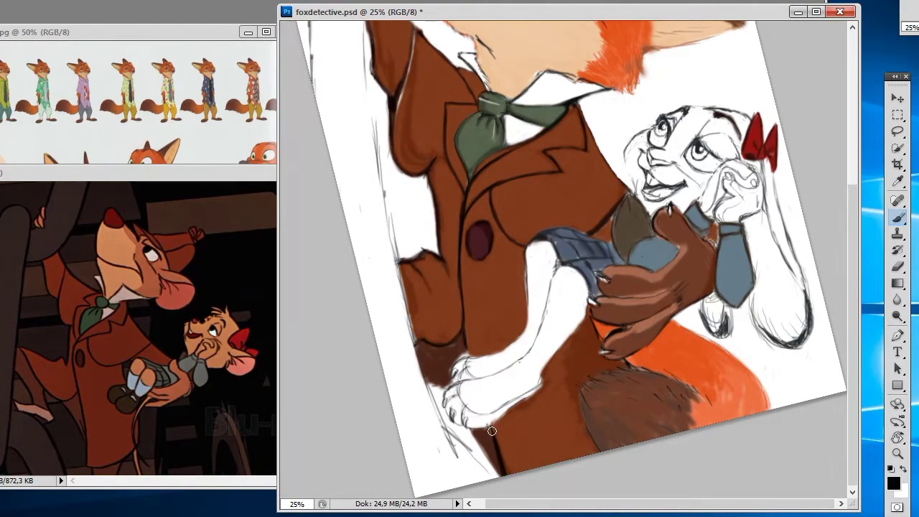
Fill the tail's gap beside the hand orange and clean its ragged edge with white.
drag(688, 333, 715, 373)
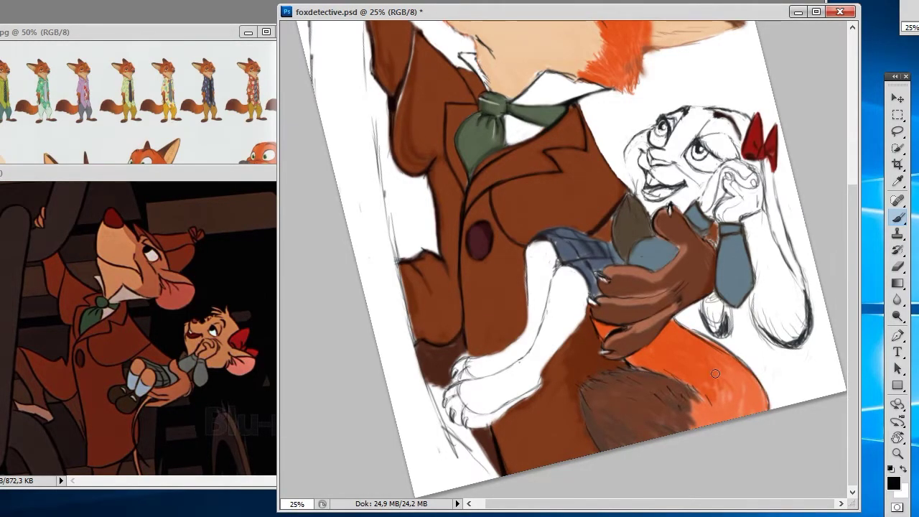
key(x)
drag(678, 323, 756, 372)
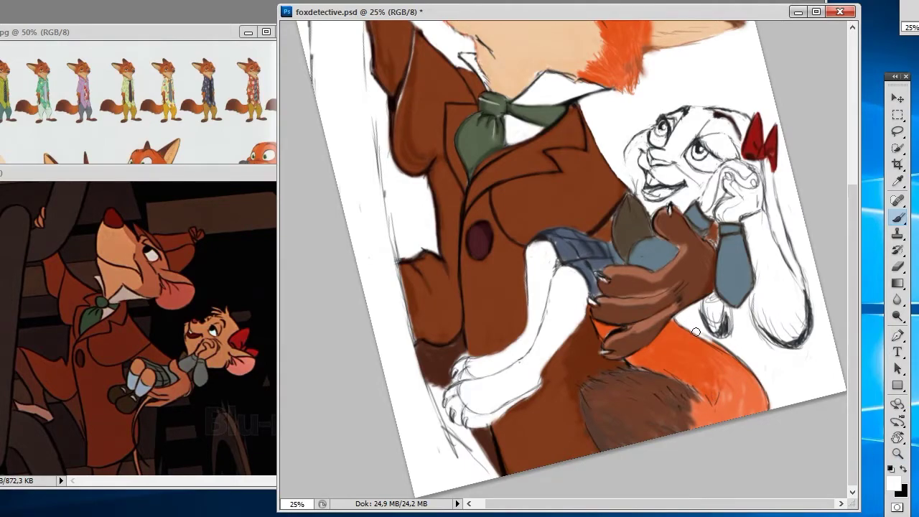
scroll(724, 346, down, 1)
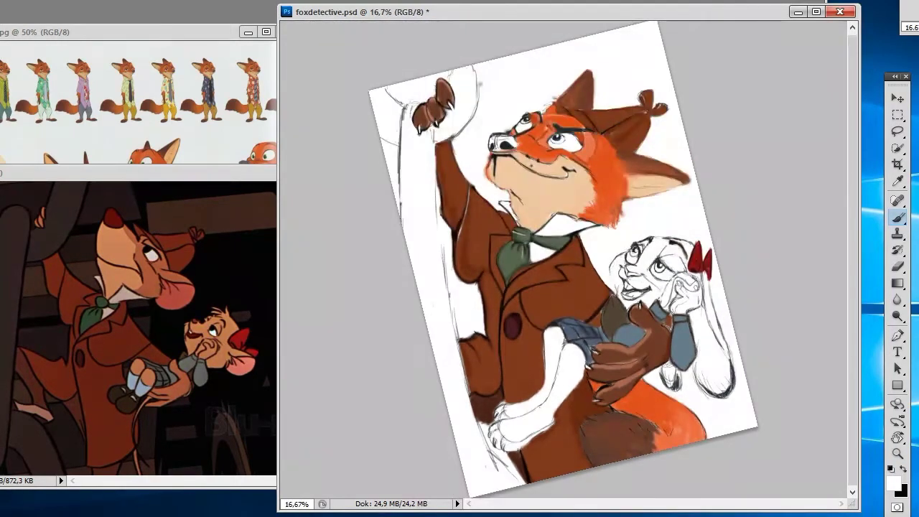
Sample the neckerchief's dark green and lighten it for the eyes.
scroll(572, 331, up, 2)
key(x)
key(ctrl+Tab)
key(i)
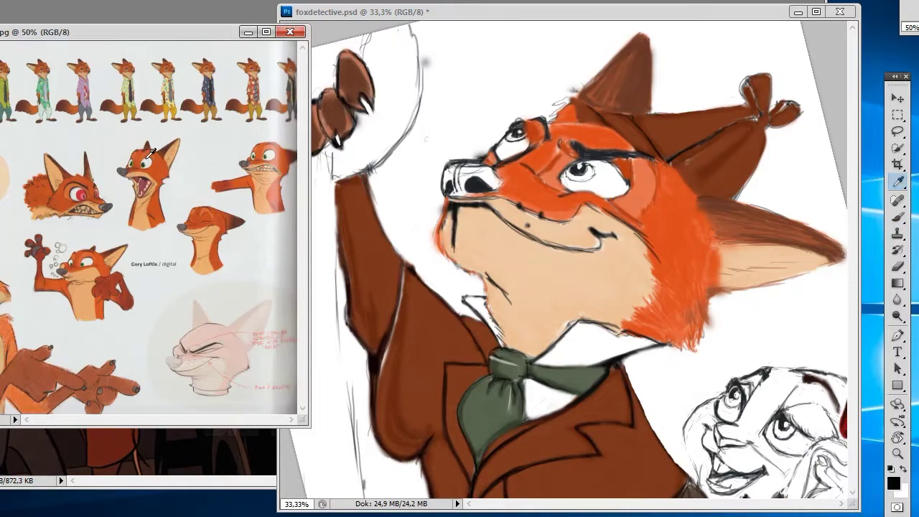
click(145, 166)
click(535, 383)
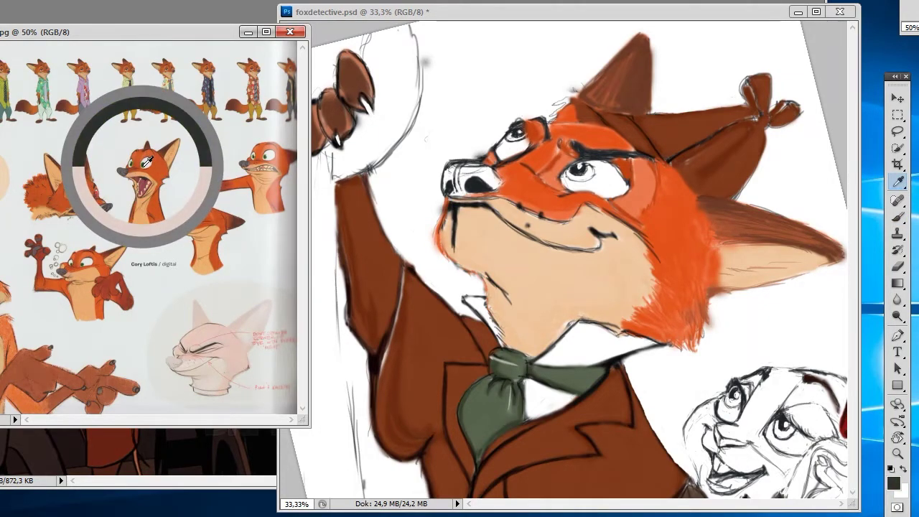
click(327, 410)
click(522, 340)
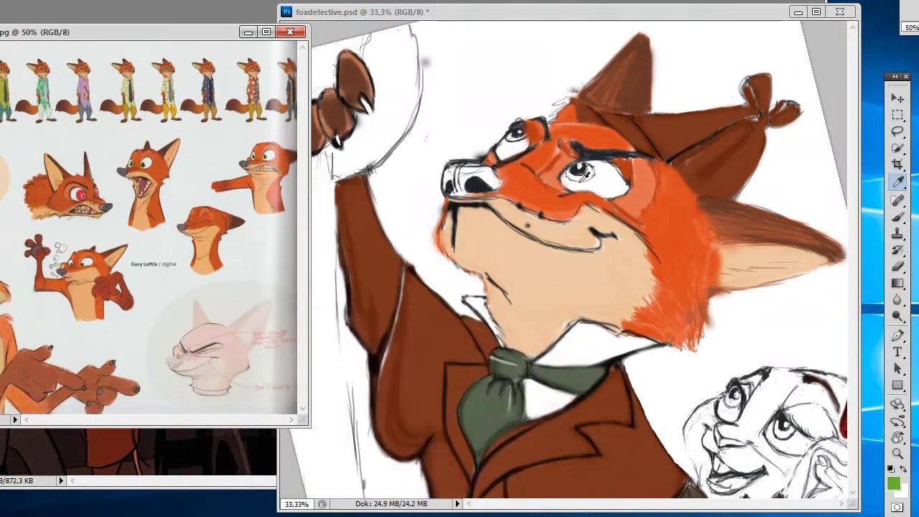
Paint green into the larger near iris and the smaller far iris.
key(b)
right_click(585, 179)
key(Return)
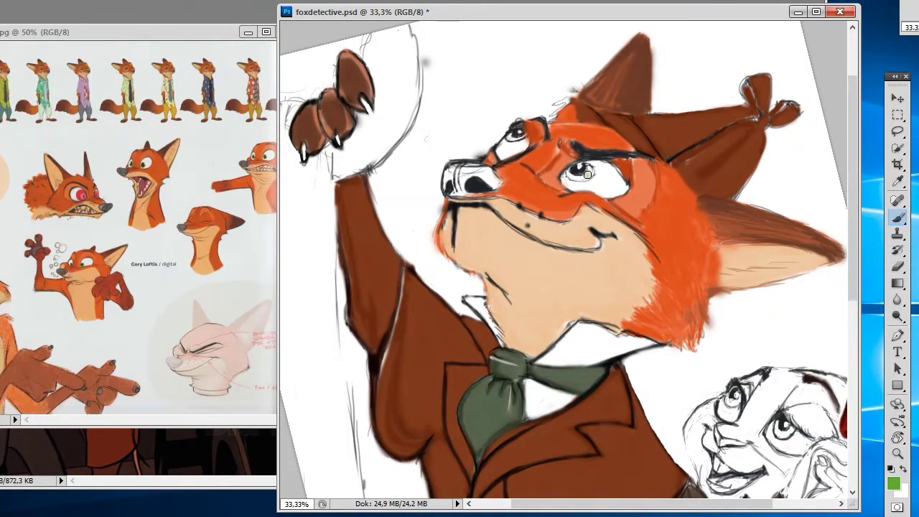
drag(586, 173, 571, 168)
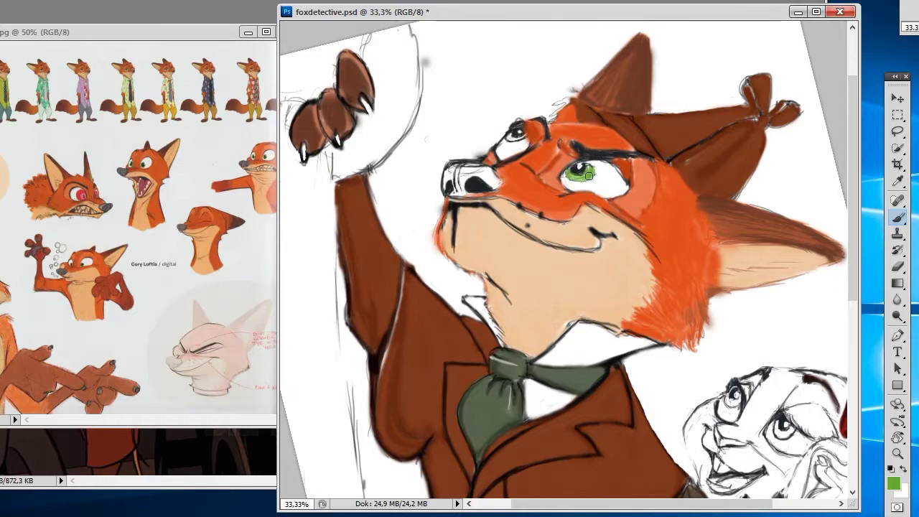
drag(519, 126, 523, 133)
Choose a muted purple foreground colour and paint the fox's nose with it.
key(i)
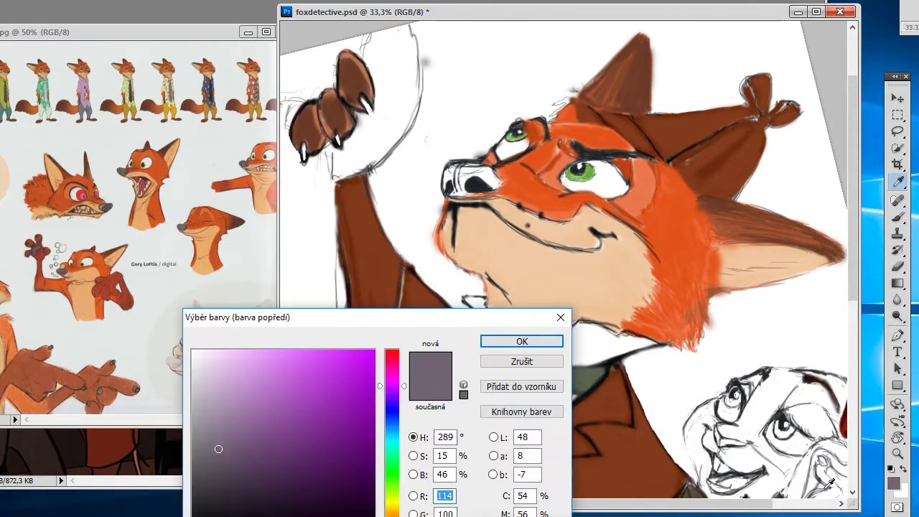
click(893, 483)
mouse_move(245, 421)
mouse_down()
mouse_move(259, 478)
mouse_move(267, 467)
mouse_up()
key(Return)
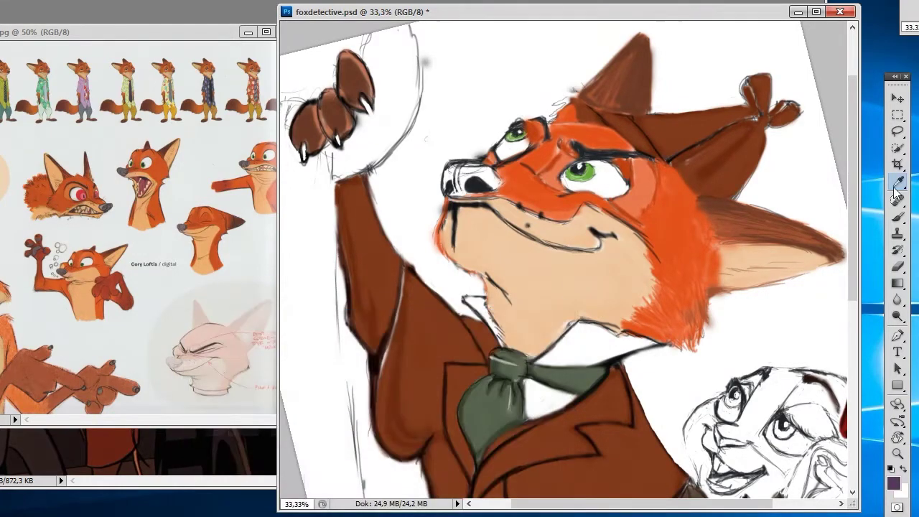
key(b)
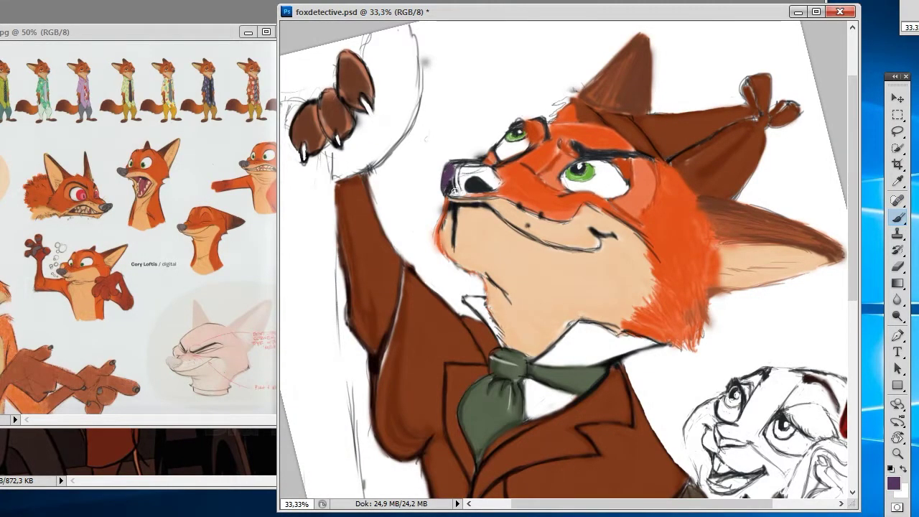
mouse_move(453, 188)
mouse_down()
mouse_move(499, 186)
mouse_move(478, 195)
mouse_move(500, 178)
mouse_up()
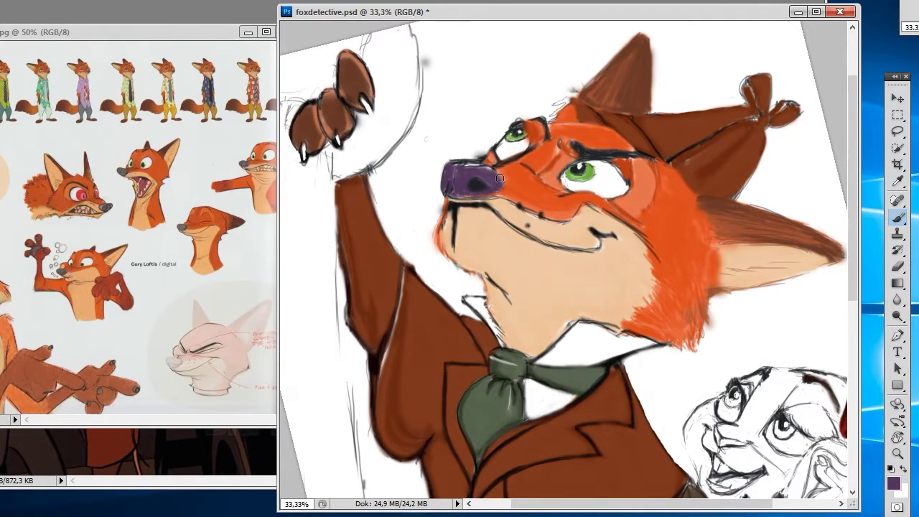
Shade the right side of the nose with darker purples, spreading the shading across it.
click(894, 483)
key(Return)
mouse_move(457, 194)
mouse_down()
mouse_move(503, 188)
mouse_move(465, 190)
mouse_up()
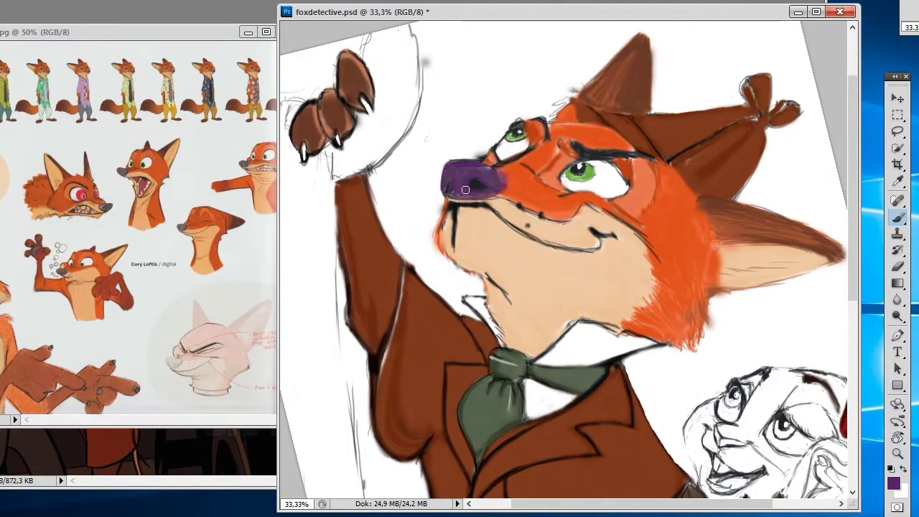
click(894, 484)
click(267, 437)
key(Return)
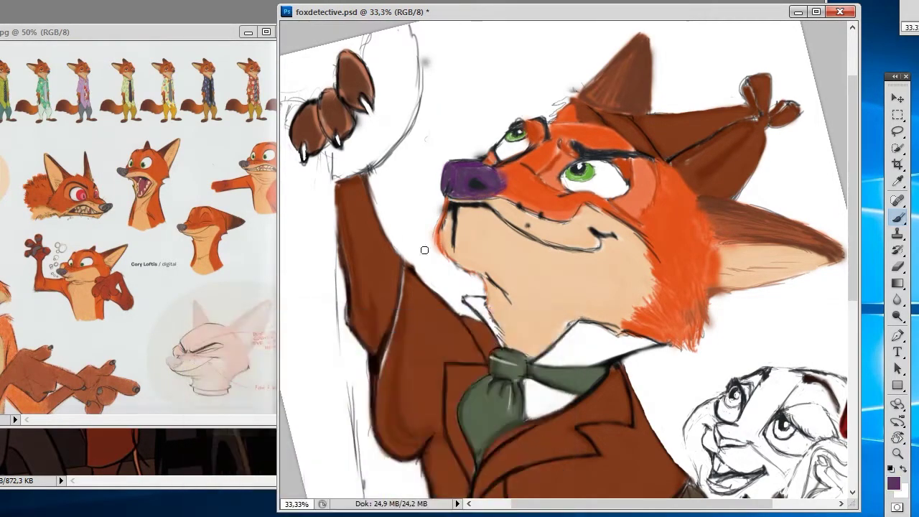
mouse_move(475, 189)
mouse_down()
mouse_move(496, 177)
mouse_move(487, 167)
mouse_up()
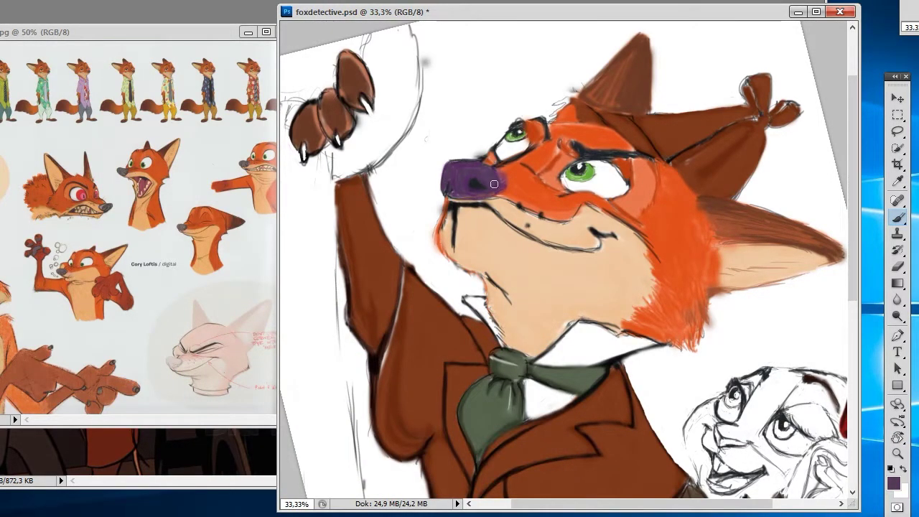
Pick an even darker purple and darken the nose's lower-left edge.
click(895, 484)
click(232, 476)
click(271, 498)
key(Return)
drag(449, 187, 449, 200)
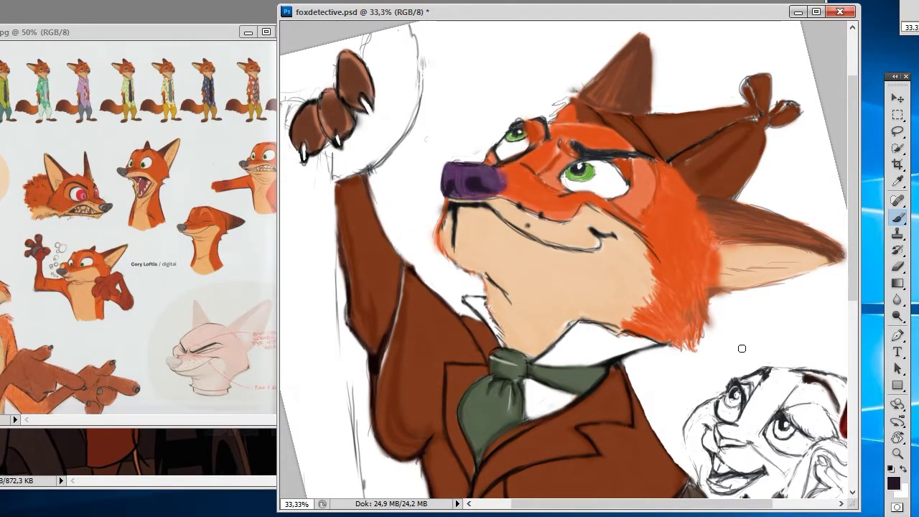
Sample the nose's purple, then set the foreground colour to black.
click(894, 483)
click(450, 164)
key(Return)
click(895, 483)
text(0)
key(Return)
Darken the nose's outline with black strokes, undoing a stray stroke.
drag(468, 174, 473, 199)
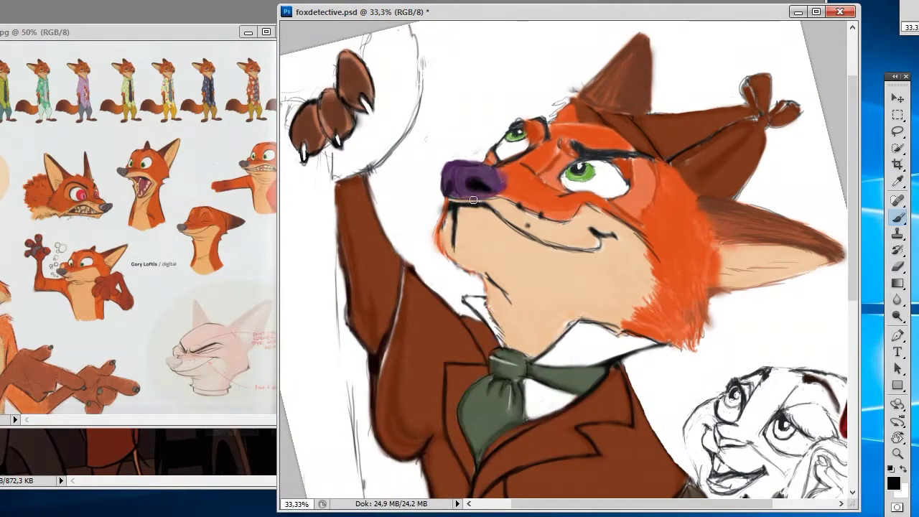
drag(444, 165, 447, 191)
mouse_move(486, 168)
mouse_down()
mouse_move(455, 159)
mouse_move(502, 184)
mouse_move(499, 176)
mouse_move(467, 202)
mouse_move(570, 249)
mouse_move(596, 249)
mouse_move(588, 227)
mouse_up()
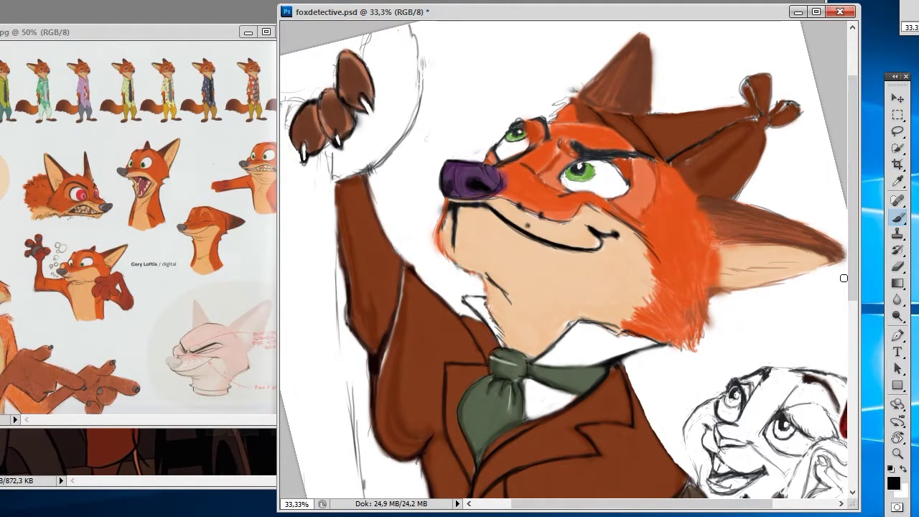
key(ctrl+z)
click(718, 287)
Add a dark mark below the nose and thicken the eyebrow, undoing stray cheek and eye strokes.
drag(517, 205, 523, 209)
drag(442, 201, 438, 267)
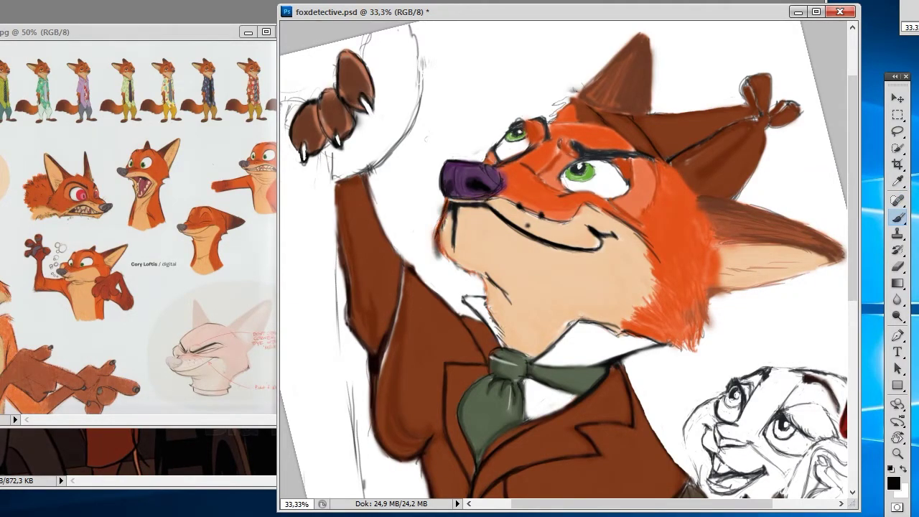
key(ctrl+z)
click(908, 194)
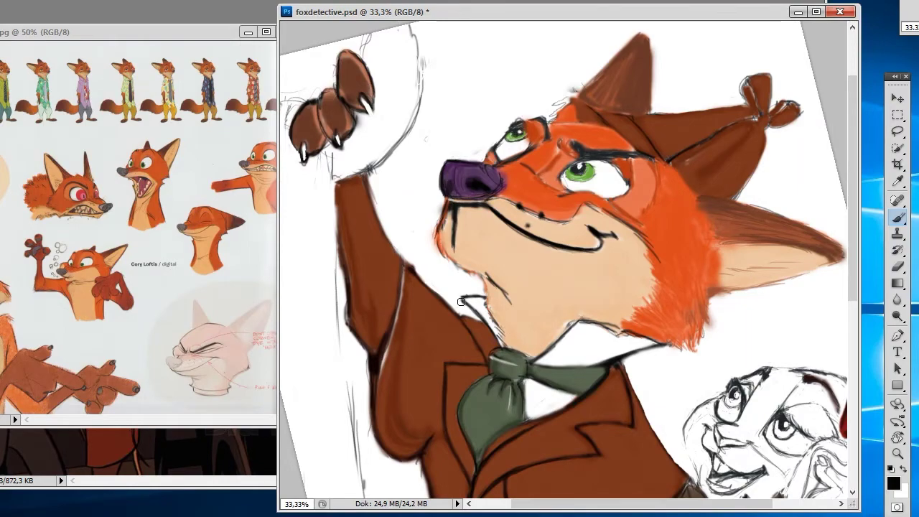
mouse_move(573, 150)
mouse_down()
mouse_move(632, 155)
mouse_move(557, 143)
mouse_move(513, 128)
mouse_move(516, 116)
mouse_move(508, 134)
mouse_up()
click(907, 195)
key(ctrl+z)
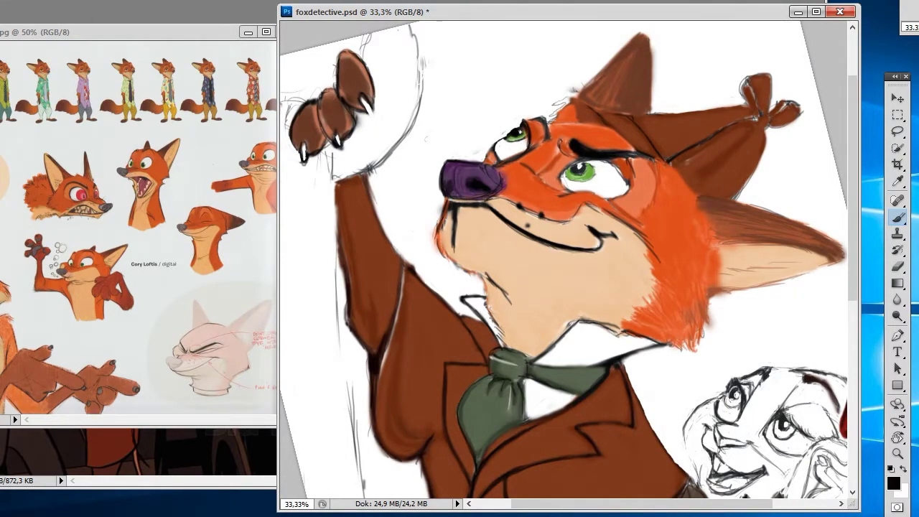
Check the brush presets, sample the eye's green, then set white as the painting colour.
right_click(384, 118)
key(Return)
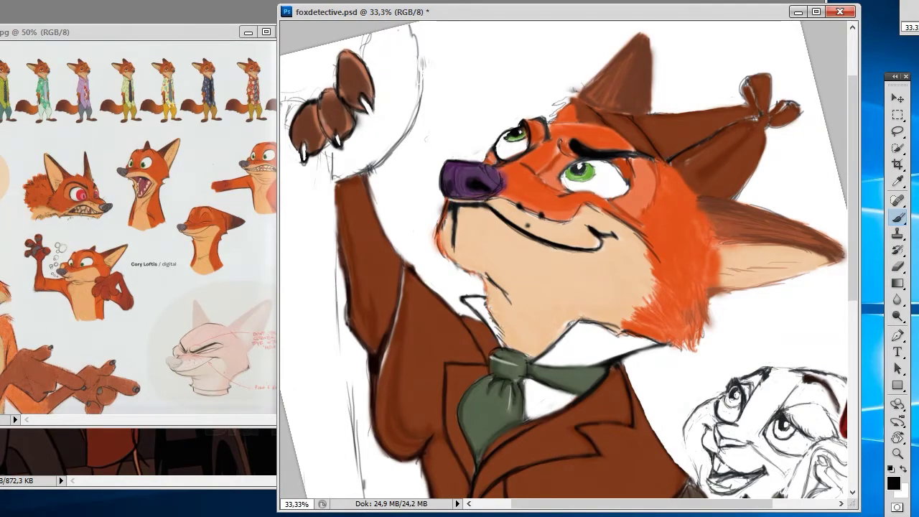
alt+click(506, 136)
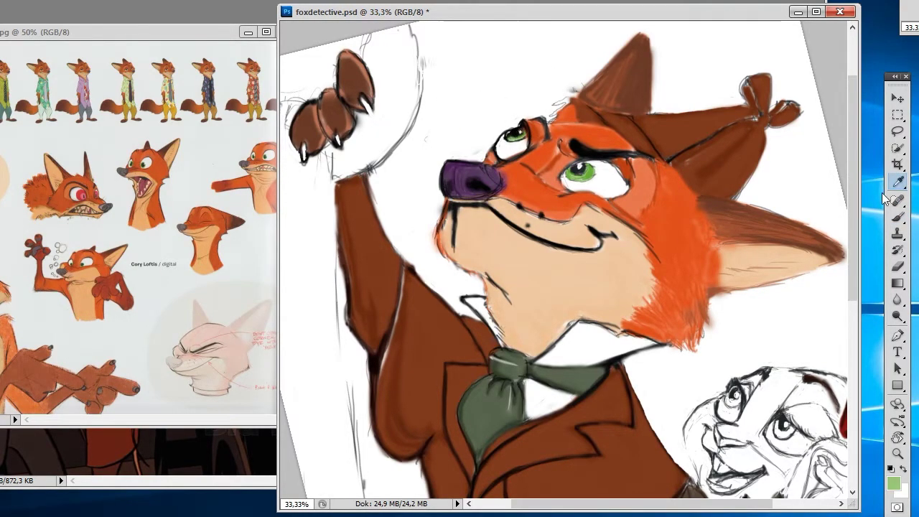
alt+click(527, 116)
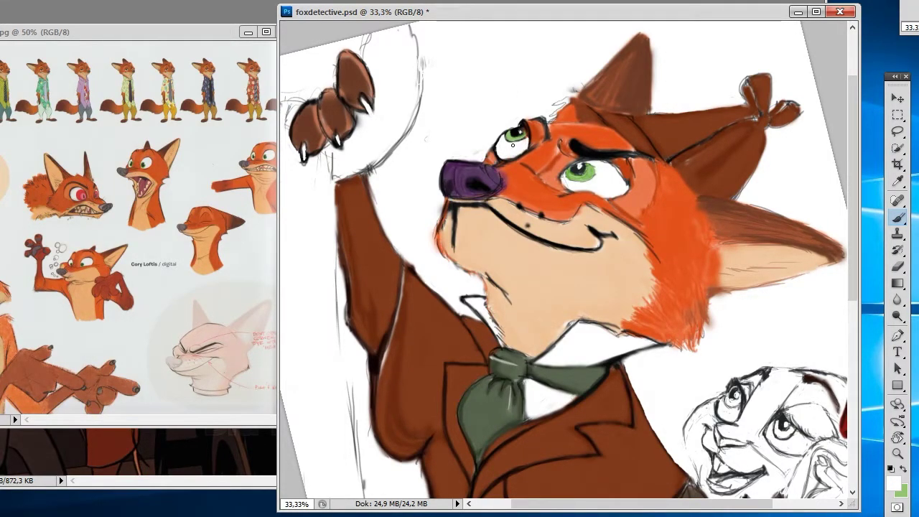
Zoom out to review the fox, zoom back in, and set the foreground colour to 000000.
scroll(549, 149, down, 1)
scroll(550, 149, down, 1)
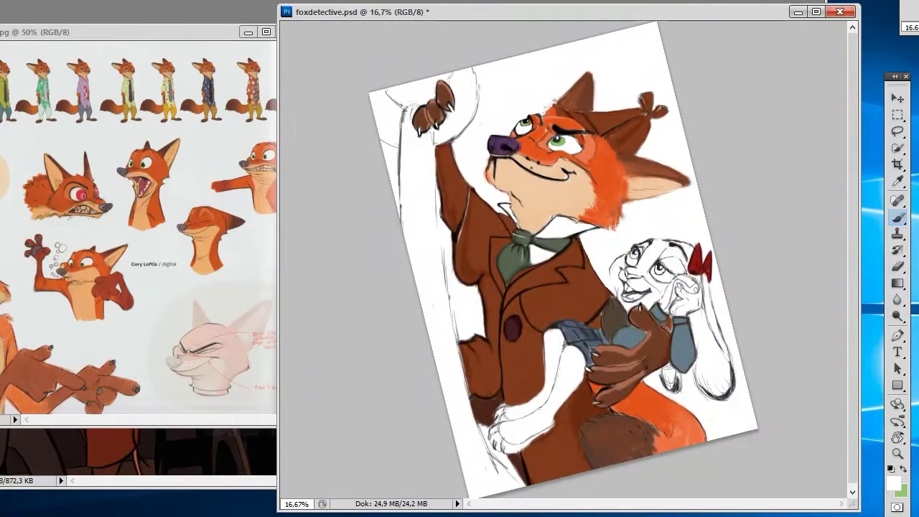
scroll(646, 149, up, 1)
scroll(531, 101, up, 1)
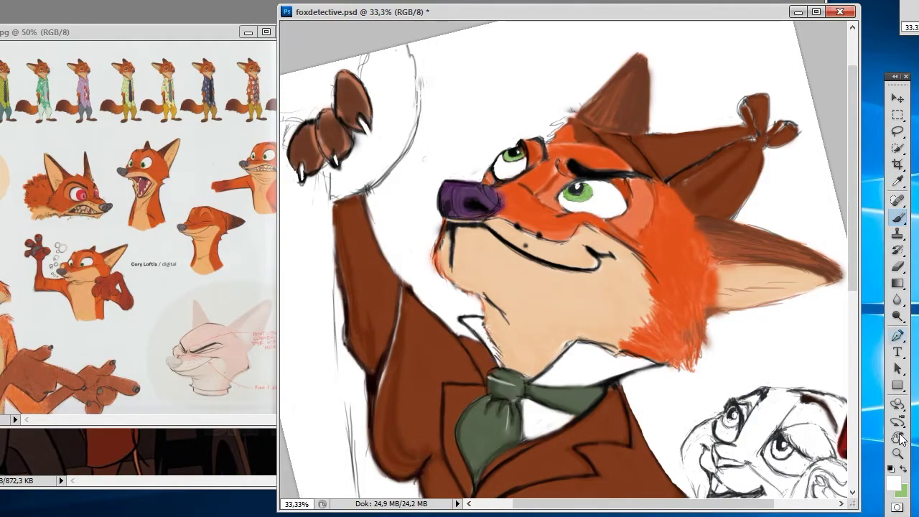
click(894, 485)
text(000000)
key(Return)
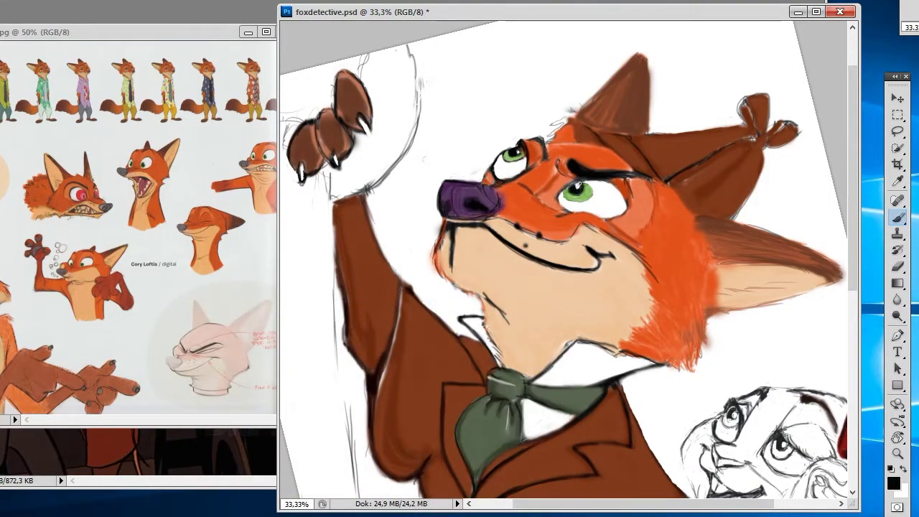
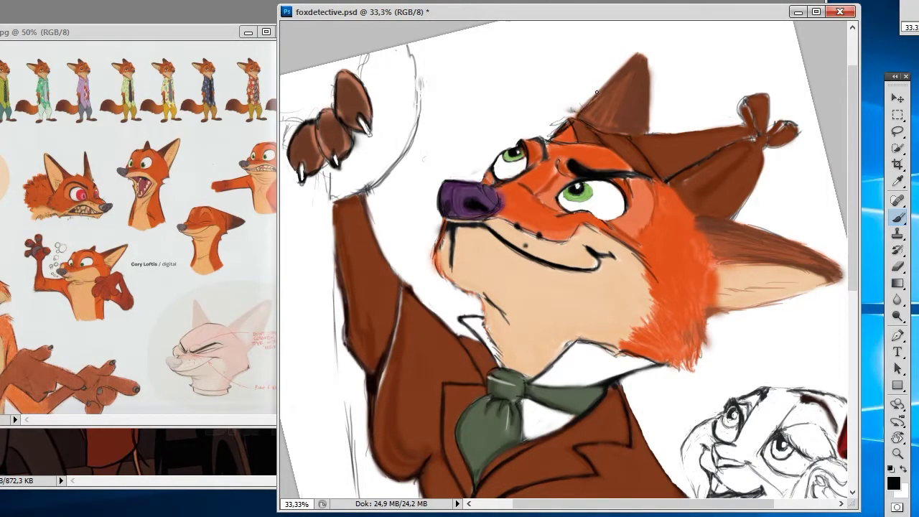
Shade the hat's pointed top, top edge, underside of the brim and knotted tip in darker brown.
drag(647, 99, 647, 115)
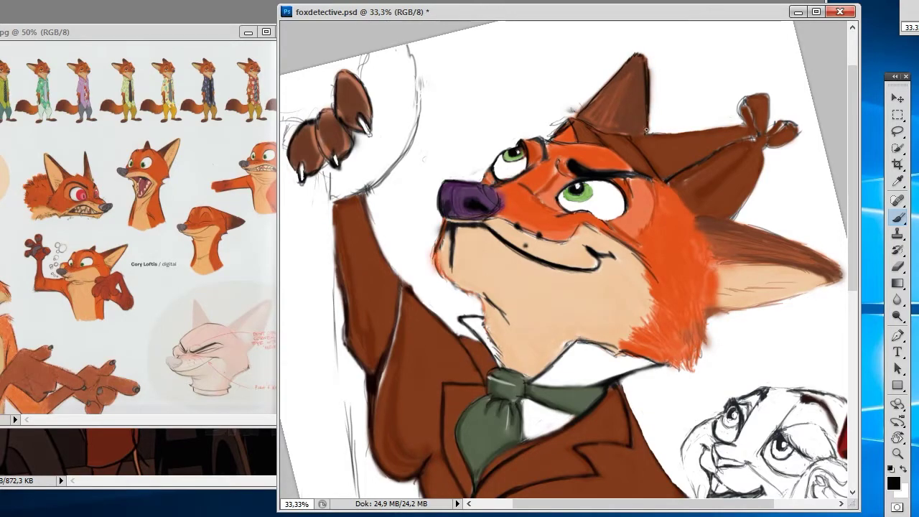
mouse_move(676, 187)
mouse_down()
mouse_move(686, 208)
mouse_move(668, 184)
mouse_up()
drag(646, 134, 699, 131)
mouse_move(756, 137)
mouse_down()
mouse_move(747, 98)
mouse_move(768, 131)
mouse_move(700, 168)
mouse_move(768, 152)
mouse_move(734, 222)
mouse_up()
click(248, 31)
Outline the hat's right edge and the knot's right lobe in dark brown, and shade the cheek-ear join.
drag(760, 171, 737, 218)
mouse_move(770, 135)
mouse_down()
mouse_move(799, 128)
mouse_move(771, 149)
mouse_up()
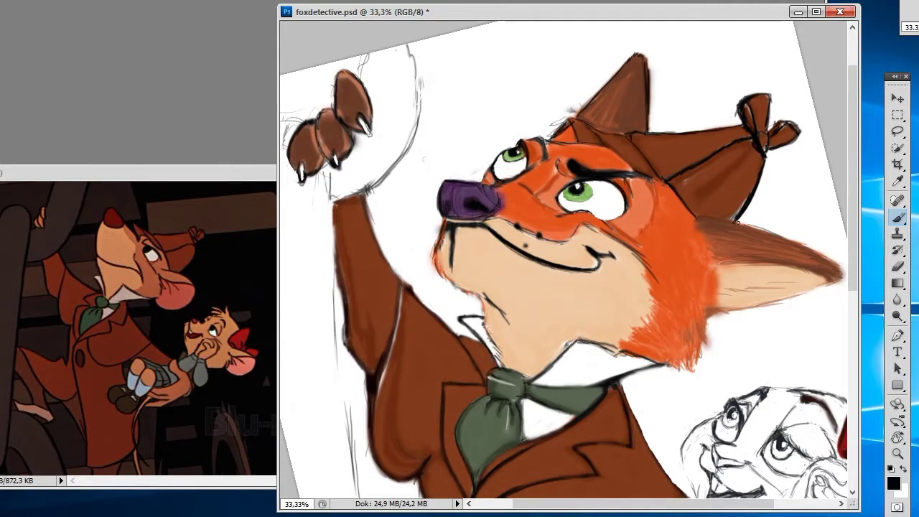
drag(697, 223, 716, 234)
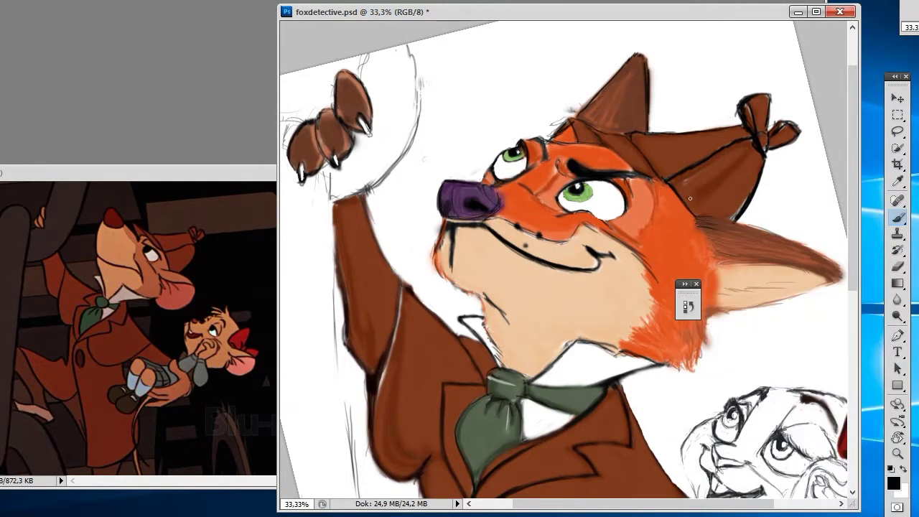
mouse_move(688, 302)
mouse_down()
mouse_move(870, 135)
mouse_move(898, 42)
mouse_up()
Deepen the ear shading with darker brown strokes along its lower edge, then zoom to 50%.
mouse_move(736, 223)
mouse_down()
mouse_move(776, 234)
mouse_move(841, 282)
mouse_up()
drag(778, 263, 793, 265)
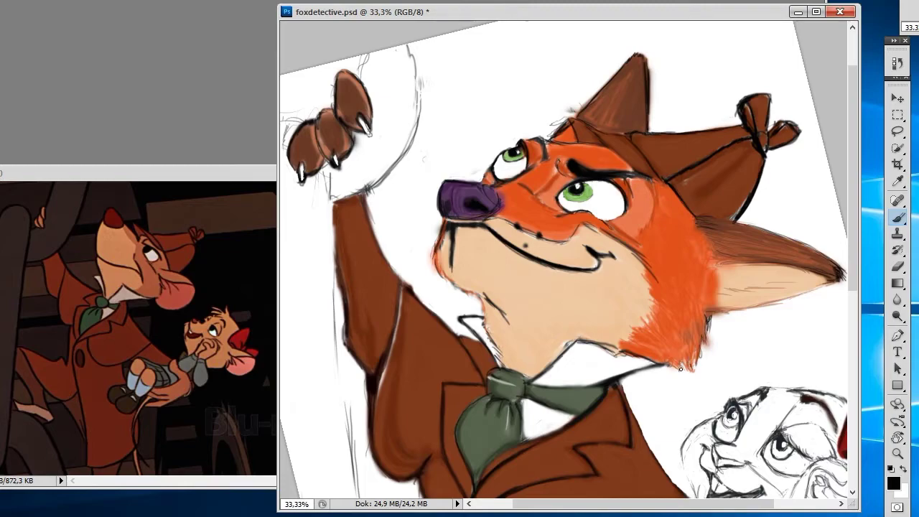
key(x)
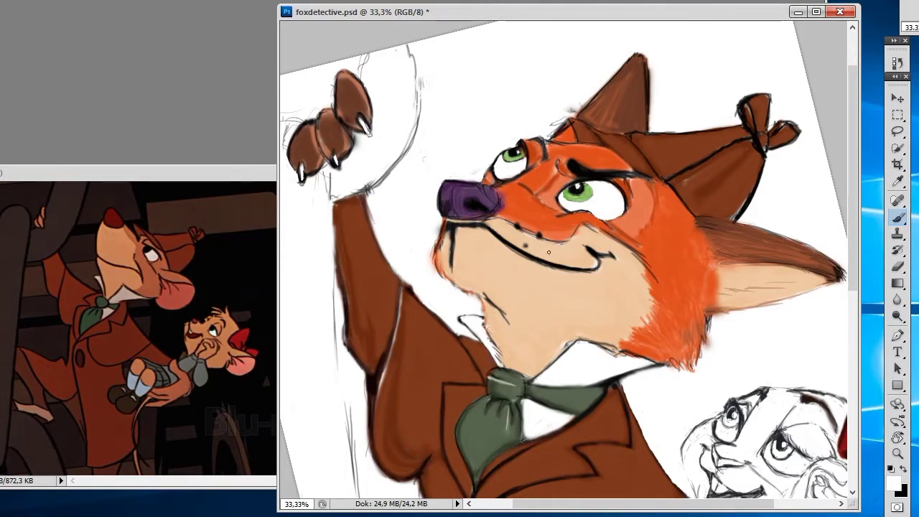
key(ctrl+plus)
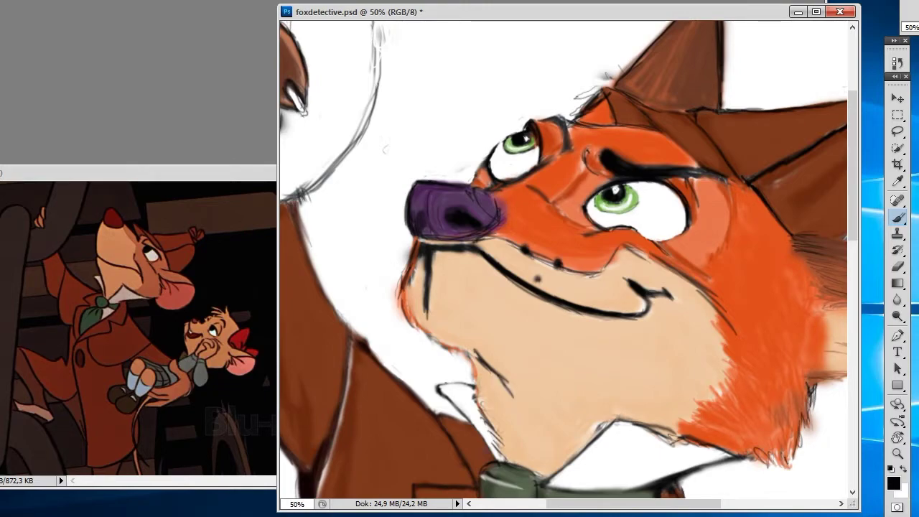
Sample the fox's eye green and choose a brighter, more saturated green in the Color Picker.
alt+click(521, 140)
click(894, 483)
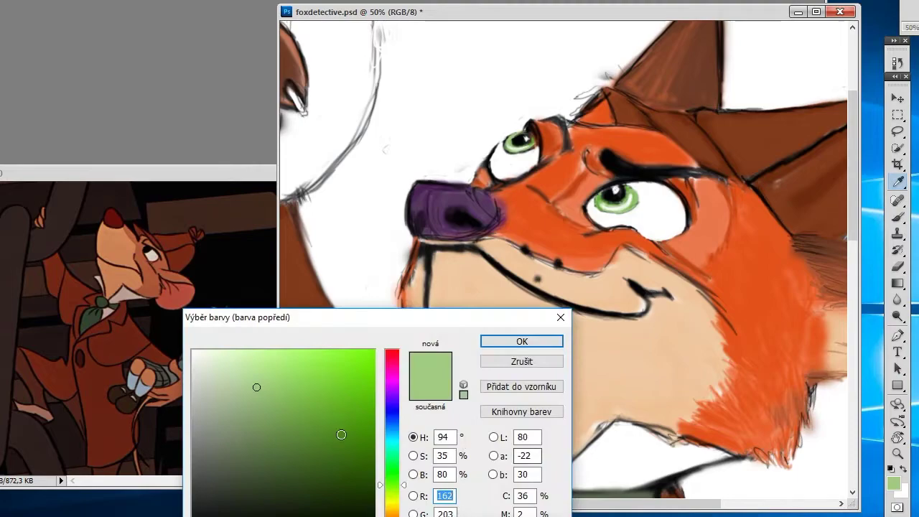
click(288, 506)
click(521, 338)
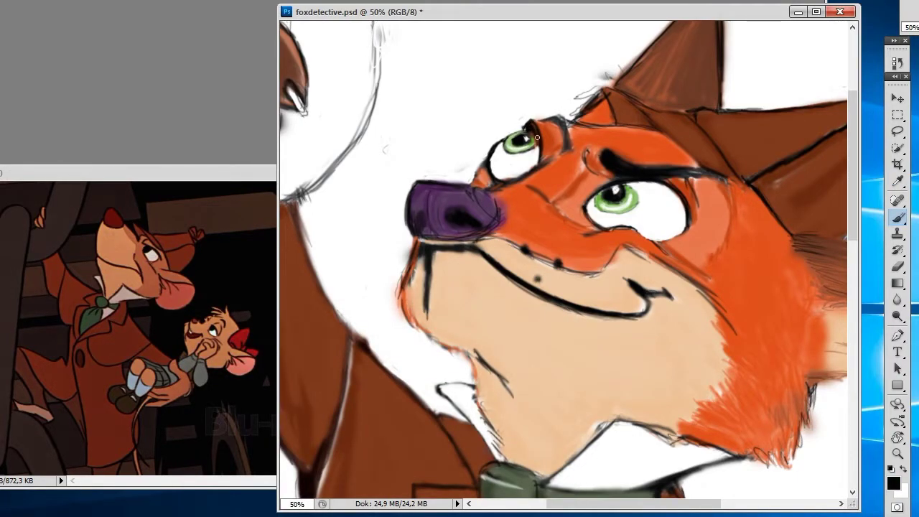
click(897, 182)
click(894, 484)
drag(300, 386, 322, 400)
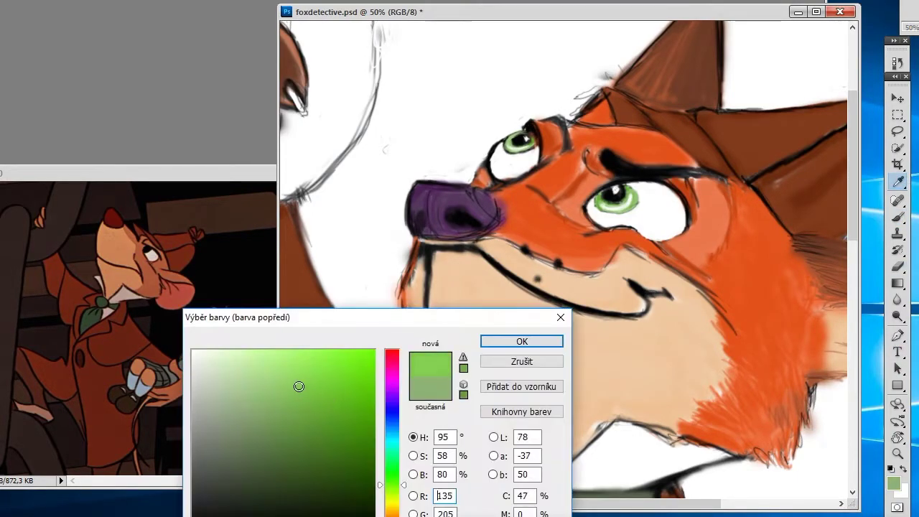
click(522, 342)
click(899, 218)
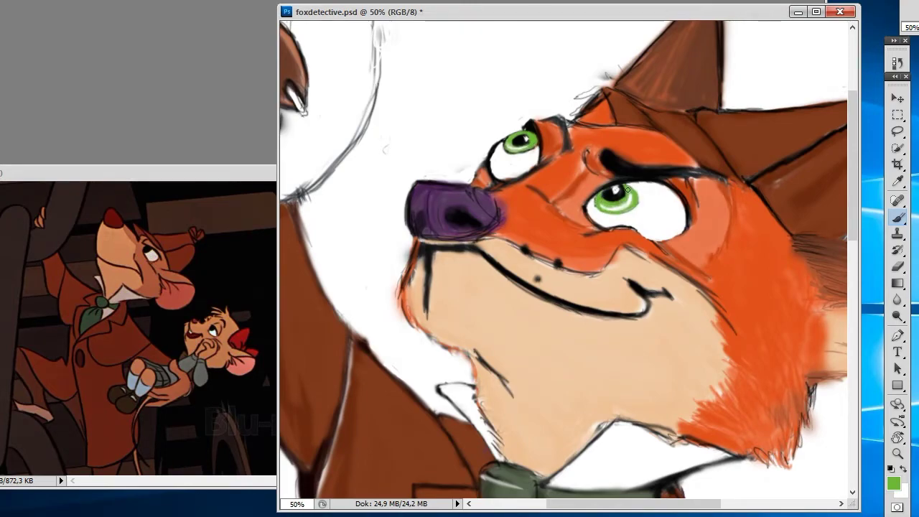
Darken the lower edge of the right iris and the top of the left iris with green.
click(894, 484)
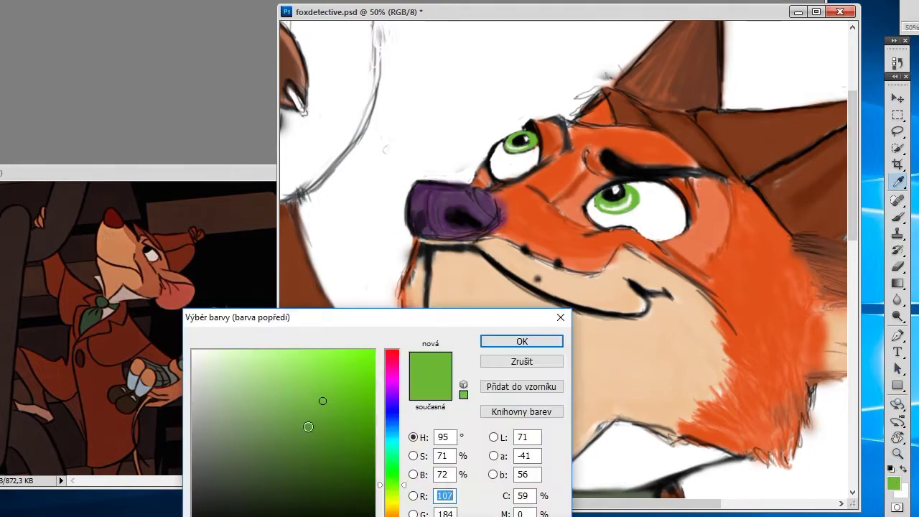
click(258, 503)
click(652, 341)
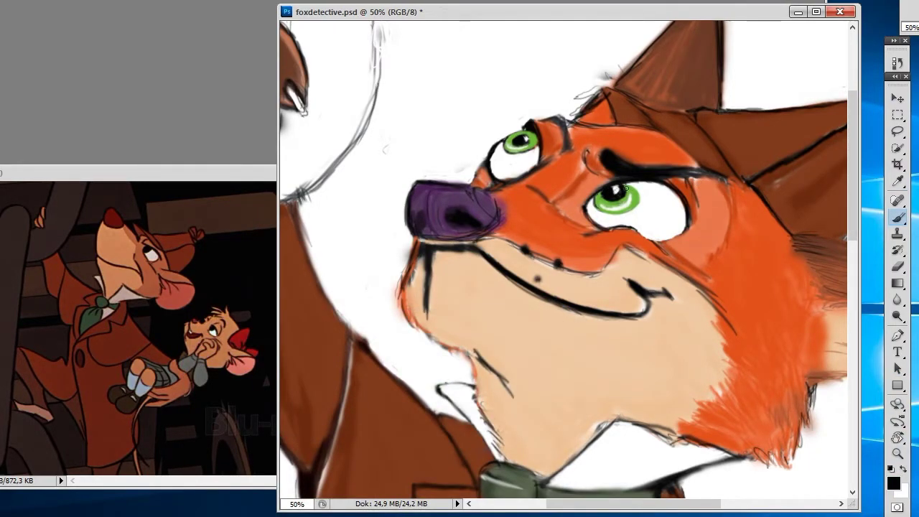
drag(602, 213, 629, 204)
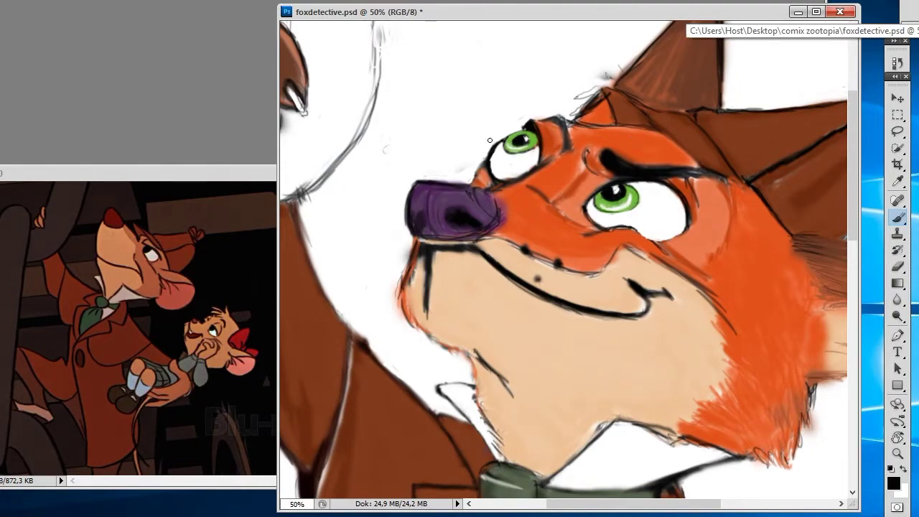
mouse_move(519, 140)
mouse_down()
mouse_move(530, 136)
mouse_move(504, 144)
mouse_up()
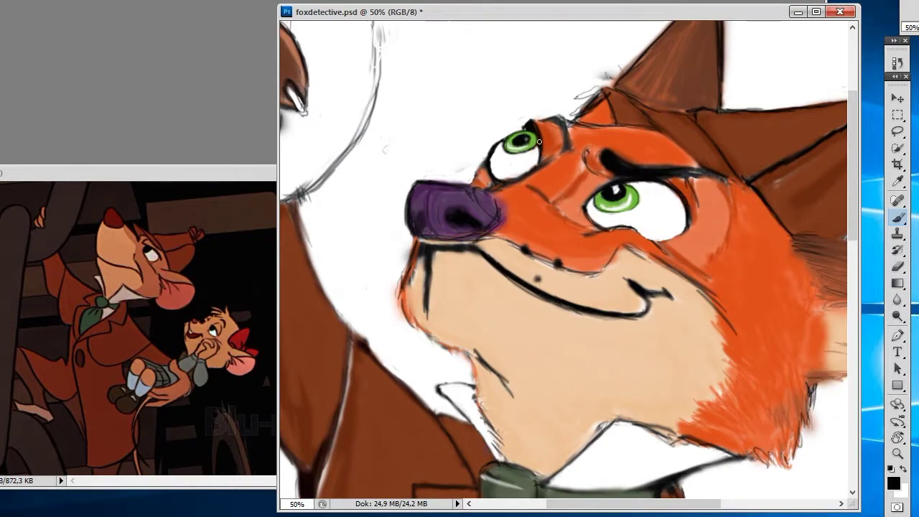
Save, brush white along the left eye's lower rim, then choose a saturated green.
key(x)
key(ctrl+s)
drag(499, 146, 537, 154)
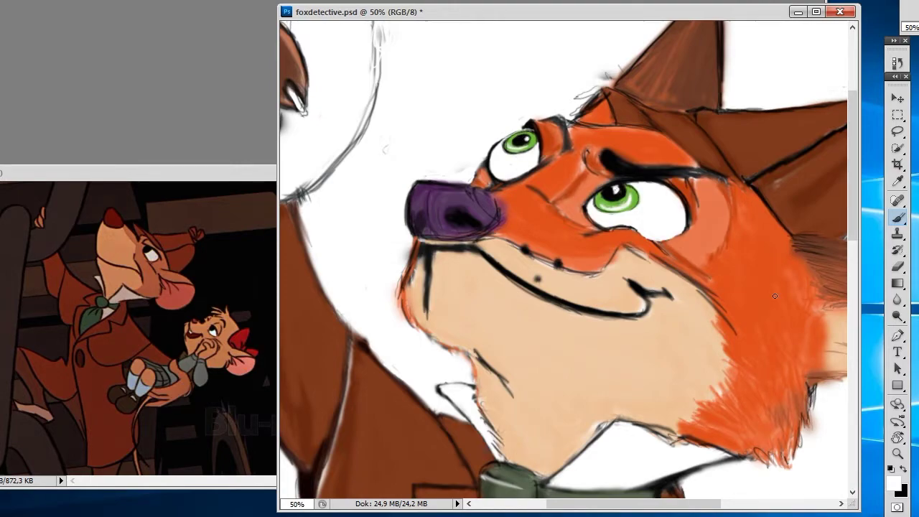
click(898, 453)
click(905, 470)
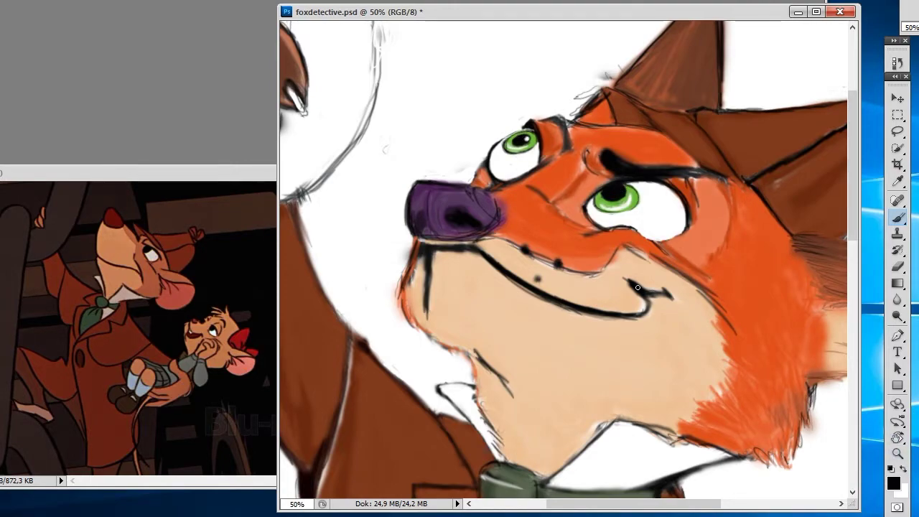
click(904, 471)
click(895, 483)
drag(292, 394, 328, 394)
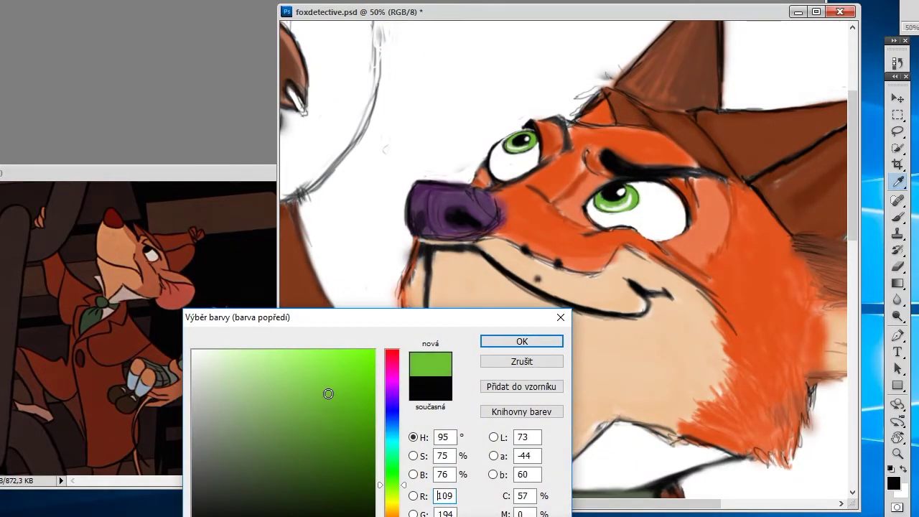
key(Return)
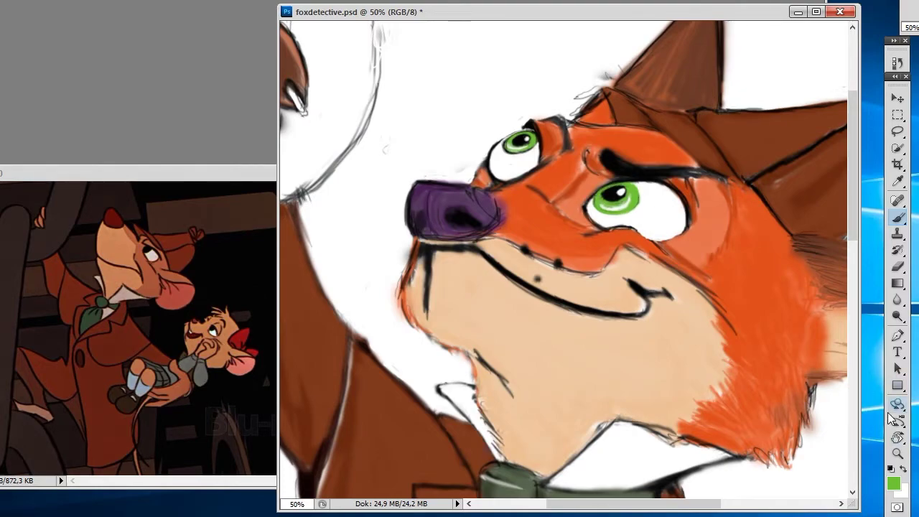
In near-black, thicken the eyelid lines over both eyes and extend the eyebrow toward the ear.
click(894, 483)
key(Return)
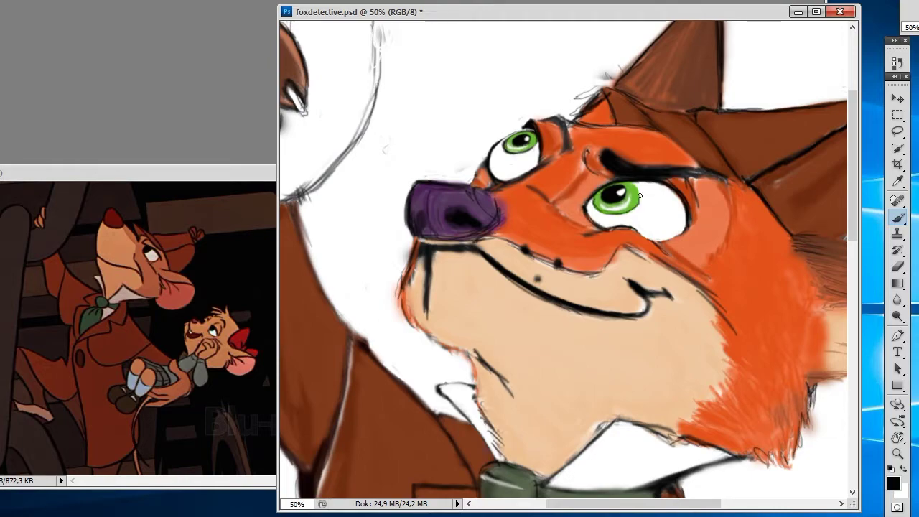
drag(655, 186, 637, 195)
mouse_move(569, 143)
mouse_down()
mouse_move(564, 125)
mouse_move(587, 165)
mouse_up()
drag(674, 170, 734, 208)
drag(645, 166, 732, 178)
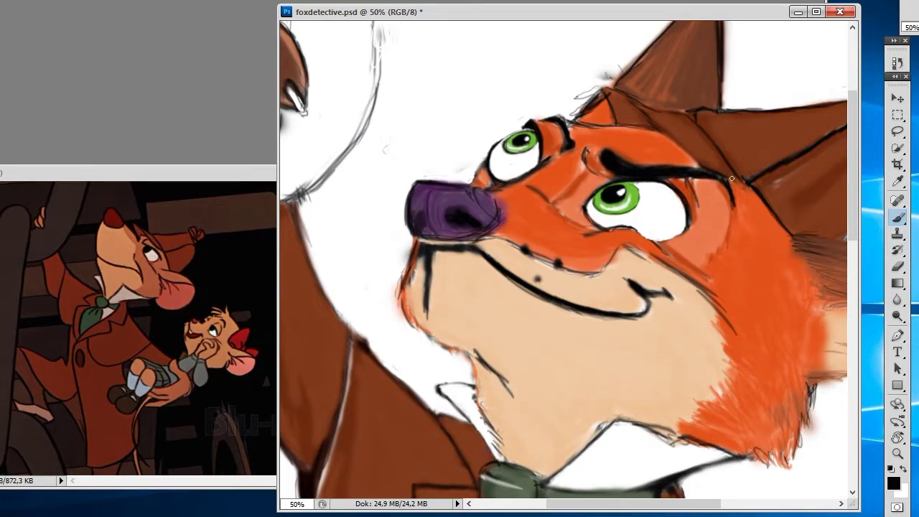
Extend the brow line, cover the stray ear-edge line in white, save, and add a cheek-to-brow crease.
drag(629, 99, 609, 89)
drag(651, 120, 753, 191)
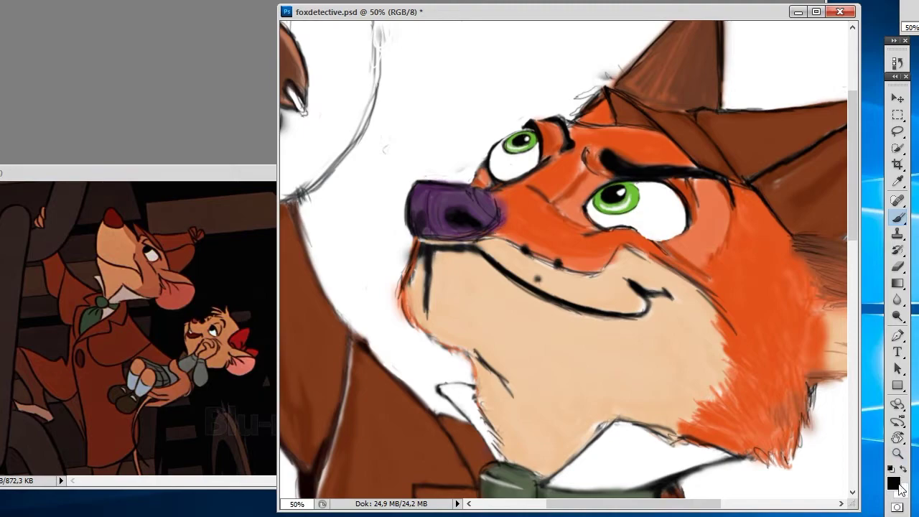
key(x)
mouse_move(610, 90)
mouse_down()
mouse_move(656, 121)
mouse_move(618, 92)
mouse_up()
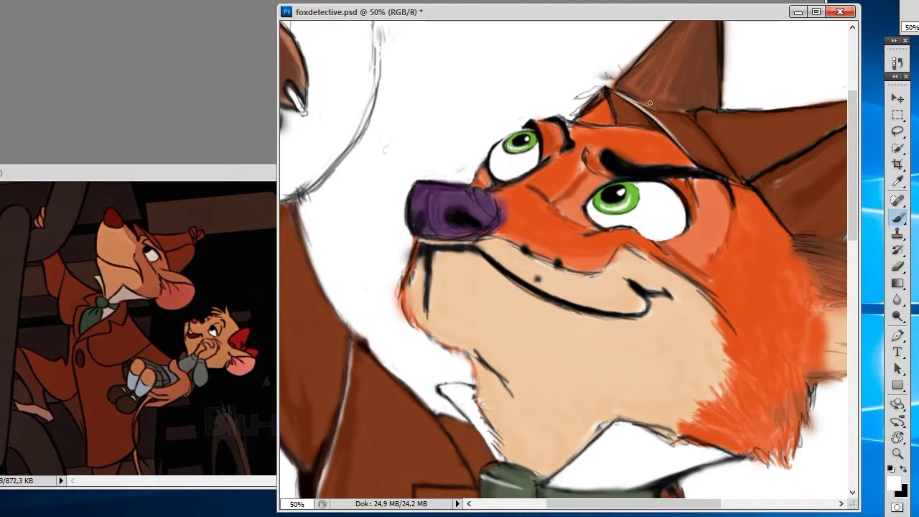
mouse_move(673, 115)
mouse_down()
mouse_move(627, 90)
mouse_move(683, 115)
mouse_up()
key(x)
click(28, 137)
drag(555, 199, 584, 173)
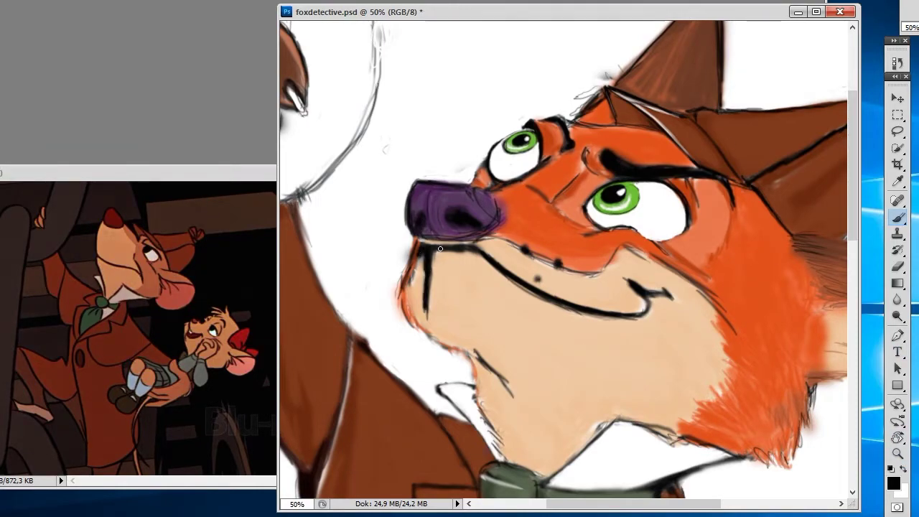
key(ctrl+minus)
key(ctrl+minus)
key(ctrl+minus)
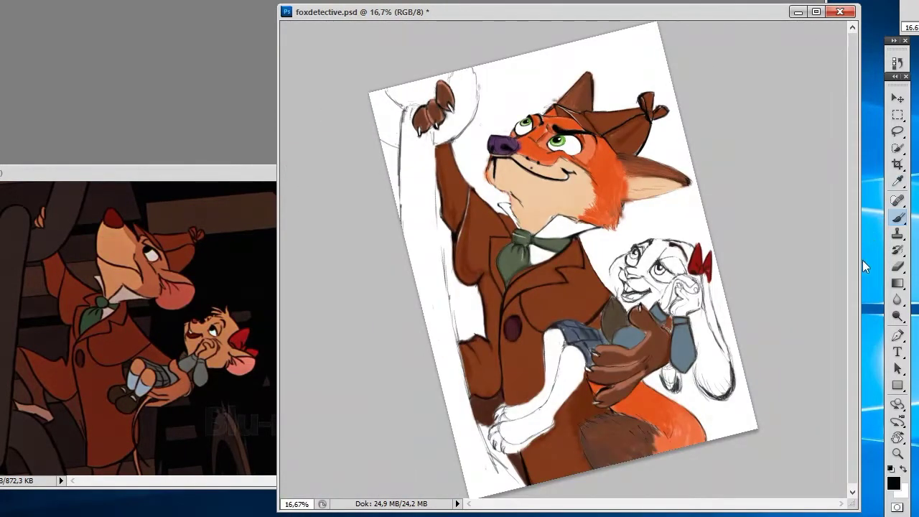
Minimize the movie still and float the rabbit reference beside the canvas at 200%.
key(ctrl+plus)
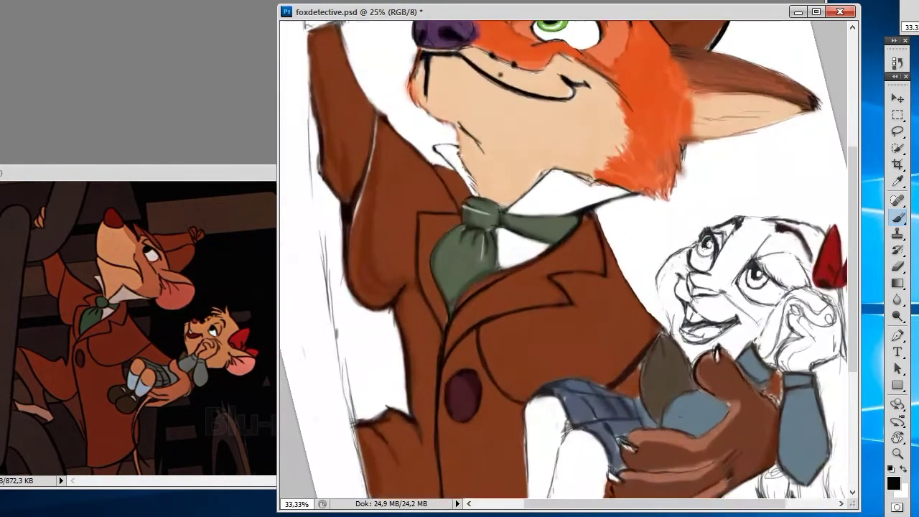
click(182, 174)
click(356, 173)
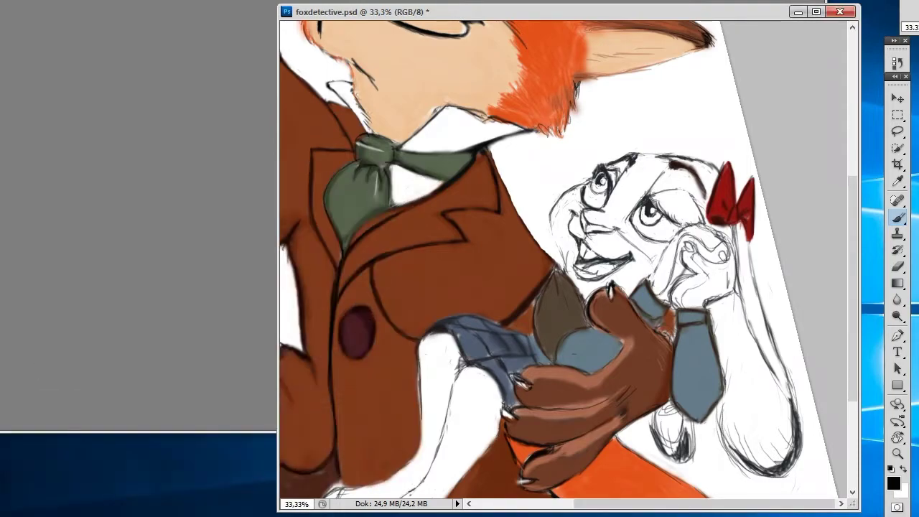
mouse_move(259, 31)
mouse_down()
mouse_move(253, 194)
mouse_move(227, 369)
mouse_up()
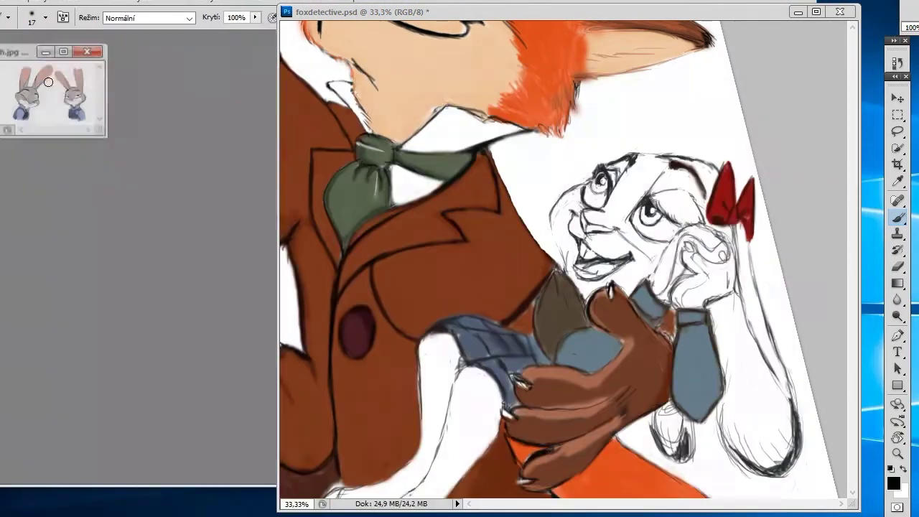
drag(43, 26, 72, 189)
key(ctrl+plus)
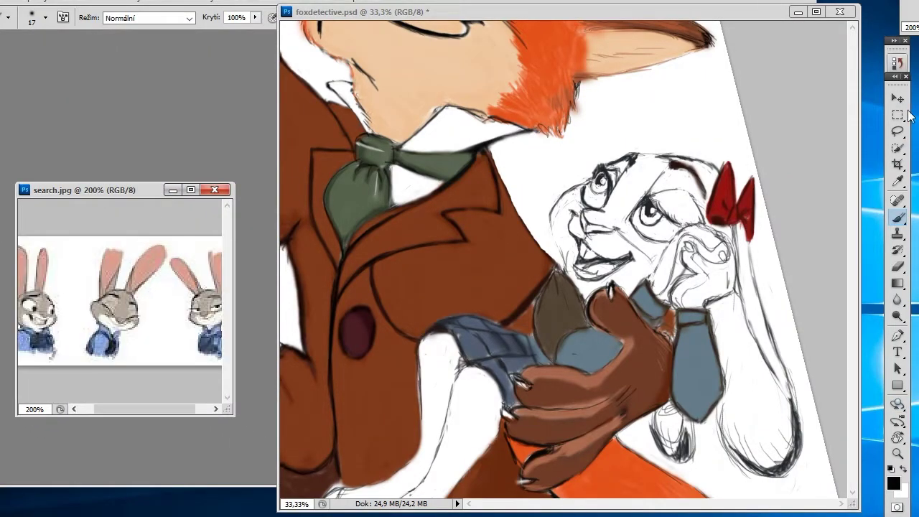
Sample a pink from the rabbit reference and lighten it in the Color Picker.
key(i)
click(115, 267)
click(893, 483)
click(244, 365)
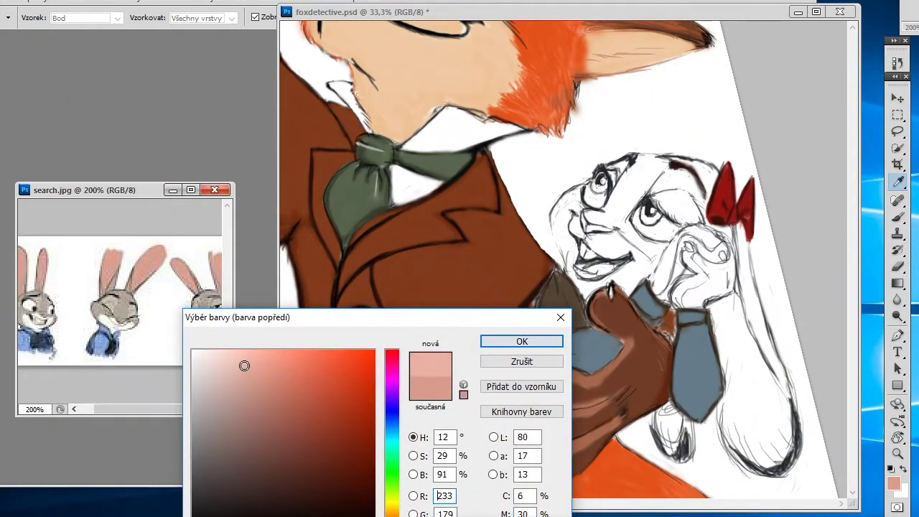
key(Return)
With a 65 px brush, paint light pink inside the rabbit's upper and lower ears.
key(b)
click(44, 18)
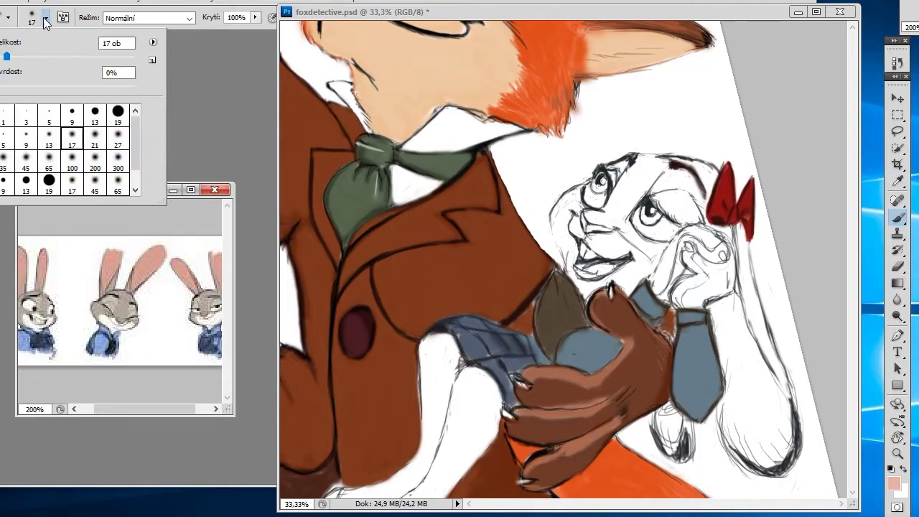
click(60, 102)
mouse_move(747, 399)
mouse_down()
mouse_move(734, 299)
mouse_move(731, 388)
mouse_move(772, 434)
mouse_move(760, 427)
mouse_move(774, 390)
mouse_move(732, 298)
mouse_up()
drag(659, 408, 672, 430)
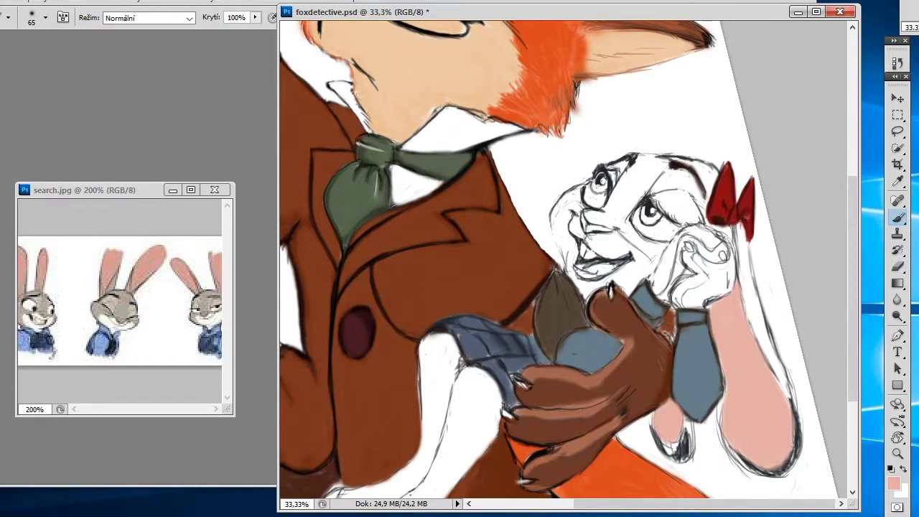
Sample the rabbit's grey from the reference and warm it toward a redder light grey.
key(i)
click(126, 300)
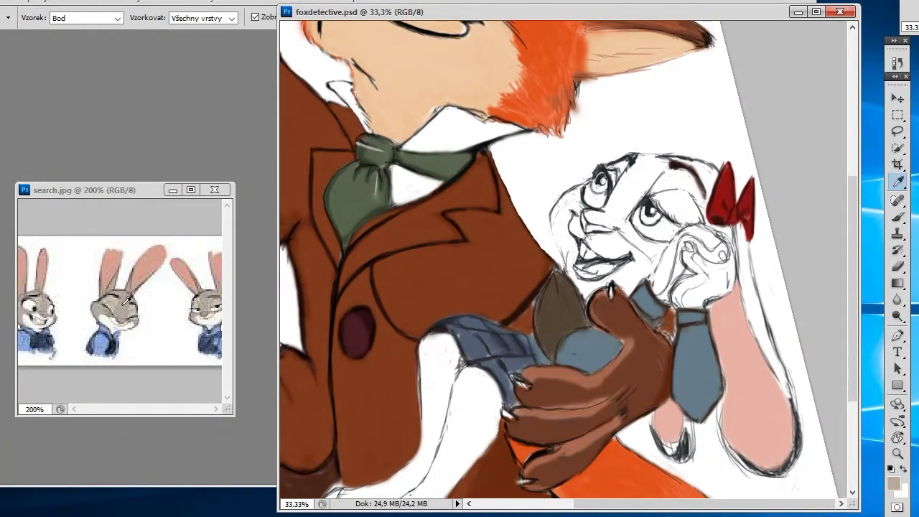
click(897, 489)
click(220, 418)
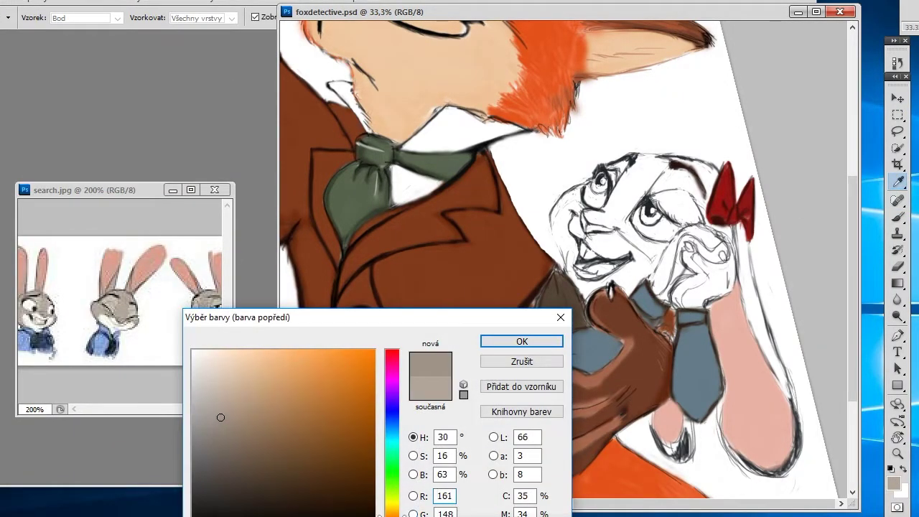
mouse_move(402, 449)
mouse_down()
mouse_move(403, 429)
mouse_move(402, 515)
mouse_up()
drag(392, 502, 392, 511)
drag(220, 429, 216, 404)
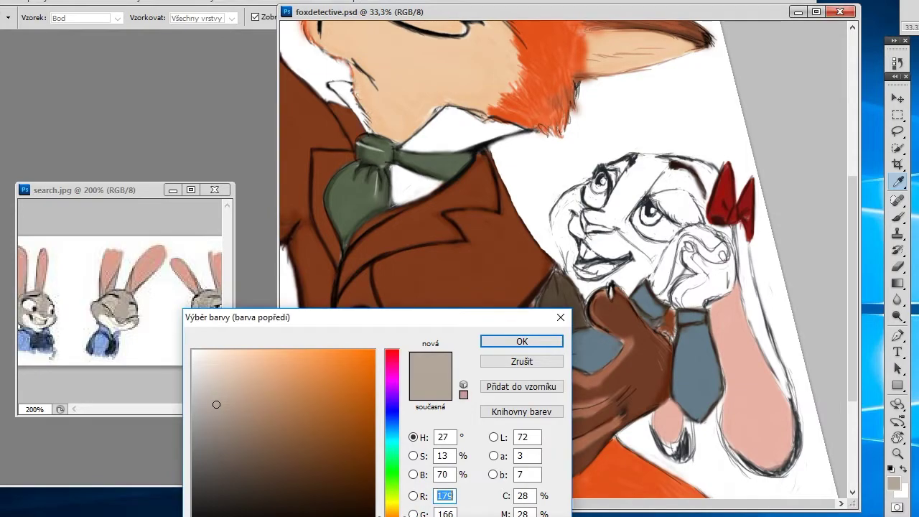
drag(395, 511, 395, 516)
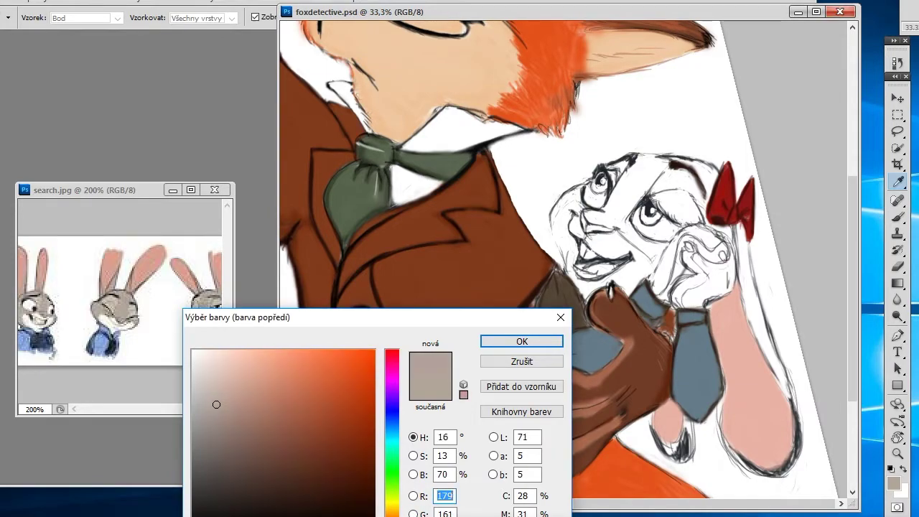
click(523, 341)
Paint warm grey on the ear and paw, then with a 45 px brush on the face, forehead and head.
key(b)
mouse_move(760, 316)
mouse_down()
mouse_move(739, 233)
mouse_move(788, 390)
mouse_up()
mouse_move(694, 305)
mouse_down()
mouse_move(723, 271)
mouse_move(708, 292)
mouse_move(652, 276)
mouse_move(666, 252)
mouse_move(701, 233)
mouse_move(718, 245)
mouse_move(696, 231)
mouse_up()
click(45, 17)
double_click(7, 164)
drag(649, 167, 618, 189)
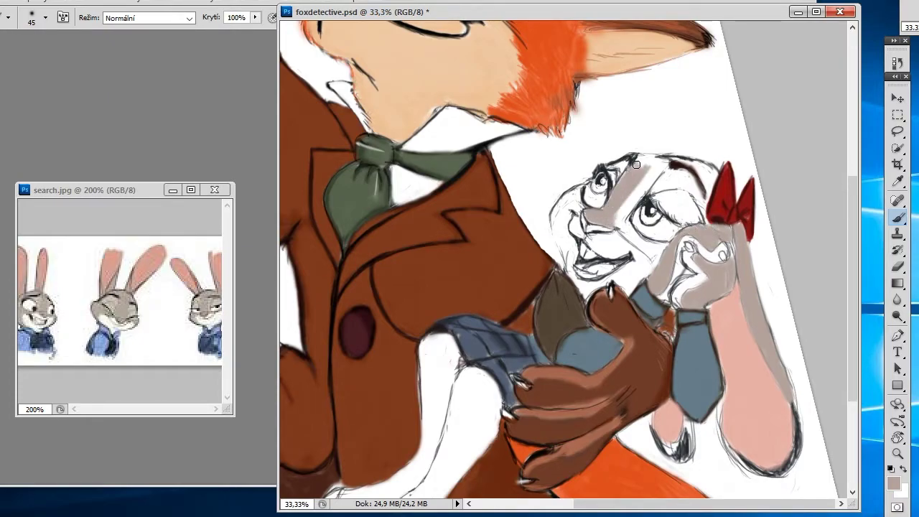
mouse_move(622, 182)
mouse_down()
mouse_move(660, 169)
mouse_move(621, 234)
mouse_move(648, 254)
mouse_up()
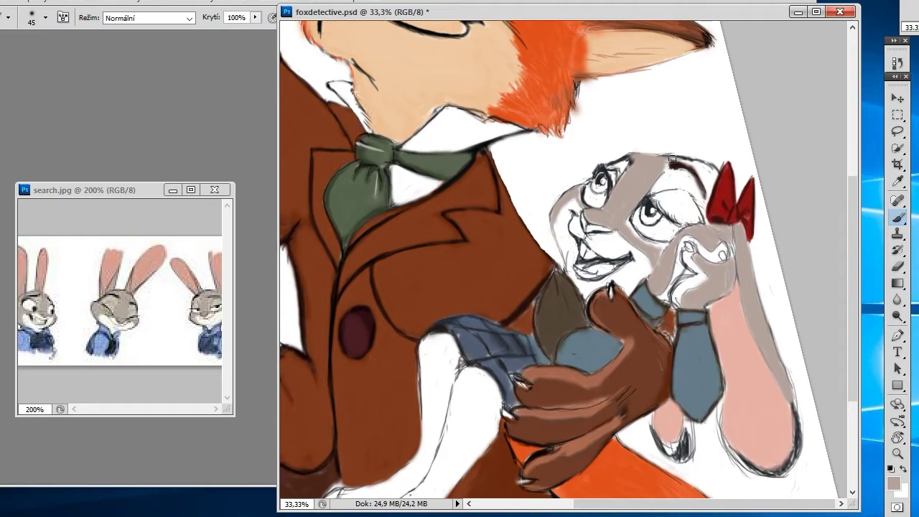
drag(682, 162, 708, 188)
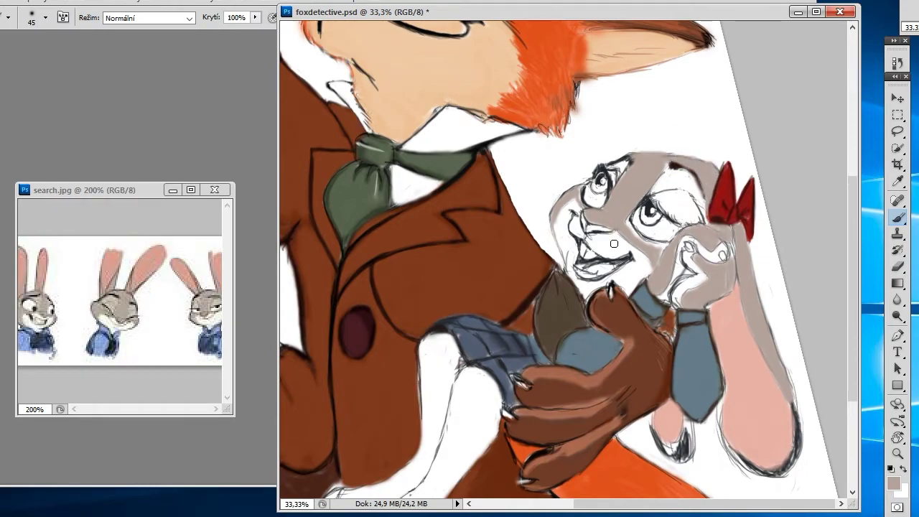
click(43, 199)
Paint the rabbit's arm, forearm and paw light grey, switching to a slightly browner grey midway.
drag(852, 287, 851, 344)
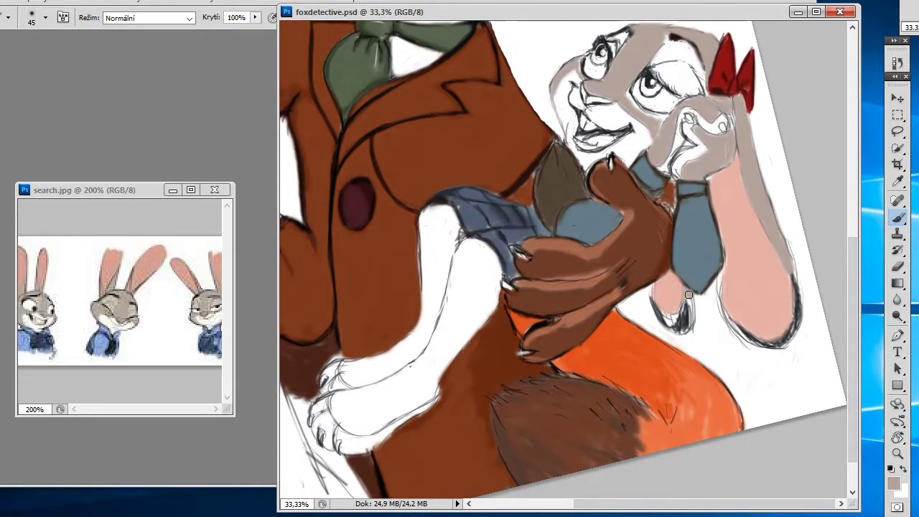
mouse_move(459, 273)
mouse_down()
mouse_move(499, 278)
mouse_move(479, 243)
mouse_move(449, 305)
mouse_move(470, 245)
mouse_move(486, 267)
mouse_move(474, 314)
mouse_move(484, 273)
mouse_move(441, 340)
mouse_move(356, 406)
mouse_move(349, 388)
mouse_move(334, 415)
mouse_move(344, 428)
mouse_move(388, 391)
mouse_move(352, 431)
mouse_move(380, 424)
mouse_move(362, 419)
mouse_move(433, 390)
mouse_up()
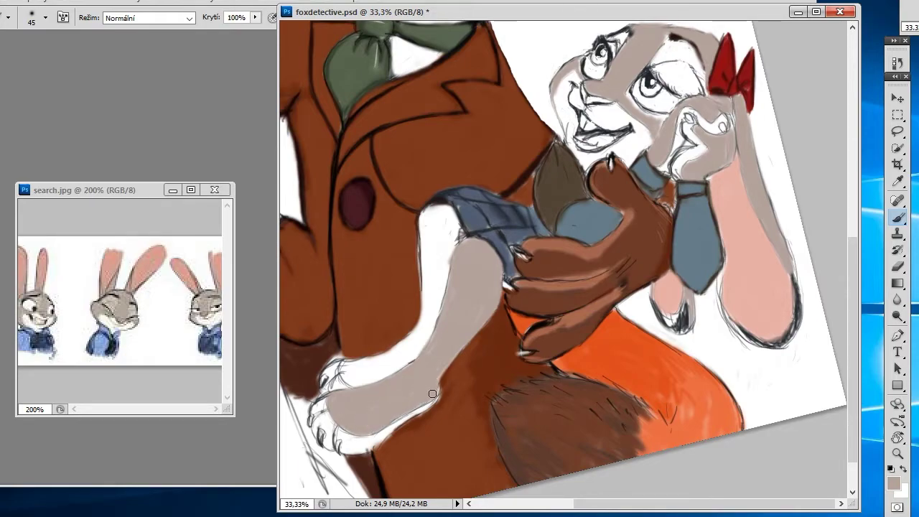
mouse_move(437, 225)
mouse_down()
mouse_move(425, 283)
mouse_move(422, 237)
mouse_move(422, 287)
mouse_move(427, 219)
mouse_move(437, 246)
mouse_move(452, 229)
mouse_move(442, 216)
mouse_move(428, 316)
mouse_move(423, 297)
mouse_move(436, 303)
mouse_move(410, 359)
mouse_move(412, 345)
mouse_move(390, 372)
mouse_move(345, 373)
mouse_move(405, 347)
mouse_up()
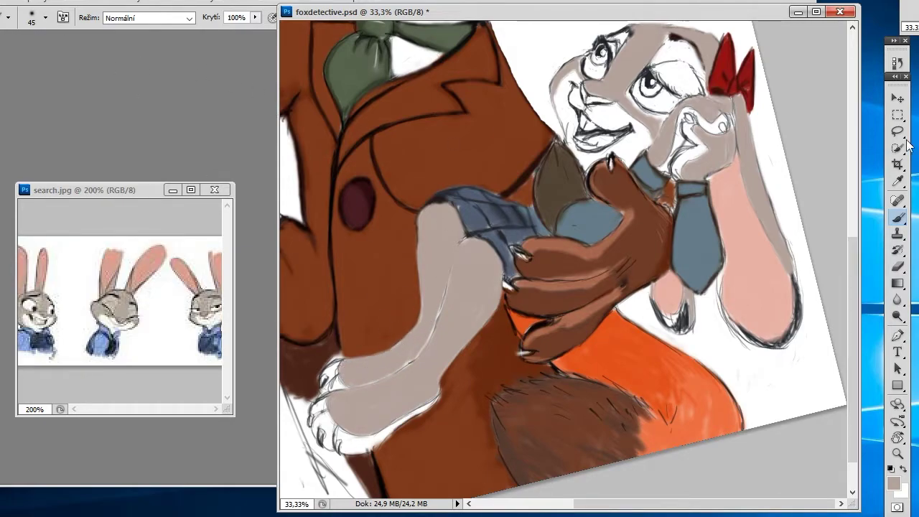
click(894, 483)
click(236, 421)
key(Return)
drag(440, 309, 390, 374)
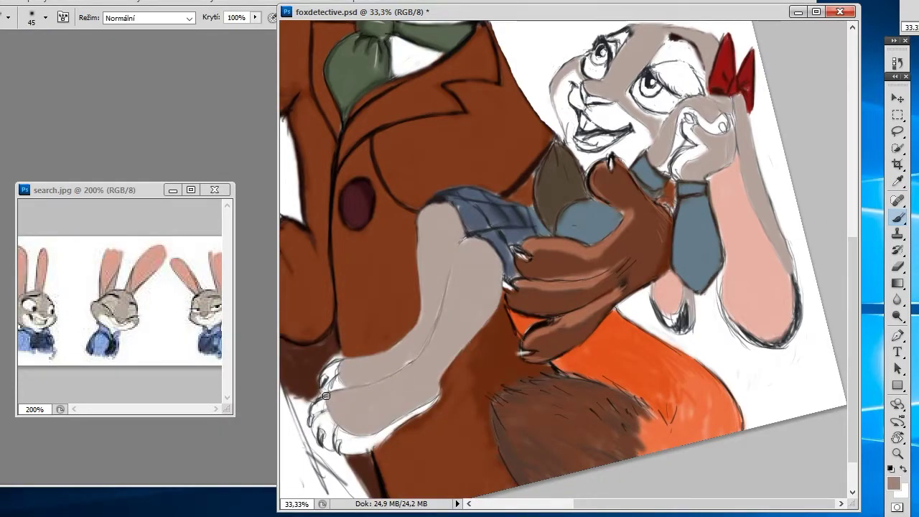
drag(345, 451, 391, 433)
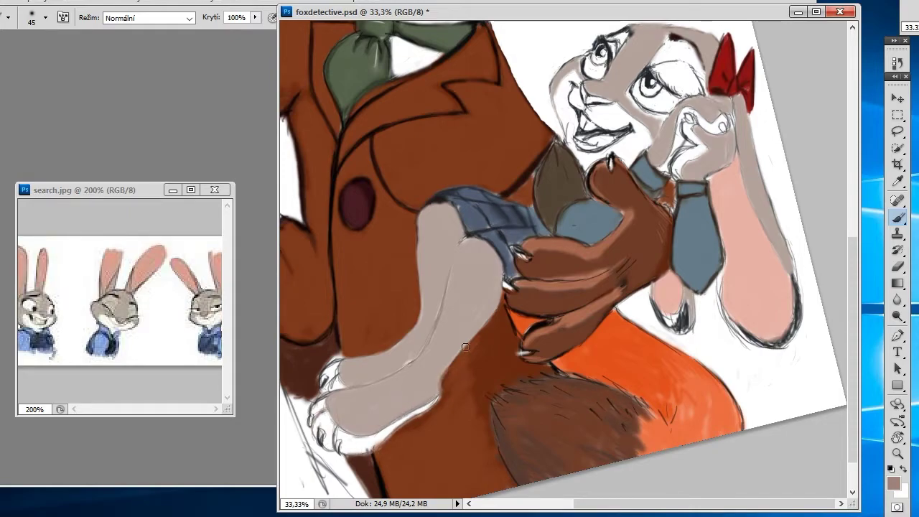
drag(465, 347, 442, 376)
mouse_move(434, 207)
mouse_down()
mouse_move(465, 236)
mouse_move(422, 313)
mouse_up()
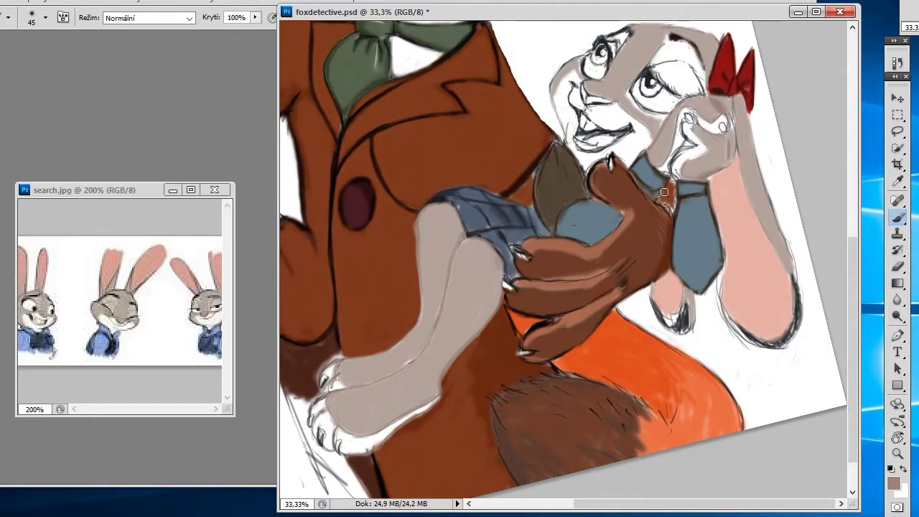
Add grey along the ear's right edge, undo a stray cheek stroke, and shade around the eye darker brown.
drag(744, 110, 792, 262)
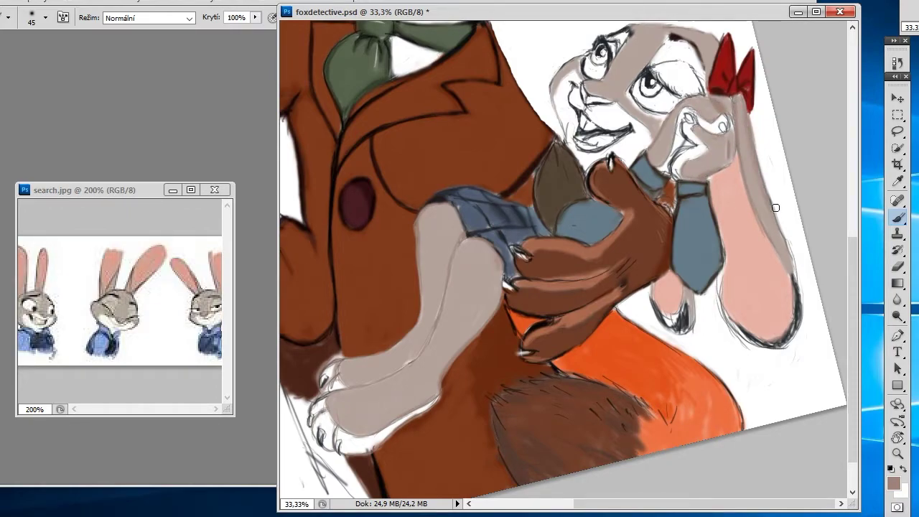
drag(686, 288, 754, 345)
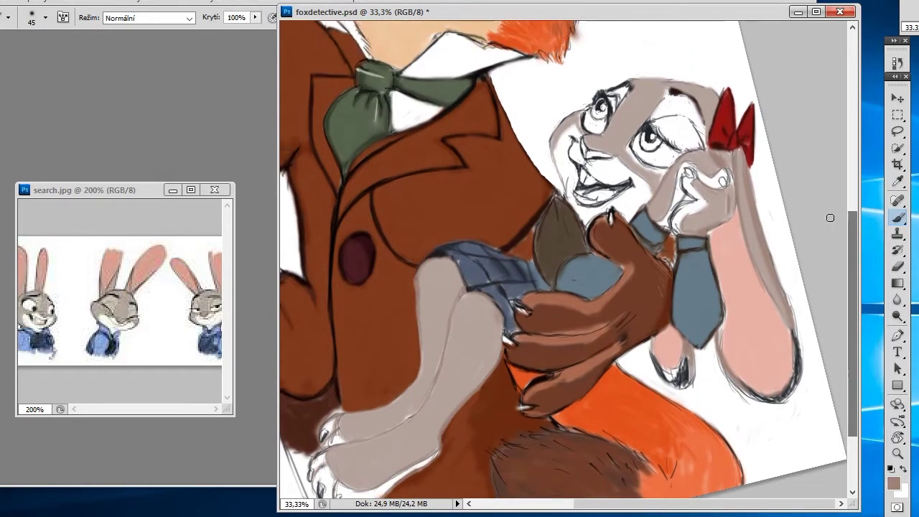
scroll(567, 259, up, 3)
click(11, 2)
click(48, 216)
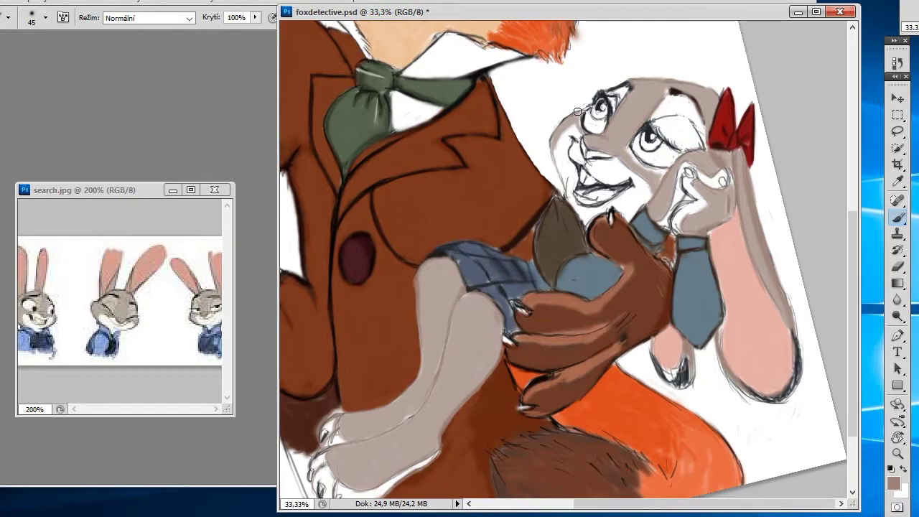
drag(578, 112, 560, 193)
click(897, 63)
key(ctrl+alt+z)
key(ctrl+alt+z)
click(897, 63)
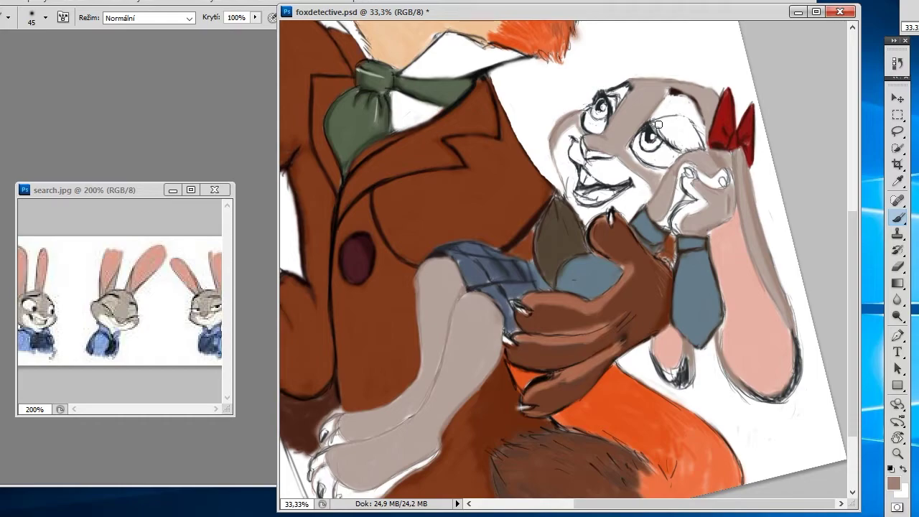
drag(663, 130, 697, 142)
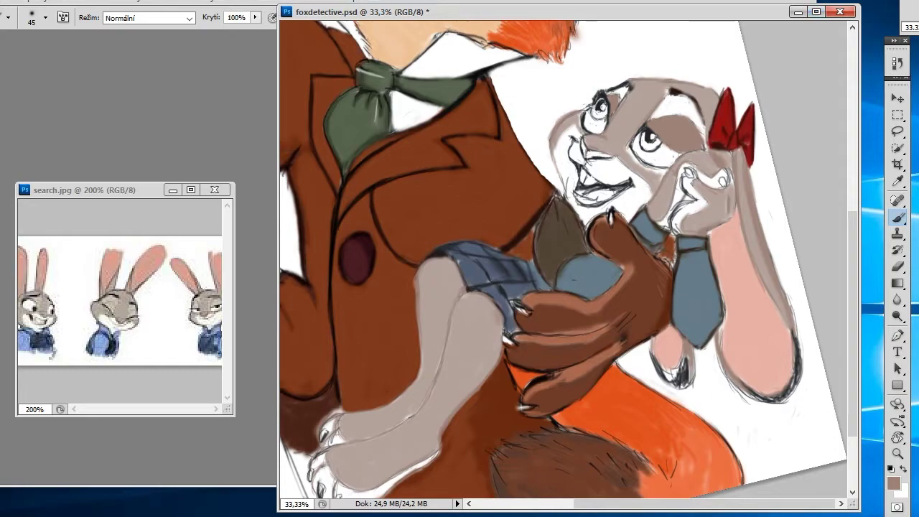
click(898, 181)
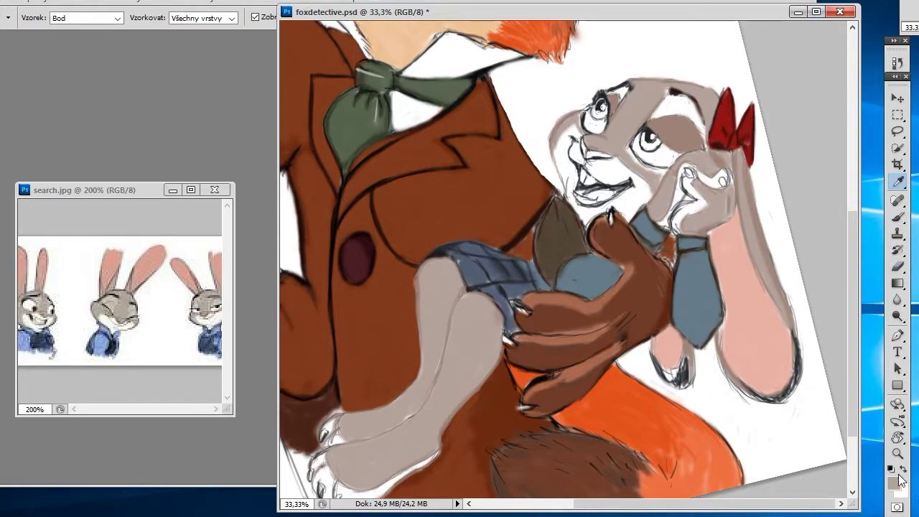
Choose a lighter warm grey as the painting colour.
click(893, 482)
click(213, 386)
click(504, 335)
key(b)
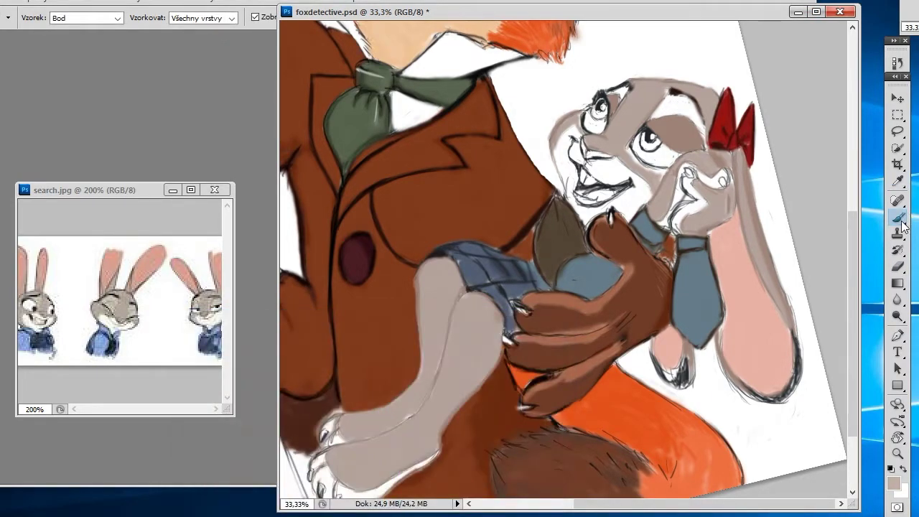
click(894, 487)
click(211, 385)
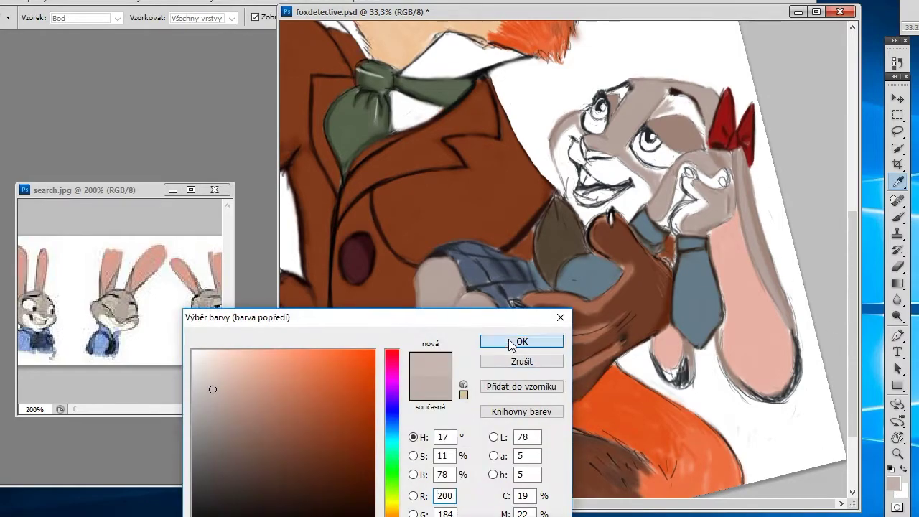
click(517, 343)
Paint the rabbit's forehead, soften the leg outline, and lighten the foot, ear edge and cheek fur.
drag(660, 109, 701, 131)
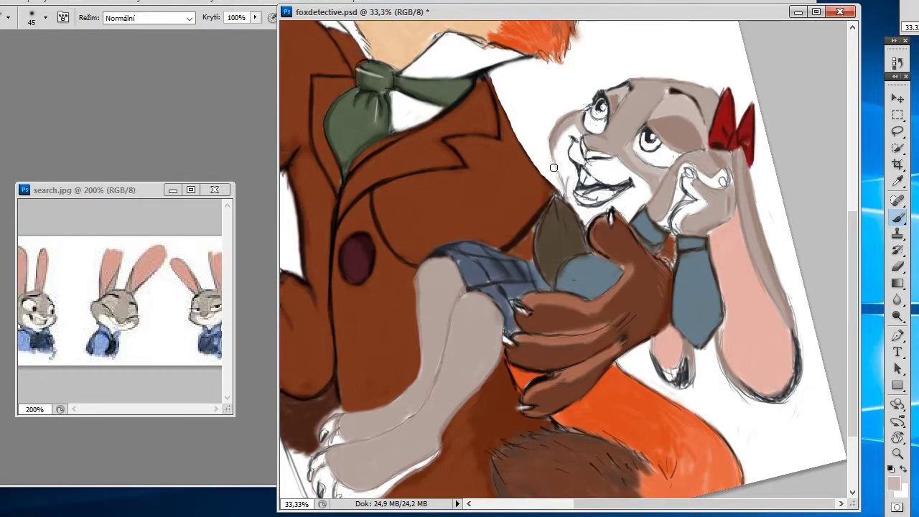
drag(435, 394, 439, 350)
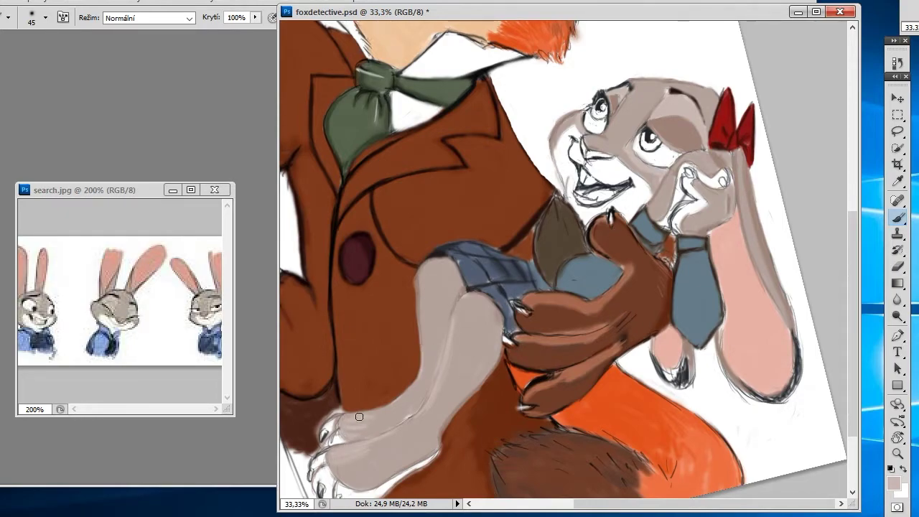
drag(341, 474, 408, 431)
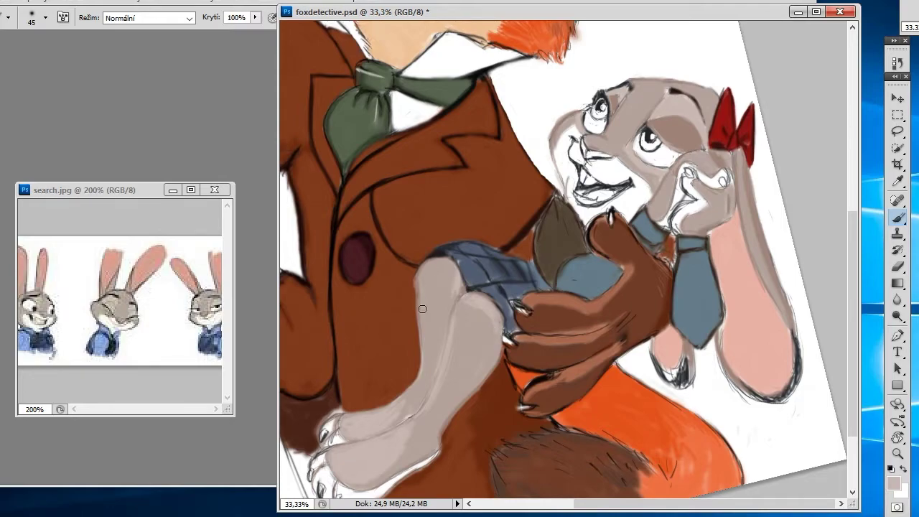
scroll(853, 294, down, 3)
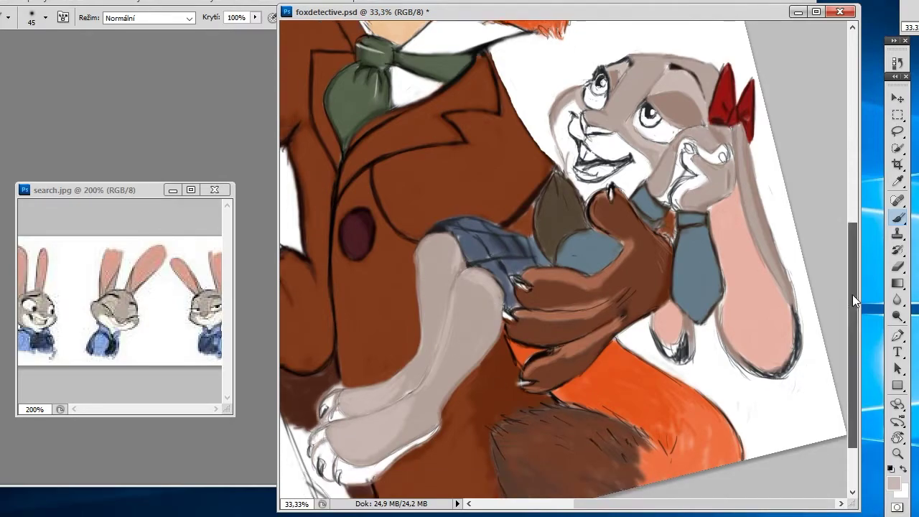
drag(741, 136, 787, 264)
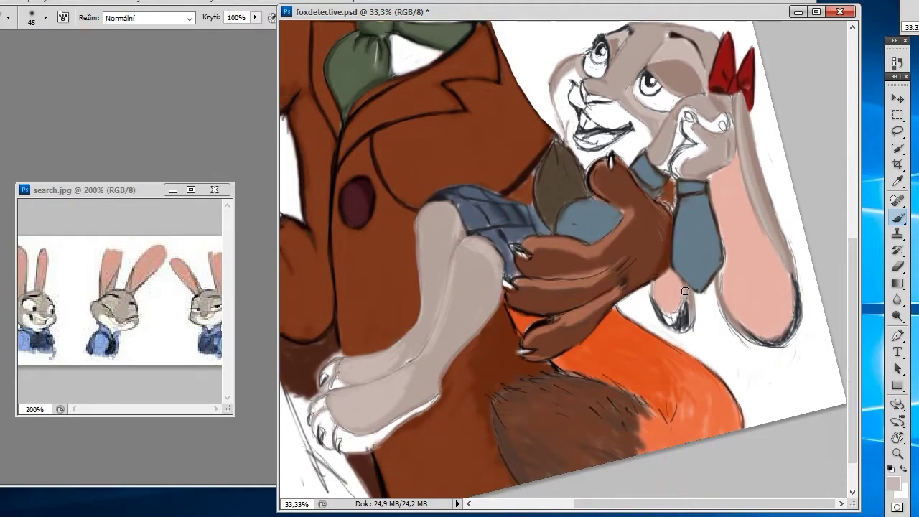
drag(650, 154, 671, 119)
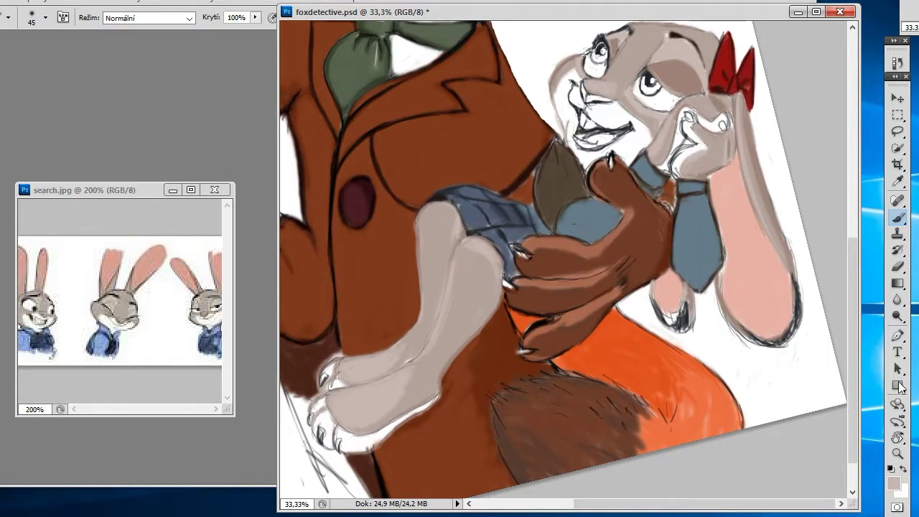
Brush white highlights on the rabbit's cheek outline and paw edge, and on the fox's claw.
click(894, 483)
click(209, 409)
click(521, 340)
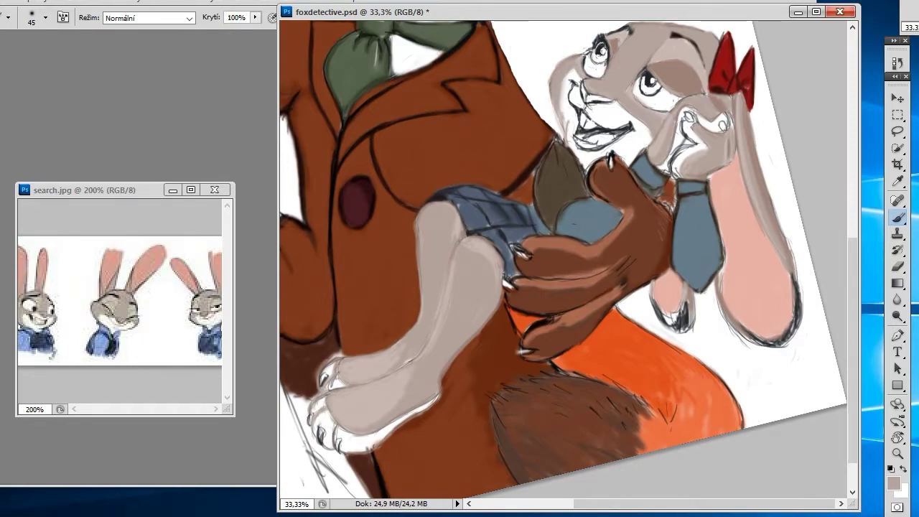
key(x)
drag(567, 124, 565, 79)
drag(693, 155, 673, 166)
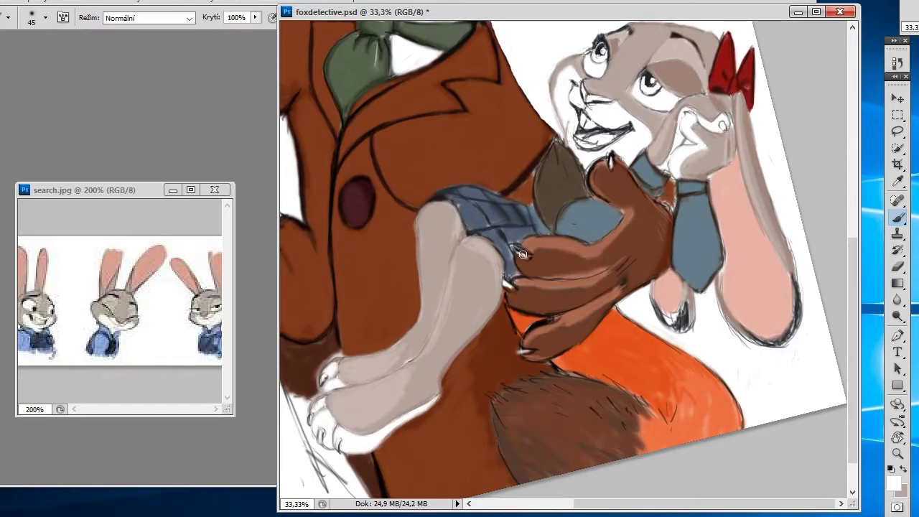
drag(511, 246, 530, 257)
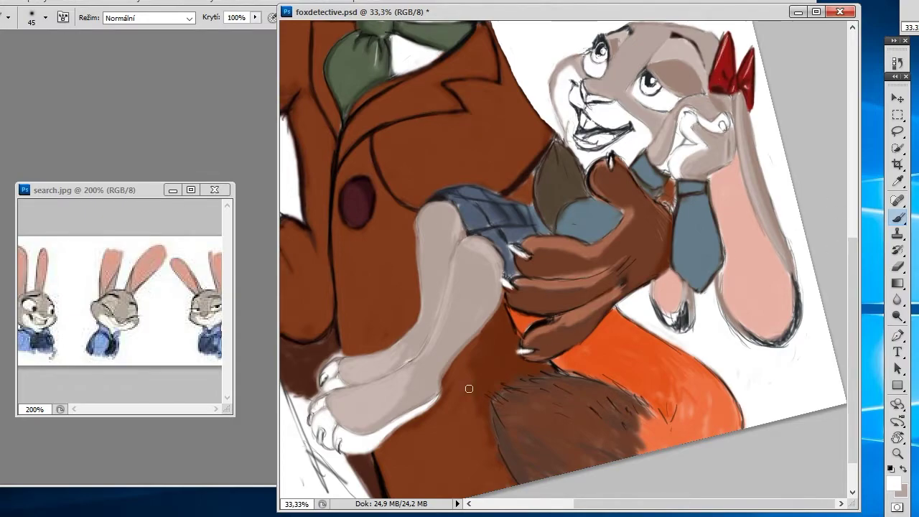
scroll(467, 386, up, 3)
key(ctrl+plus)
key(ctrl+plus)
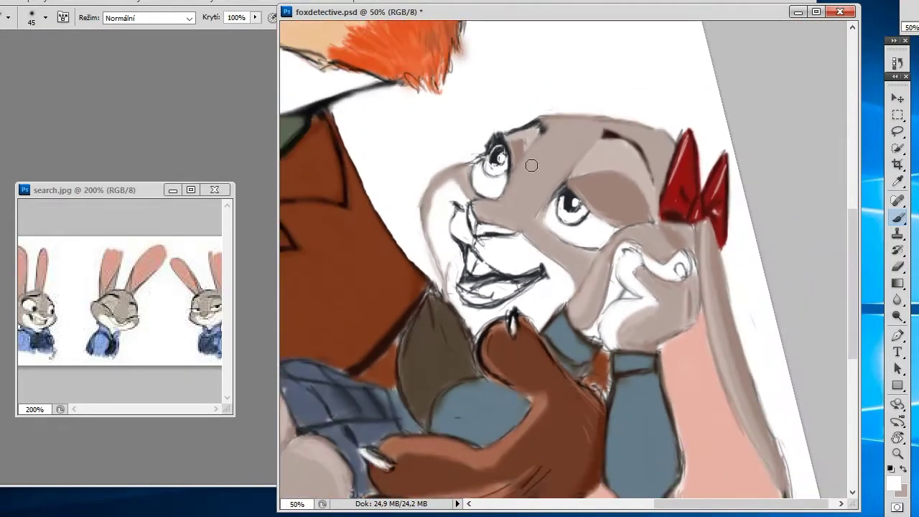
With a 35 px brush, lighten the rabbit's face edge and shade its hand and fingers grey.
click(45, 17)
click(480, 146)
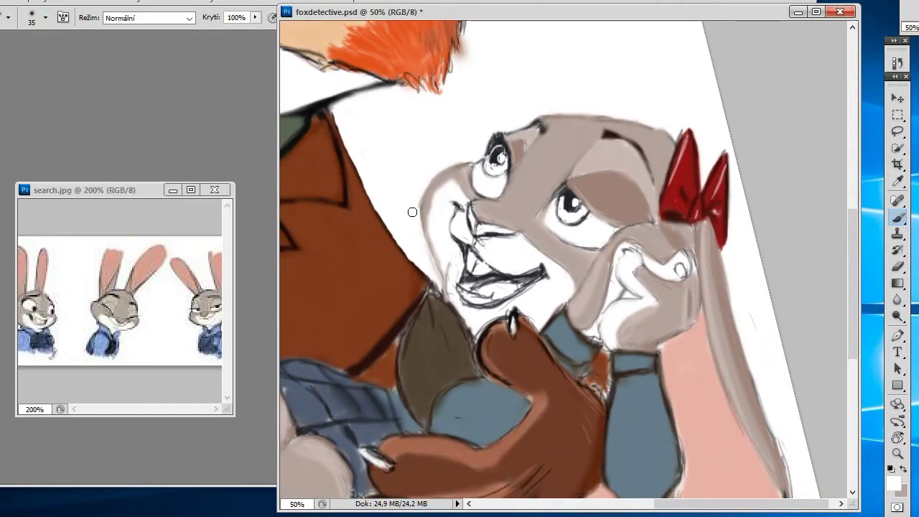
drag(422, 197, 433, 272)
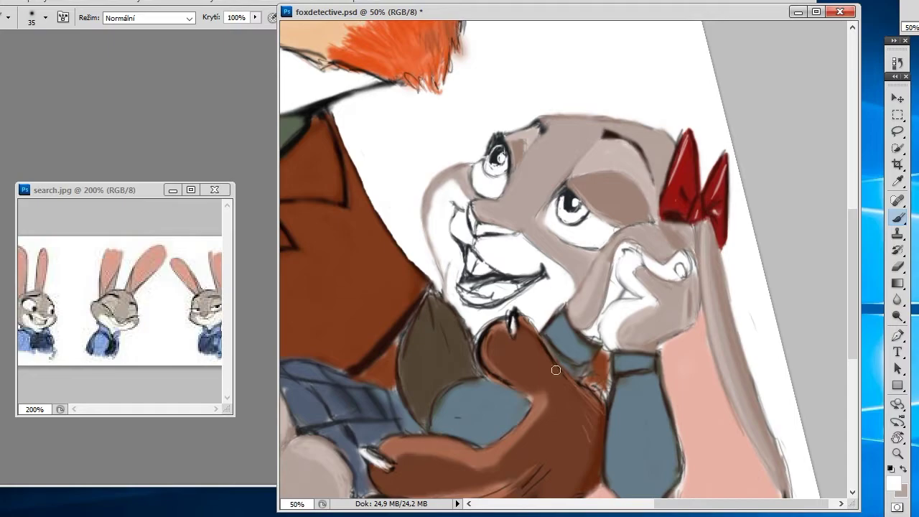
click(895, 482)
click(517, 340)
mouse_move(644, 300)
mouse_down()
mouse_move(623, 277)
mouse_move(632, 249)
mouse_up()
click(897, 63)
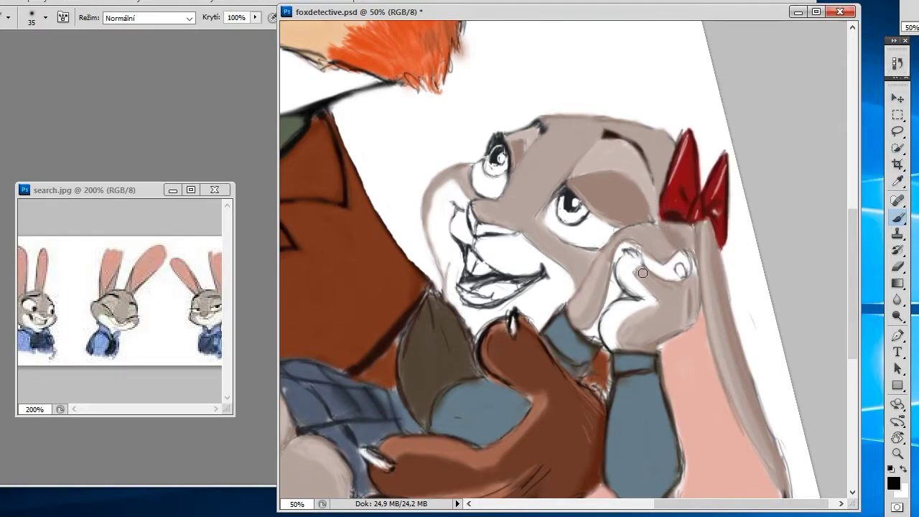
Shade grey over the rabbit's fingers, ear edge and cheek edge.
drag(633, 274, 658, 312)
drag(699, 290, 698, 310)
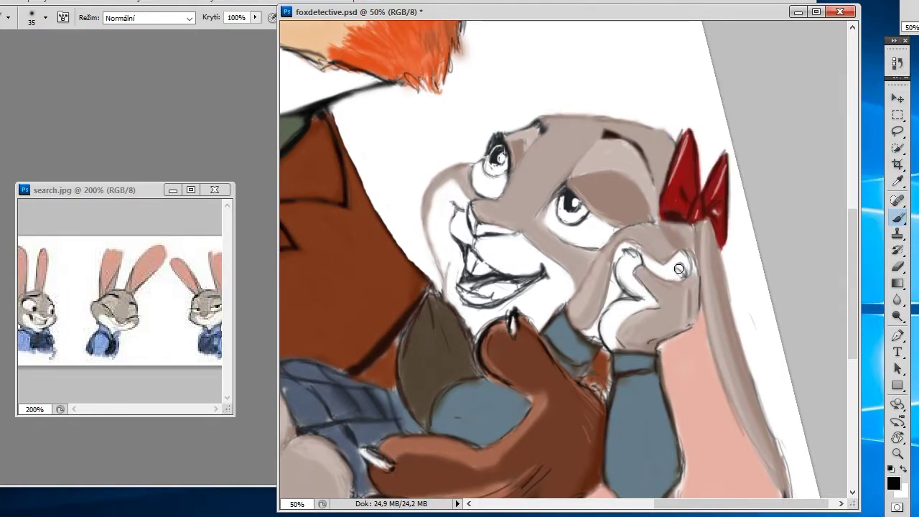
mouse_move(629, 250)
mouse_down()
mouse_move(609, 267)
mouse_move(596, 316)
mouse_move(564, 304)
mouse_move(608, 238)
mouse_move(666, 260)
mouse_move(692, 248)
mouse_move(662, 229)
mouse_move(687, 255)
mouse_move(663, 281)
mouse_move(676, 222)
mouse_up()
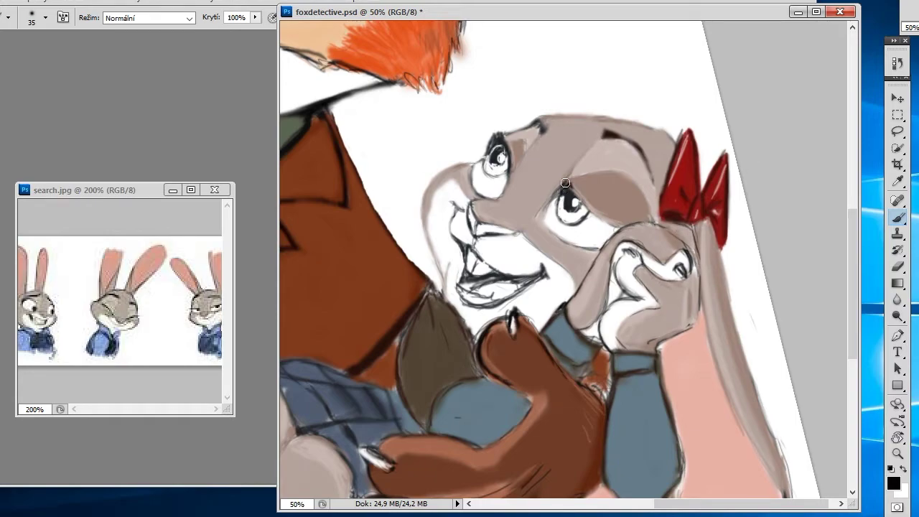
Paint a dark right eyebrow, darken both pupils and add a line between the eyes.
mouse_move(565, 183)
mouse_down()
mouse_move(611, 225)
mouse_move(579, 191)
mouse_up()
drag(604, 222, 565, 177)
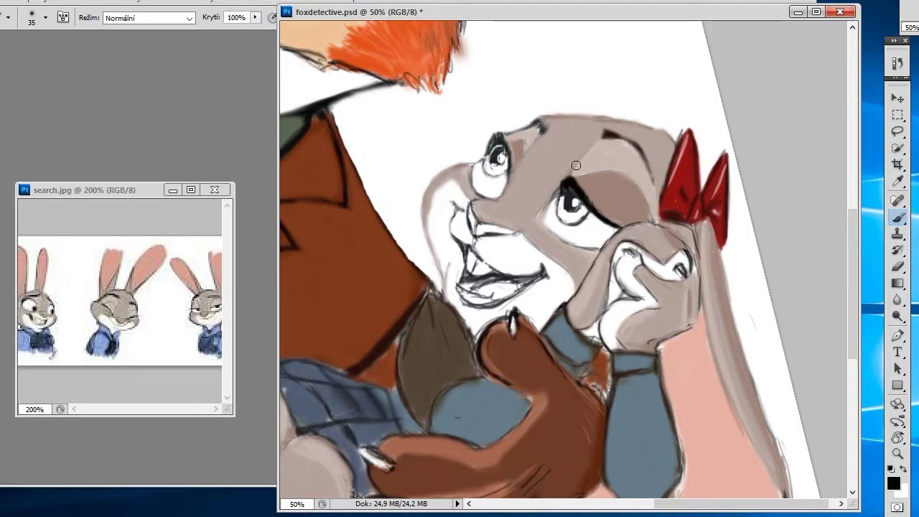
drag(494, 144, 496, 163)
drag(569, 201, 574, 211)
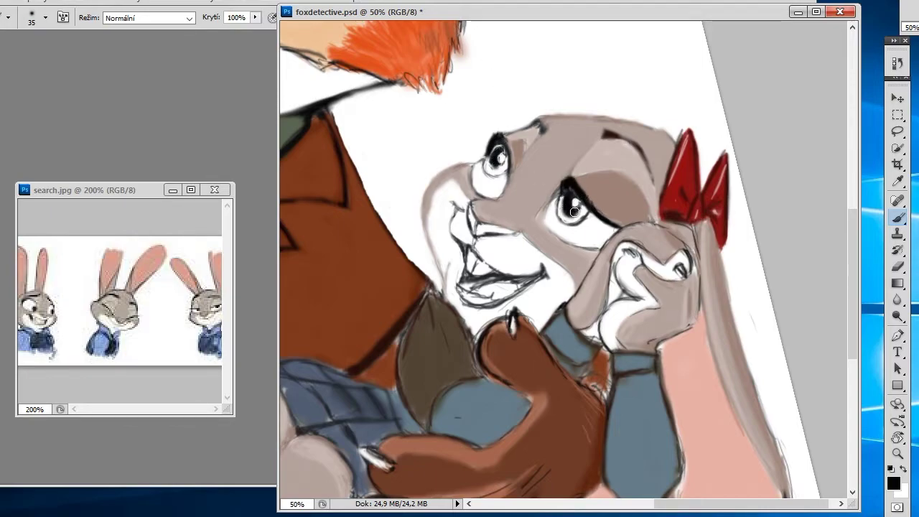
mouse_move(492, 152)
mouse_down()
mouse_move(494, 206)
mouse_move(540, 136)
mouse_up()
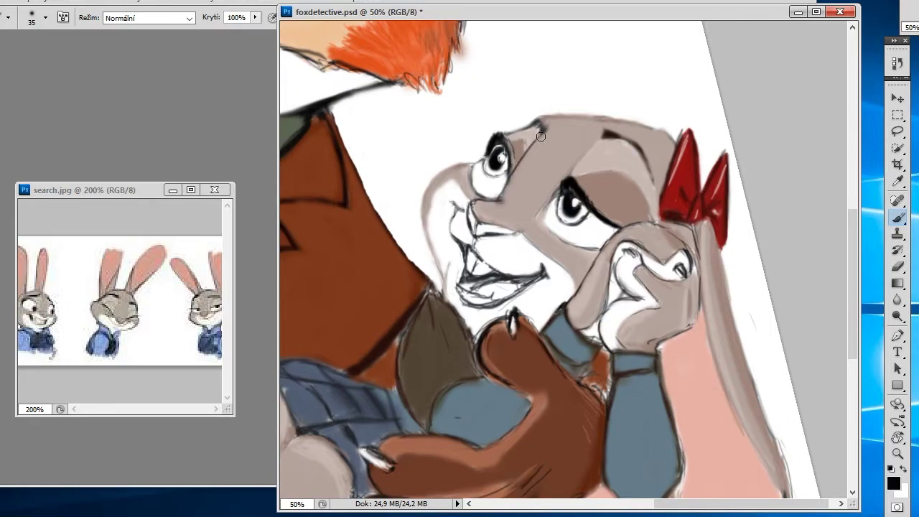
mouse_move(567, 170)
mouse_down()
mouse_move(549, 204)
mouse_move(601, 251)
mouse_up()
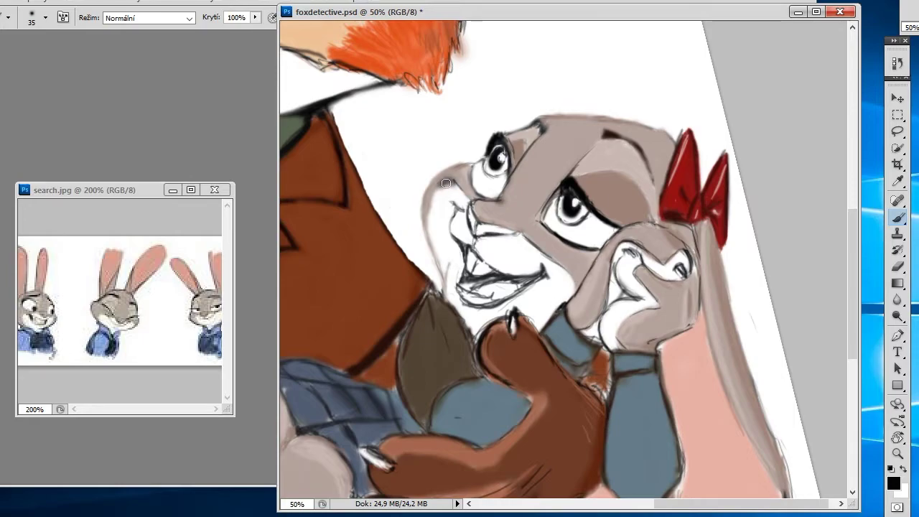
Outline the rabbit's left cheek, top of head and right ear in black.
key(F7)
key(F7)
mouse_move(446, 181)
mouse_down()
mouse_move(435, 216)
mouse_move(454, 284)
mouse_move(425, 216)
mouse_move(428, 189)
mouse_move(475, 162)
mouse_up()
mouse_move(539, 120)
mouse_down()
mouse_move(639, 126)
mouse_move(673, 153)
mouse_up()
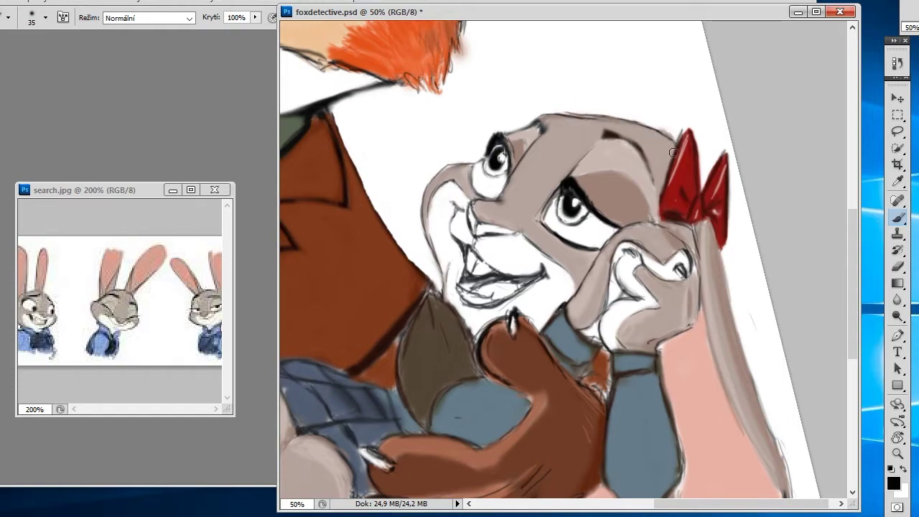
mouse_move(721, 244)
mouse_down()
mouse_move(733, 310)
mouse_move(781, 445)
mouse_up()
Outline both rabbit ears in black and hatch shading along the large ear's bottom and tip.
scroll(815, 456, down, 3)
mouse_move(754, 229)
mouse_down()
mouse_move(797, 406)
mouse_move(772, 433)
mouse_move(726, 434)
mouse_move(675, 359)
mouse_move(671, 327)
mouse_up()
mouse_move(718, 417)
mouse_down()
mouse_move(754, 427)
mouse_move(716, 429)
mouse_move(776, 435)
mouse_up()
drag(700, 102, 765, 346)
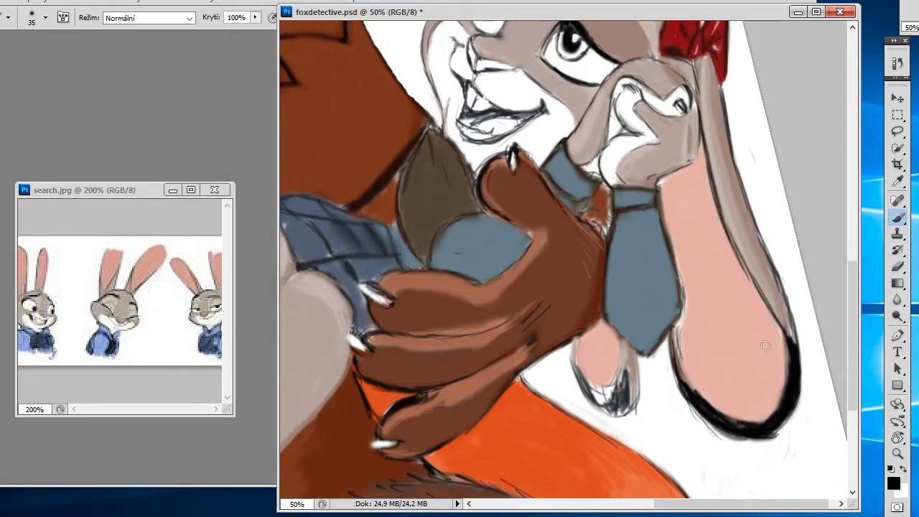
drag(575, 339, 600, 393)
drag(625, 352, 611, 402)
mouse_move(571, 341)
mouse_down()
mouse_move(607, 406)
mouse_move(622, 407)
mouse_move(625, 348)
mouse_move(620, 385)
mouse_move(598, 382)
mouse_up()
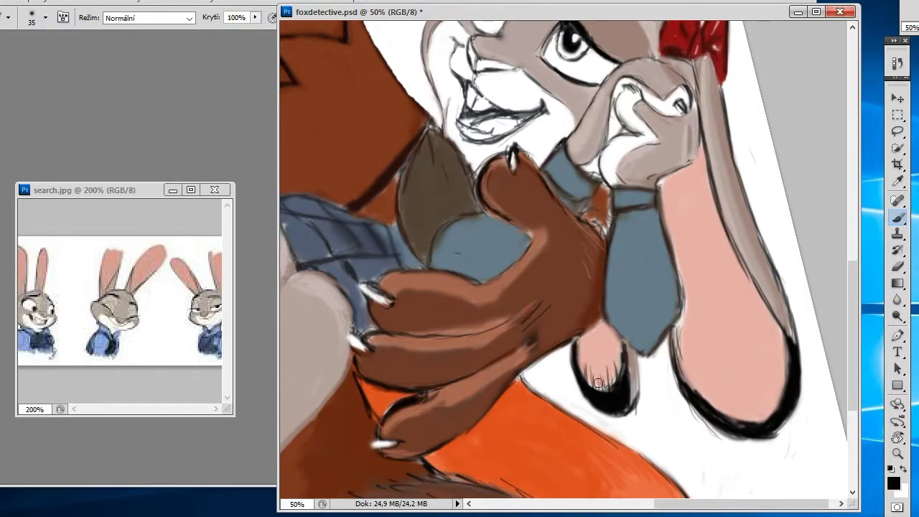
drag(686, 351, 726, 413)
drag(707, 381, 761, 410)
drag(779, 332, 762, 431)
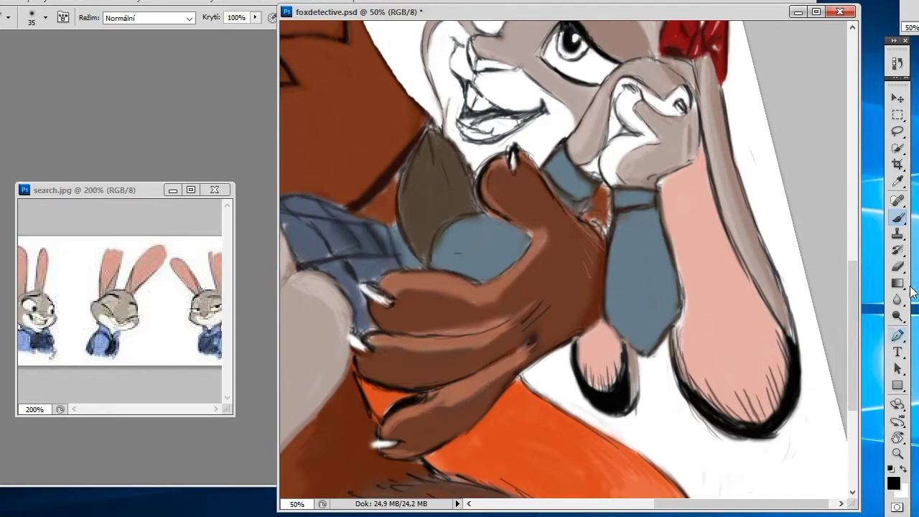
Darken the left eyebrow and head top, and outline both eyes' lids.
scroll(856, 234, up, 3)
drag(607, 141, 656, 203)
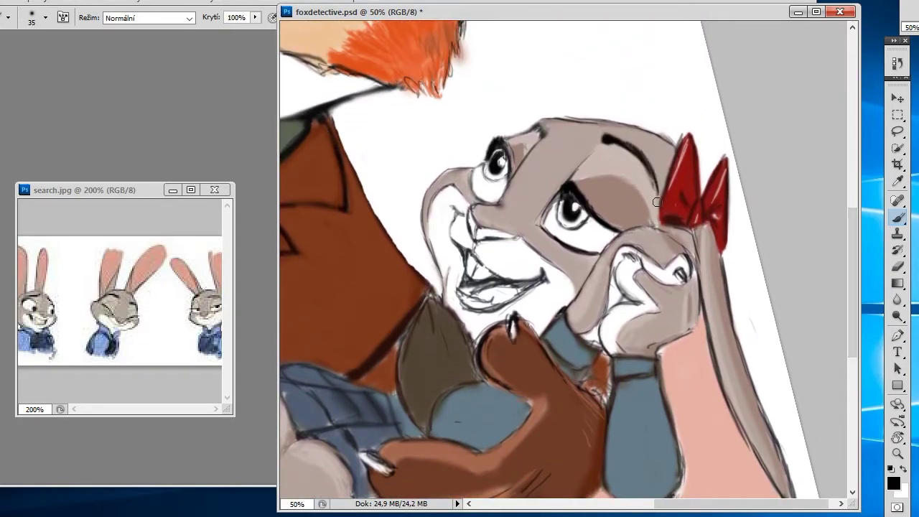
mouse_move(545, 124)
mouse_down()
mouse_move(471, 175)
mouse_move(476, 203)
mouse_up()
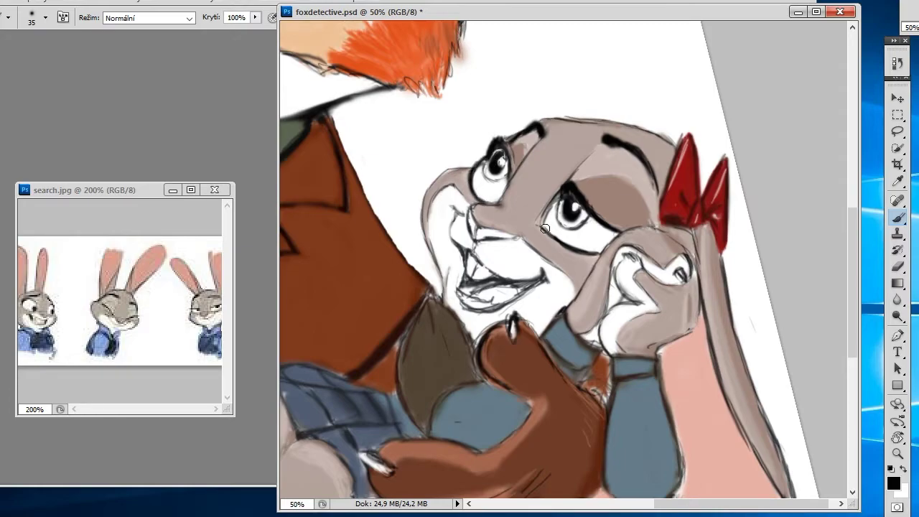
mouse_move(545, 228)
mouse_down()
mouse_move(566, 187)
mouse_move(617, 232)
mouse_up()
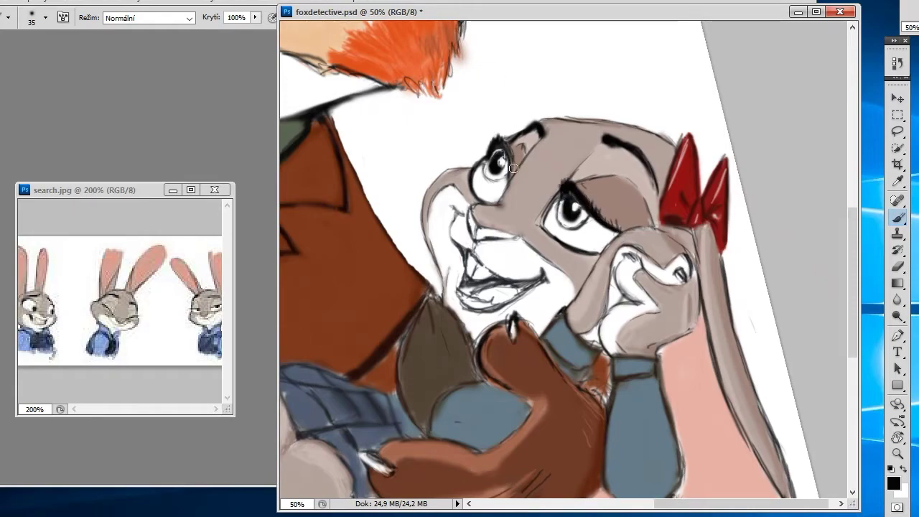
drag(474, 169, 473, 191)
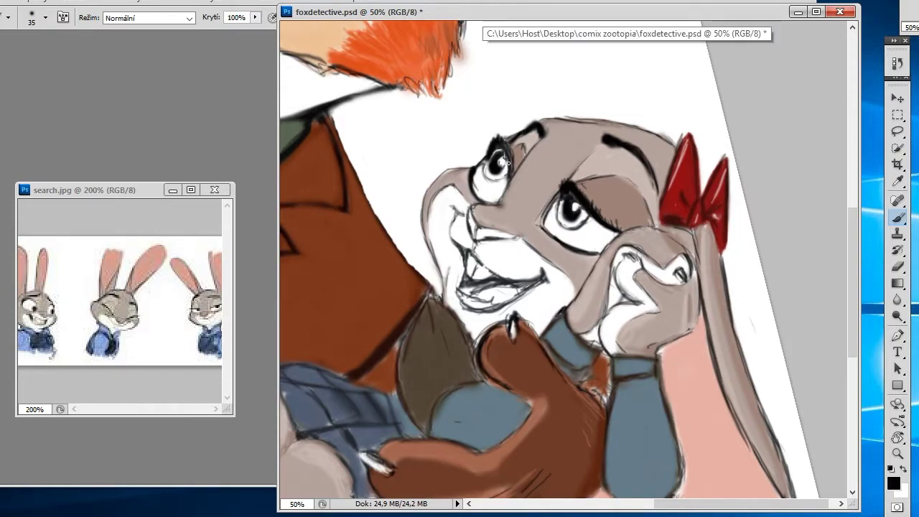
Choose a bright purple as the foreground colour.
click(894, 483)
click(392, 389)
click(318, 394)
Confirm the purple and paint it into both rabbit irises.
click(344, 376)
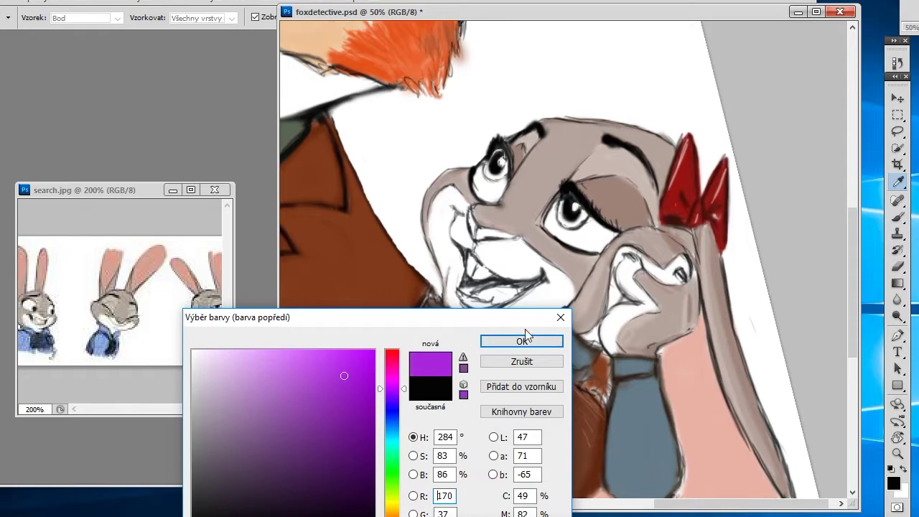
click(524, 339)
mouse_move(563, 214)
mouse_down()
mouse_move(575, 224)
mouse_move(582, 213)
mouse_up()
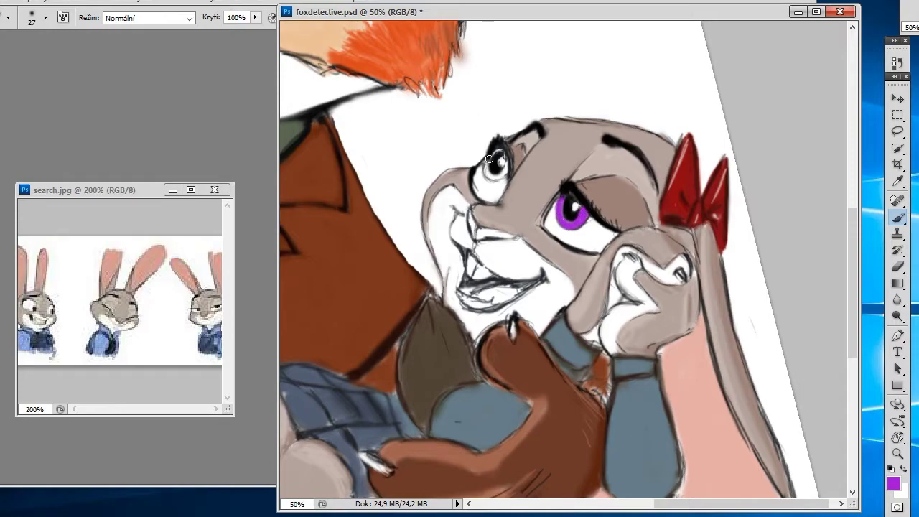
drag(491, 174, 497, 175)
drag(559, 206, 583, 229)
Darken the lower part of the right iris with a deeper purple.
click(894, 484)
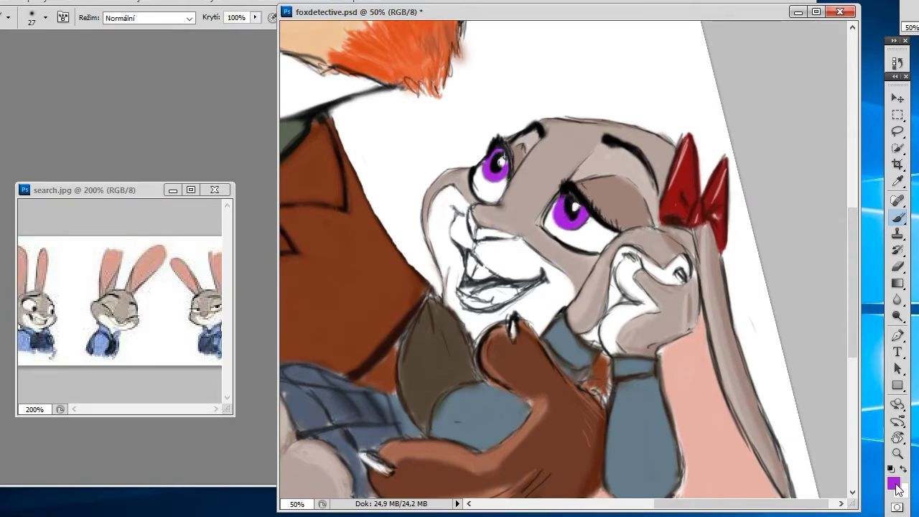
click(354, 436)
key(Return)
mouse_move(557, 205)
mouse_down()
mouse_move(581, 224)
mouse_move(572, 216)
mouse_up()
With black, darken the left eye's upper lid and the right eye's outline.
click(895, 483)
click(201, 511)
key(Return)
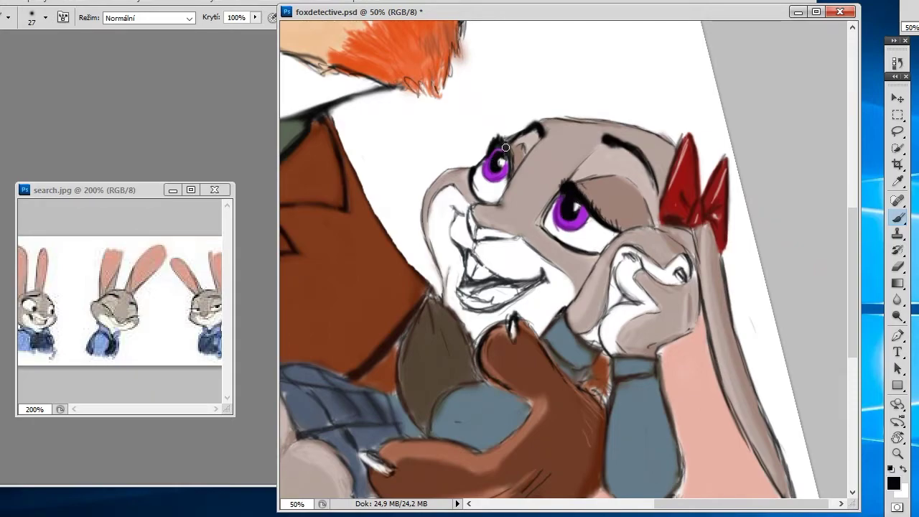
mouse_move(505, 147)
mouse_down()
mouse_move(493, 152)
mouse_move(508, 180)
mouse_up()
drag(563, 193, 554, 215)
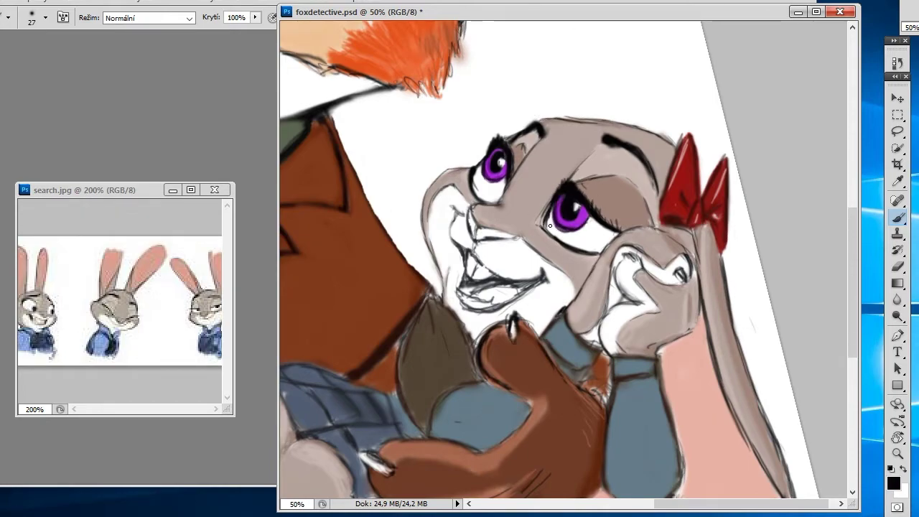
drag(560, 231, 550, 223)
Add light lavender highlights to both rabbit eyes.
click(893, 483)
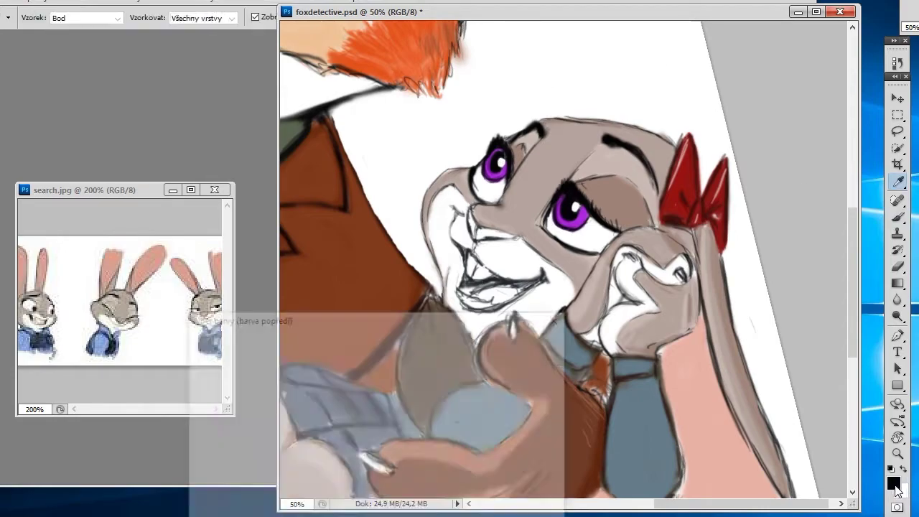
click(236, 382)
click(522, 338)
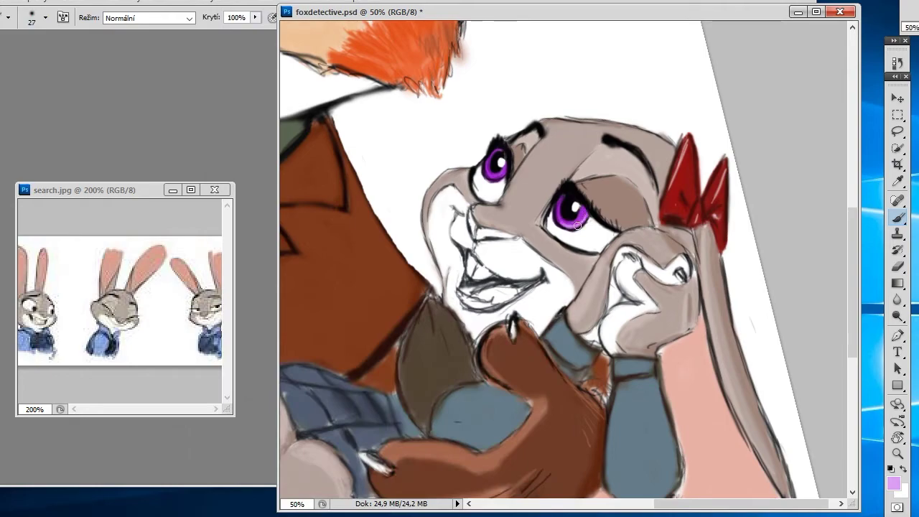
click(495, 174)
click(565, 224)
Pick a greyer lavender and revert the latest brush strokes in History.
click(894, 483)
click(205, 415)
click(522, 340)
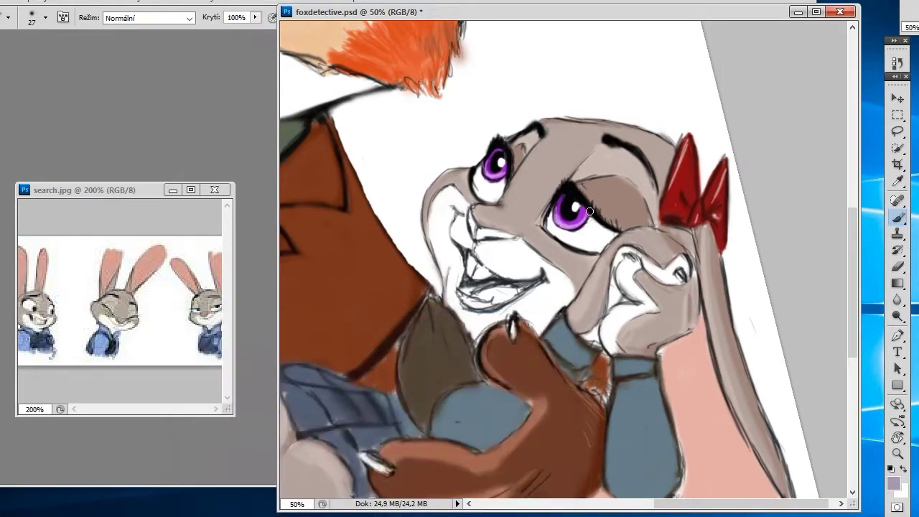
click(898, 63)
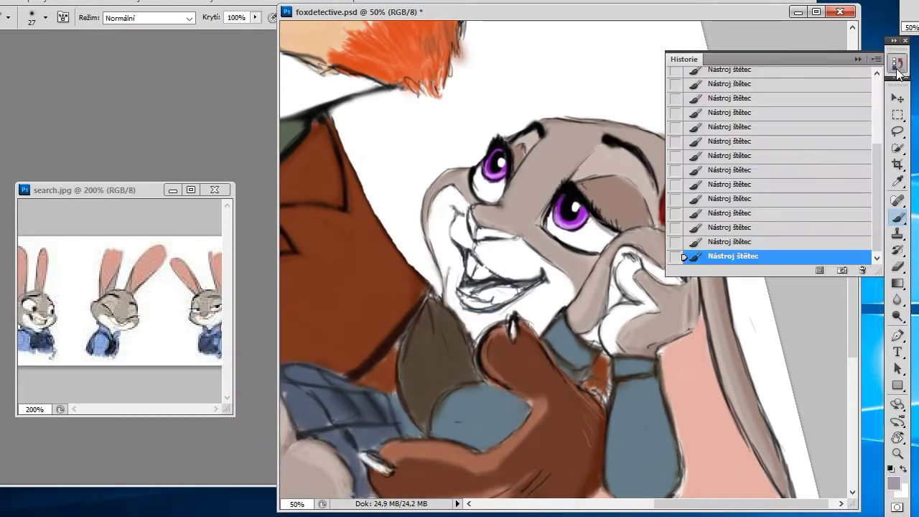
click(797, 199)
click(797, 141)
click(898, 63)
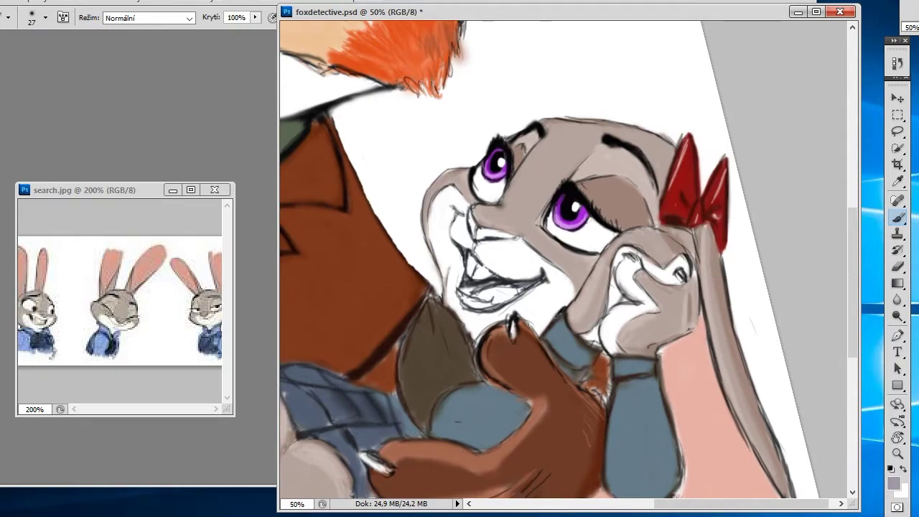
Brighten the lower-left edge of the rabbit's left eye with near-white paint.
alt+click(788, 298)
drag(479, 188, 474, 173)
drag(478, 188, 494, 197)
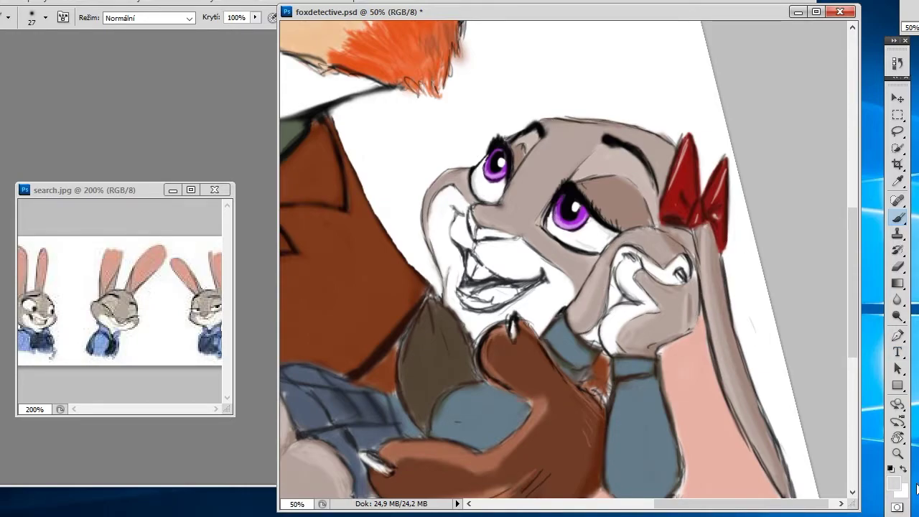
Paint the rabbit's nose and upper lip pink.
alt+click(686, 340)
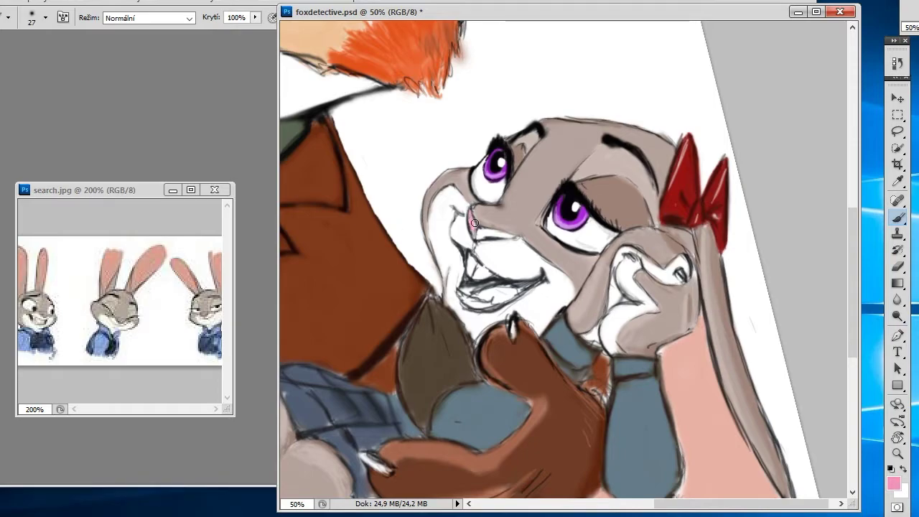
drag(474, 223, 504, 234)
click(894, 483)
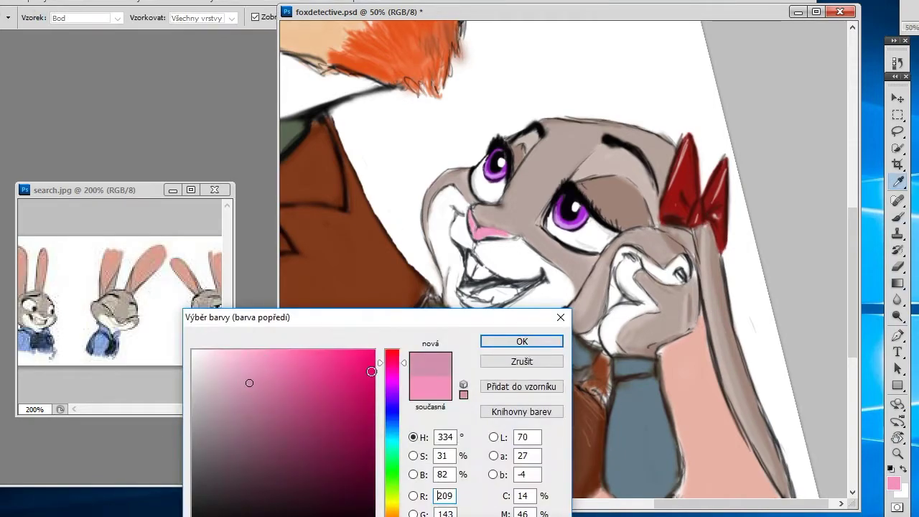
key(Return)
drag(477, 233, 479, 238)
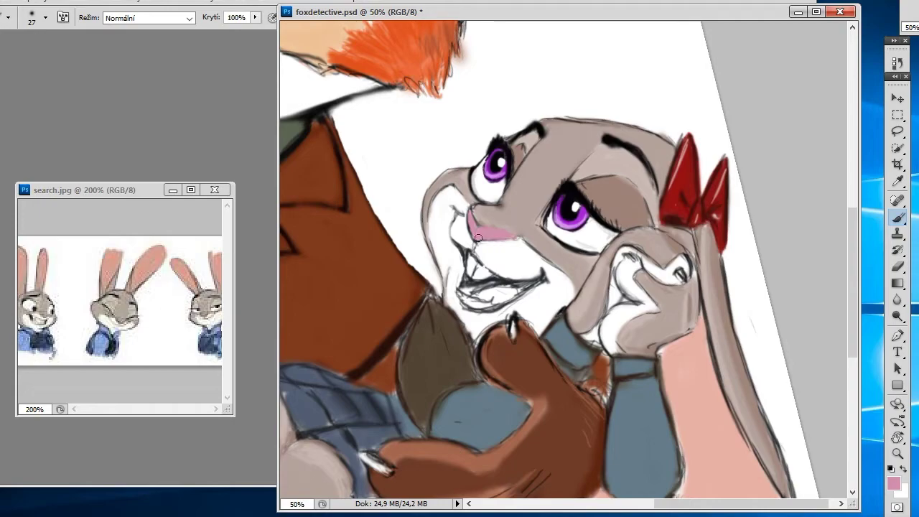
Draw a dark nose-to-mouth line, then undo the last four strokes via History.
click(893, 484)
click(521, 343)
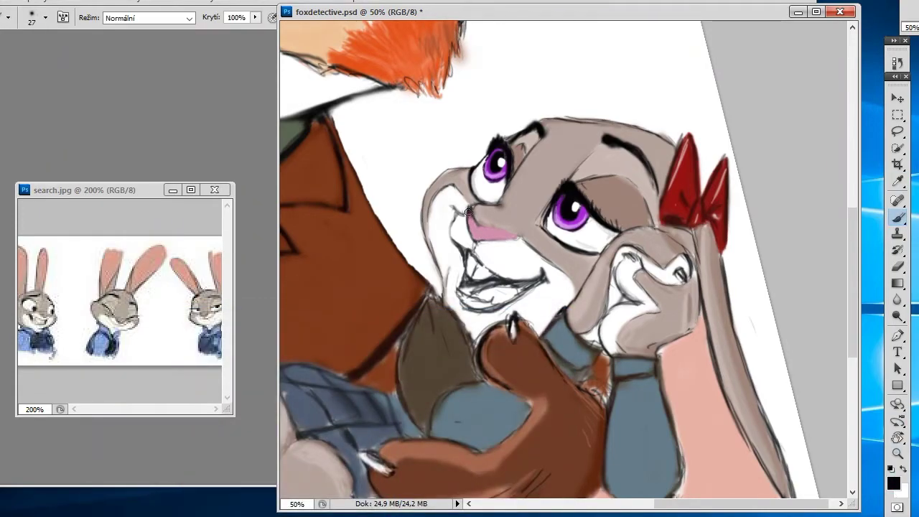
drag(468, 213, 477, 243)
click(897, 62)
click(761, 198)
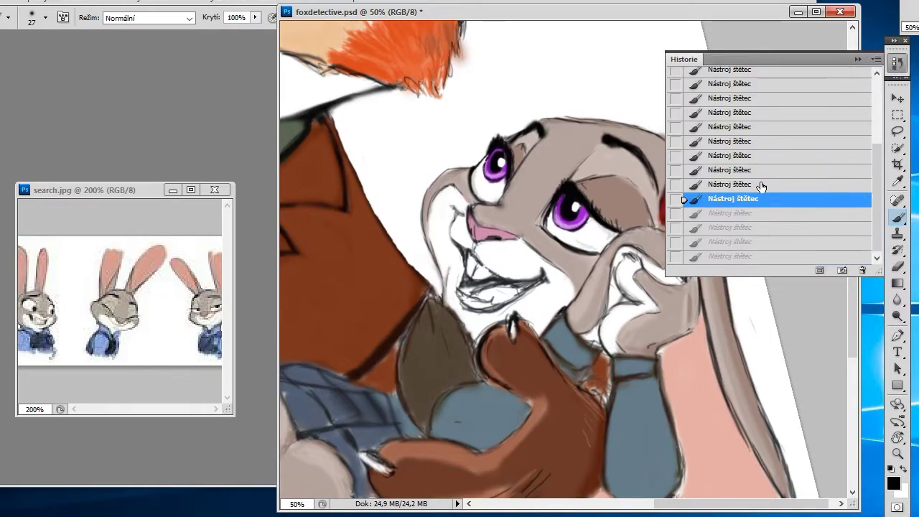
click(897, 63)
Paint a light pink tongue inside the rabbit's open mouth.
click(894, 483)
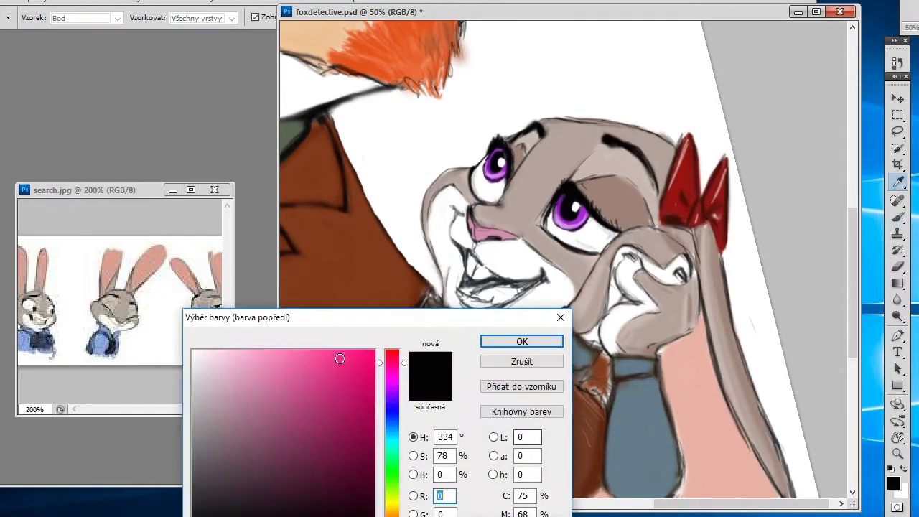
click(232, 353)
click(511, 343)
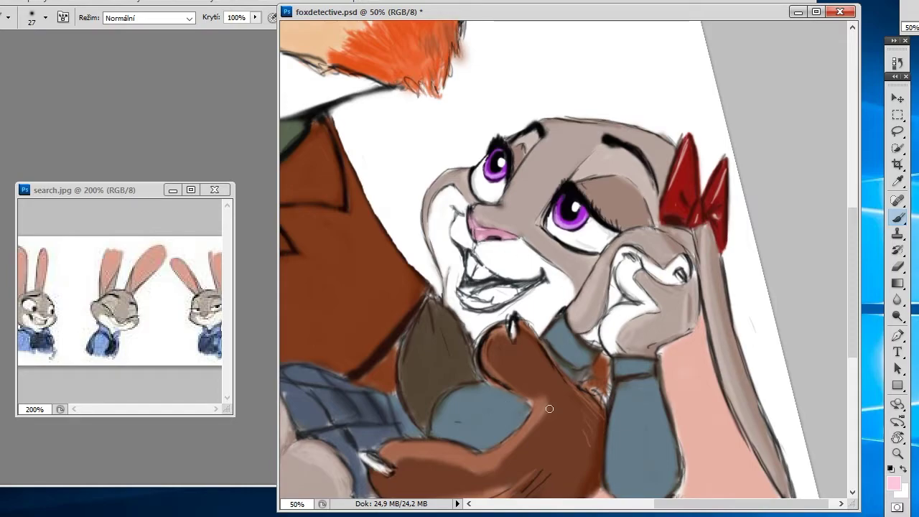
click(893, 482)
click(244, 355)
click(511, 342)
drag(495, 291, 476, 299)
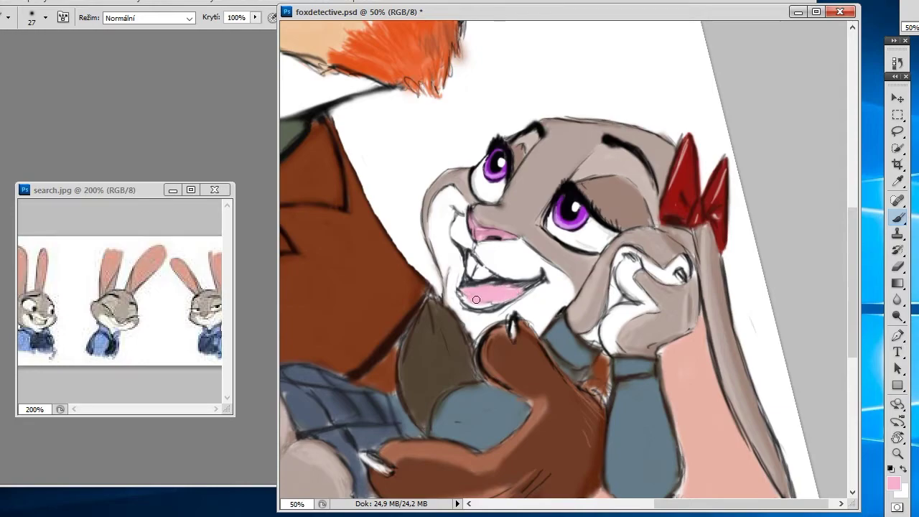
Reset to black and redraw the lower mouth line and inner mouth strokes.
key(d)
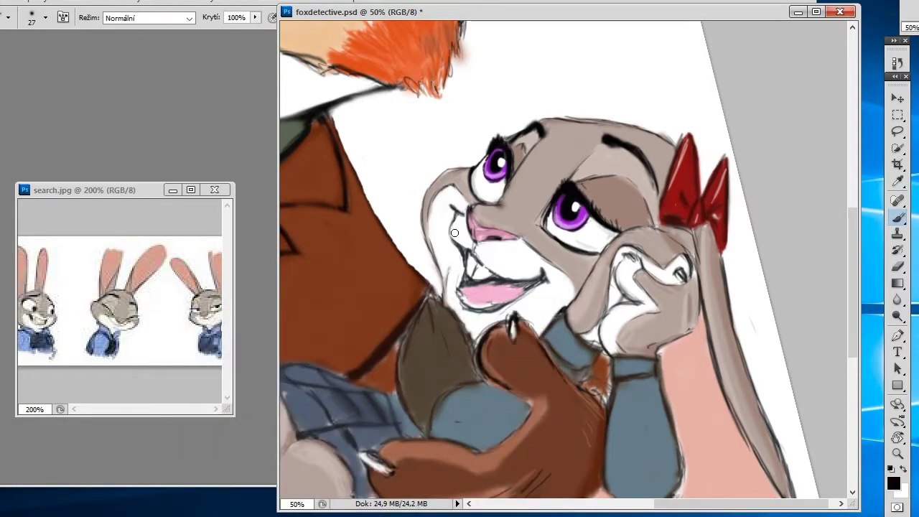
drag(468, 244, 464, 256)
click(898, 64)
click(757, 156)
drag(490, 301, 469, 298)
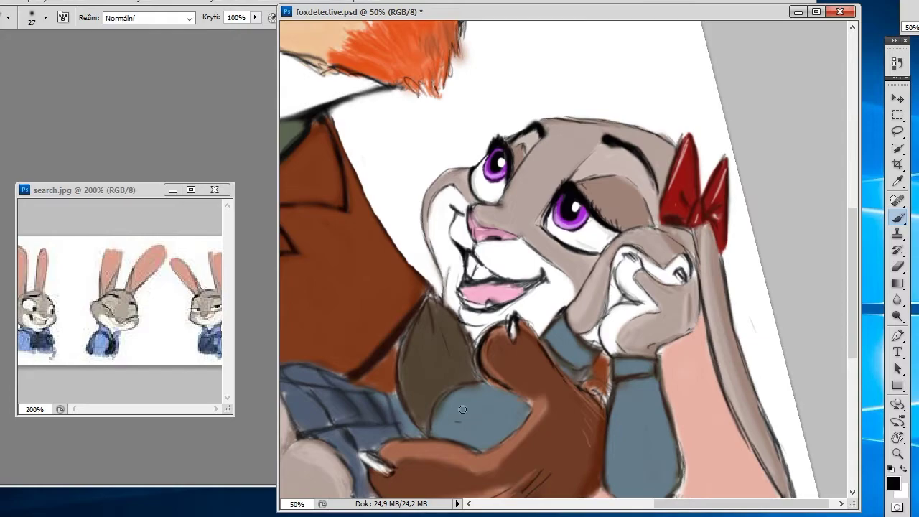
mouse_move(496, 280)
mouse_down()
mouse_move(470, 295)
mouse_move(539, 281)
mouse_move(464, 295)
mouse_move(506, 301)
mouse_move(552, 280)
mouse_up()
Switch to the layer above, undo the stray mouth extension, and zoom out.
key(F7)
click(781, 171)
key(F7)
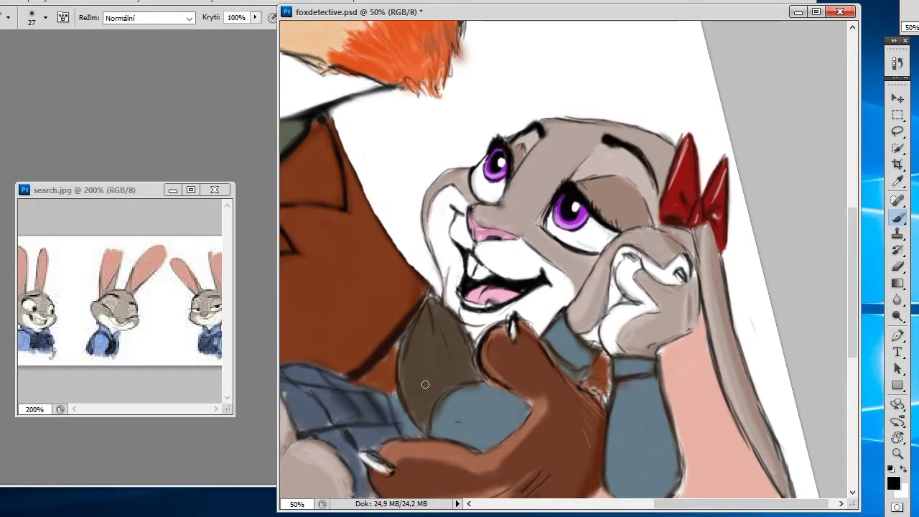
key(ctrl+z)
key(ctrl+minus)
Zoom in on the leg and paint a darker stroke along its right edge.
key(ctrl+plus)
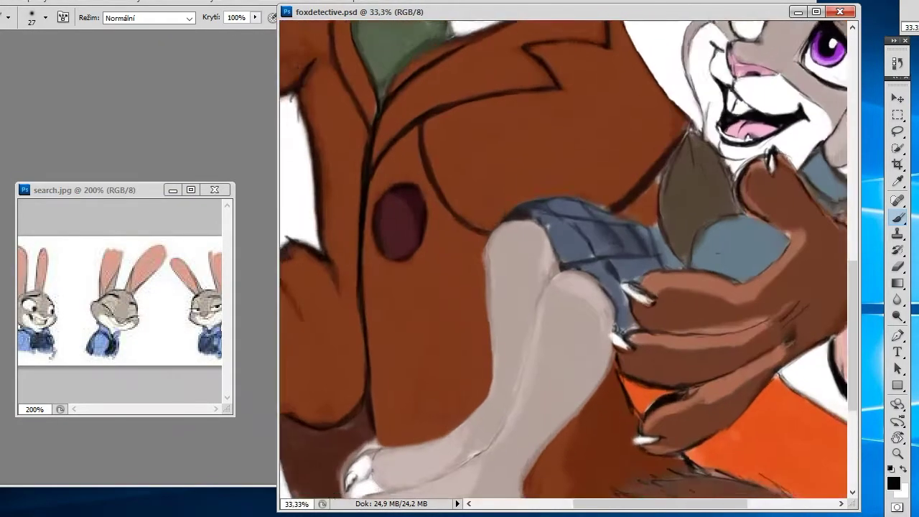
key(ctrl+plus)
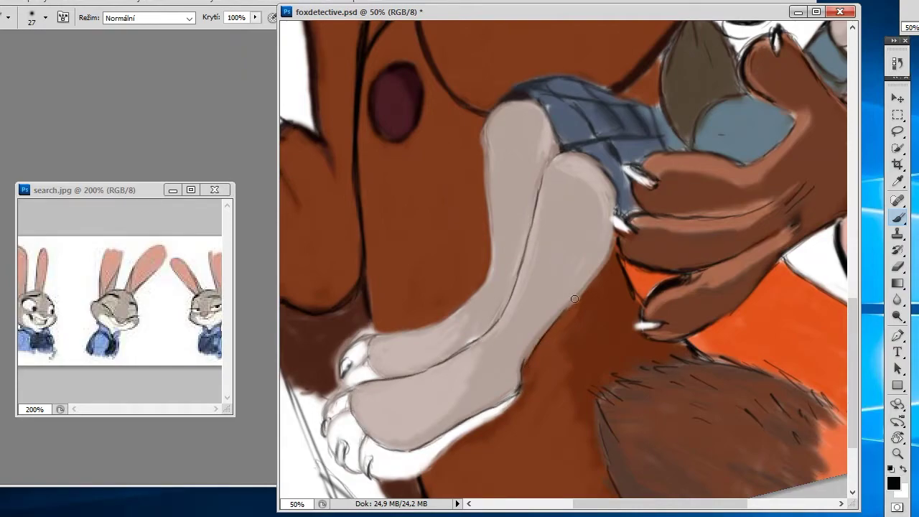
mouse_move(567, 152)
mouse_down()
mouse_move(546, 116)
mouse_move(653, 121)
mouse_up()
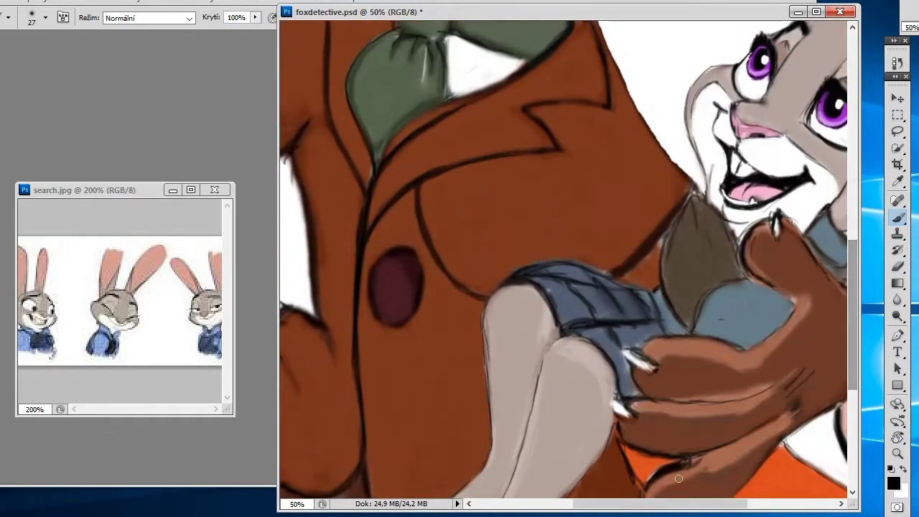
Pick a blue-grey and lighten the blue area below the rabbit's face.
drag(841, 216, 617, 291)
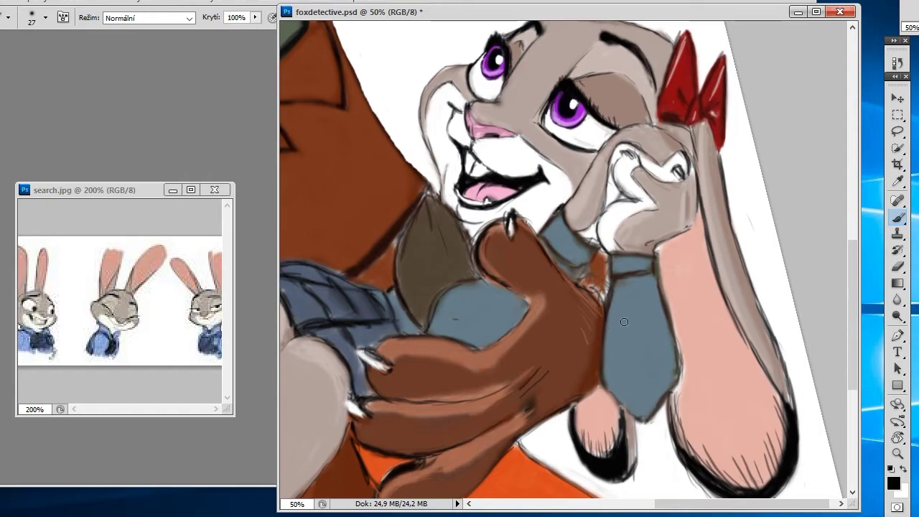
click(898, 63)
click(898, 181)
click(894, 483)
click(245, 412)
click(523, 338)
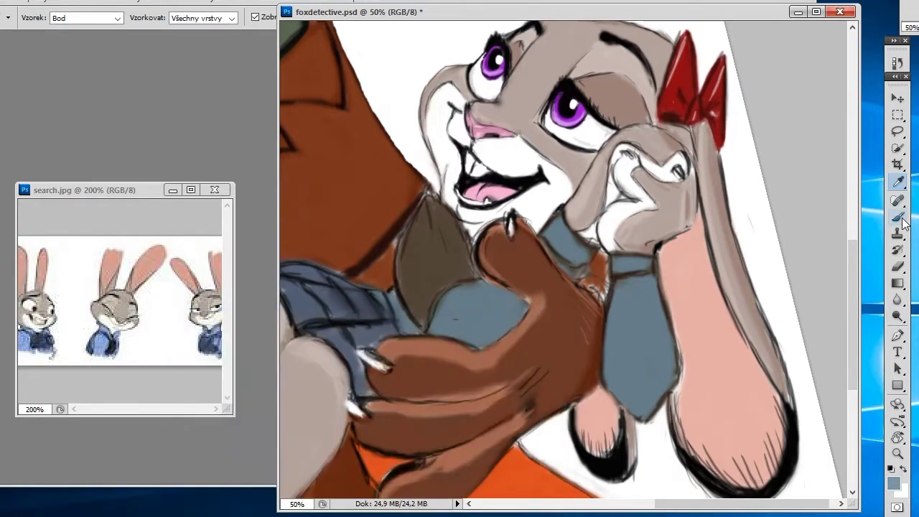
click(898, 217)
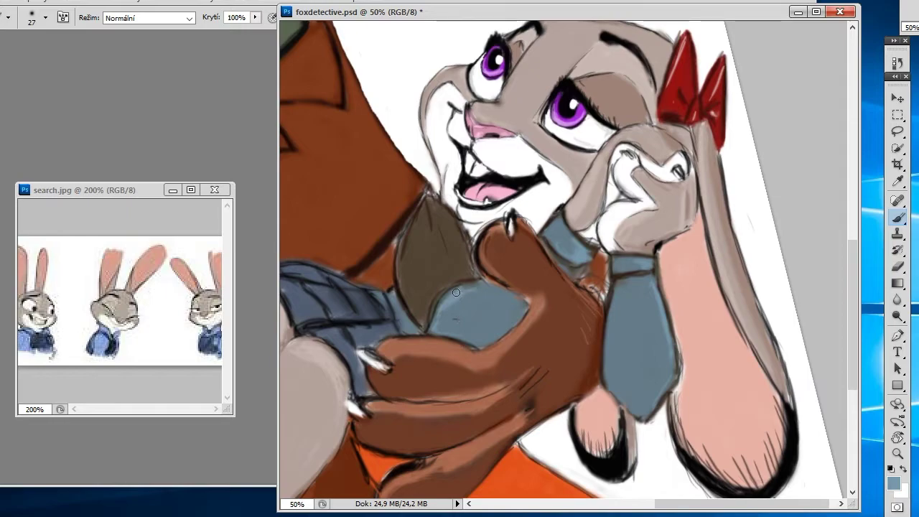
drag(502, 297, 501, 298)
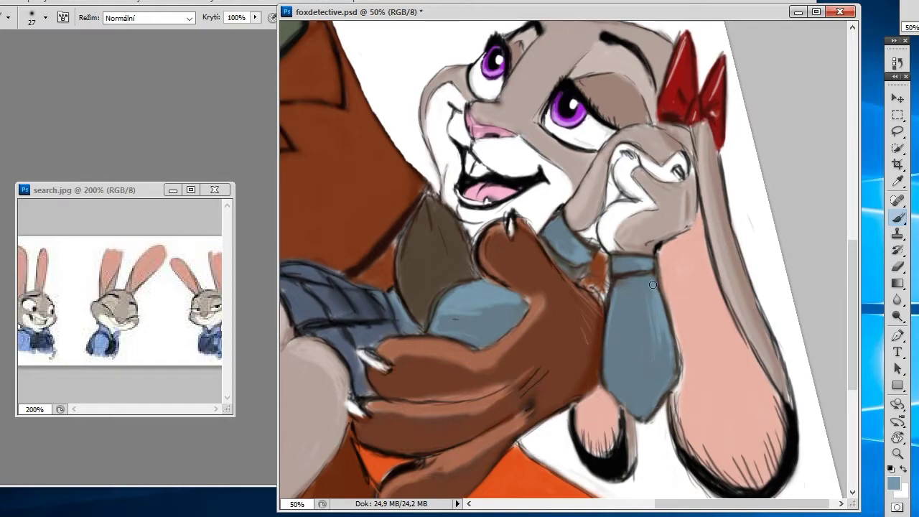
Sample dark brown from the canvas and darken the brown shape's left edge.
key(i)
click(445, 262)
click(895, 484)
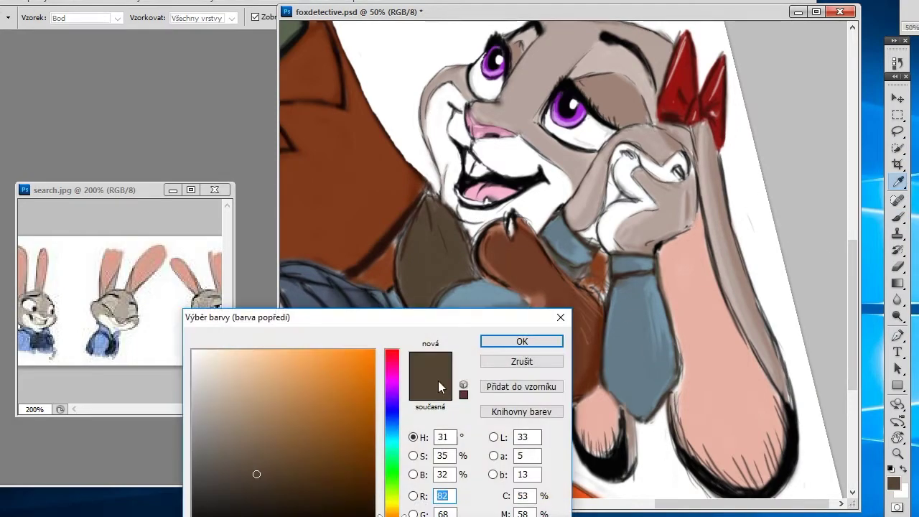
click(520, 342)
key(b)
drag(399, 271, 405, 261)
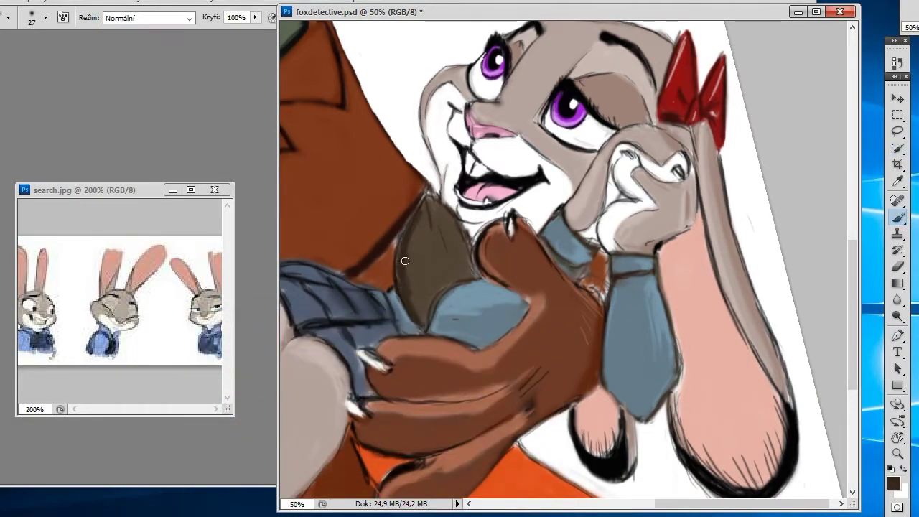
Choose a light taupe and paint strokes over the brown shape.
click(894, 484)
click(257, 476)
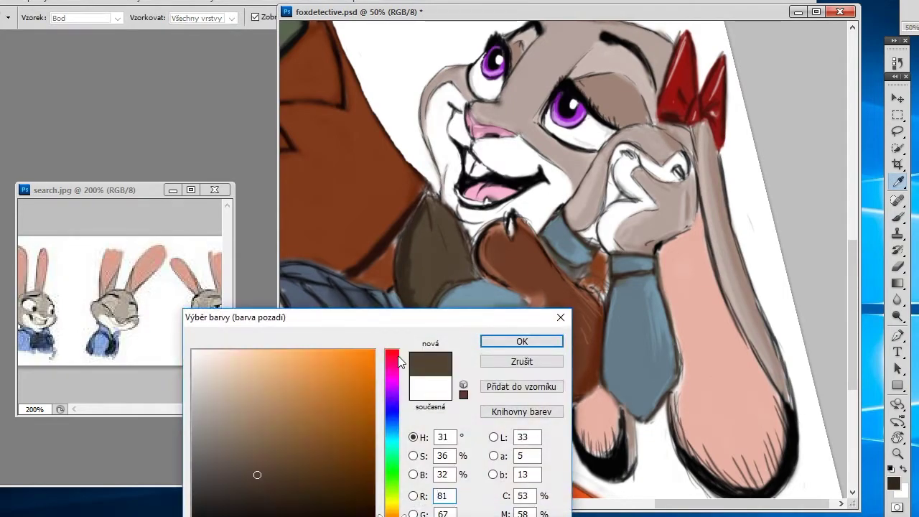
click(241, 448)
click(503, 341)
click(894, 483)
click(230, 416)
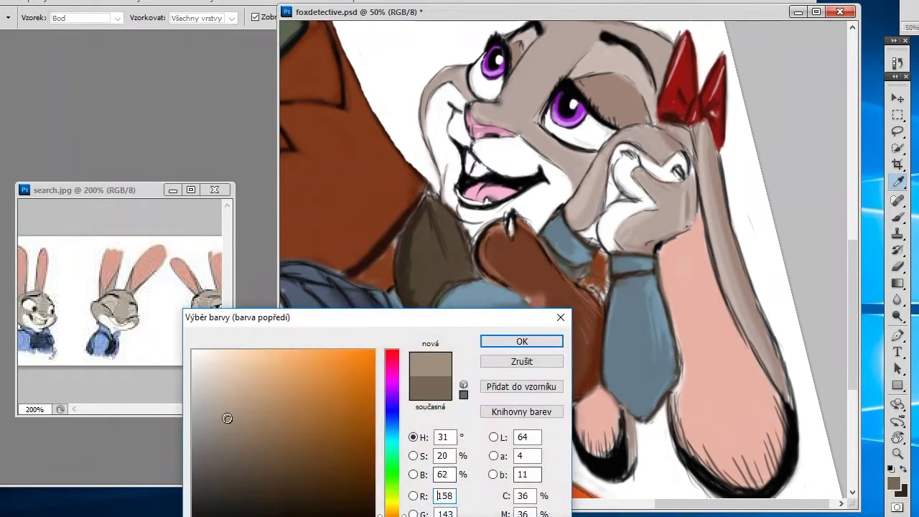
click(522, 338)
drag(441, 208, 430, 252)
drag(438, 205, 448, 268)
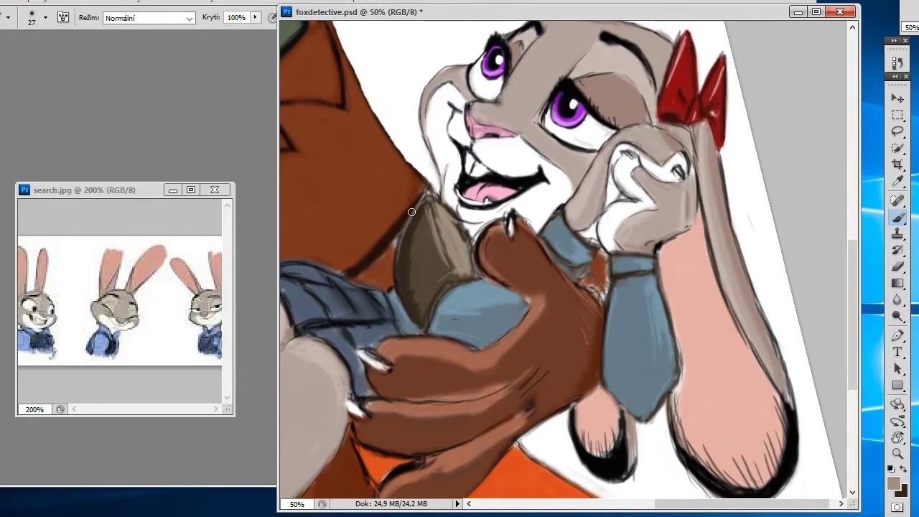
Lighten the shape's left edge and paint its upper-right part darker brown.
drag(411, 212, 396, 273)
alt+click(417, 344)
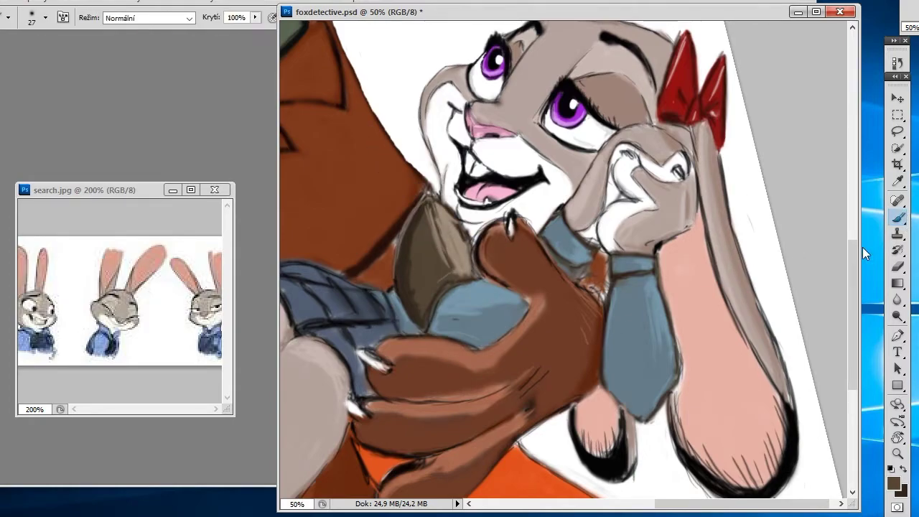
mouse_move(436, 210)
mouse_down()
mouse_move(449, 262)
mouse_move(455, 232)
mouse_up()
Sample a dark grey from the reference still and pick a soft brush tip.
key(ctrl+minus)
key(ctrl+minus)
key(ctrl+minus)
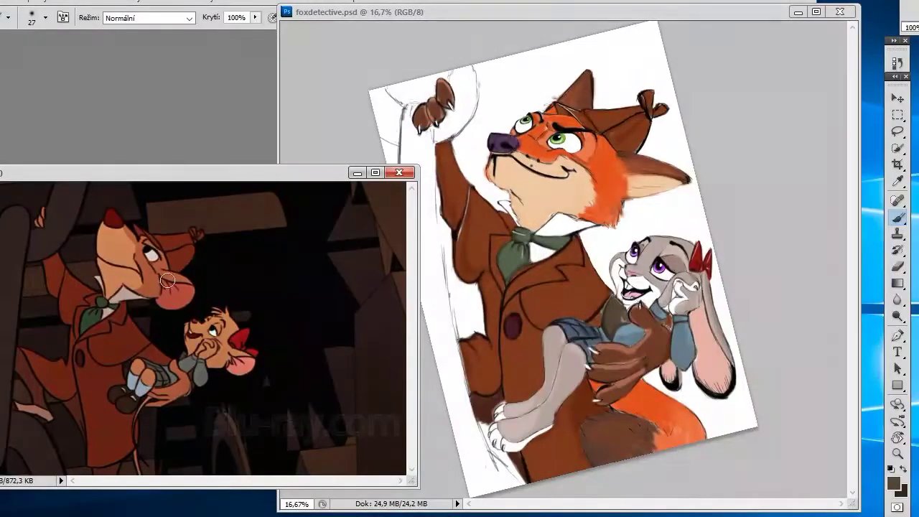
click(898, 182)
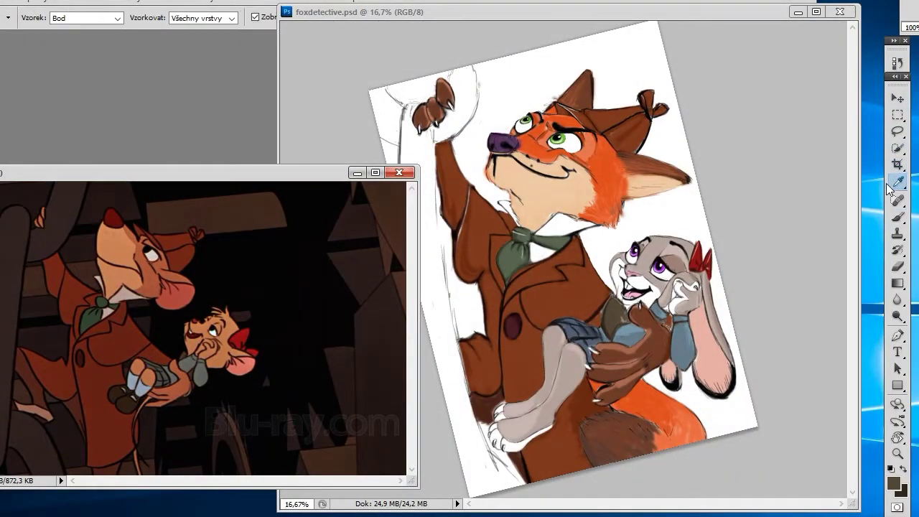
click(894, 484)
click(233, 471)
click(524, 342)
drag(237, 174, 208, 28)
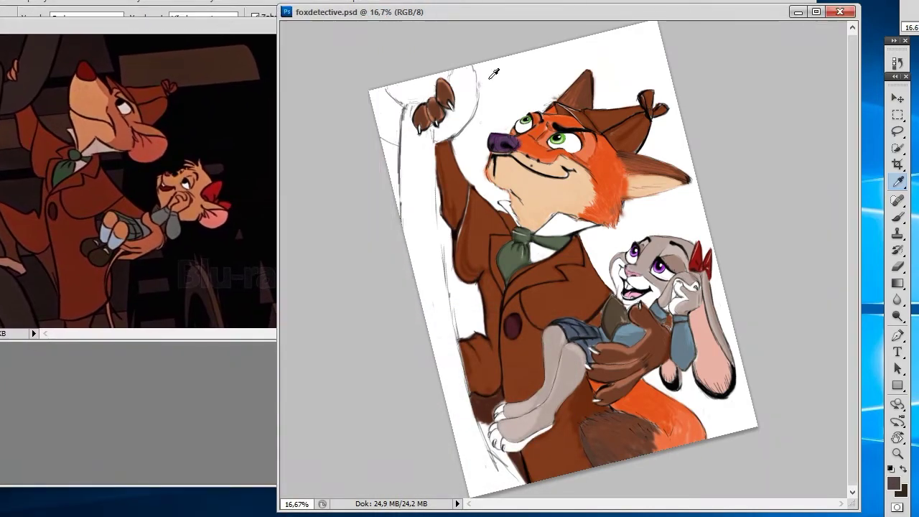
key(b)
click(30, 18)
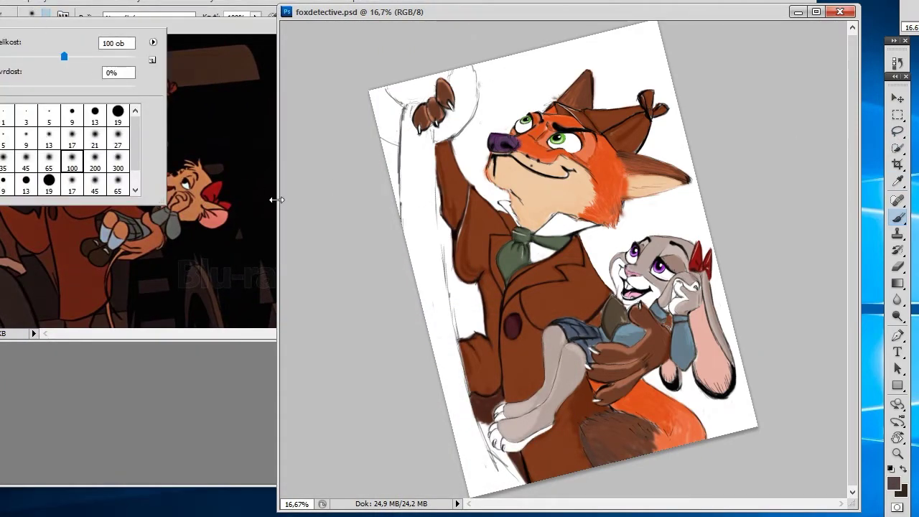
Paint the dark grey pole down the left edge to the bottom corner.
drag(430, 263, 418, 152)
drag(417, 290, 404, 127)
mouse_move(439, 324)
mouse_down()
mouse_move(428, 179)
mouse_move(442, 376)
mouse_up()
drag(429, 216, 460, 459)
drag(449, 316, 489, 495)
drag(456, 402, 488, 496)
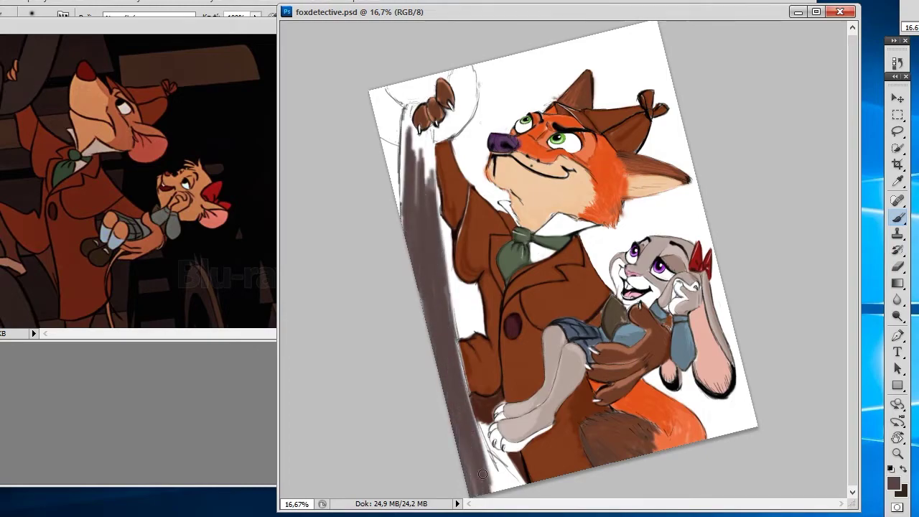
mouse_move(495, 456)
mouse_down()
mouse_move(508, 489)
mouse_move(513, 464)
mouse_move(496, 484)
mouse_up()
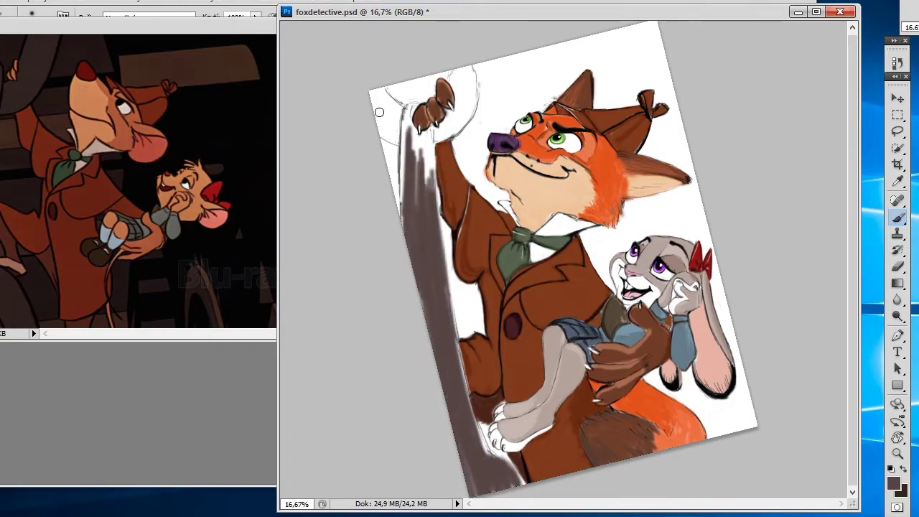
mouse_move(379, 112)
mouse_down()
mouse_move(381, 125)
mouse_move(396, 130)
mouse_move(435, 238)
mouse_up()
Shade the pole along and between the fox's raised paws, adding shadow strokes beside them.
key(ctrl+plus)
key(ctrl+plus)
key(ctrl+plus)
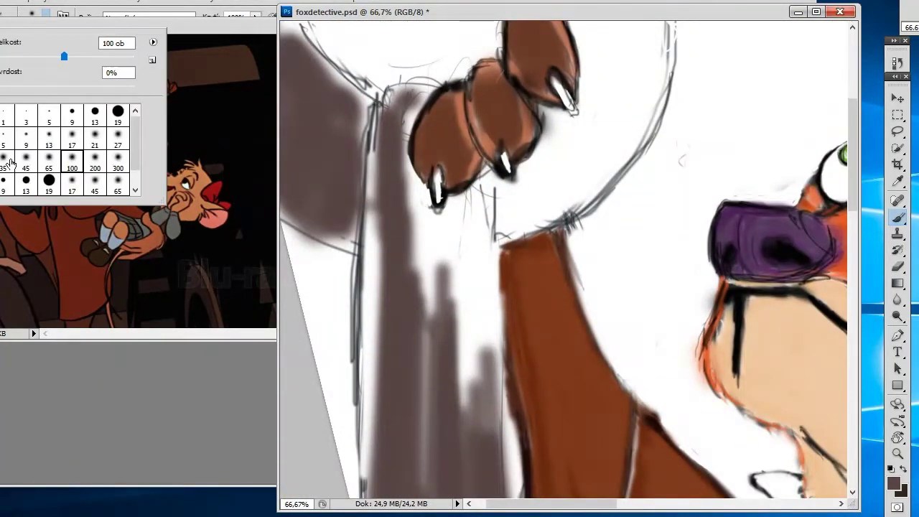
drag(420, 88, 420, 169)
drag(413, 130, 415, 259)
mouse_move(427, 187)
mouse_down()
mouse_move(417, 211)
mouse_move(448, 204)
mouse_move(453, 271)
mouse_up()
drag(441, 216, 496, 169)
mouse_move(553, 107)
mouse_down()
mouse_move(557, 143)
mouse_move(498, 179)
mouse_move(589, 94)
mouse_up()
drag(683, 323, 646, 237)
mouse_move(586, 151)
mouse_down()
mouse_move(575, 273)
mouse_move(539, 316)
mouse_up()
With a new brush tip, extend the pole around the raised paw and down the left edge.
key(ctrl+0)
click(46, 13)
click(75, 159)
key(Return)
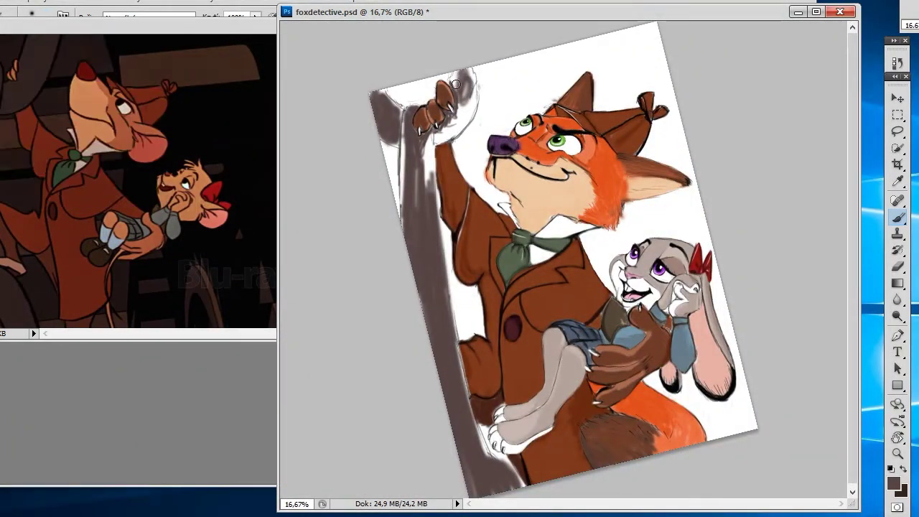
drag(474, 69, 453, 83)
mouse_move(456, 119)
mouse_down()
mouse_move(480, 68)
mouse_move(425, 162)
mouse_move(474, 101)
mouse_move(406, 106)
mouse_move(402, 231)
mouse_up()
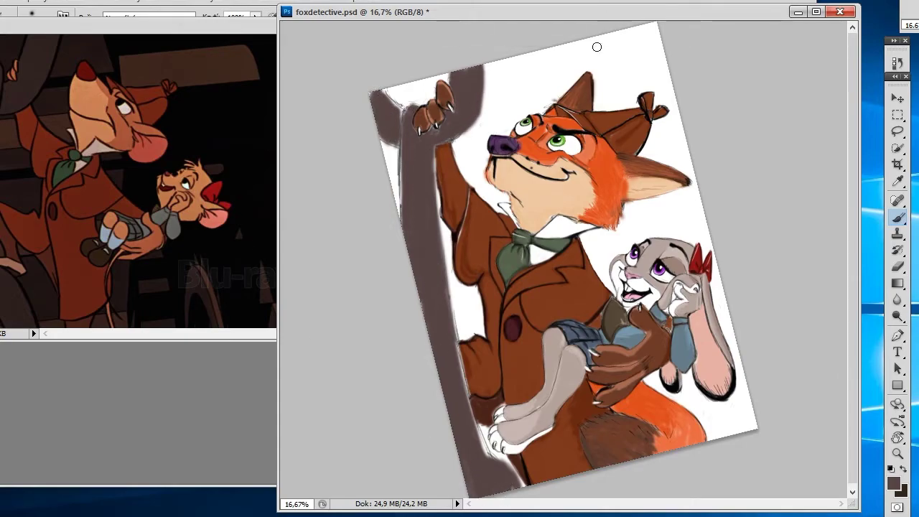
Pick a darker grey and paint a beam stroke above the fox's face.
click(894, 483)
click(519, 341)
mouse_move(490, 112)
mouse_down()
mouse_move(586, 67)
mouse_move(406, 80)
mouse_up()
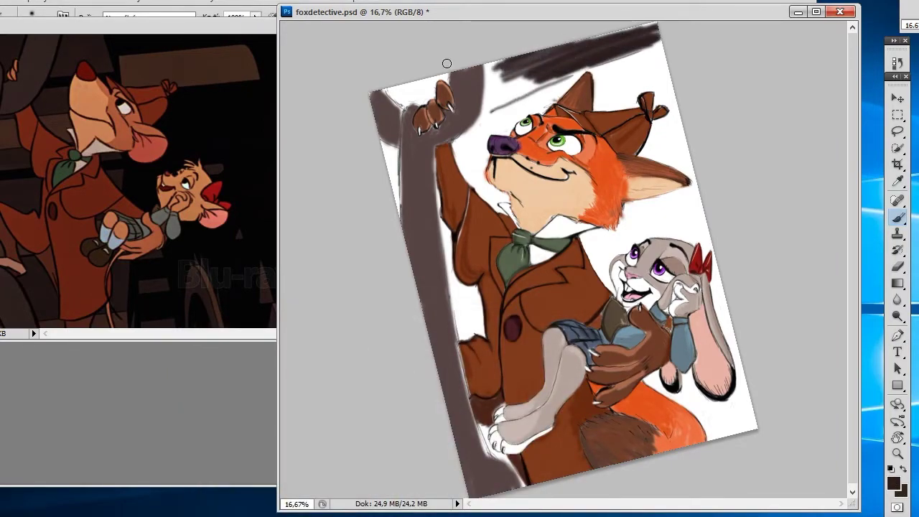
Paint the darker beam above the hat and cover the white corner and pole-edge gaps.
click(894, 482)
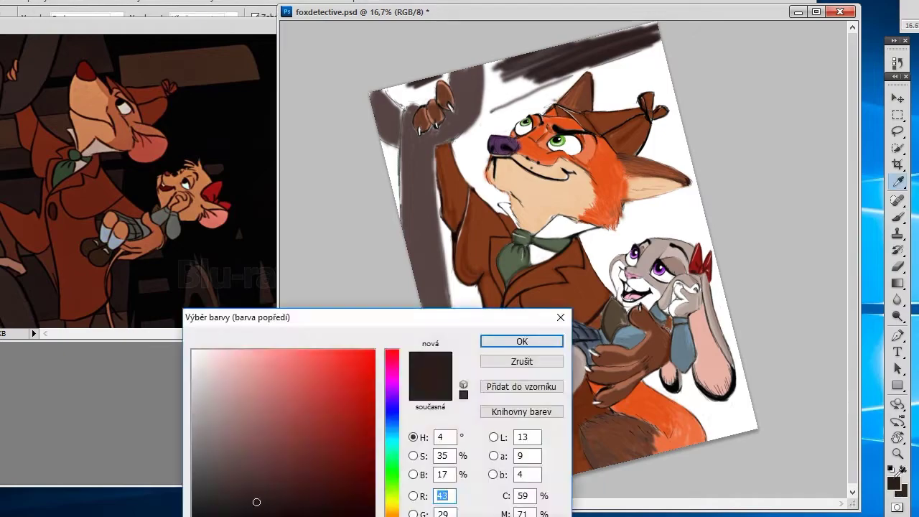
click(522, 341)
mouse_move(542, 86)
mouse_down()
mouse_move(495, 71)
mouse_move(488, 108)
mouse_move(625, 36)
mouse_move(542, 69)
mouse_up()
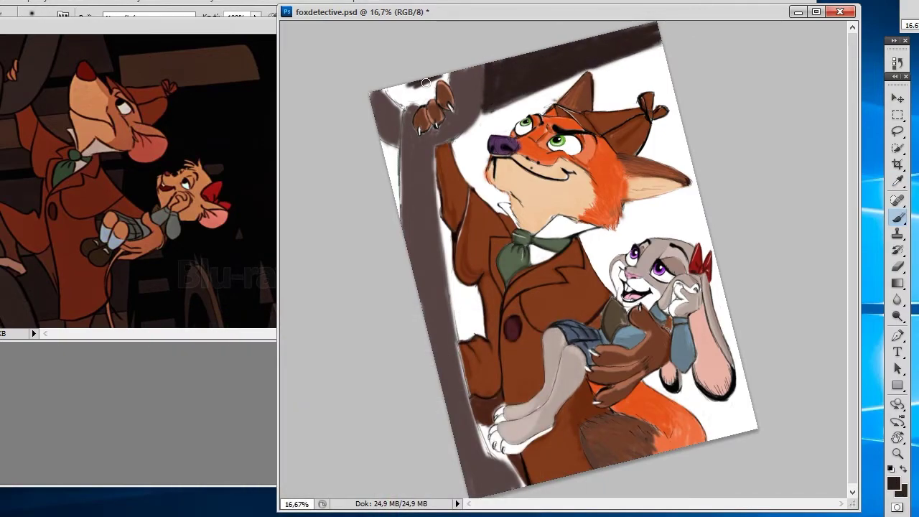
mouse_move(385, 87)
mouse_down()
mouse_move(430, 93)
mouse_move(401, 188)
mouse_move(388, 147)
mouse_up()
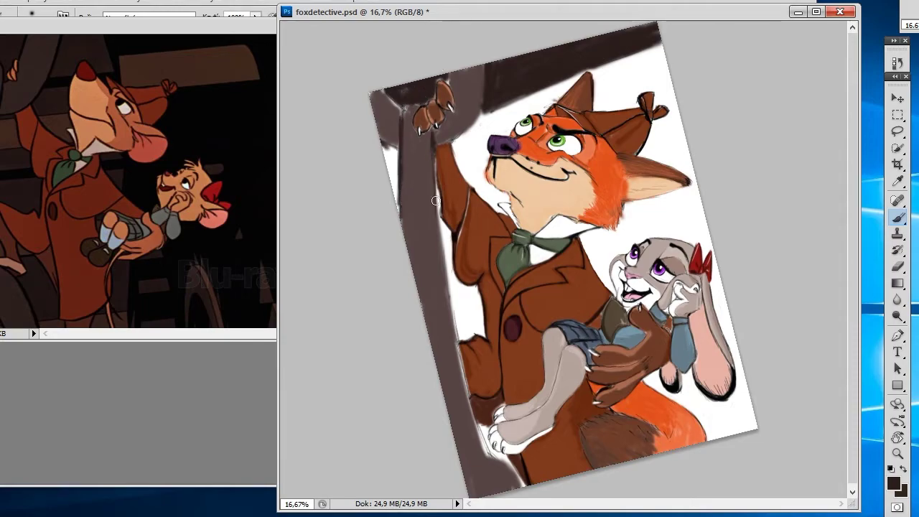
mouse_move(435, 202)
mouse_down()
mouse_move(467, 402)
mouse_move(506, 482)
mouse_up()
mouse_move(458, 77)
mouse_down()
mouse_move(476, 118)
mouse_move(496, 113)
mouse_up()
Mix a pinkish grey-brown and brush it behind the fox's head, arm and beside the bunny.
key(i)
click(894, 484)
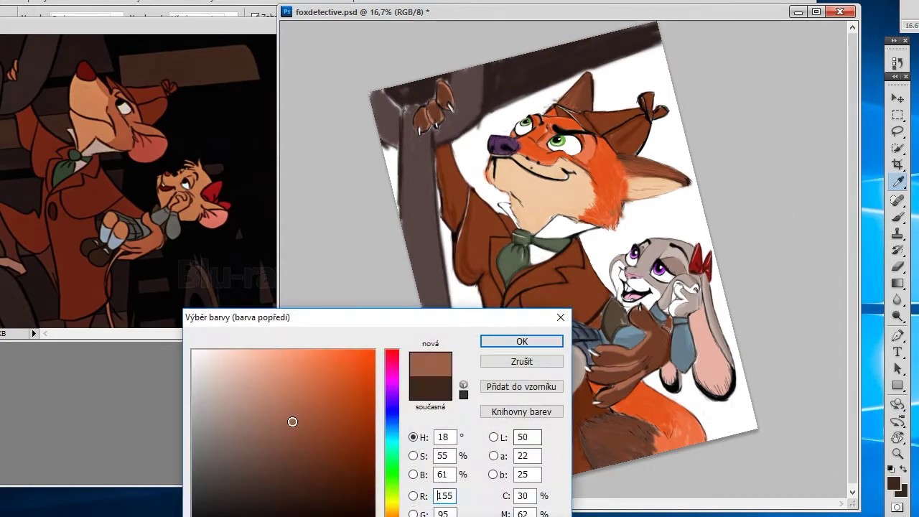
click(245, 444)
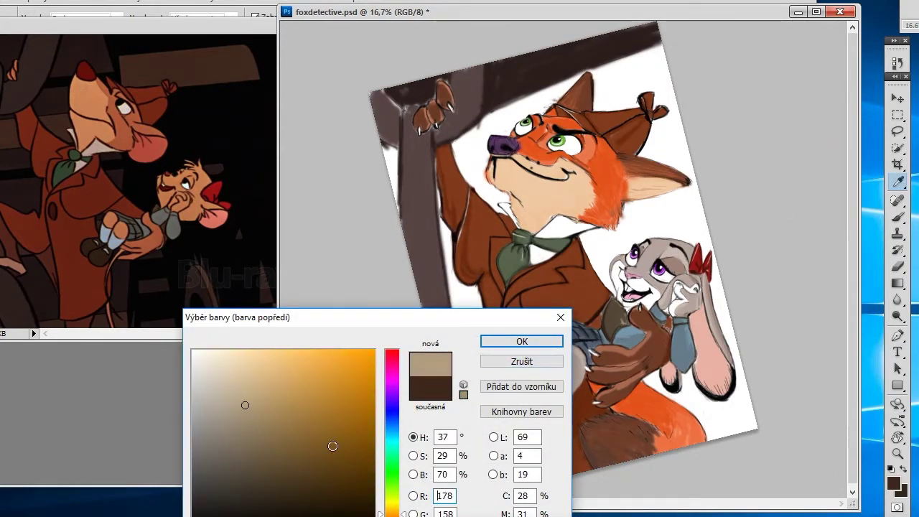
click(235, 432)
key(Return)
key(b)
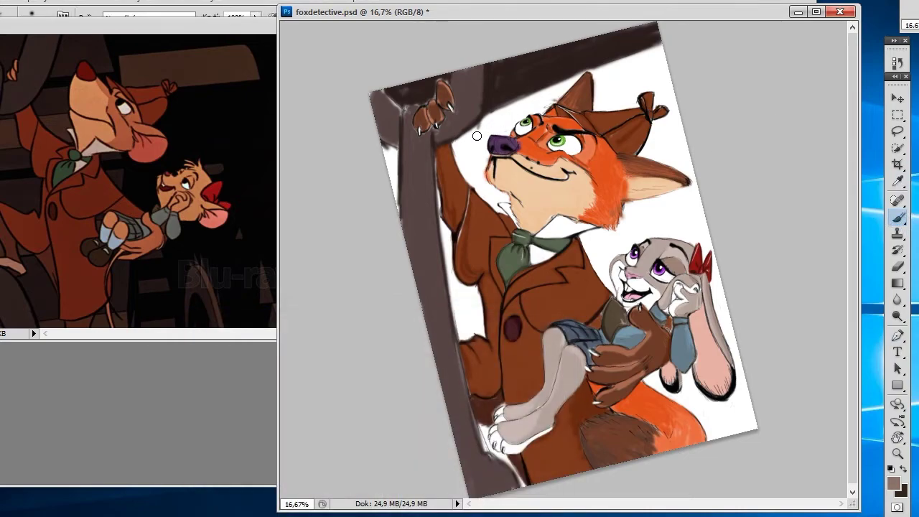
mouse_move(455, 149)
mouse_down()
mouse_move(647, 68)
mouse_move(624, 101)
mouse_move(668, 64)
mouse_move(671, 122)
mouse_move(658, 151)
mouse_move(690, 161)
mouse_move(686, 136)
mouse_up()
drag(496, 198, 480, 192)
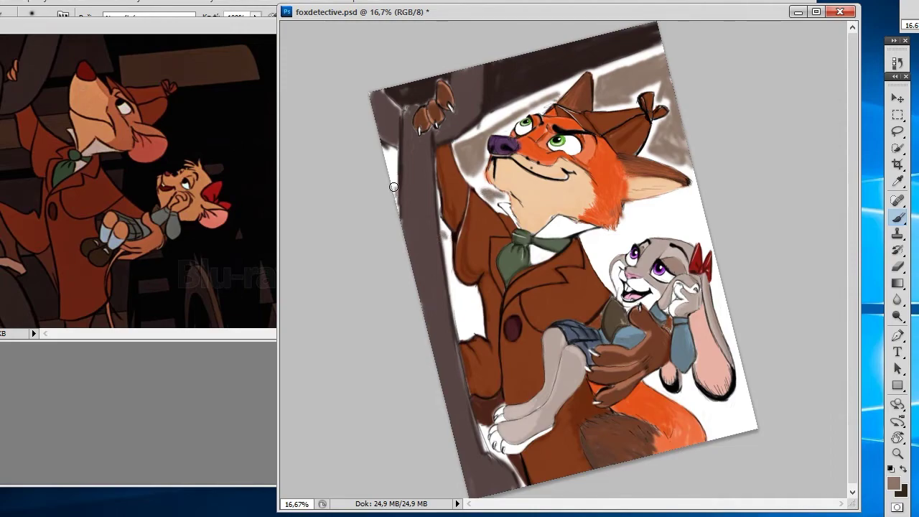
mouse_move(645, 229)
mouse_down()
mouse_move(697, 195)
mouse_move(628, 215)
mouse_move(590, 248)
mouse_up()
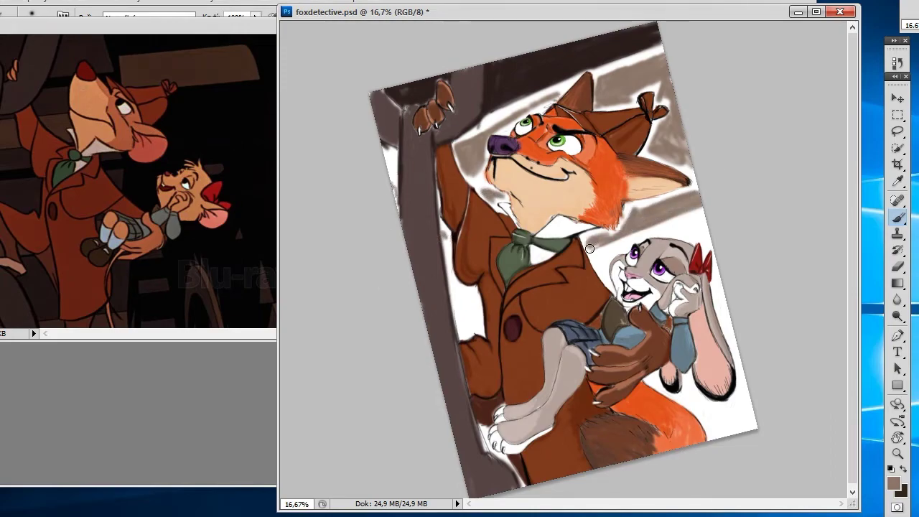
scroll(648, 196, up, 3)
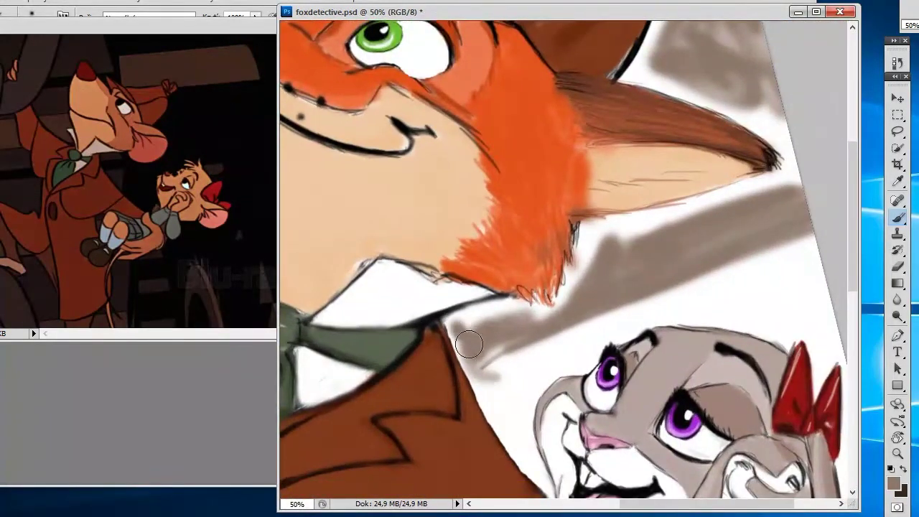
Brush grey background under the fox's tie, below the ear and along the ear outline.
click(30, 16)
mouse_move(452, 323)
mouse_down()
mouse_move(488, 370)
mouse_move(462, 323)
mouse_move(466, 339)
mouse_move(557, 322)
mouse_move(571, 265)
mouse_move(632, 233)
mouse_move(586, 224)
mouse_move(610, 230)
mouse_up()
mouse_move(681, 218)
mouse_down()
mouse_move(603, 230)
mouse_move(689, 216)
mouse_move(760, 163)
mouse_up()
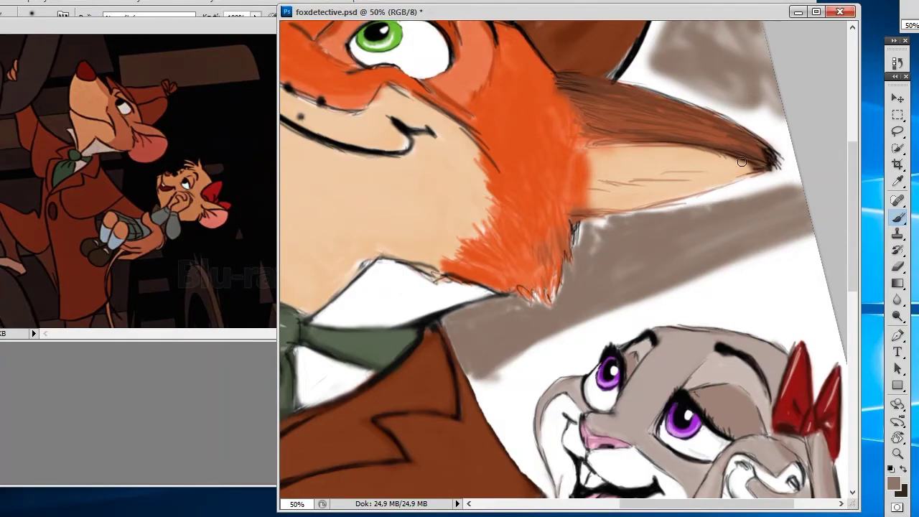
key(ctrl+minus)
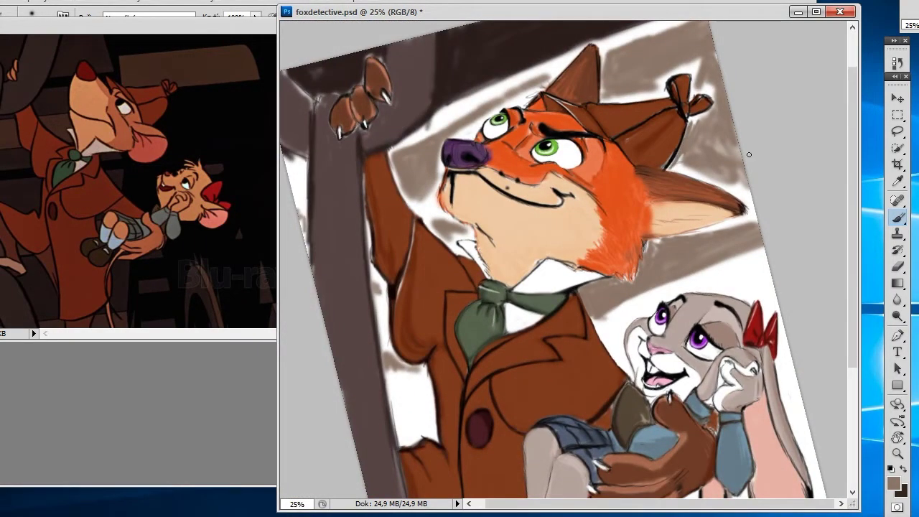
key(ctrl+plus)
key(ctrl+plus)
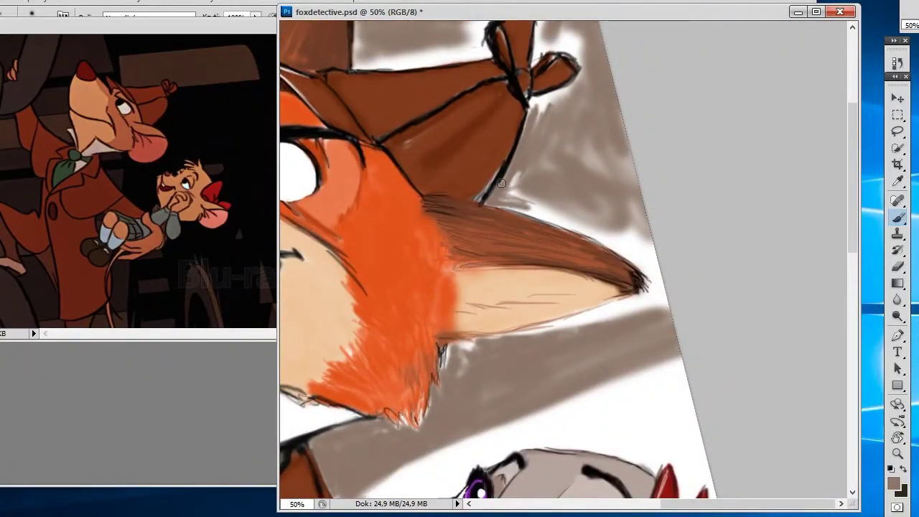
mouse_move(532, 124)
mouse_down()
mouse_move(568, 93)
mouse_move(543, 125)
mouse_up()
drag(523, 168, 500, 204)
With a larger soft brush, paint grey around the ear, above the hat and under the ear.
click(36, 13)
double_click(72, 160)
mouse_move(640, 222)
mouse_down()
mouse_move(534, 164)
mouse_move(650, 210)
mouse_move(622, 232)
mouse_move(577, 367)
mouse_move(458, 383)
mouse_up()
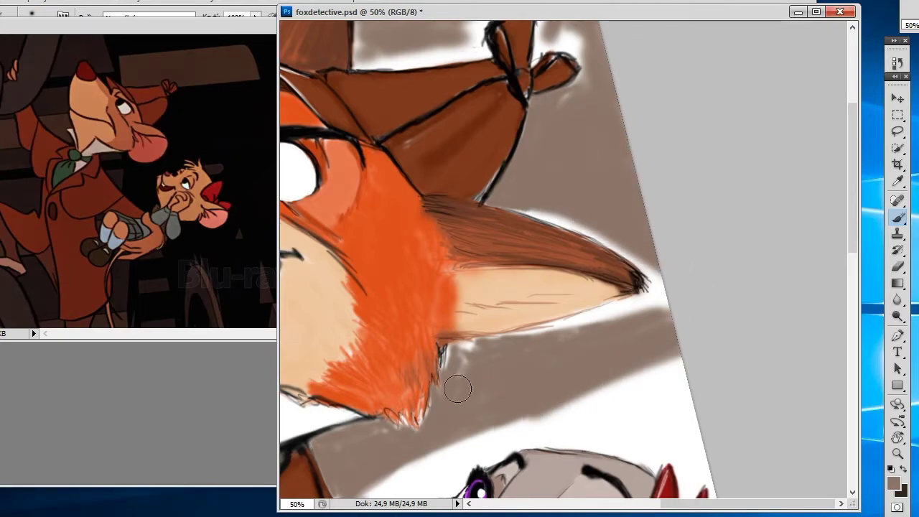
drag(562, 341, 589, 337)
scroll(410, 71, up, 3)
mouse_move(410, 72)
mouse_down()
mouse_move(527, 41)
mouse_move(373, 89)
mouse_move(477, 119)
mouse_up()
Cover the white halos beside the hat, along the ear, below the chin and around the nose.
click(36, 13)
double_click(31, 106)
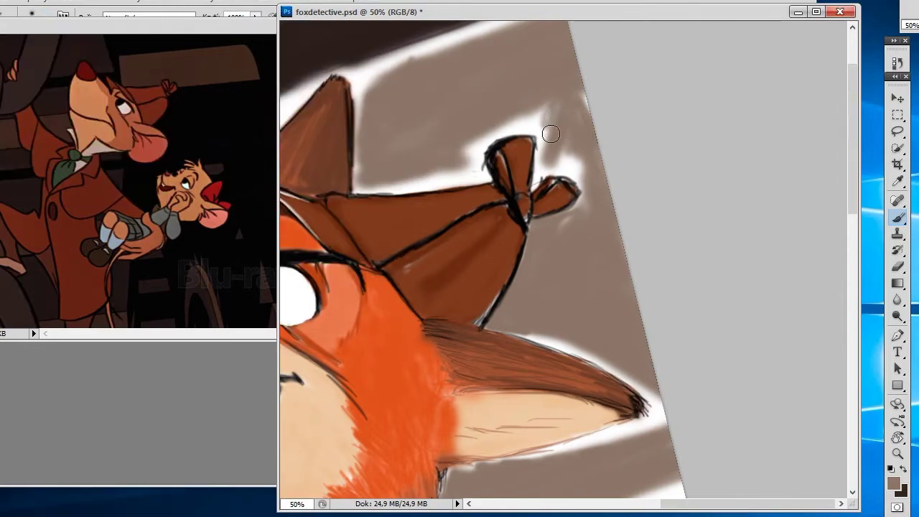
mouse_move(546, 139)
mouse_down()
mouse_move(535, 180)
mouse_move(574, 180)
mouse_move(550, 117)
mouse_move(472, 166)
mouse_move(394, 183)
mouse_move(357, 158)
mouse_move(359, 80)
mouse_move(487, 132)
mouse_up()
mouse_move(607, 359)
mouse_down()
mouse_move(551, 335)
mouse_move(675, 415)
mouse_move(676, 433)
mouse_move(640, 431)
mouse_move(507, 467)
mouse_up()
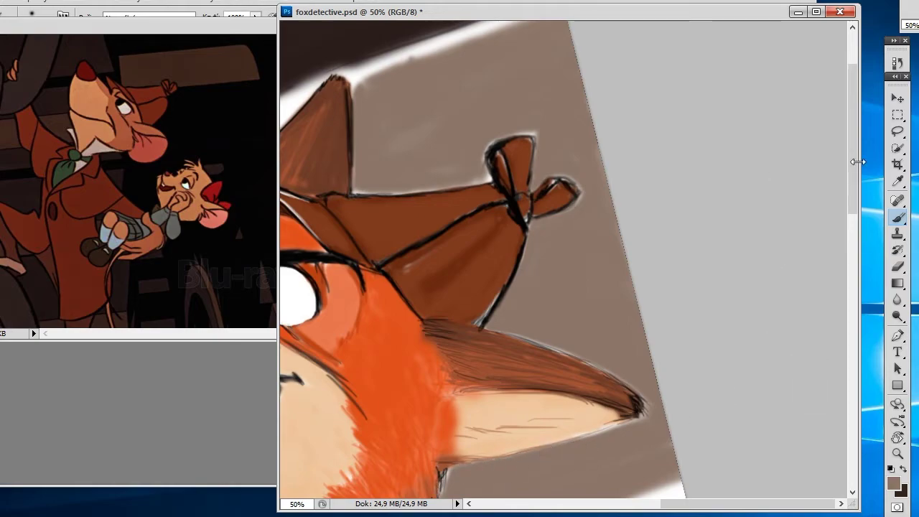
scroll(438, 332, down, 5)
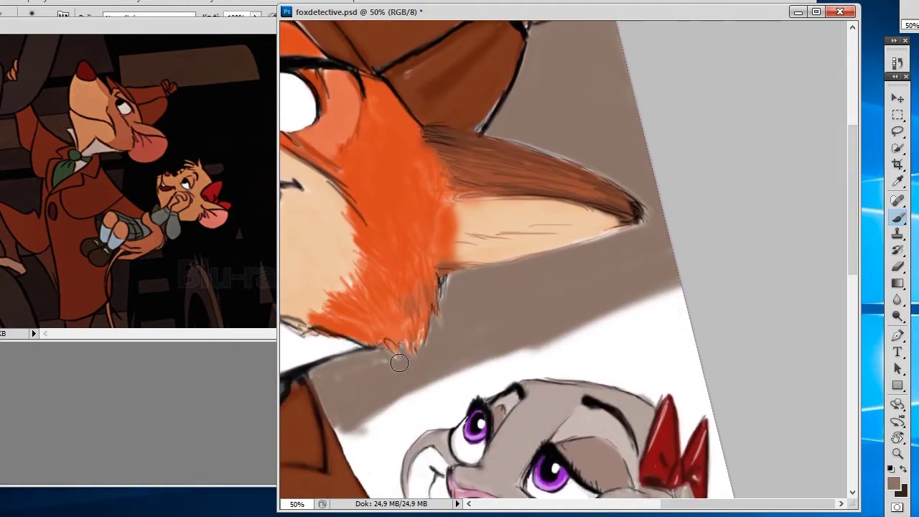
mouse_move(321, 373)
mouse_down()
mouse_move(385, 407)
mouse_move(478, 363)
mouse_move(334, 413)
mouse_up()
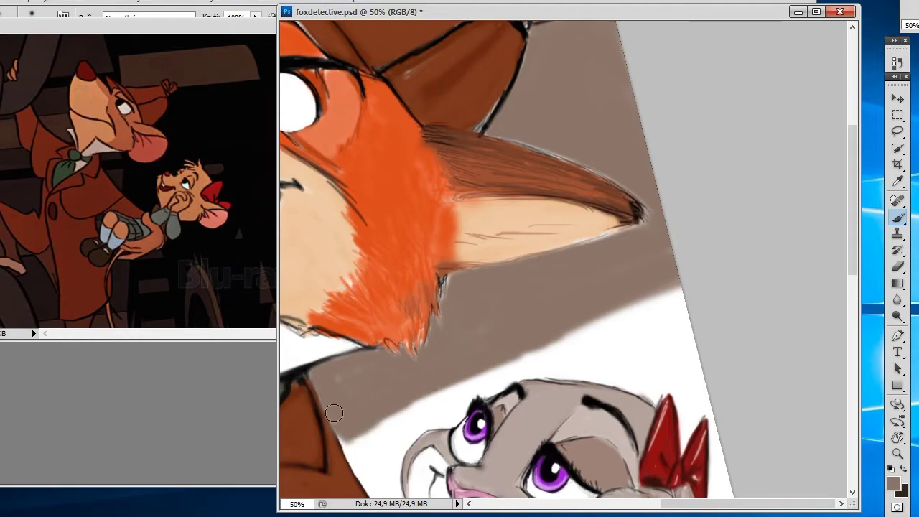
scroll(550, 486, up, 3)
scroll(596, 502, left, 5)
scroll(649, 181, up, 2)
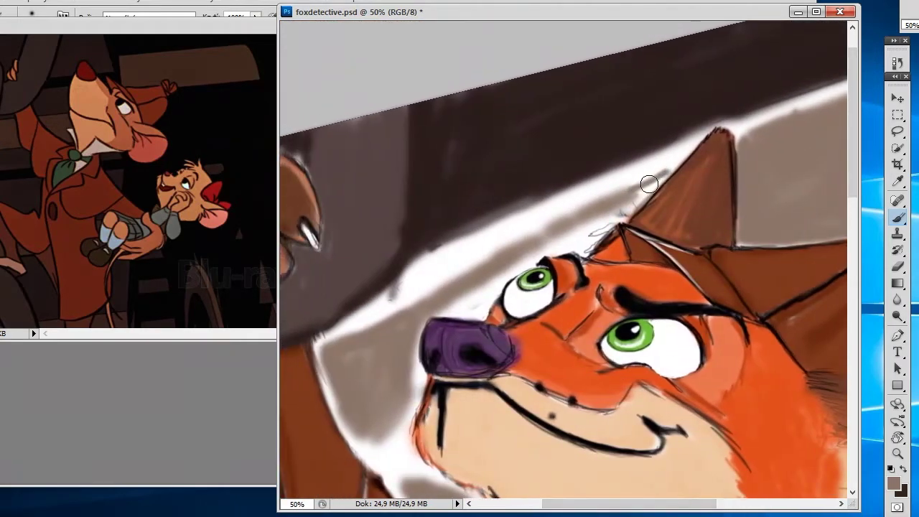
mouse_move(437, 293)
mouse_down()
mouse_move(324, 382)
mouse_move(366, 439)
mouse_move(449, 308)
mouse_move(492, 288)
mouse_move(513, 263)
mouse_move(596, 227)
mouse_move(694, 151)
mouse_move(571, 249)
mouse_move(616, 210)
mouse_up()
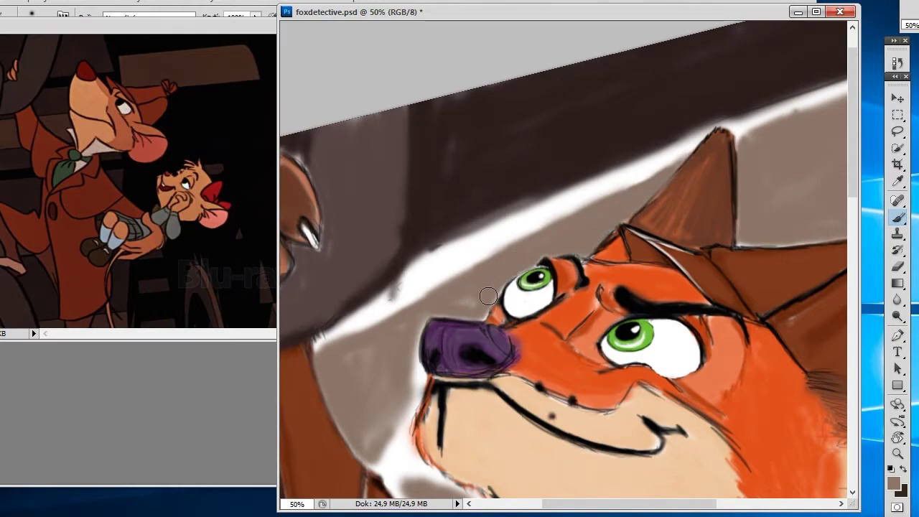
mouse_move(494, 293)
mouse_down()
mouse_move(413, 327)
mouse_move(409, 388)
mouse_move(390, 438)
mouse_move(330, 358)
mouse_move(352, 390)
mouse_up()
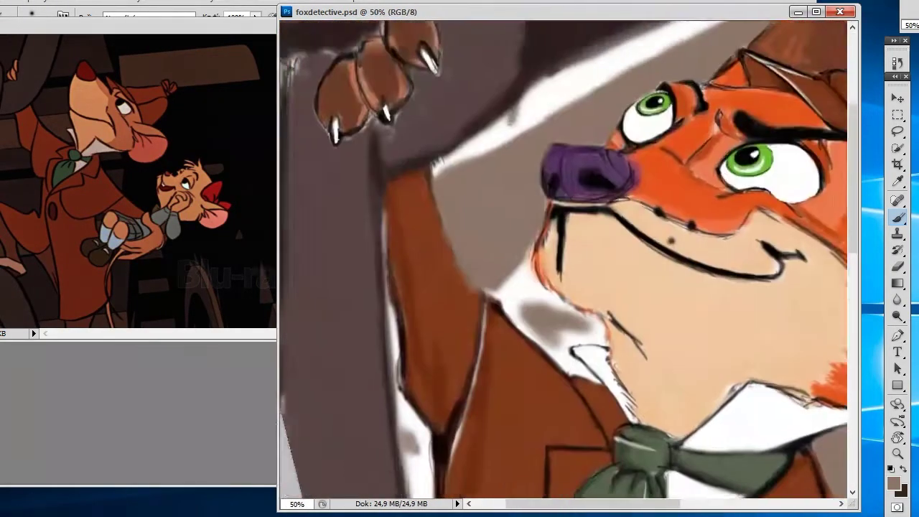
Shade the white halos left of the fox's chin and along the coat edge in grey.
drag(452, 247, 424, 294)
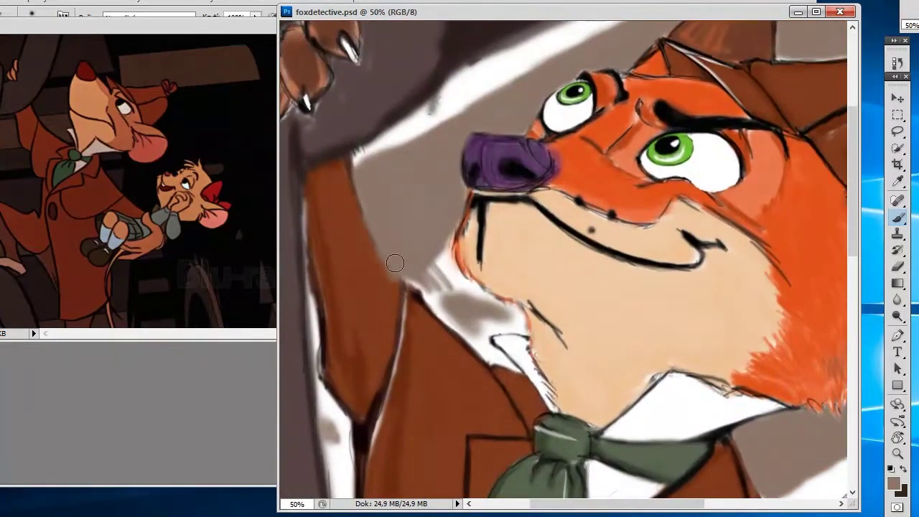
drag(402, 266, 431, 316)
mouse_move(449, 237)
mouse_down()
mouse_move(460, 295)
mouse_move(511, 317)
mouse_move(486, 312)
mouse_move(459, 338)
mouse_move(502, 361)
mouse_move(475, 339)
mouse_up()
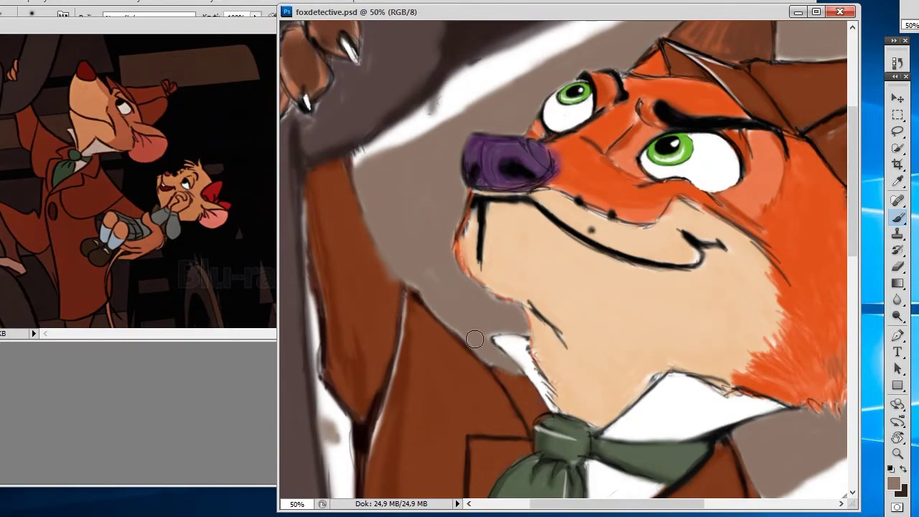
drag(316, 300, 310, 344)
mouse_move(305, 215)
mouse_down()
mouse_move(329, 431)
mouse_move(345, 460)
mouse_up()
scroll(841, 149, down, 5)
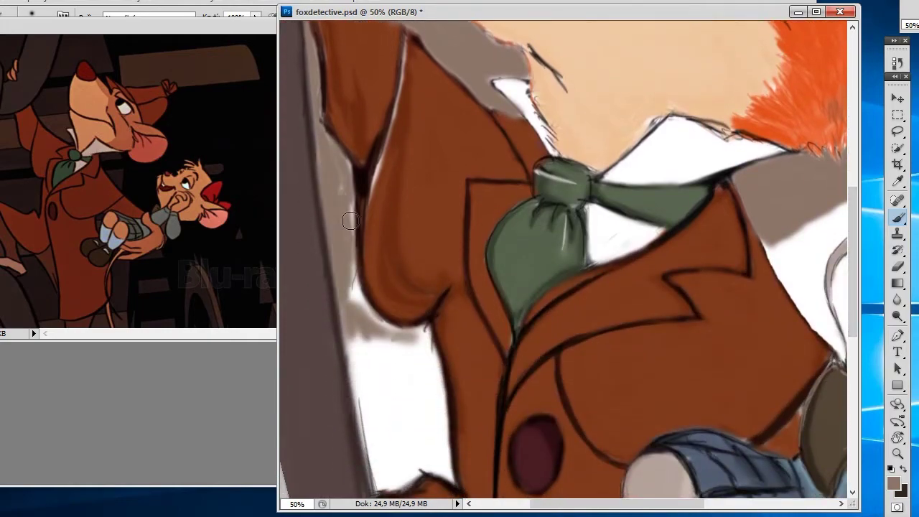
mouse_move(344, 160)
mouse_down()
mouse_move(355, 316)
mouse_move(402, 359)
mouse_move(359, 304)
mouse_move(429, 336)
mouse_move(353, 341)
mouse_up()
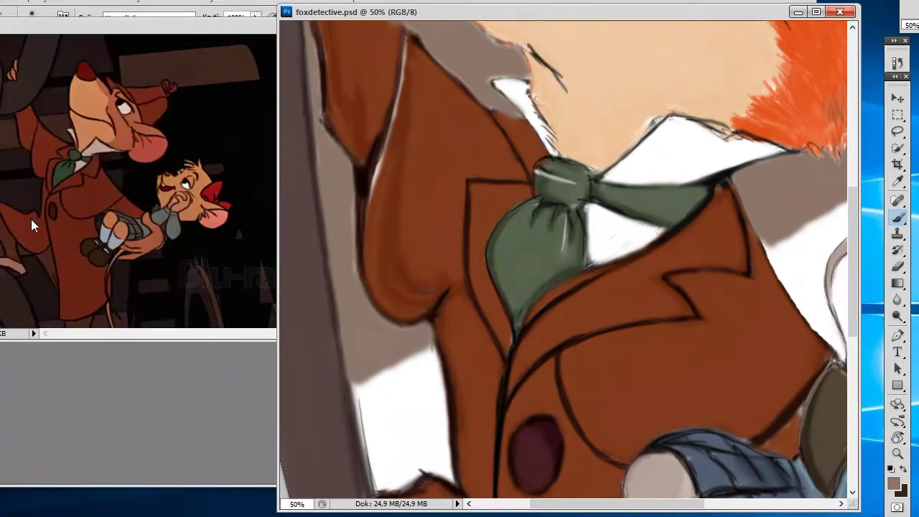
Paint dark brown shading near the ear, beside the rabbit's face and above its head.
key(ctrl+minus)
key(ctrl+minus)
key(ctrl+minus)
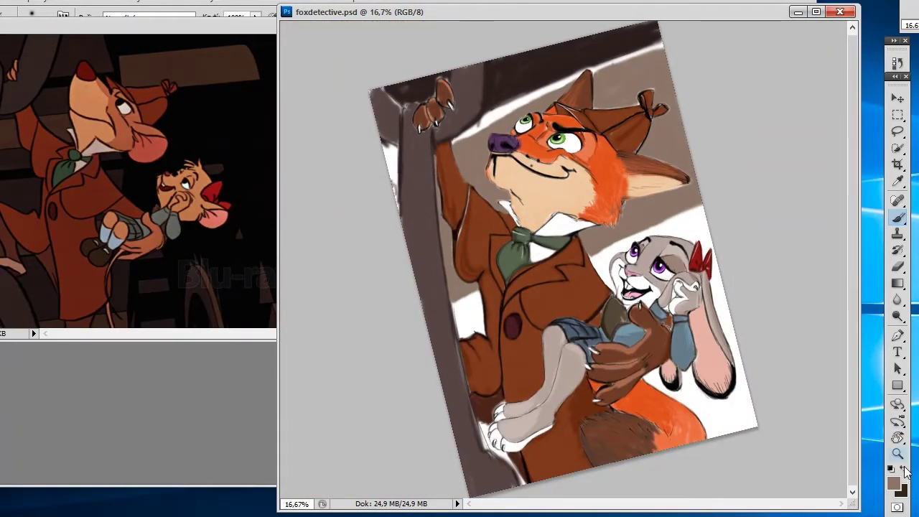
click(904, 469)
key(ctrl+plus)
drag(775, 191, 739, 208)
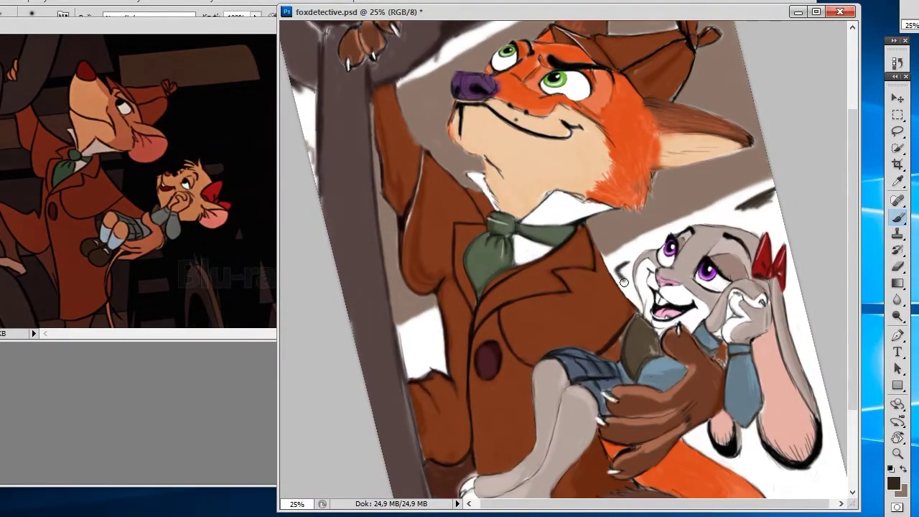
drag(624, 283, 630, 267)
mouse_move(459, 324)
mouse_down()
mouse_move(427, 343)
mouse_move(431, 363)
mouse_move(417, 371)
mouse_up()
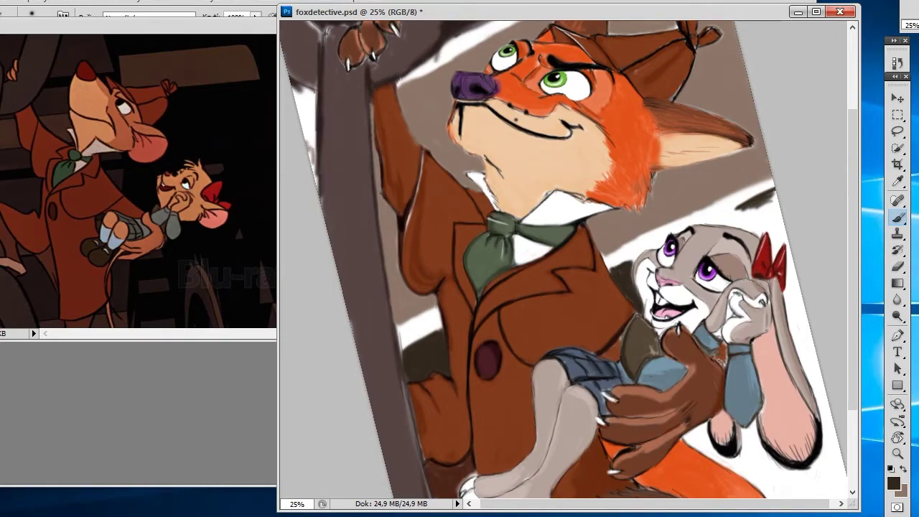
scroll(559, 261, up, 2)
drag(646, 191, 578, 224)
mouse_move(689, 170)
mouse_down()
mouse_move(665, 225)
mouse_move(711, 229)
mouse_move(697, 220)
mouse_move(711, 176)
mouse_move(700, 197)
mouse_move(729, 215)
mouse_move(732, 237)
mouse_move(718, 244)
mouse_move(727, 244)
mouse_move(726, 302)
mouse_move(737, 251)
mouse_move(720, 248)
mouse_move(755, 238)
mouse_move(705, 244)
mouse_move(758, 284)
mouse_move(754, 276)
mouse_move(776, 402)
mouse_up()
Fill the white gaps below the rabbit's ears, by the hand, foot and paw toes with dark brown.
drag(853, 239, 855, 313)
mouse_move(762, 101)
mouse_down()
mouse_move(772, 215)
mouse_move(812, 302)
mouse_move(772, 132)
mouse_move(826, 328)
mouse_up()
drag(812, 265, 833, 402)
scroll(826, 328, down, 3)
mouse_move(775, 210)
mouse_down()
mouse_move(840, 403)
mouse_move(782, 237)
mouse_move(754, 360)
mouse_move(784, 319)
mouse_move(766, 390)
mouse_move(826, 431)
mouse_move(800, 379)
mouse_up()
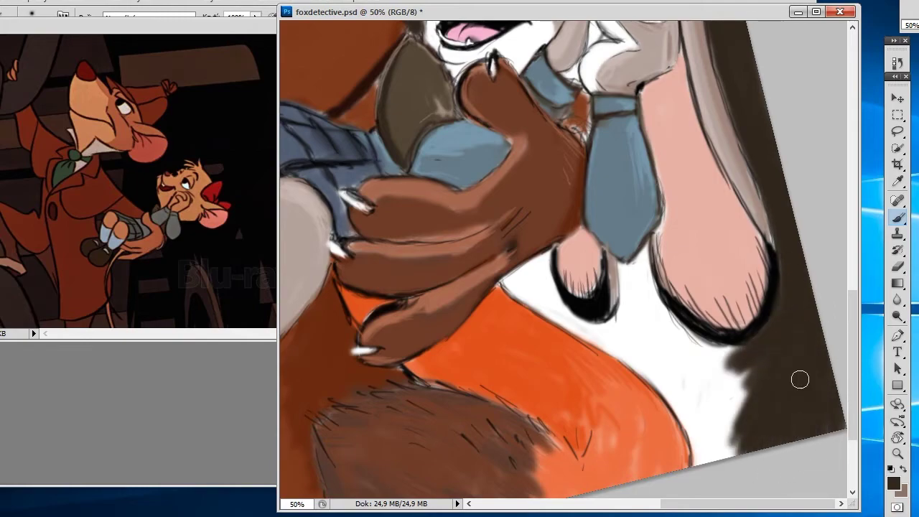
drag(766, 352, 740, 388)
mouse_move(528, 277)
mouse_down()
mouse_move(510, 298)
mouse_move(553, 248)
mouse_move(547, 304)
mouse_move(550, 270)
mouse_move(567, 323)
mouse_move(618, 352)
mouse_move(625, 266)
mouse_move(661, 345)
mouse_move(636, 339)
mouse_move(653, 388)
mouse_move(683, 421)
mouse_move(726, 431)
mouse_move(677, 387)
mouse_move(711, 345)
mouse_move(675, 316)
mouse_move(666, 325)
mouse_move(775, 338)
mouse_up()
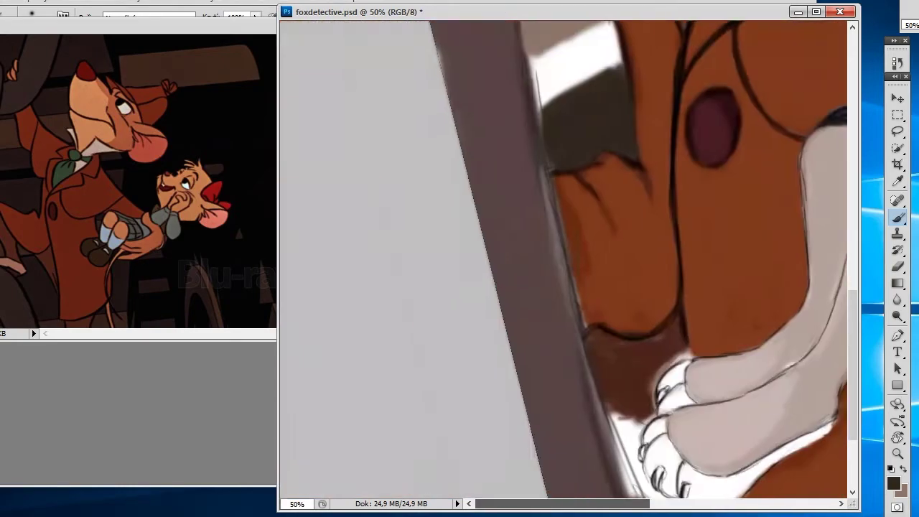
mouse_move(622, 289)
mouse_down()
mouse_move(617, 272)
mouse_move(659, 360)
mouse_move(743, 443)
mouse_move(769, 410)
mouse_up()
drag(633, 510, 677, 510)
key(ctrl+minus)
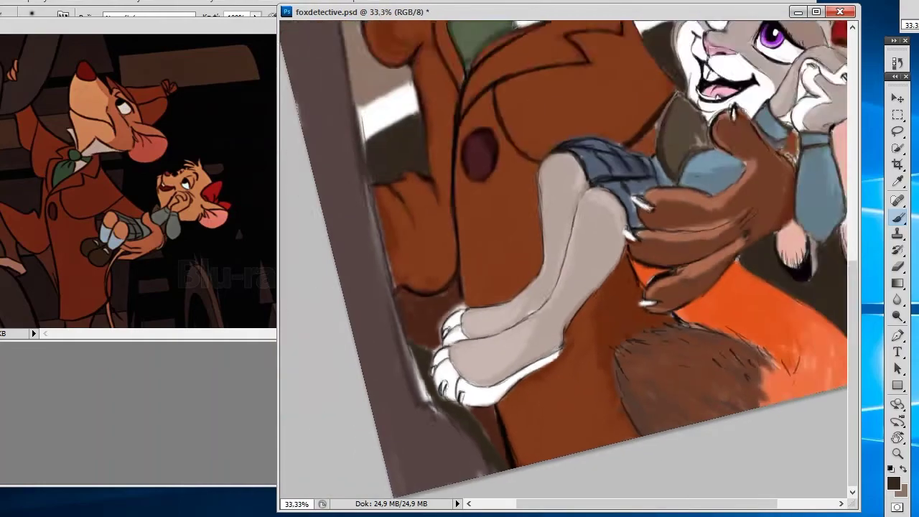
key(ctrl+minus)
Touch up the left pole, save foxdetective.psd, and brush white light streaks along the pole.
drag(386, 167, 395, 167)
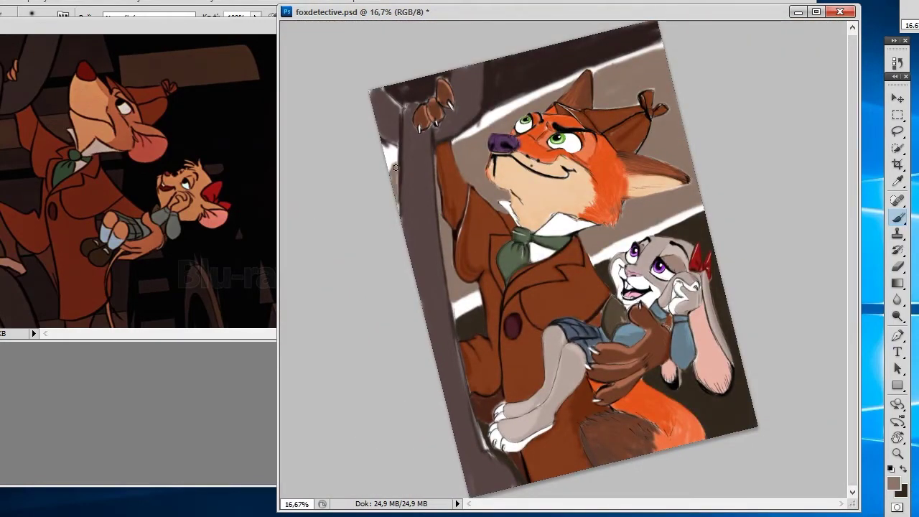
key(ctrl+s)
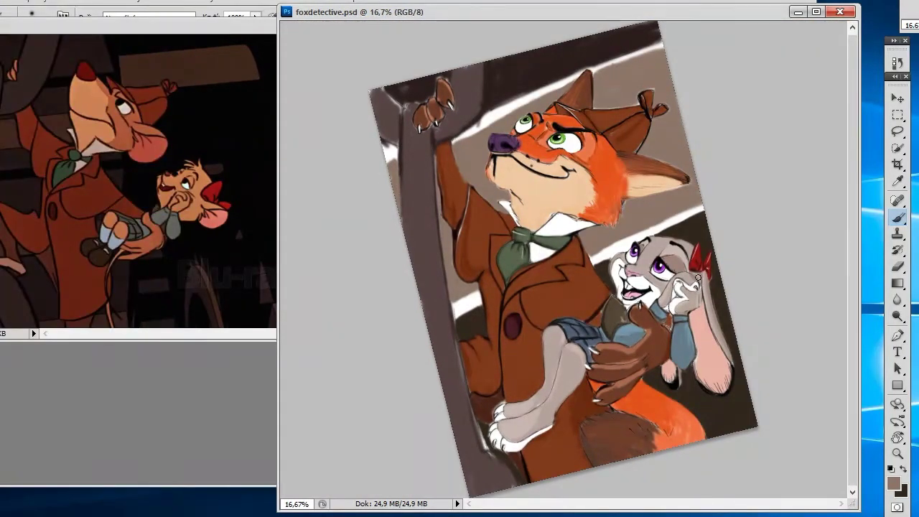
click(893, 483)
key(Return)
drag(424, 180, 461, 467)
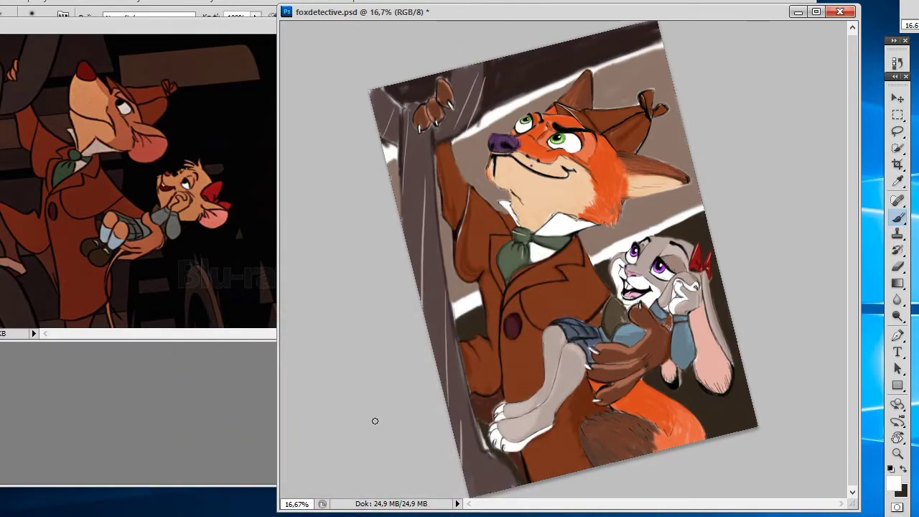
Switch to black and draw a line along the light band's edge.
click(898, 482)
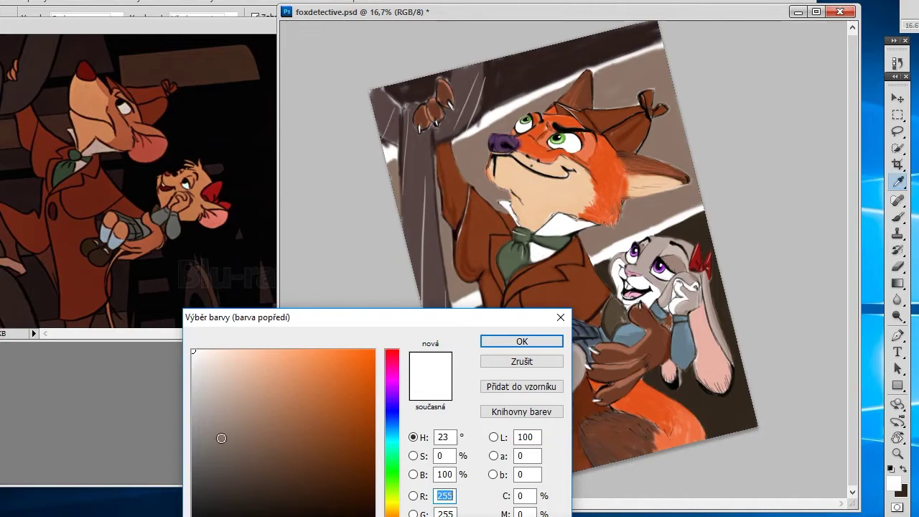
click(215, 514)
click(522, 341)
scroll(606, 231, up, 2)
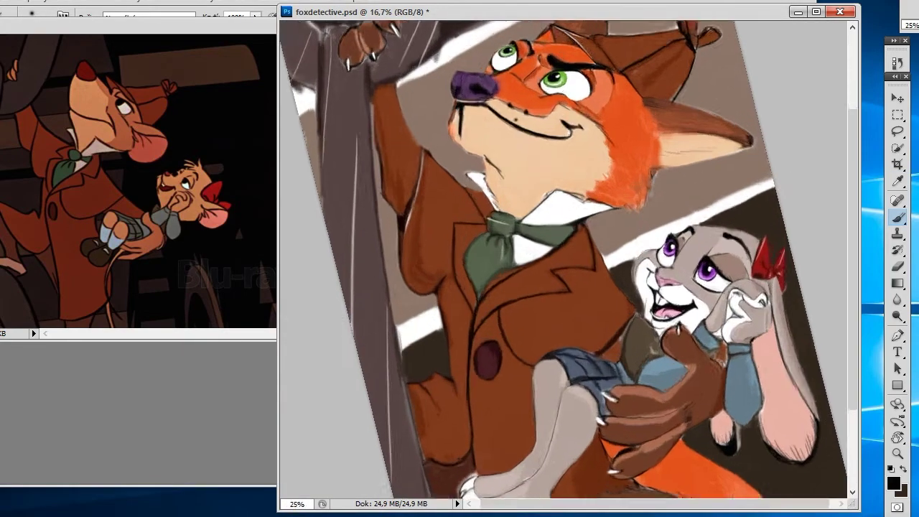
scroll(606, 231, up, 1)
mouse_move(568, 250)
mouse_down()
mouse_move(725, 178)
mouse_move(703, 236)
mouse_up()
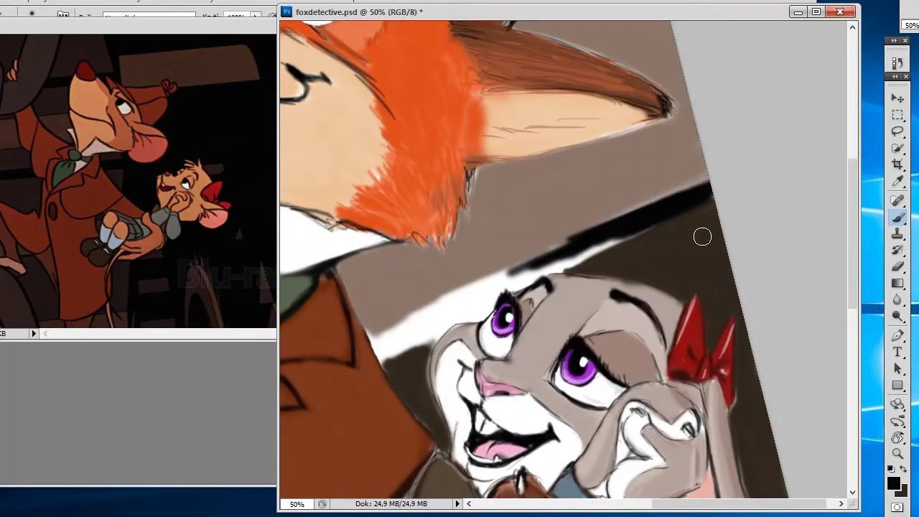
Extend the black line down-left along the band and soften its right part.
mouse_move(546, 264)
mouse_down()
mouse_move(375, 339)
mouse_move(435, 316)
mouse_up()
click(903, 471)
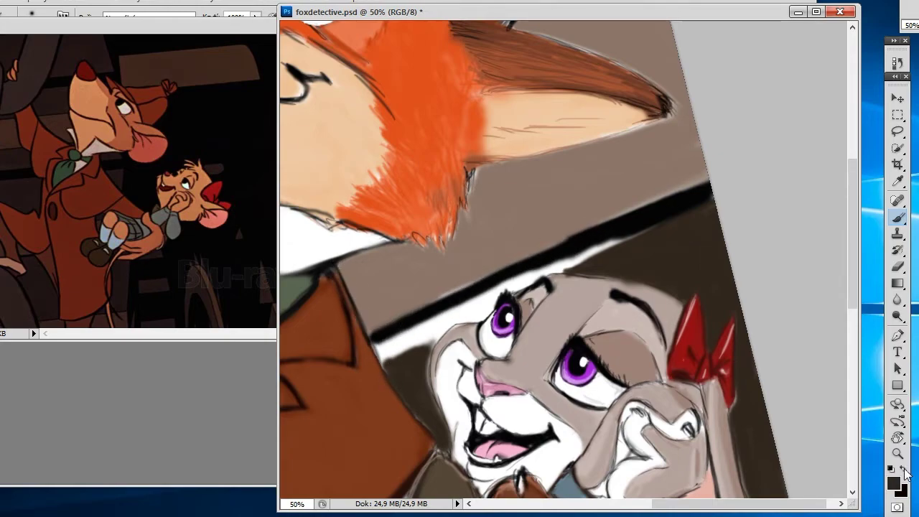
mouse_move(711, 191)
mouse_down()
mouse_move(401, 340)
mouse_move(452, 307)
mouse_move(425, 365)
mouse_up()
With a smaller brush, darken around the rabbit's eye, head top and the white patch by the jacket.
click(41, 18)
double_click(46, 157)
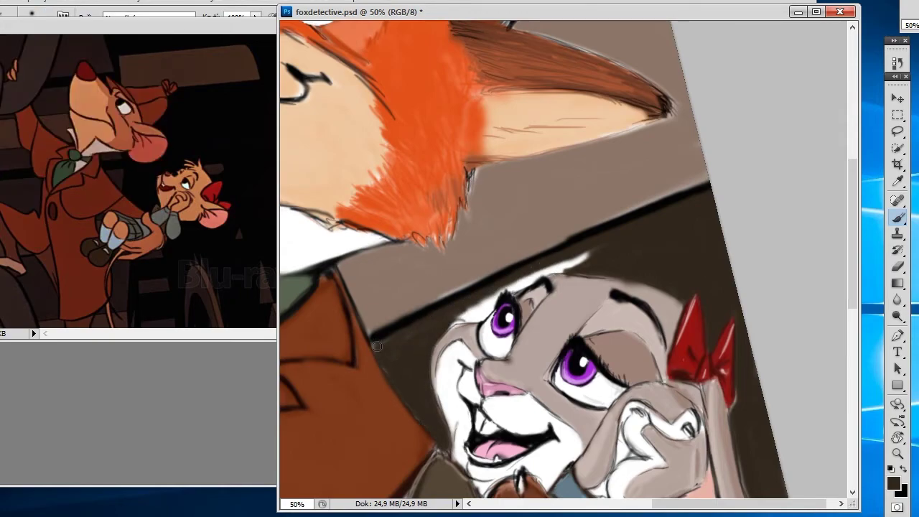
mouse_move(444, 324)
mouse_down()
mouse_move(485, 313)
mouse_move(494, 300)
mouse_move(478, 315)
mouse_up()
mouse_move(520, 284)
mouse_down()
mouse_move(554, 265)
mouse_move(515, 276)
mouse_move(593, 255)
mouse_up()
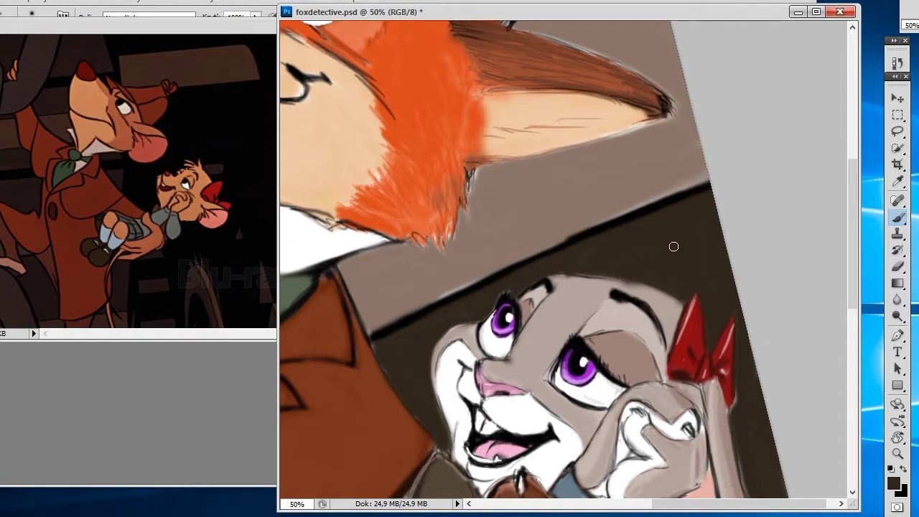
scroll(532, 308, left, 10)
scroll(532, 308, down, 5)
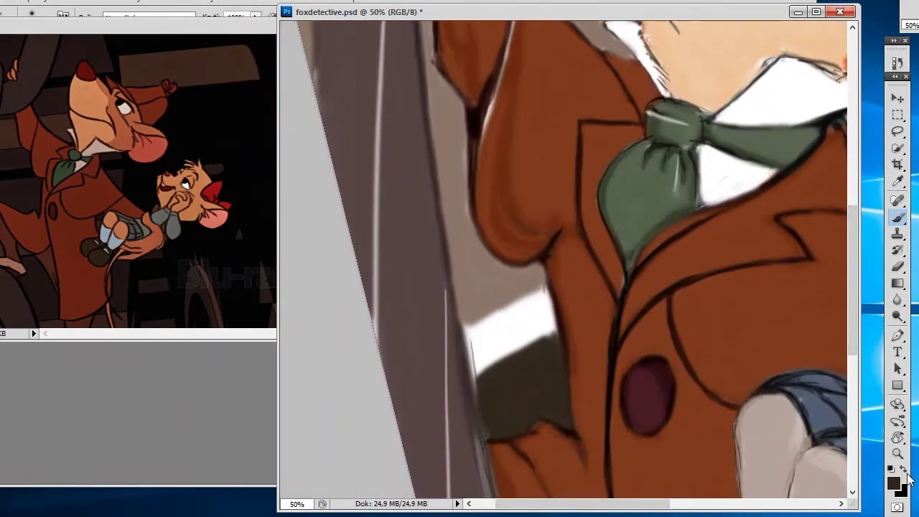
mouse_move(547, 292)
mouse_down()
mouse_move(476, 324)
mouse_move(471, 352)
mouse_move(475, 359)
mouse_move(523, 318)
mouse_move(543, 328)
mouse_move(481, 338)
mouse_up()
Sample a greyish-brown, then paint black strokes along the hat brim, pole edge and top band.
key(ctrl+minus)
key(ctrl+minus)
key(ctrl+minus)
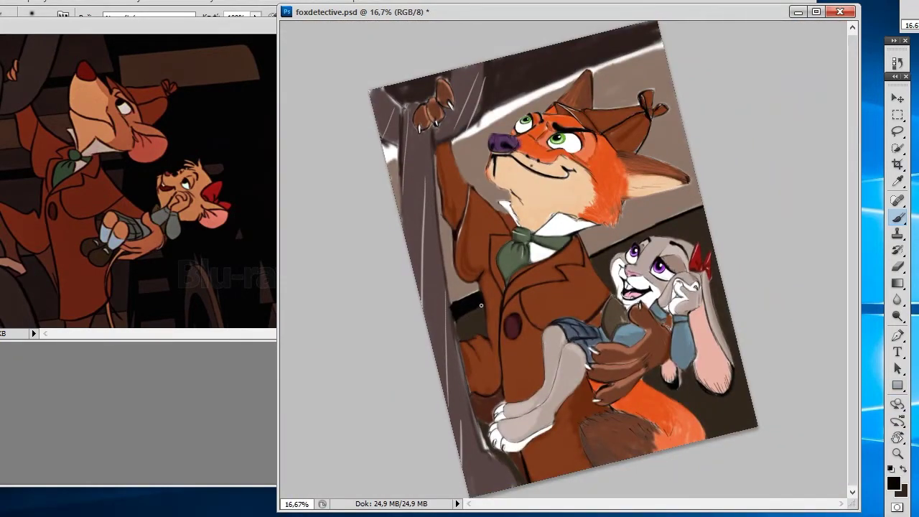
click(904, 468)
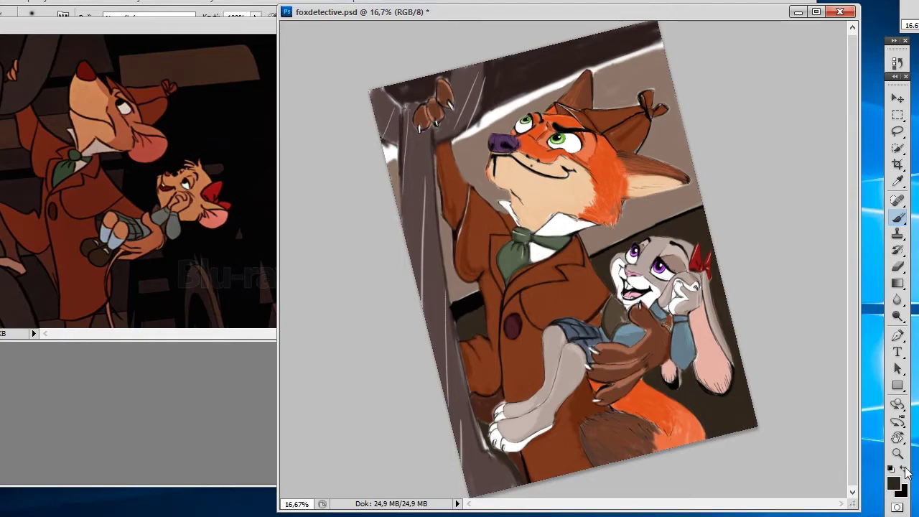
alt+click(460, 295)
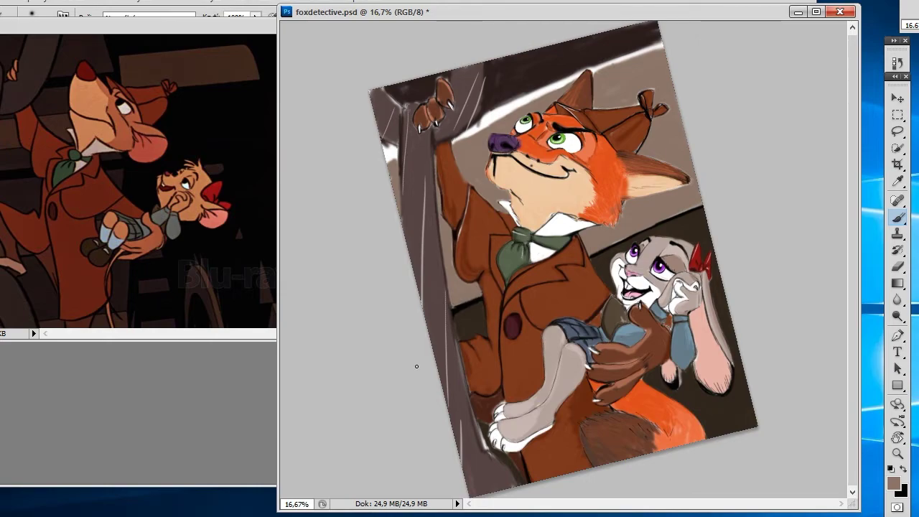
key(x)
click(46, 13)
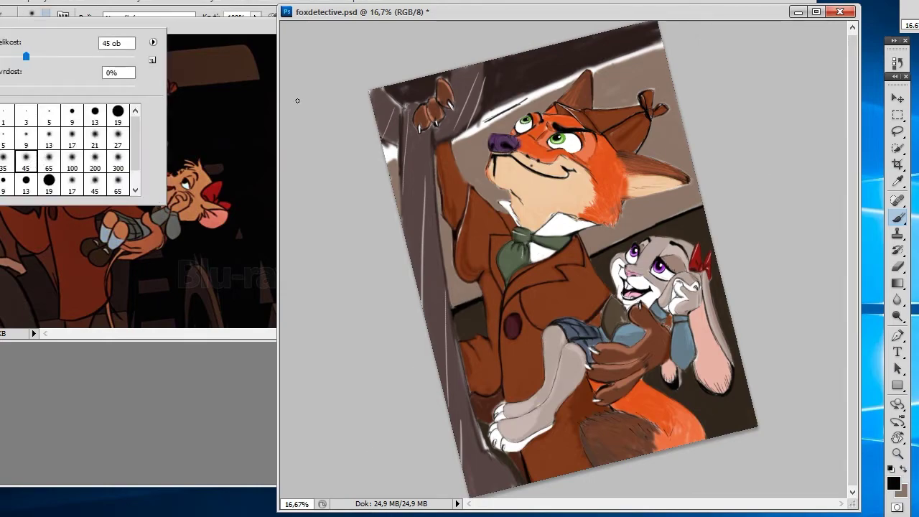
drag(531, 99, 458, 139)
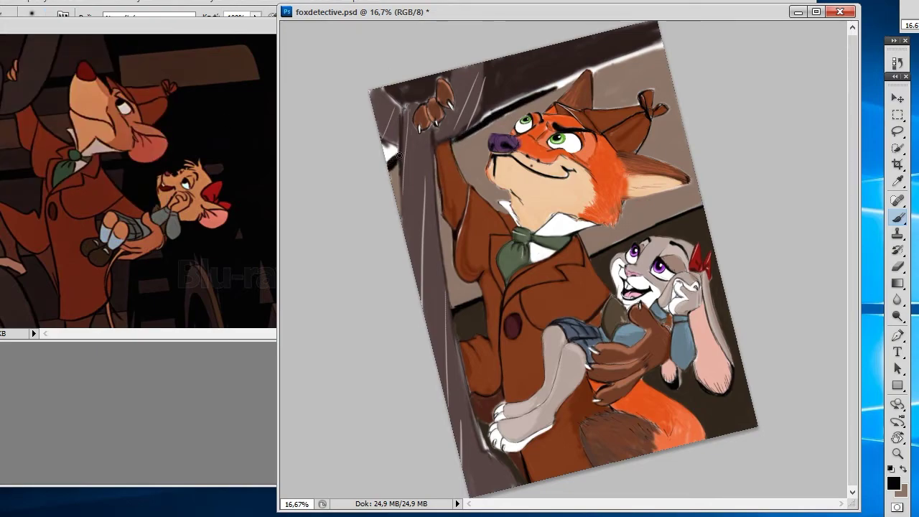
mouse_move(402, 171)
mouse_down()
mouse_move(384, 142)
mouse_move(400, 141)
mouse_up()
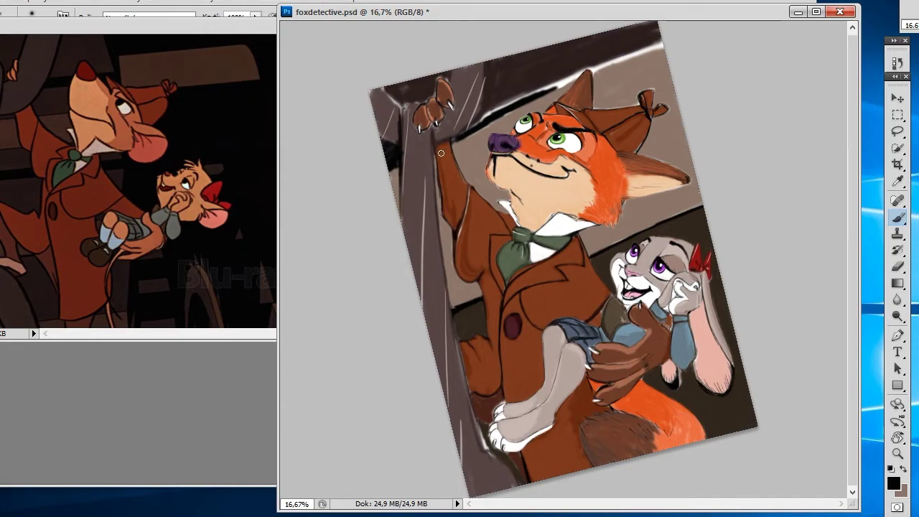
mouse_move(486, 69)
mouse_down()
mouse_move(479, 118)
mouse_move(572, 82)
mouse_up()
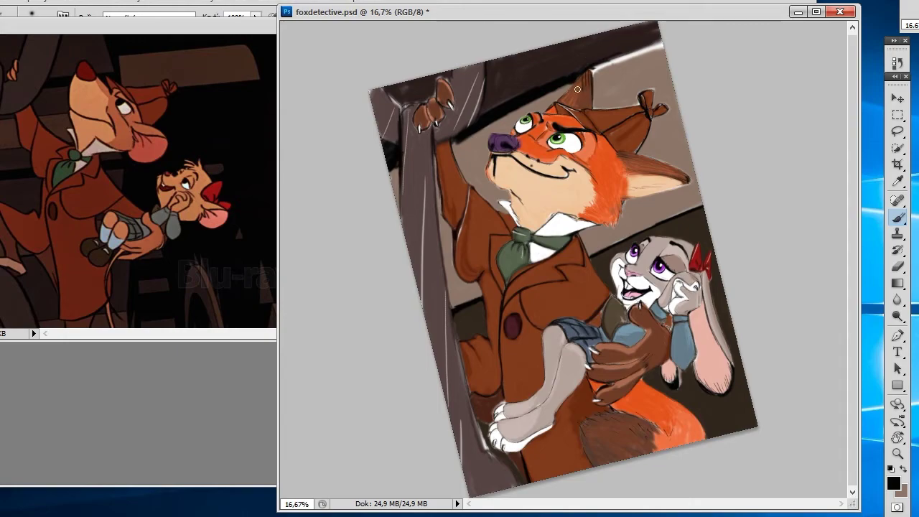
drag(481, 130, 453, 143)
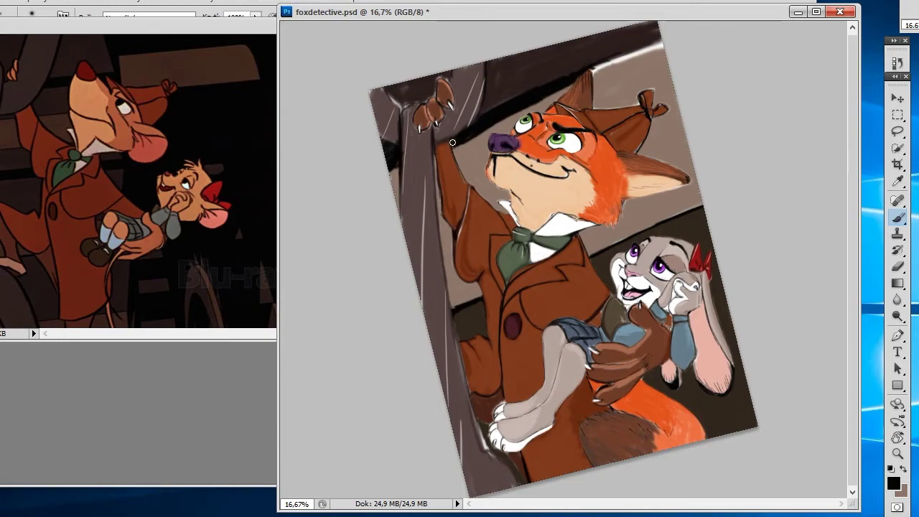
drag(573, 81, 661, 47)
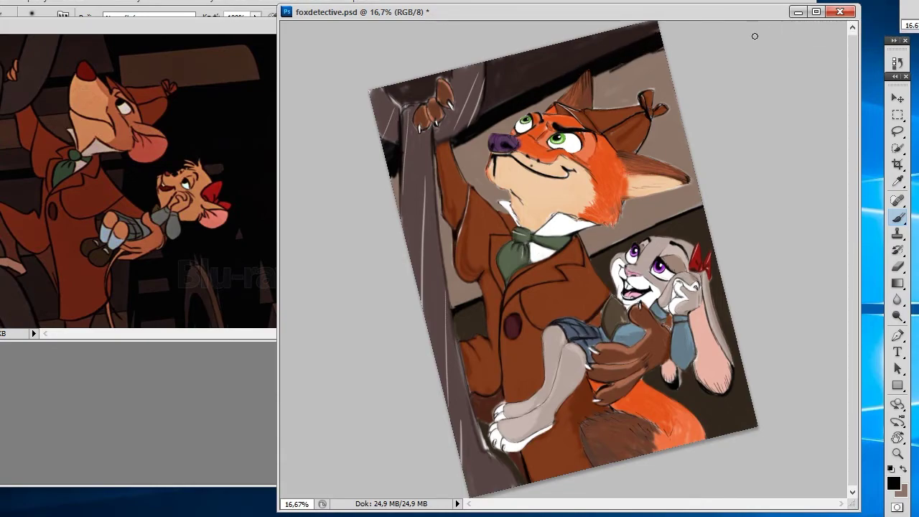
Shade the coat's left edge dark and repaint the background above the hat in brown.
click(898, 63)
click(798, 137)
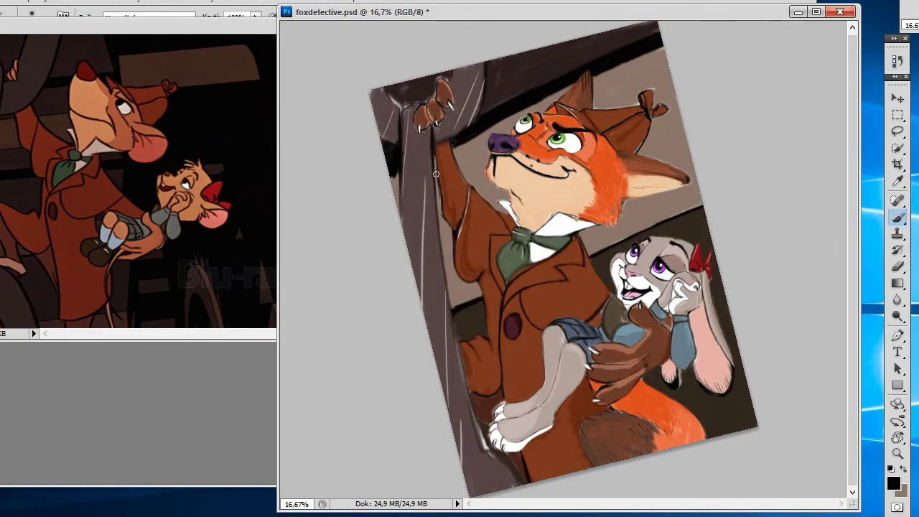
drag(436, 173, 478, 431)
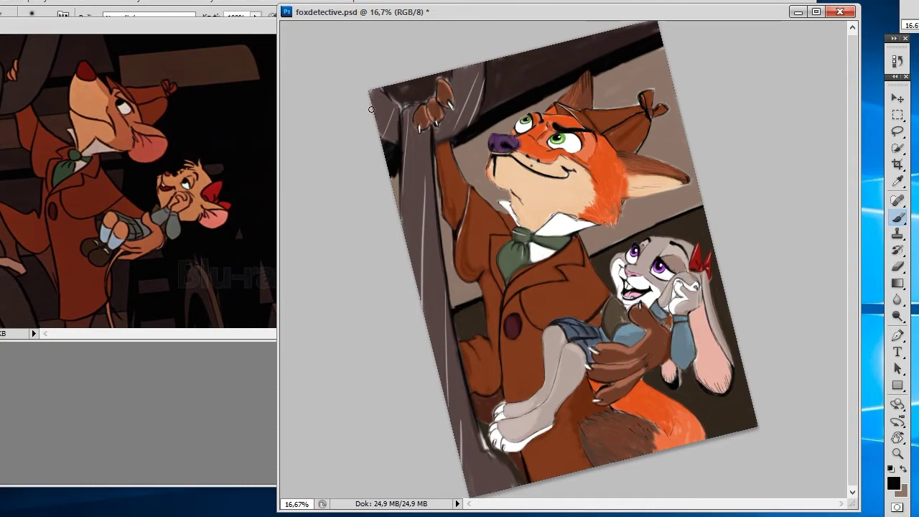
click(905, 467)
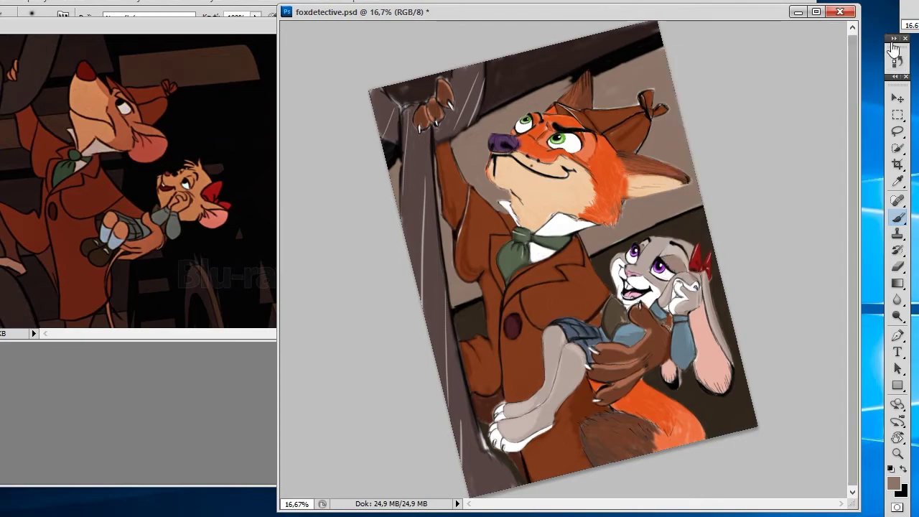
scroll(546, 101, up, 1)
mouse_move(535, 119)
mouse_down()
mouse_move(704, 40)
mouse_move(639, 87)
mouse_up()
mouse_move(690, 57)
mouse_down()
mouse_move(606, 112)
mouse_move(650, 87)
mouse_up()
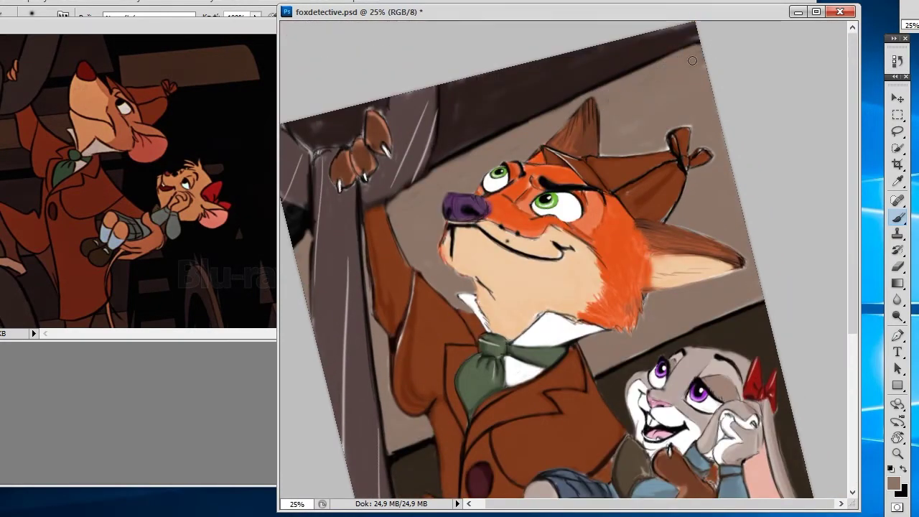
Paint trial 'LAYERS' lettering above the fox's hat.
key(x)
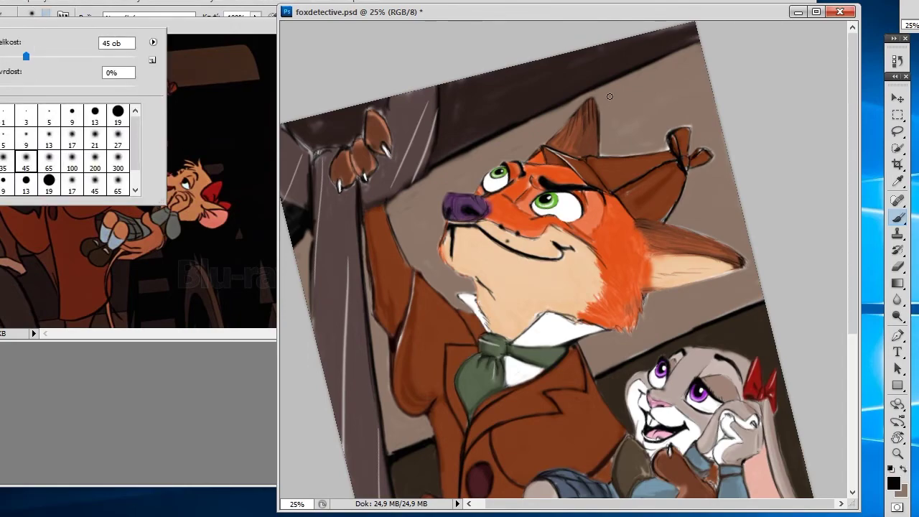
drag(610, 88, 616, 98)
drag(664, 77, 672, 75)
drag(665, 83, 671, 82)
drag(665, 90, 674, 88)
drag(678, 89, 686, 84)
mouse_move(704, 68)
mouse_down()
mouse_move(695, 89)
mouse_move(700, 153)
mouse_up()
Revert the trial lettering through the History panel and zoom in on the fox's head.
click(898, 61)
click(780, 134)
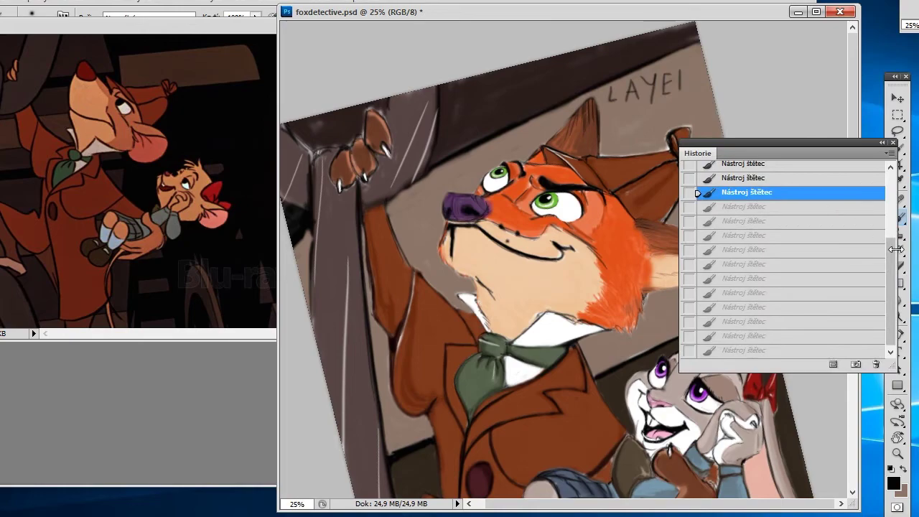
click(798, 193)
click(882, 143)
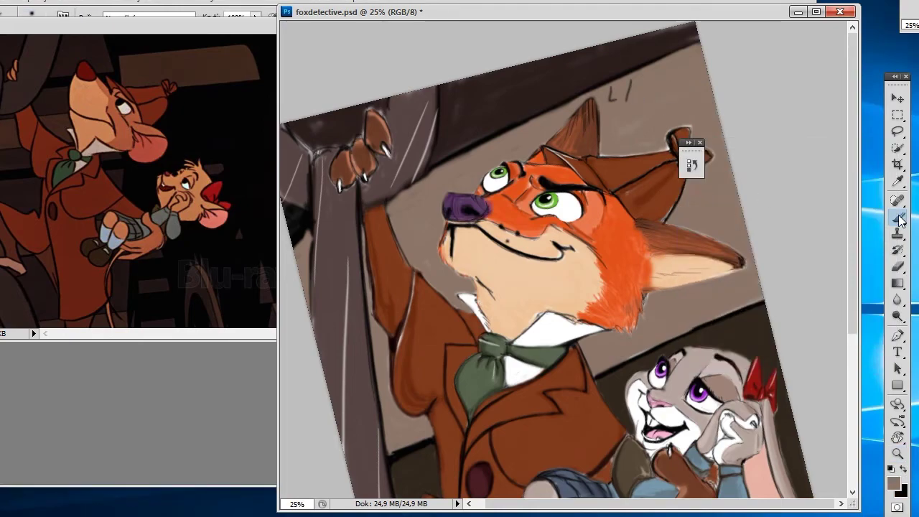
key(ctrl+plus)
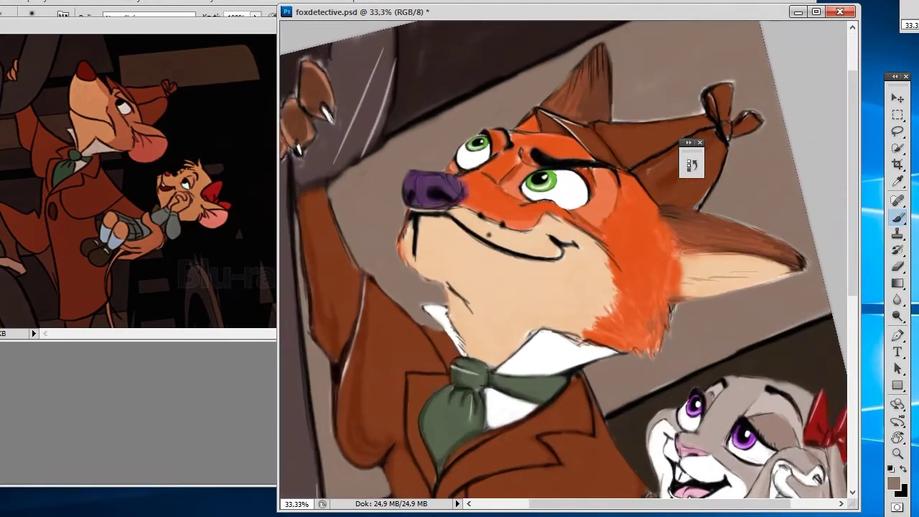
scroll(618, 102, up, 2)
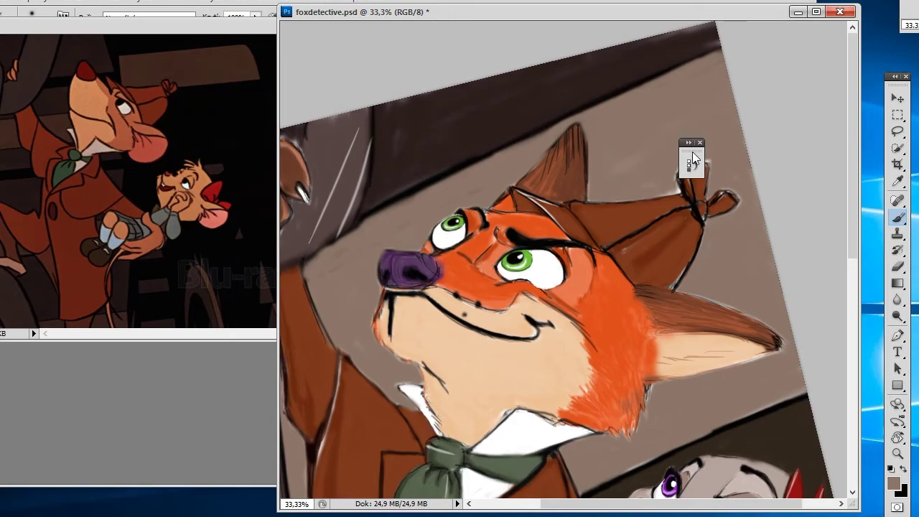
drag(694, 158, 874, 58)
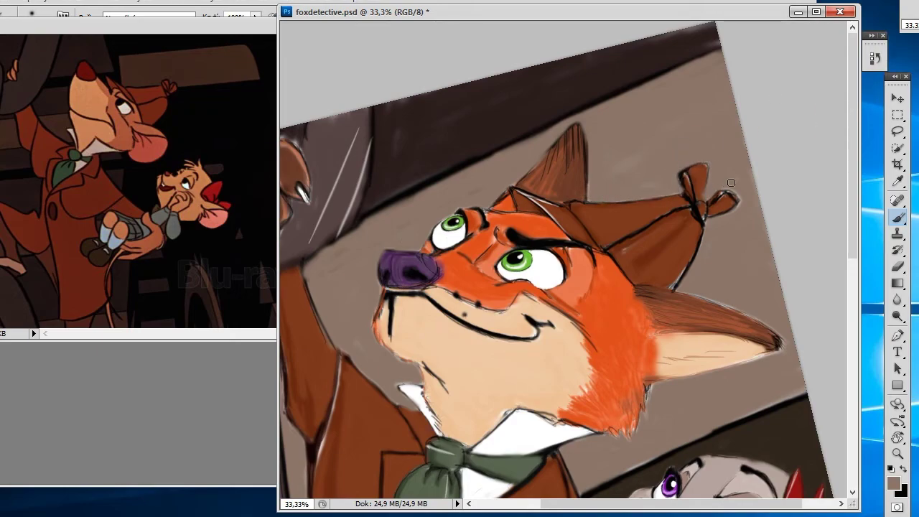
Outline the hat's top edge in black, discarding a trial stroke along the ear.
key(x)
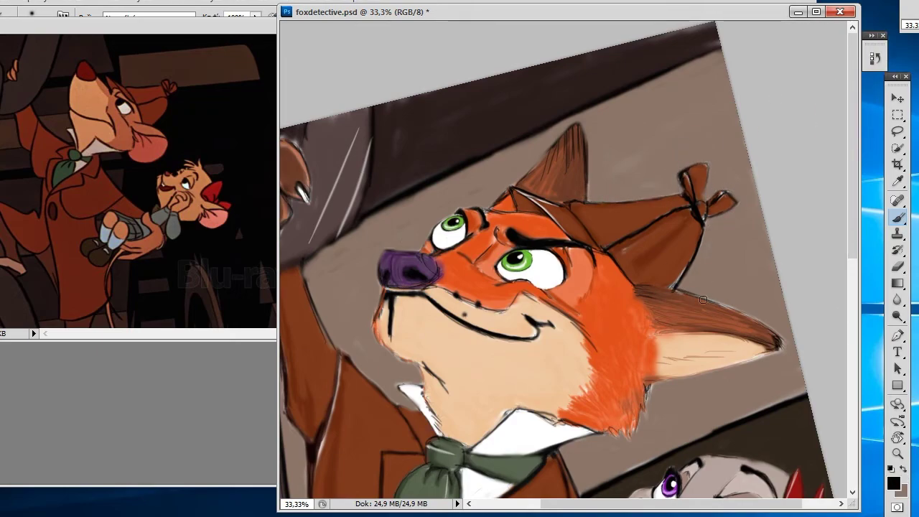
drag(703, 300, 762, 326)
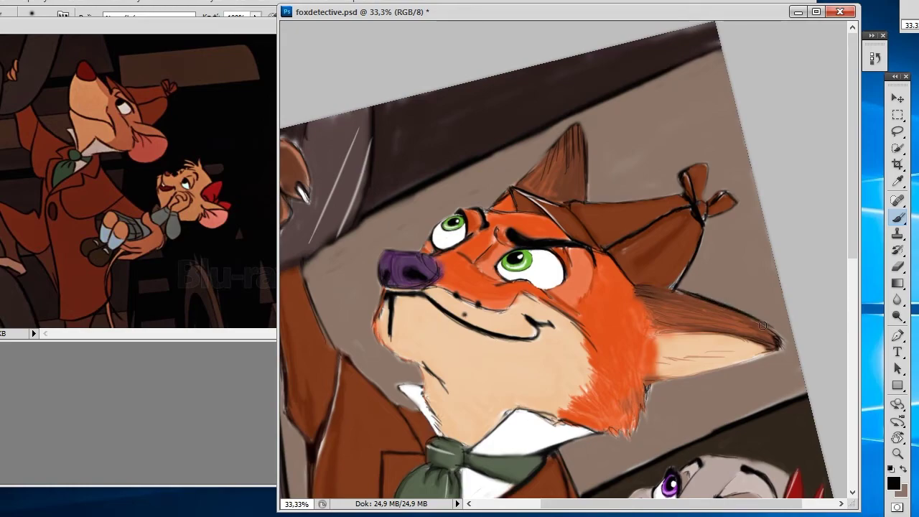
click(875, 58)
click(719, 153)
click(875, 58)
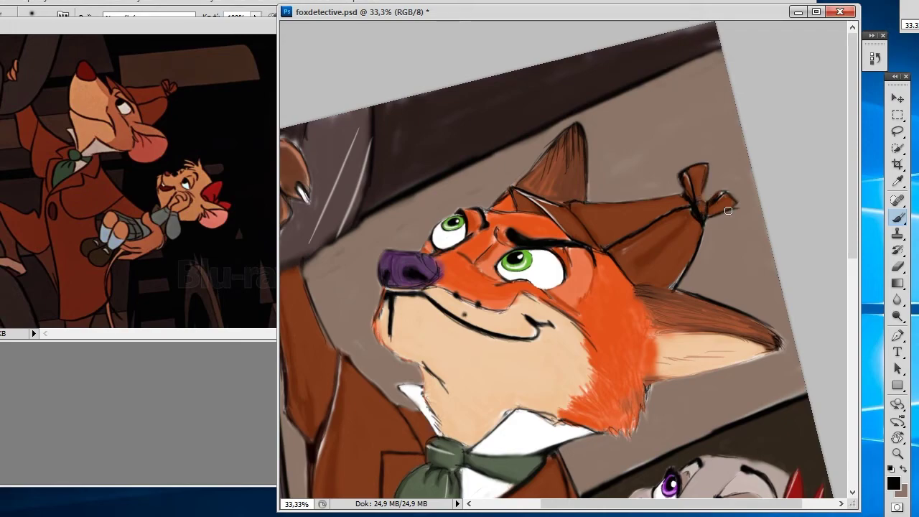
drag(578, 203, 678, 192)
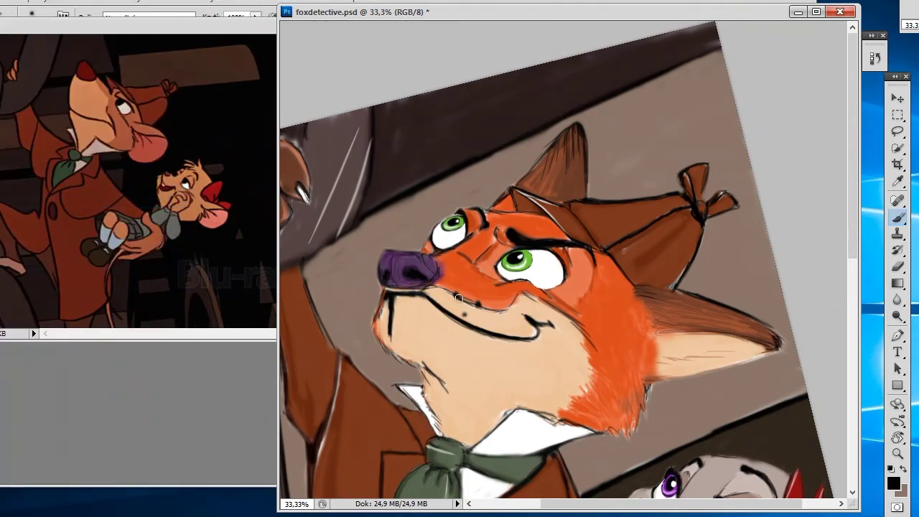
Sample the peach muzzle and orange fur colours as painting colours.
click(875, 57)
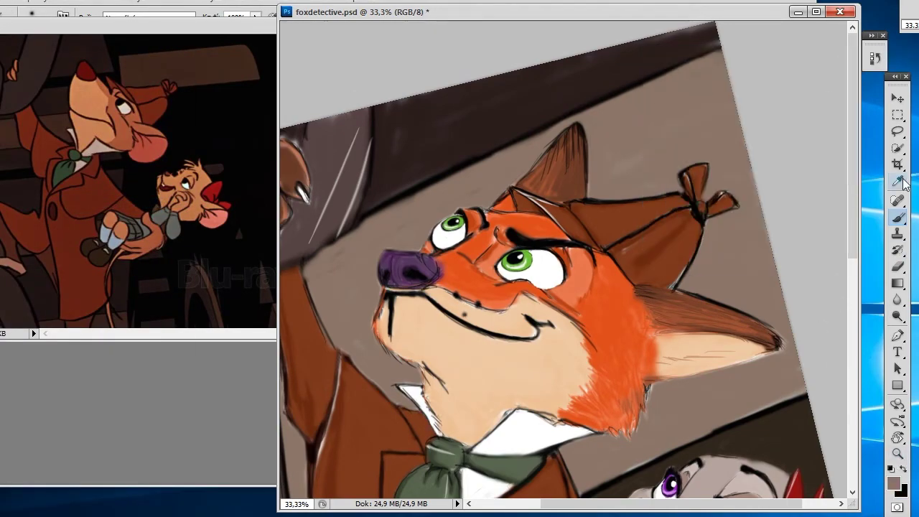
alt+click(489, 317)
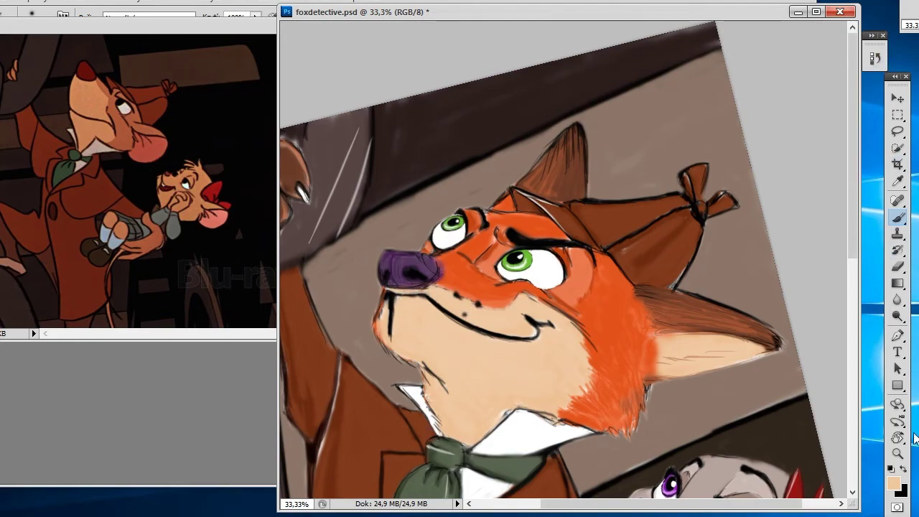
key(x)
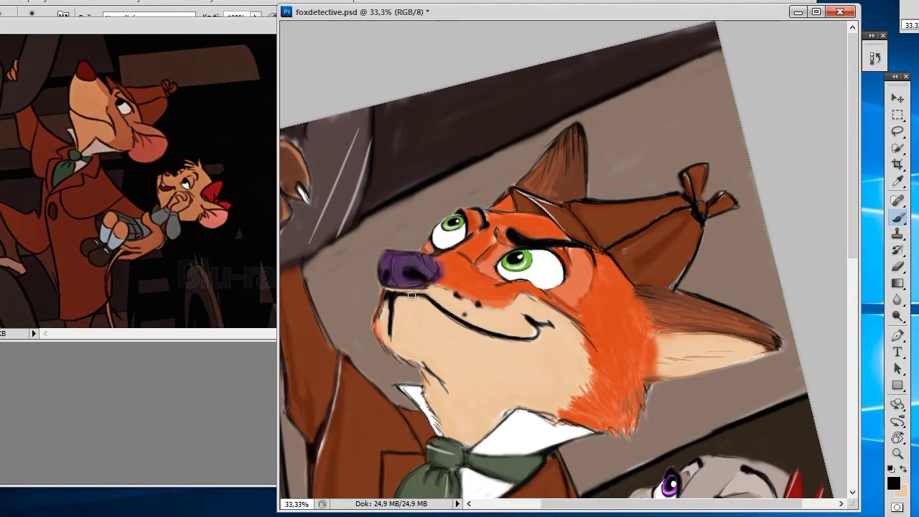
key(x)
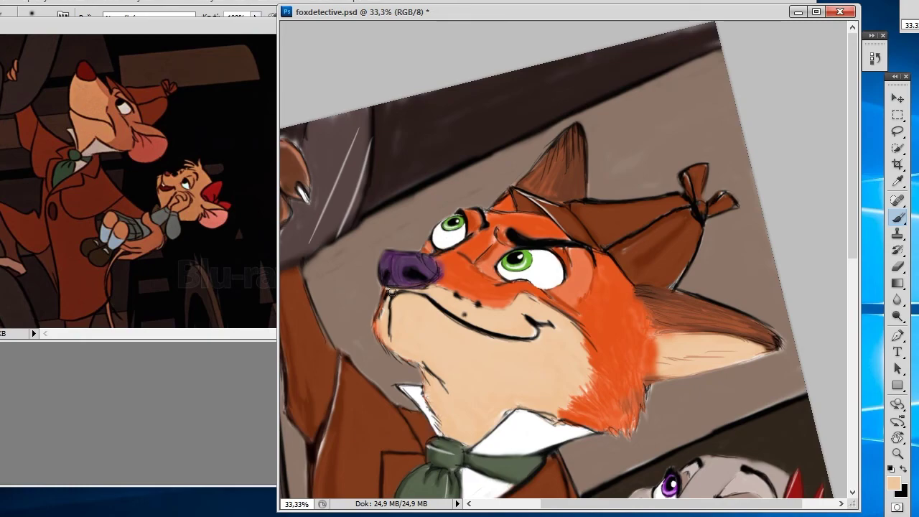
alt+click(436, 283)
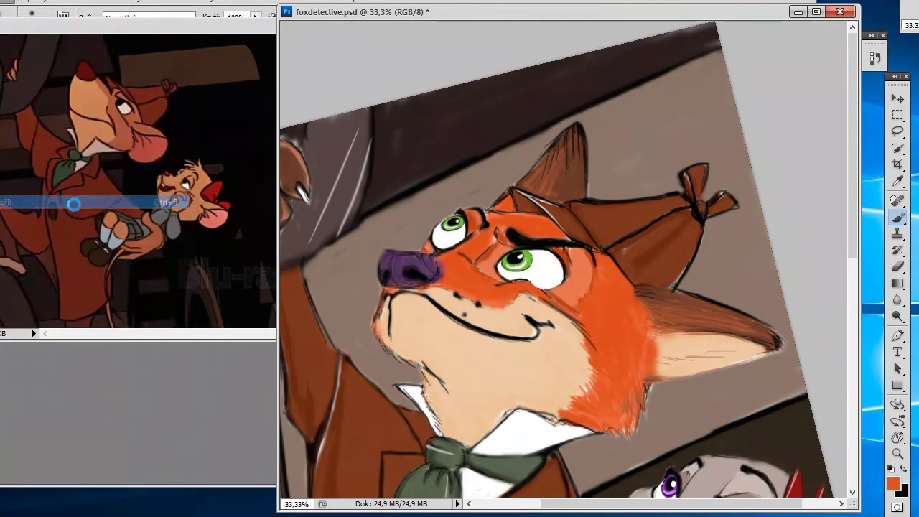
Zoom out and rotate the canvas view back upright.
key(ctrl+minus)
key(ctrl+minus)
key(ctrl+minus)
key(r)
drag(723, 175, 737, 221)
At 16.67% zoom, brush darker purple onto the fox's nose.
key(b)
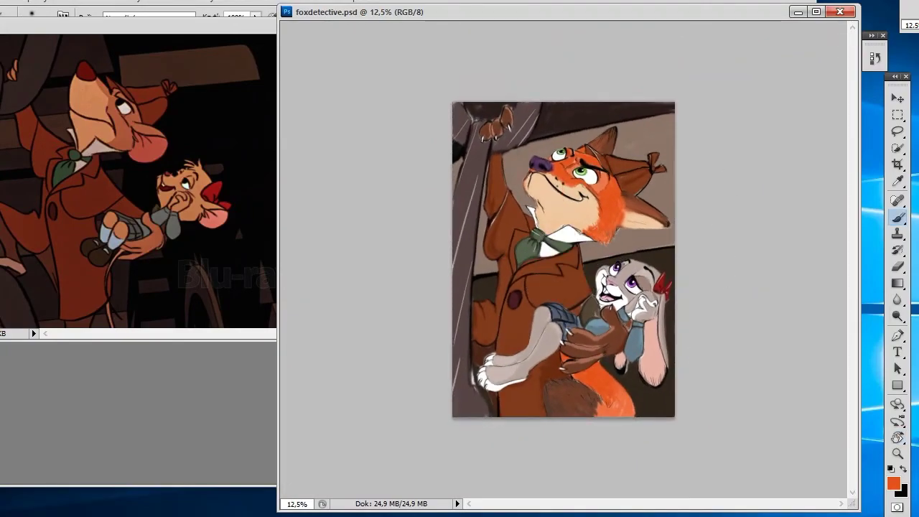
key(f)
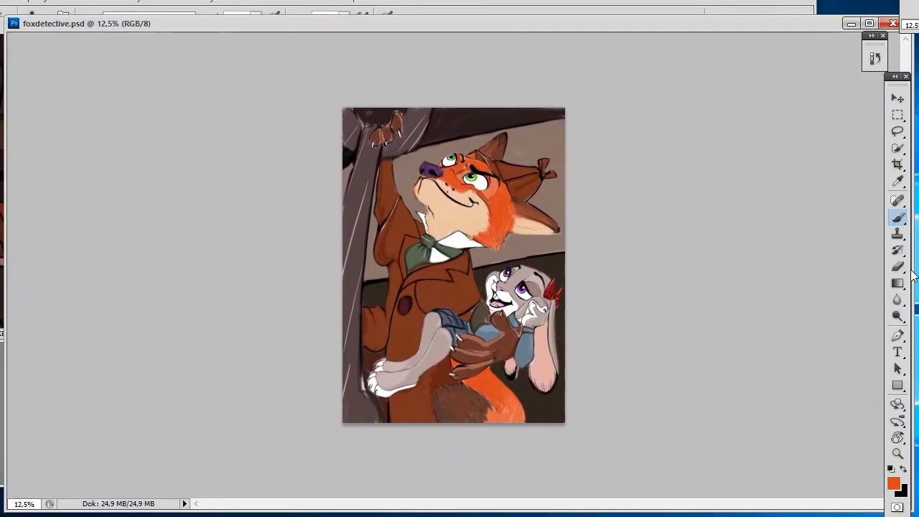
key(ctrl+plus)
key(ctrl+plus)
key(ctrl+minus)
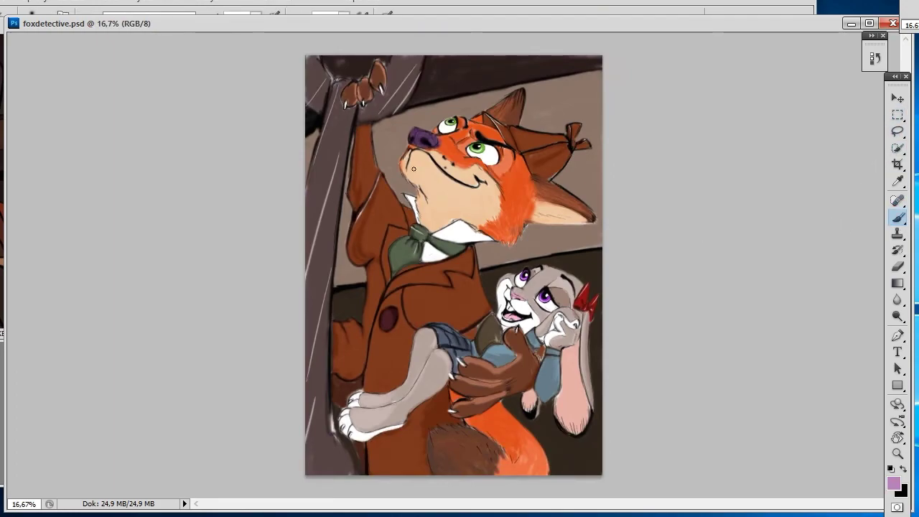
drag(426, 135, 433, 139)
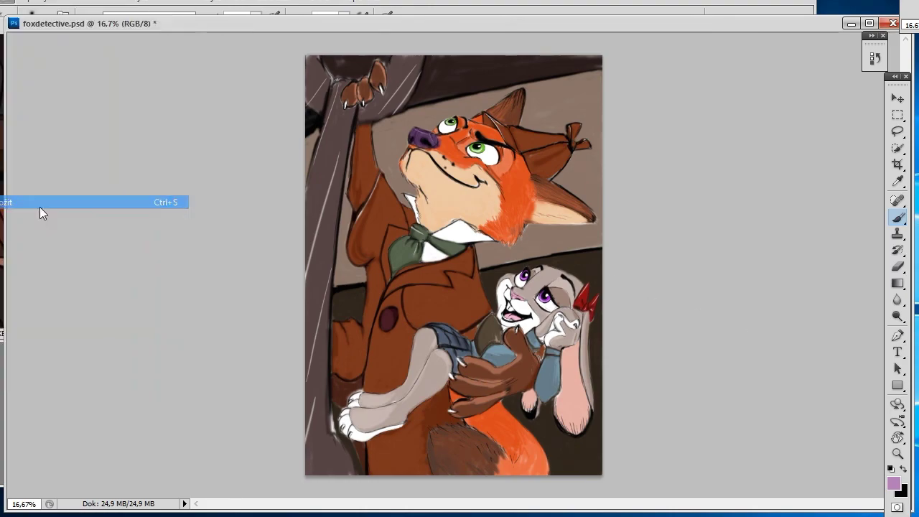